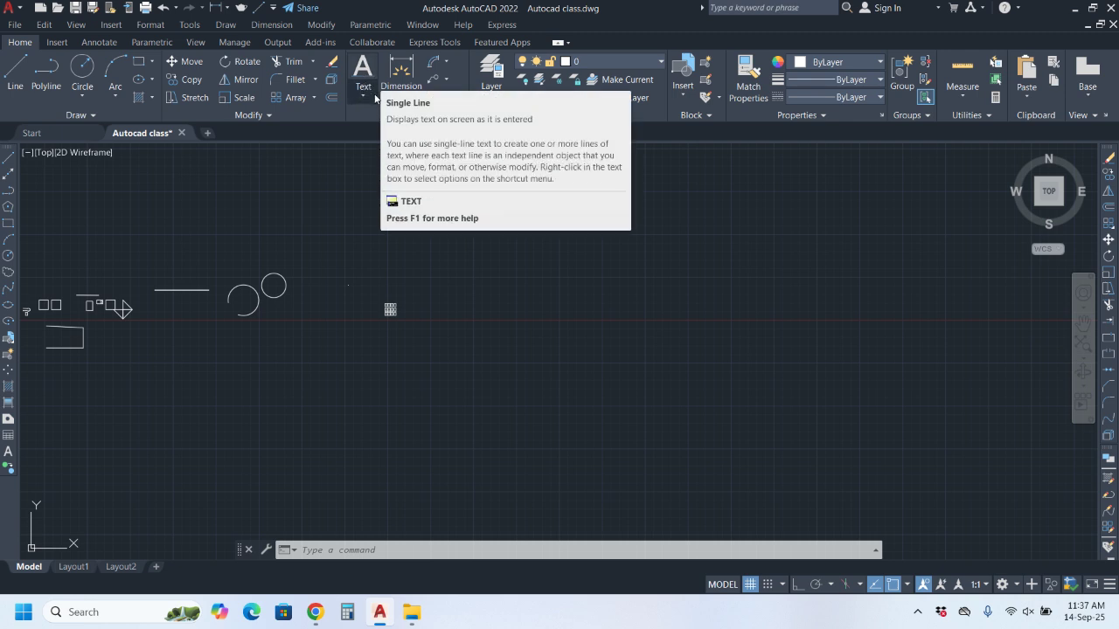
# Step: Place a single-line text reading "line" at a 0° rotation in the empty area beside the existing shapes
pyautogui.click(366, 96)
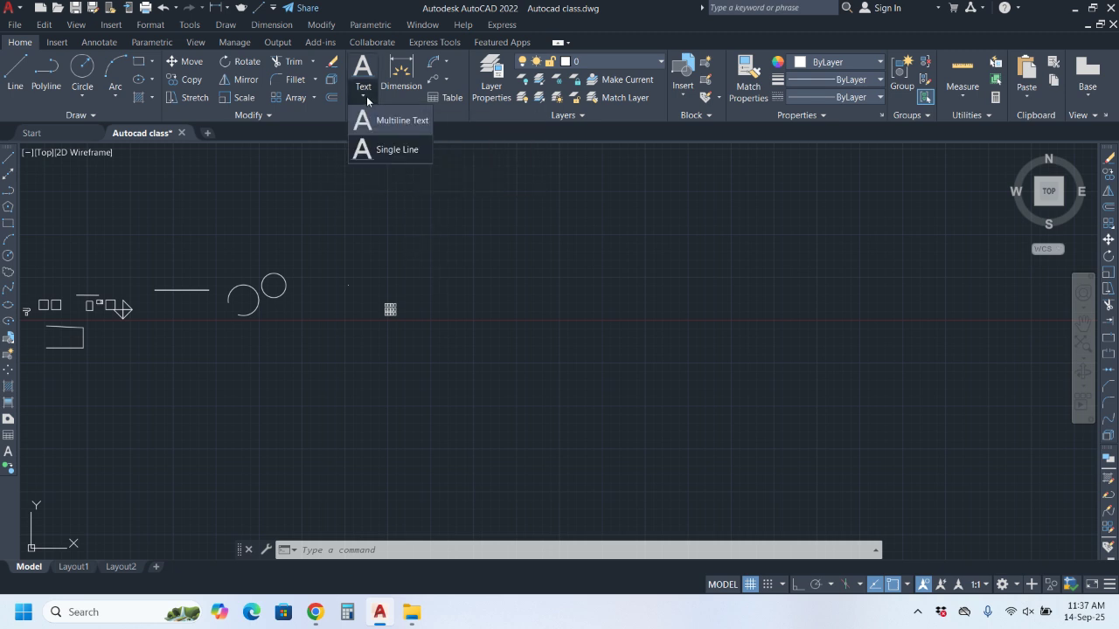
pyautogui.click(389, 152)
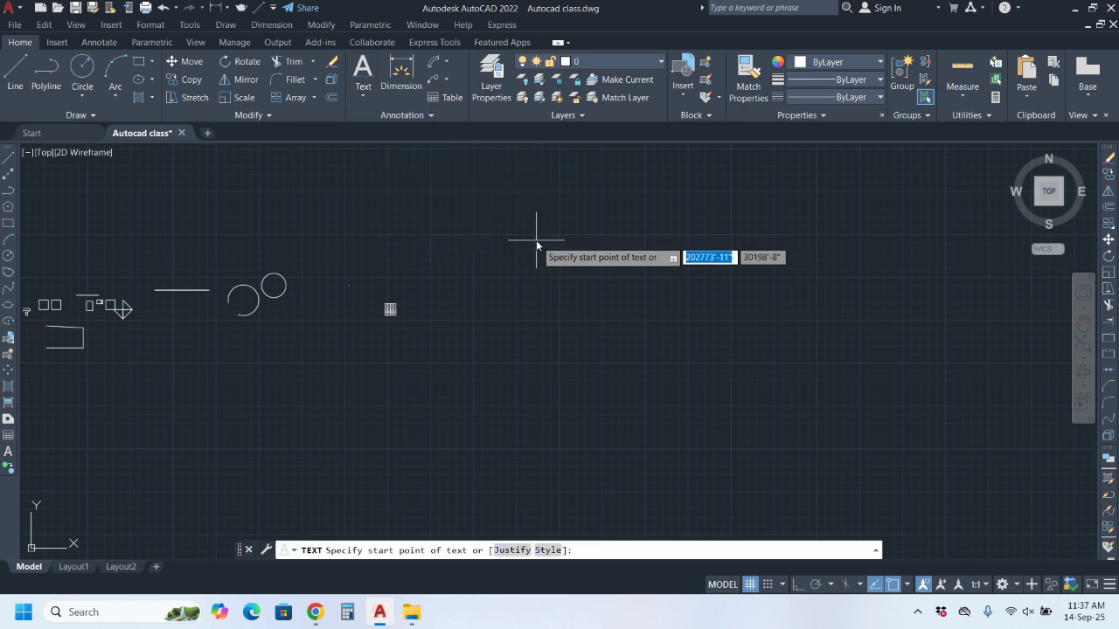
pyautogui.click(493, 231)
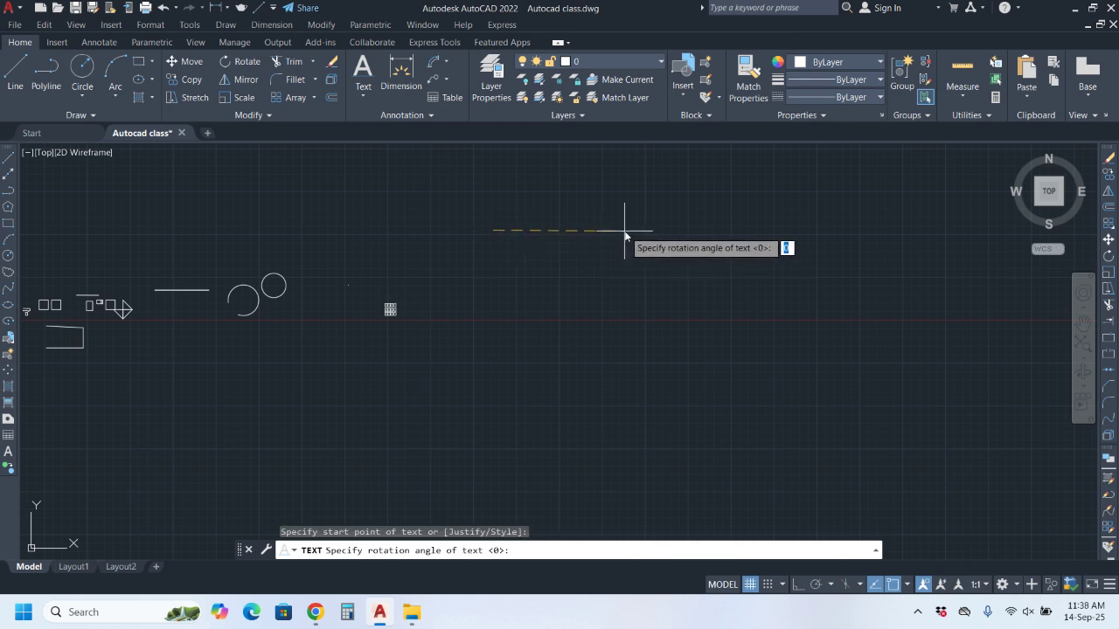
pyautogui.click(625, 231)
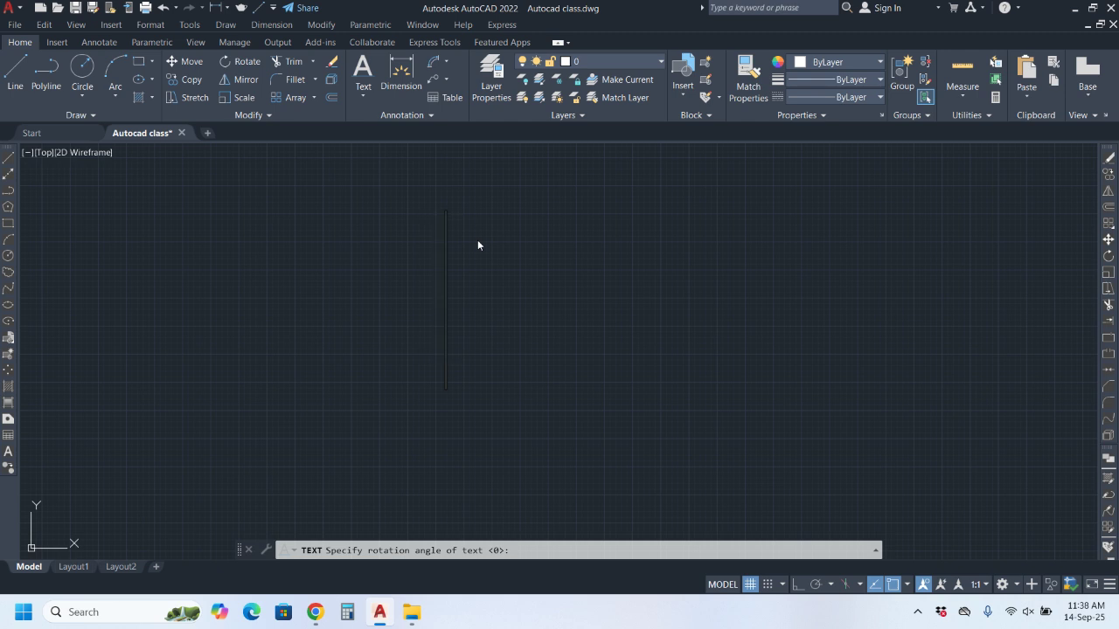
pyautogui.write('line')
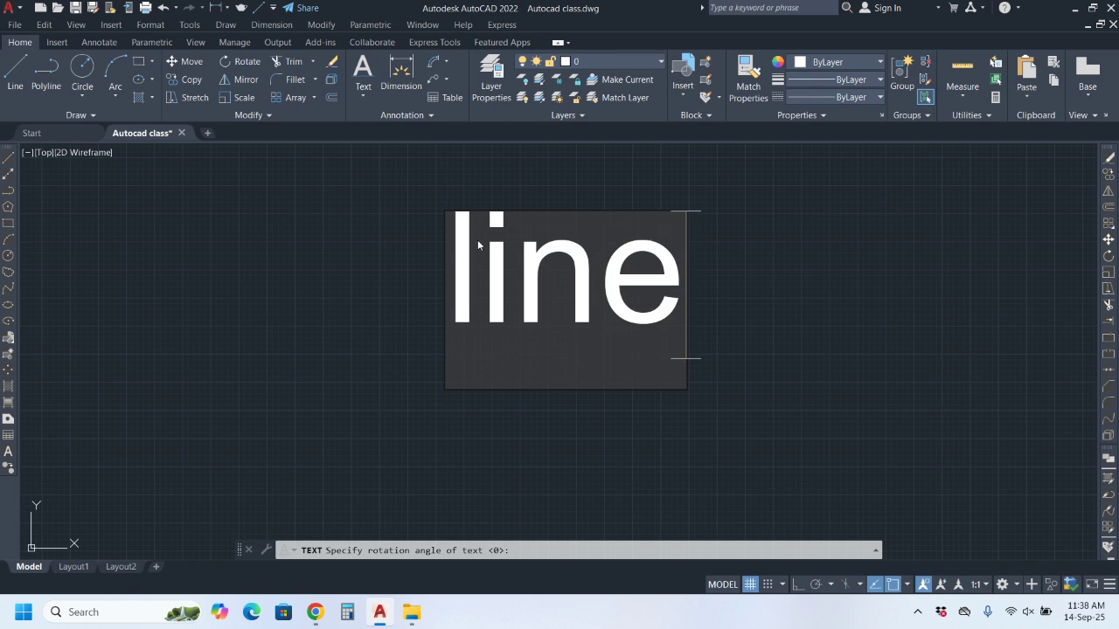
pyautogui.press('Return')
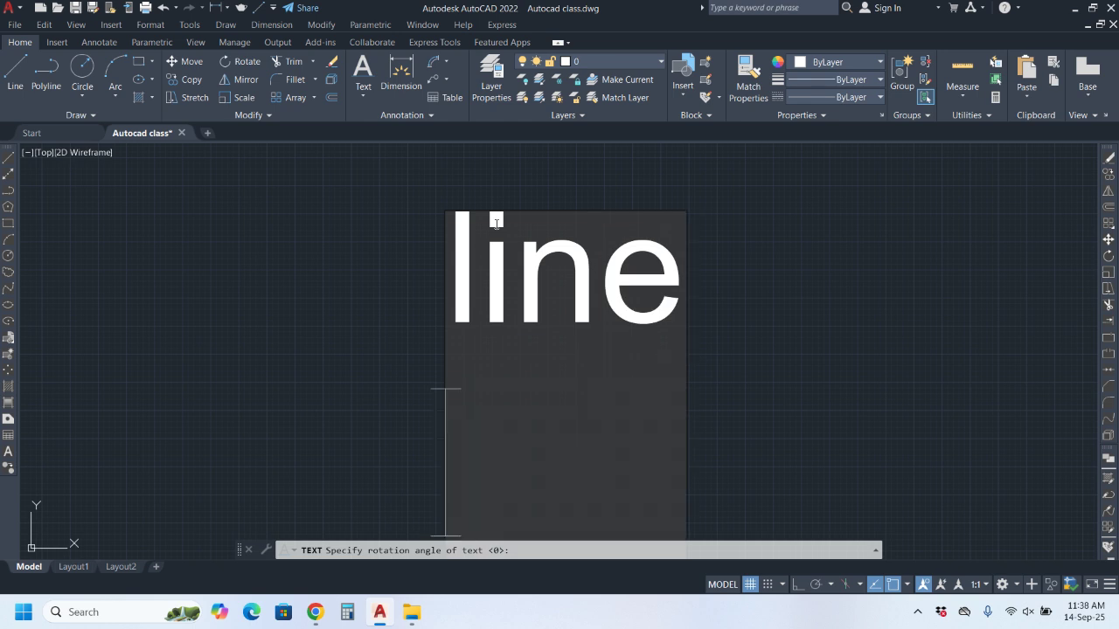
pyautogui.scroll(-5, 547, 218)
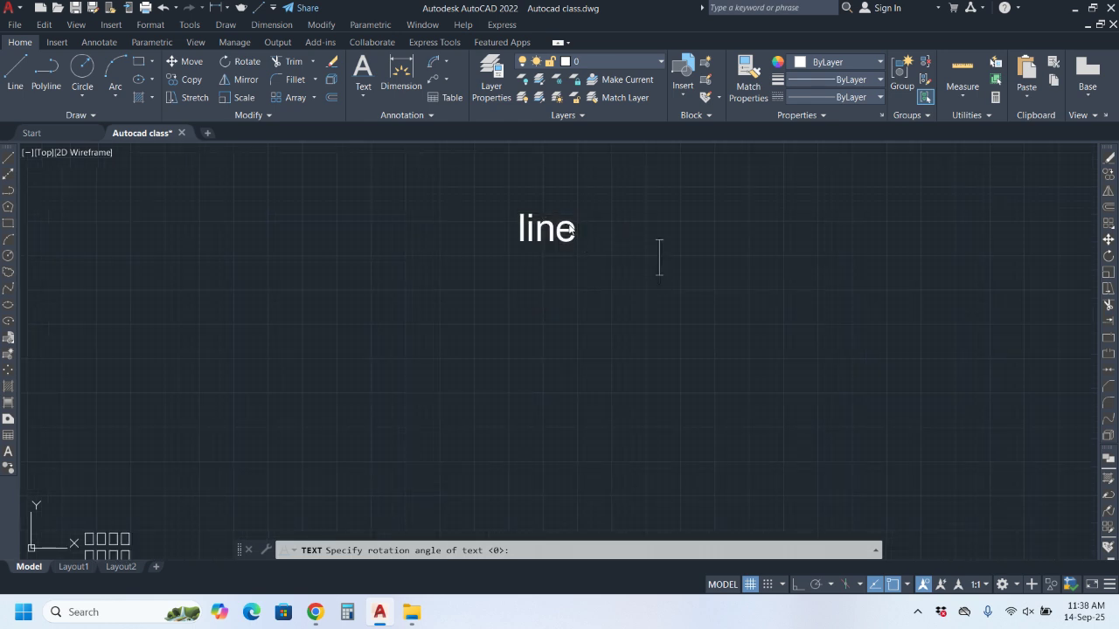
pyautogui.press('Escape')
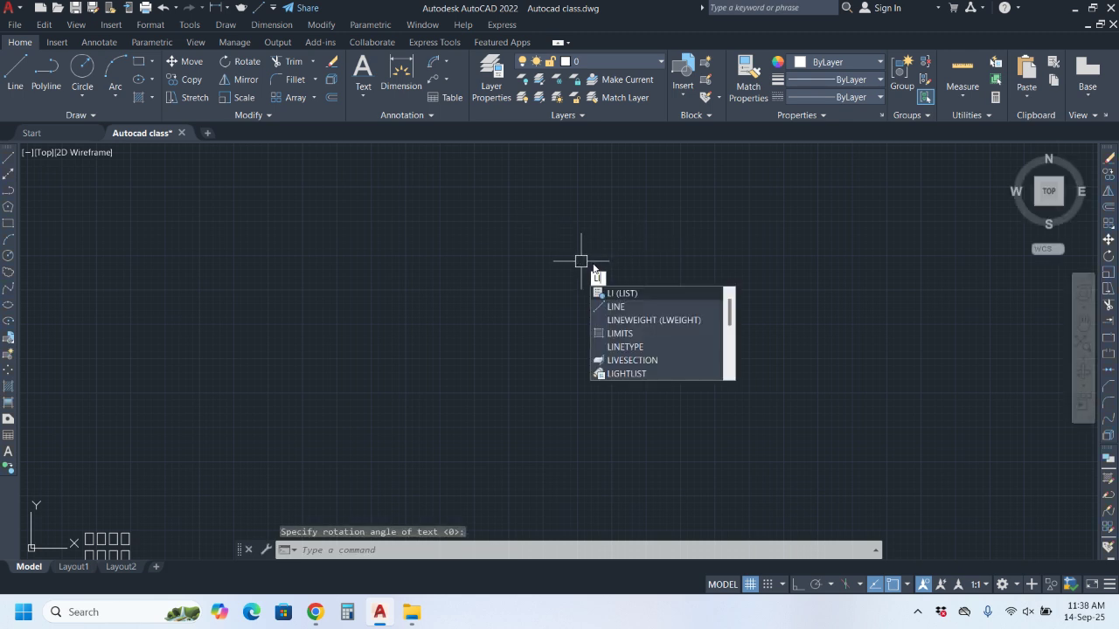
pyautogui.press('Escape')
# Step: Place another single-line text reading "line" in the empty drawing area, rotated about 341°
pyautogui.click(366, 92)
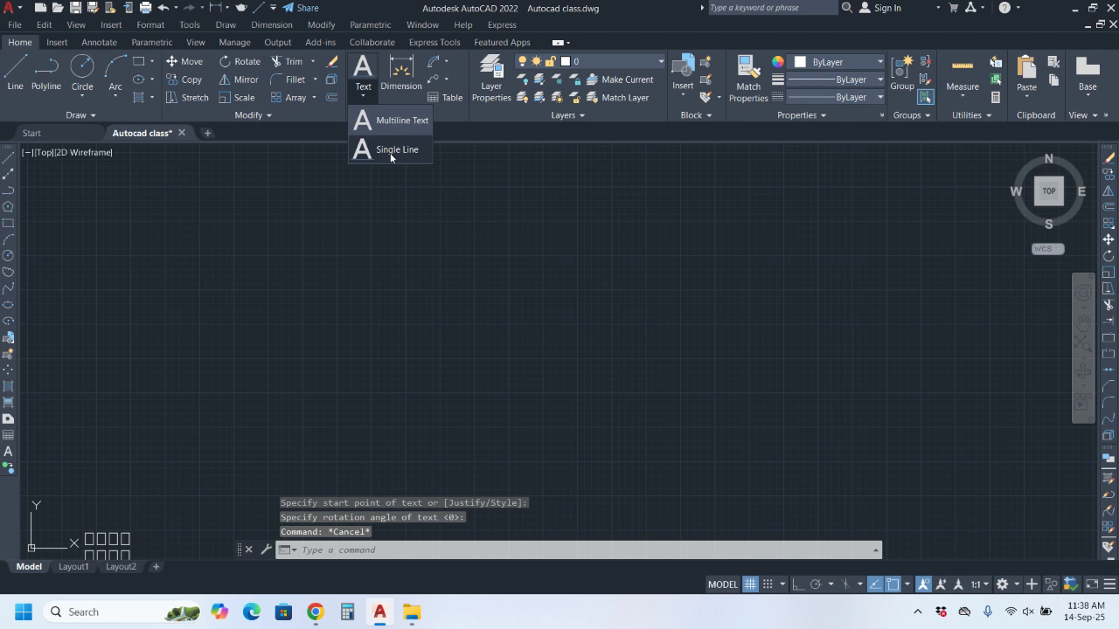
pyautogui.click(385, 149)
pyautogui.click(469, 254)
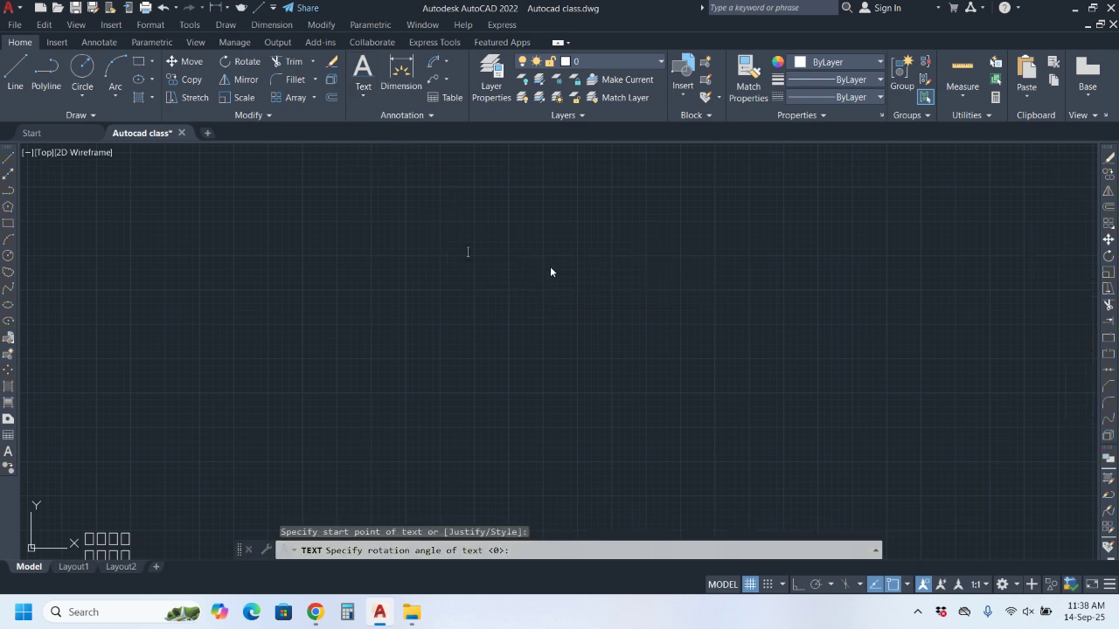
pyautogui.write('line')
pyautogui.scroll(4, 525, 273)
pyautogui.rightClick(473, 215)
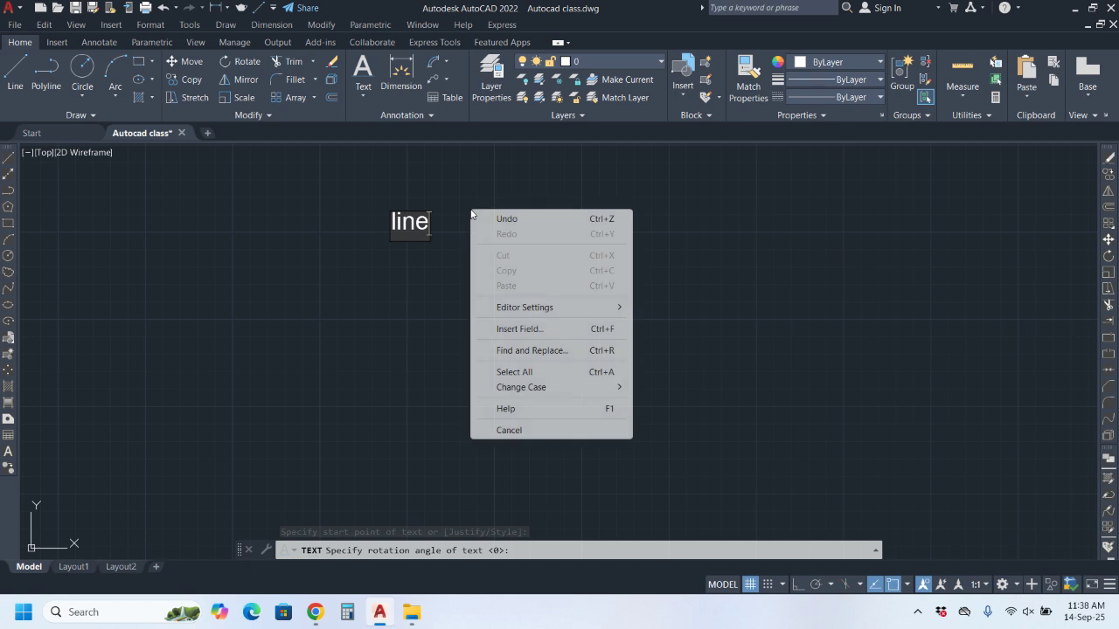
pyautogui.press('Escape')
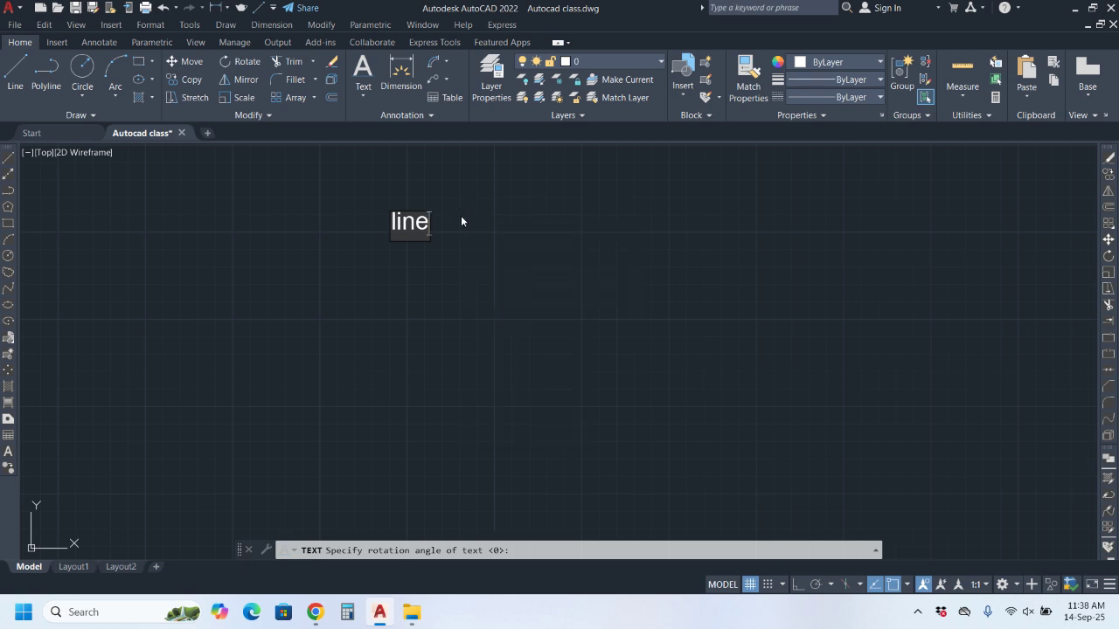
pyautogui.click(460, 217)
pyautogui.press('Escape')
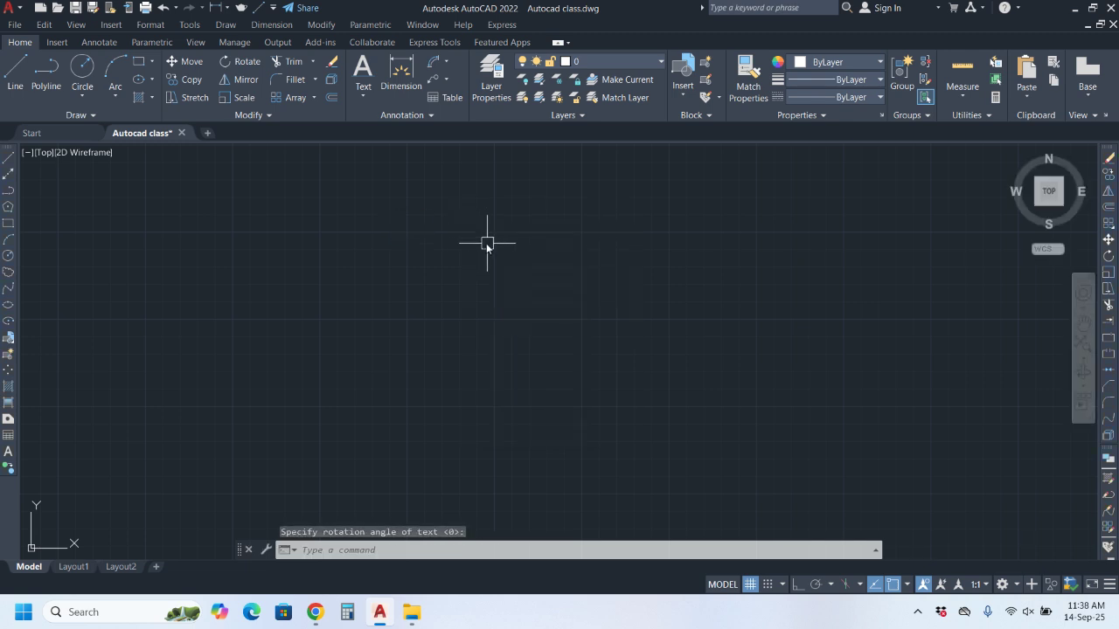
# Step: Start a new single-line text in the empty drawing area and enter "room-1"
pyautogui.click(363, 95)
pyautogui.click(377, 153)
pyautogui.click(441, 252)
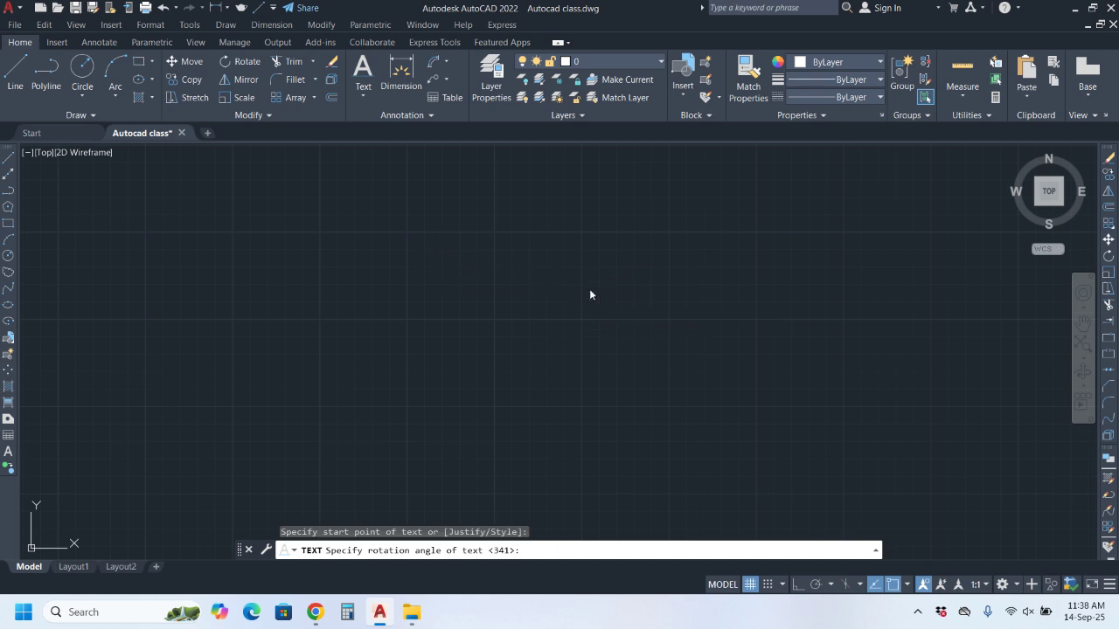
pyautogui.write('ro')
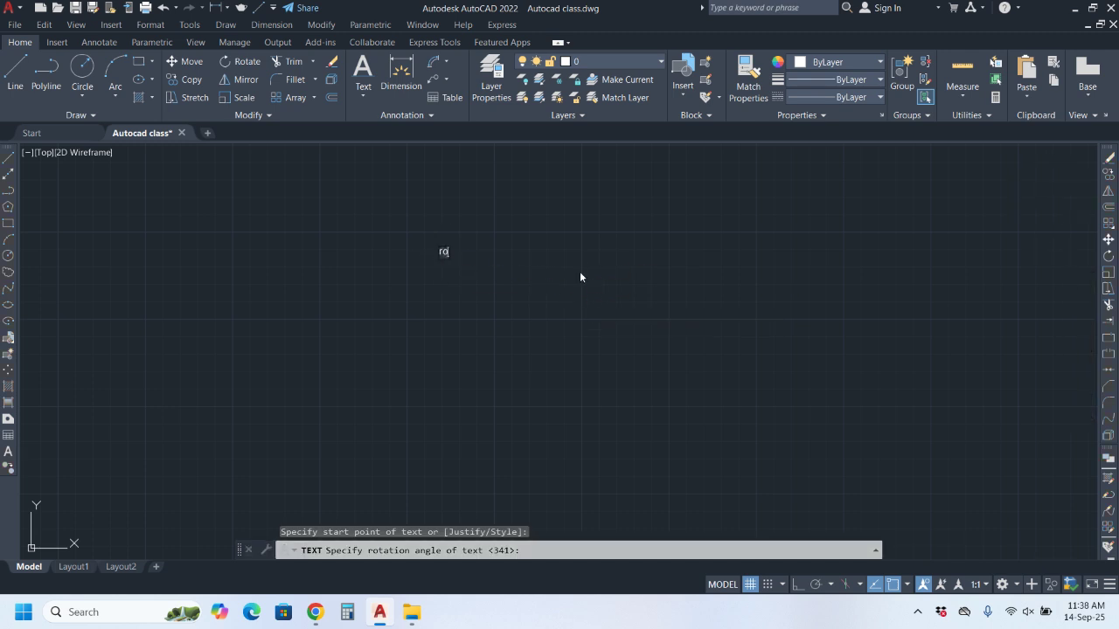
pyautogui.write('om 1')
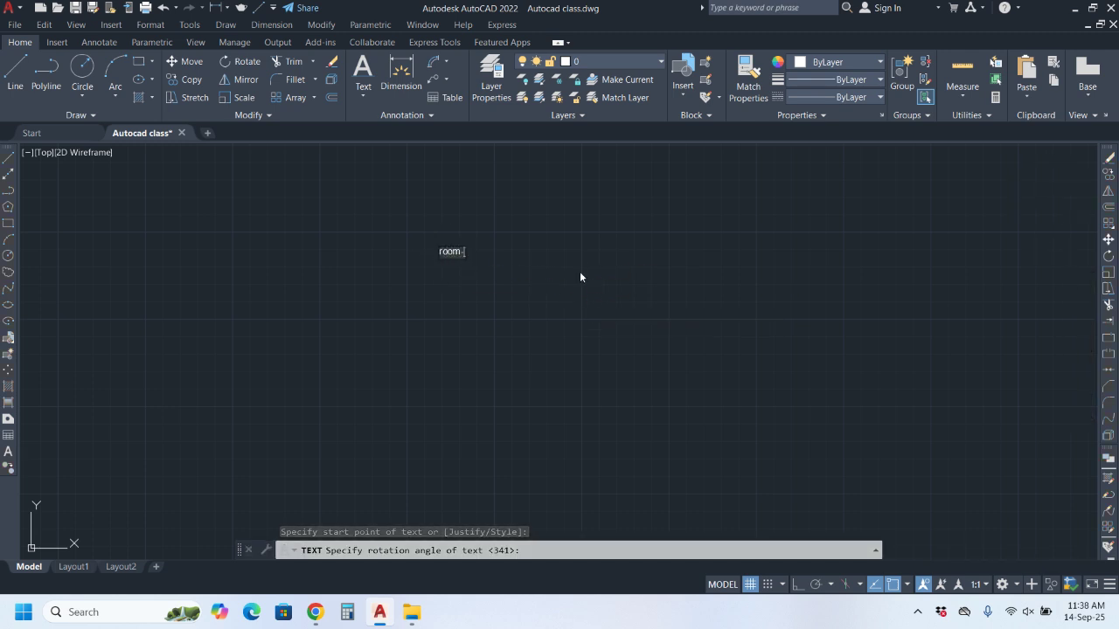
# Step: Add a second single-line text reading "room-2" to the right of room-1 and finish the text command
pyautogui.click(618, 270)
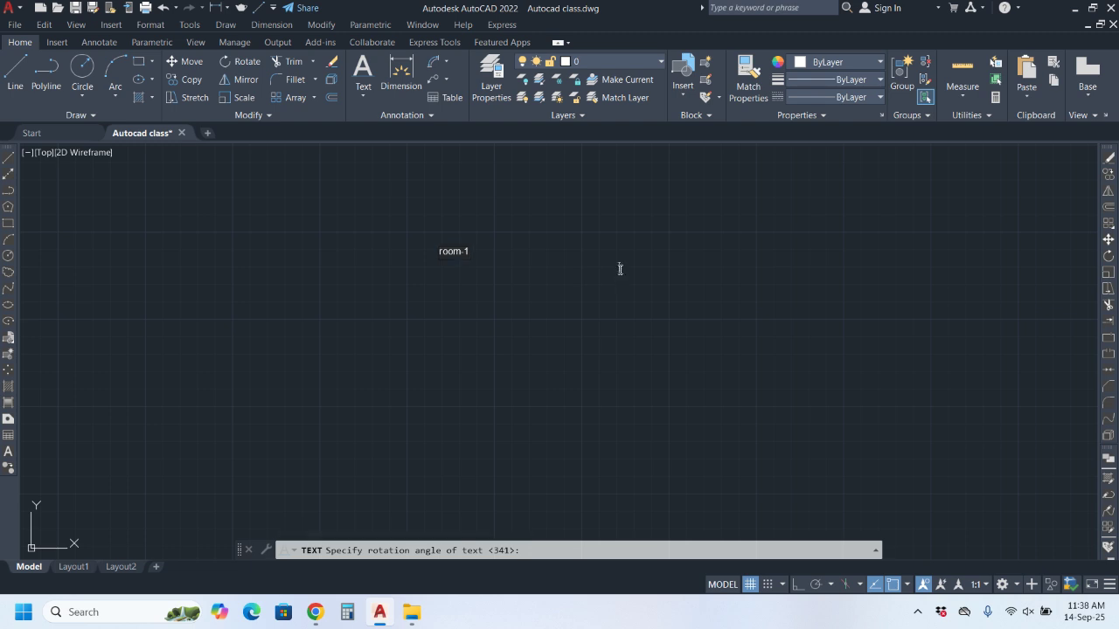
pyautogui.write('room-2')
pyautogui.scroll(6, 543, 261)
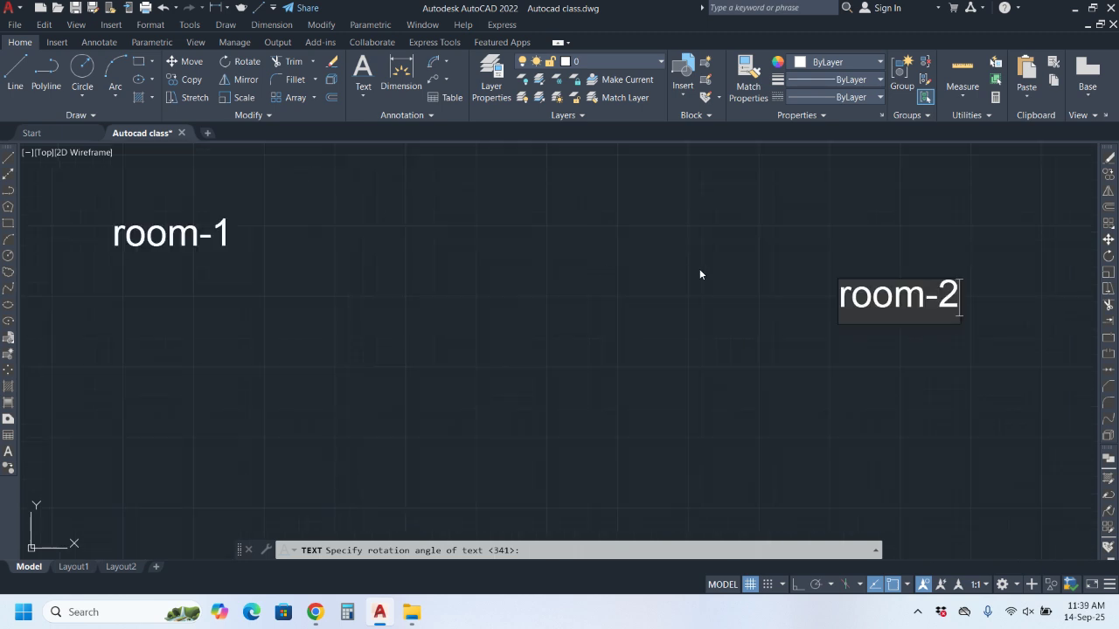
pyautogui.click(545, 267)
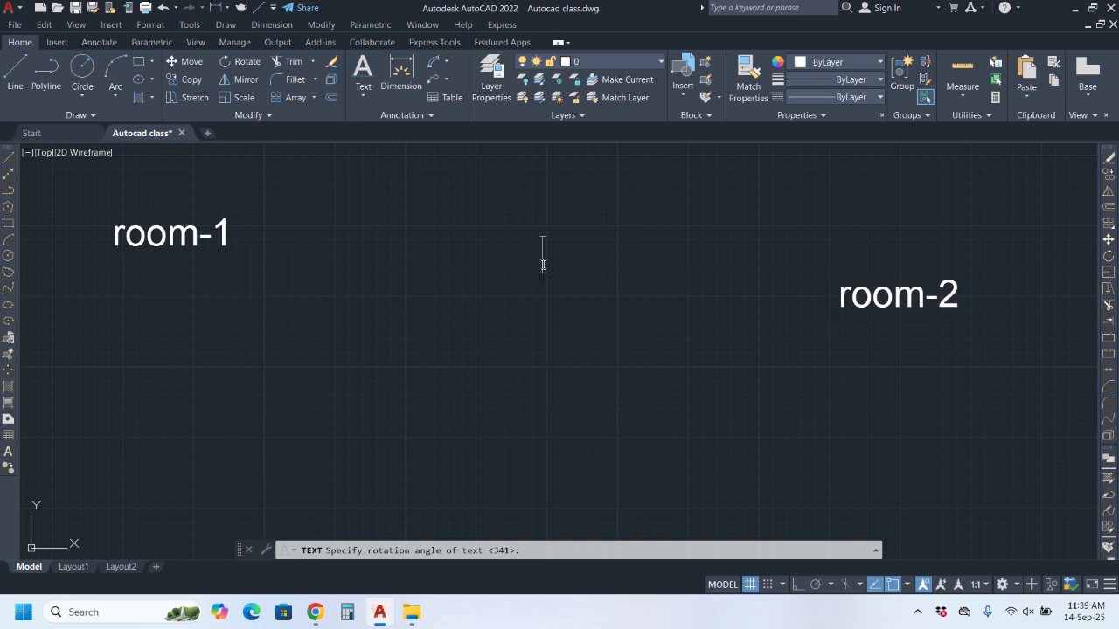
pyautogui.scroll(-4, 507, 269)
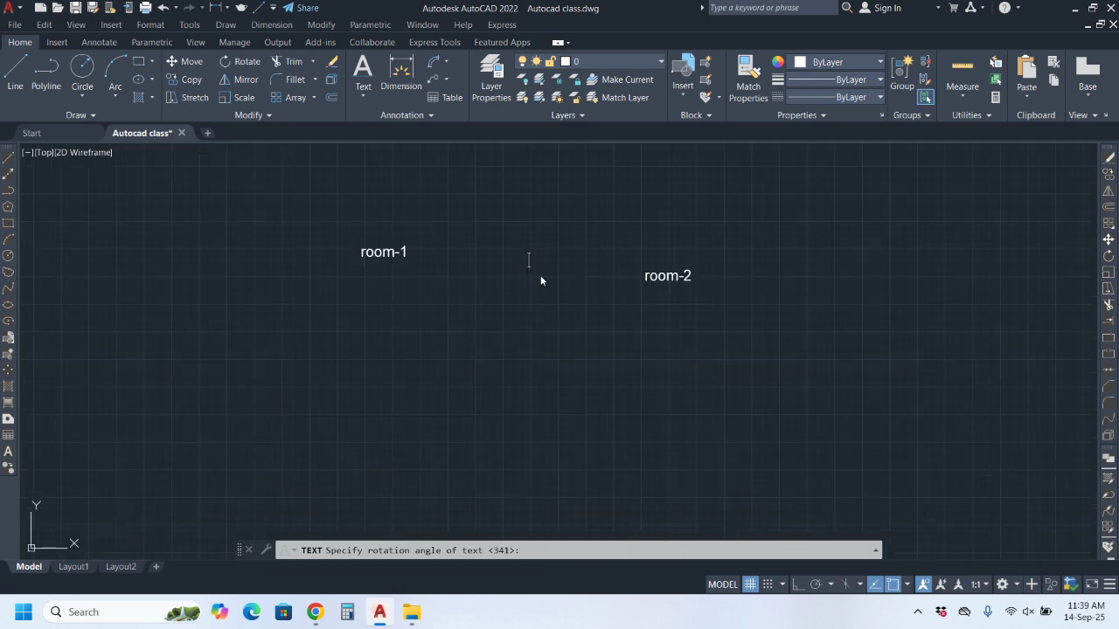
pyautogui.press('Escape')
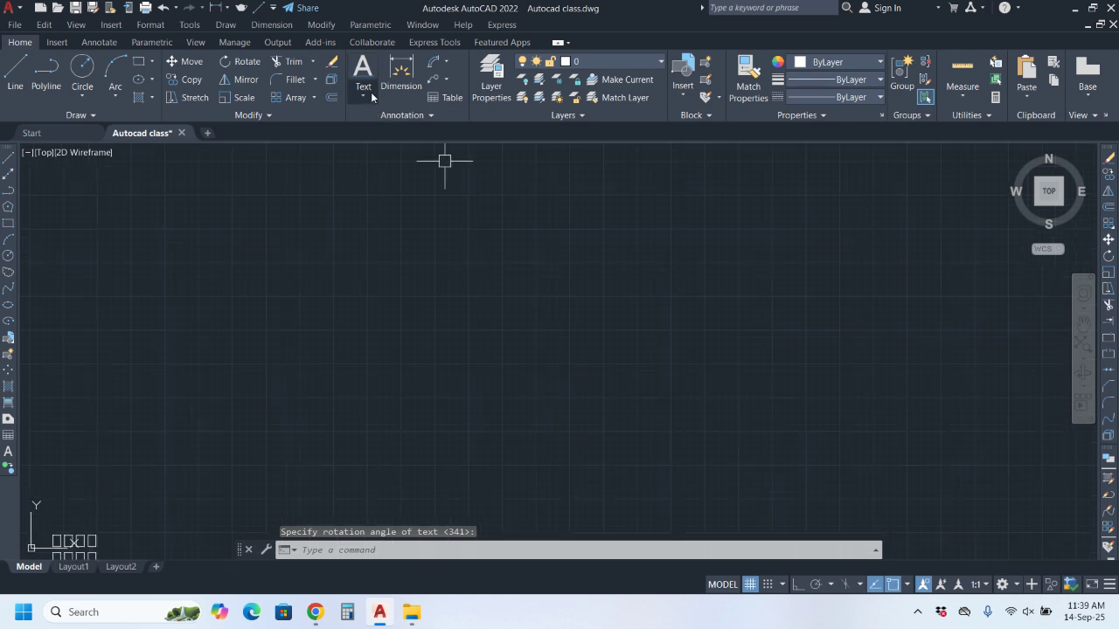
pyautogui.click(371, 91)
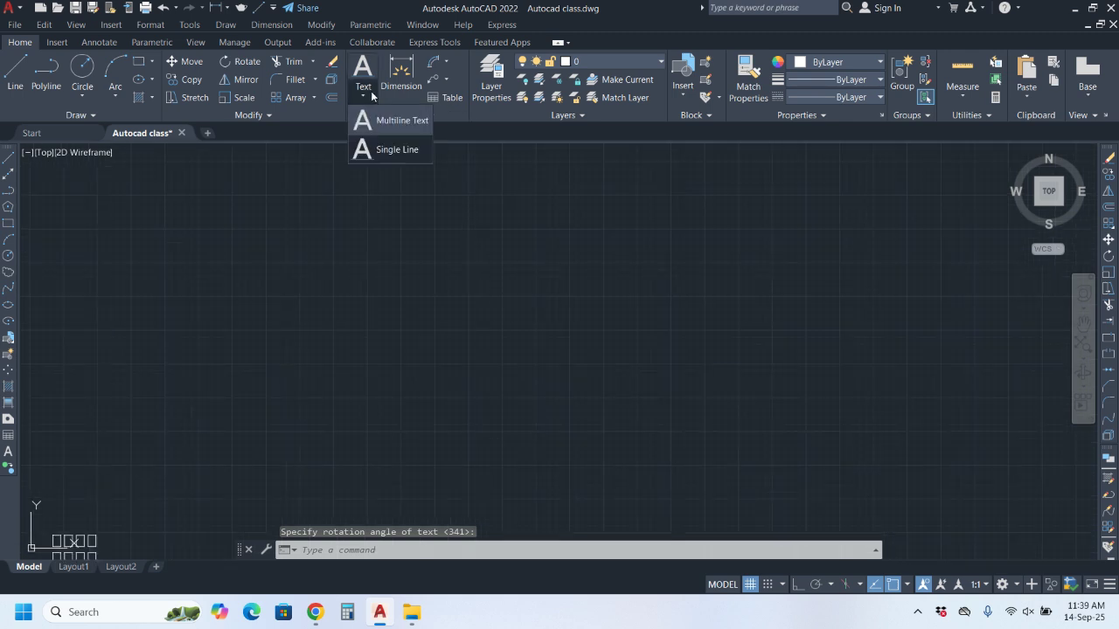
pyautogui.click(402, 126)
pyautogui.press('Escape')
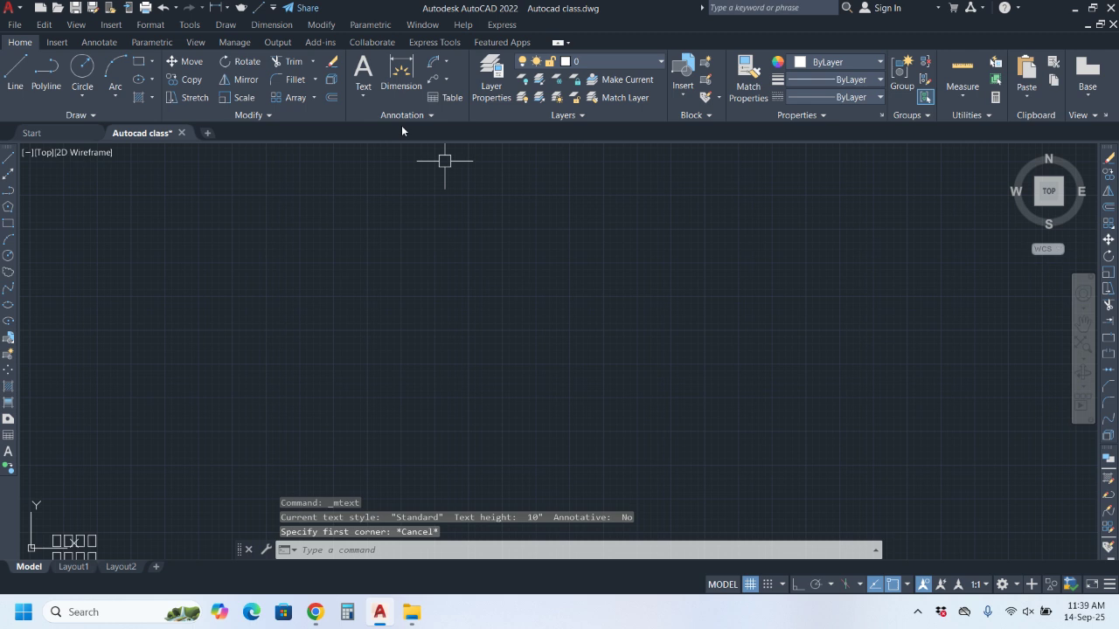
pyautogui.write('MT')
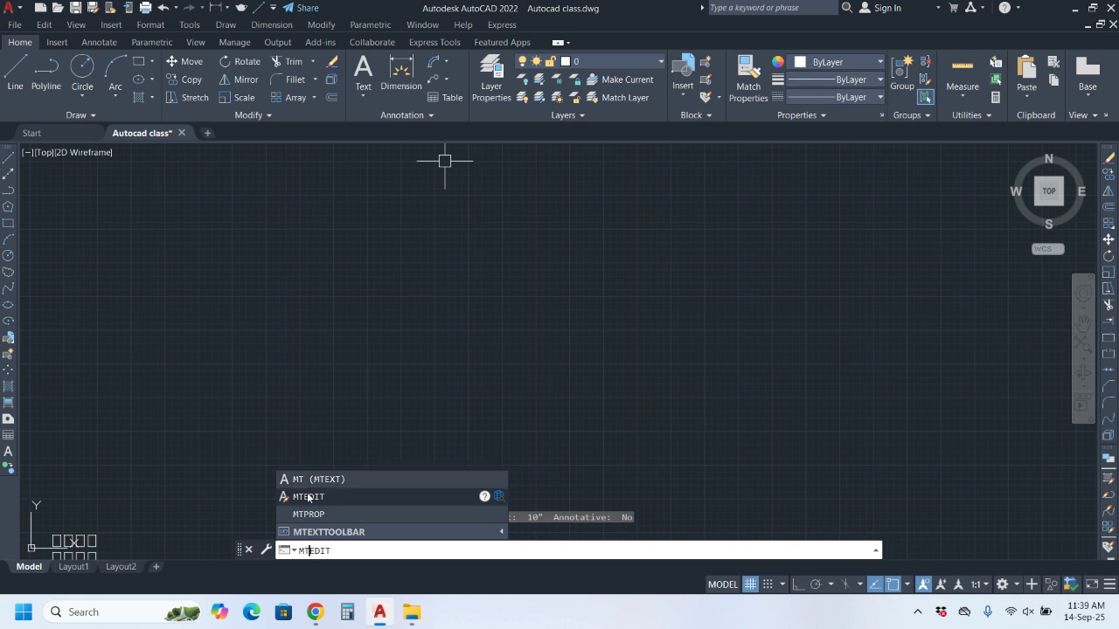
pyautogui.press('Return')
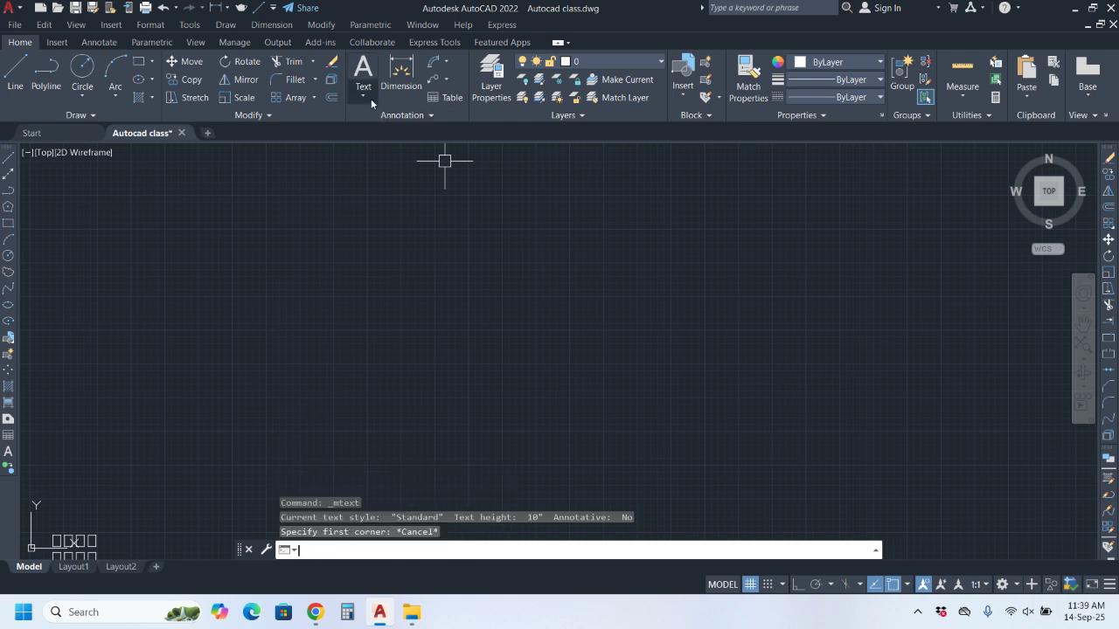
pyautogui.press('Escape')
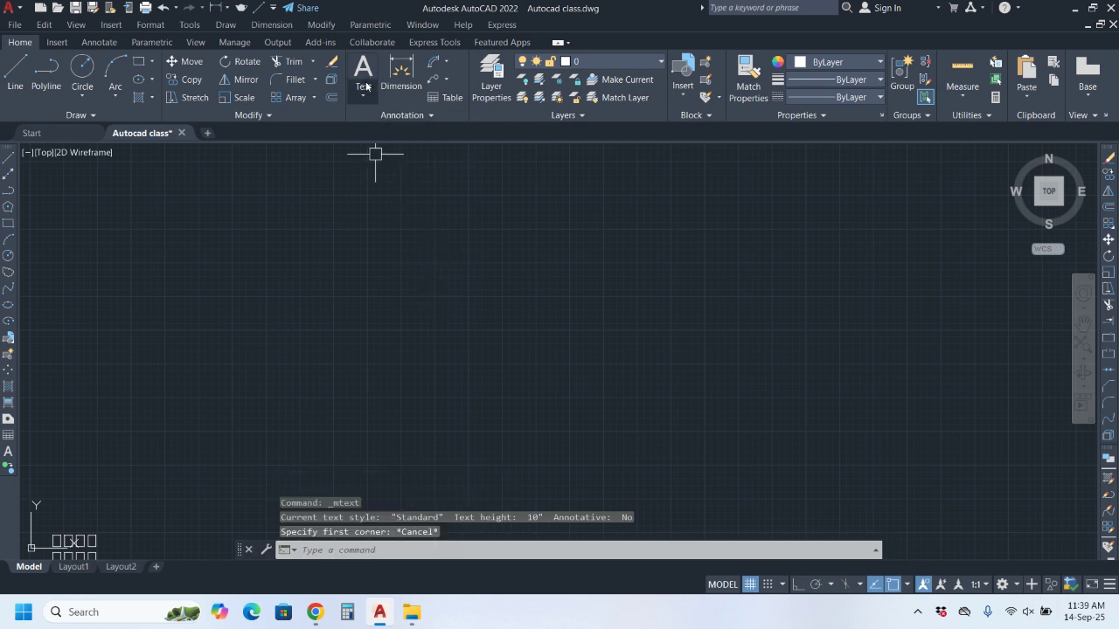
# Step: Create a multiline text frame in the empty drawing area and enter "room-1" in it
pyautogui.click(365, 94)
pyautogui.click(381, 119)
pyautogui.click(413, 256)
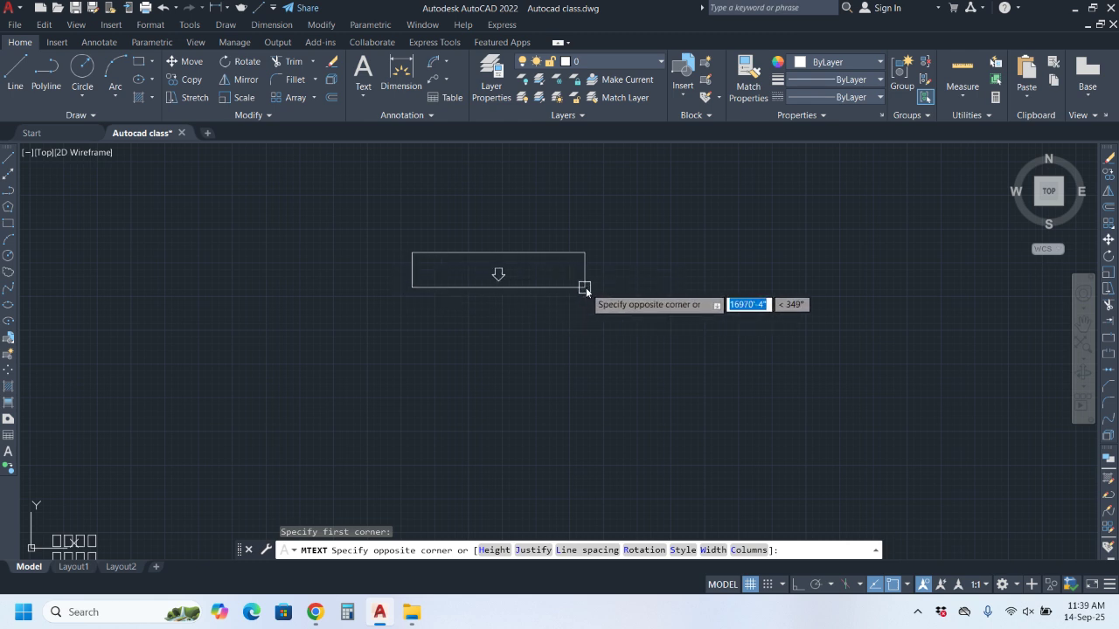
pyautogui.click(670, 342)
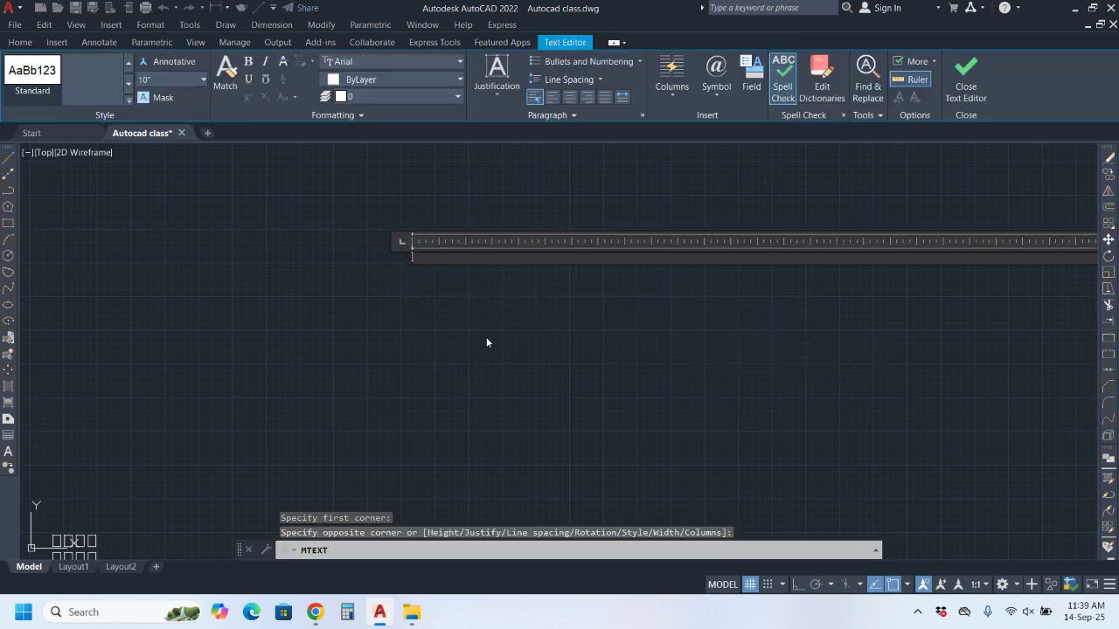
pyautogui.scroll(8, 419, 293)
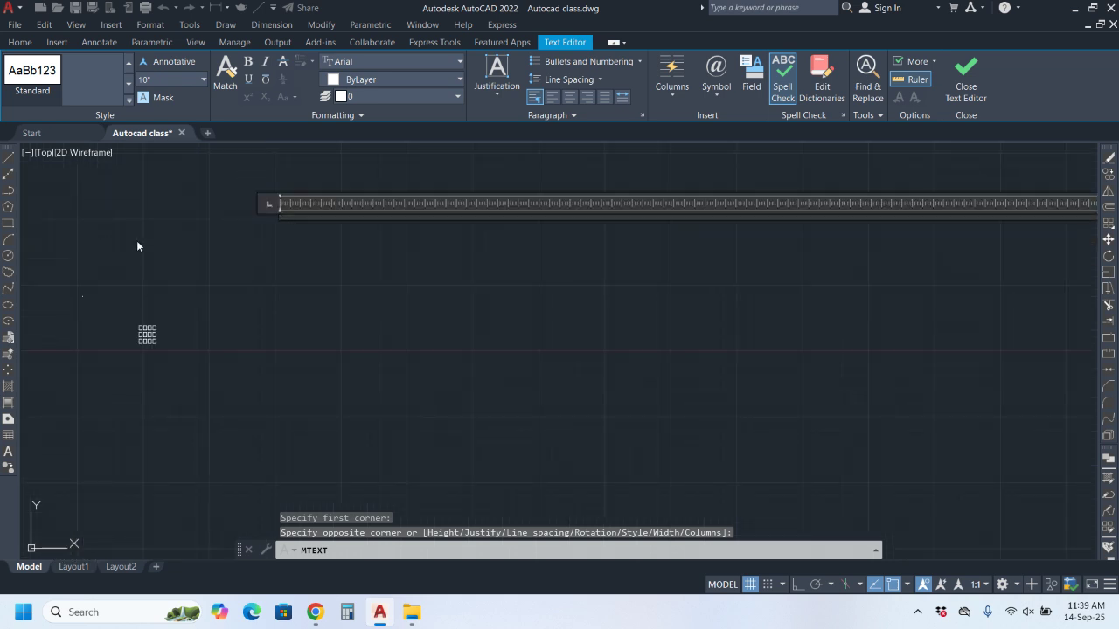
pyautogui.scroll(8, 340, 224)
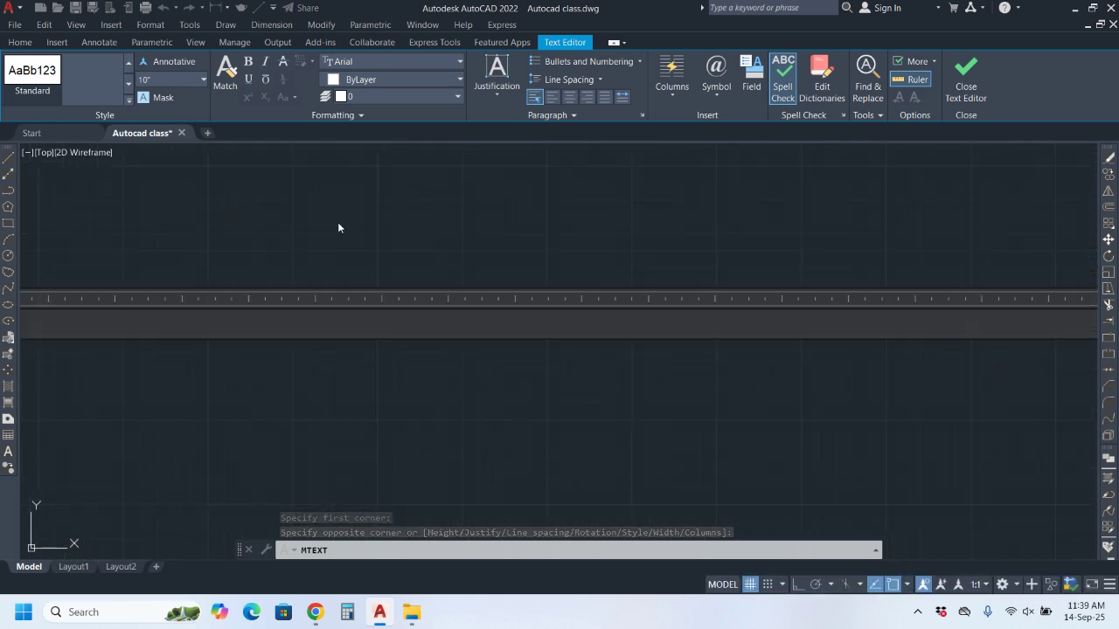
pyautogui.moveTo(265, 275); pyautogui.dragTo(697, 206, button='middle')
pyautogui.scroll(-10, 697, 208)
pyautogui.scroll(12, 586, 242)
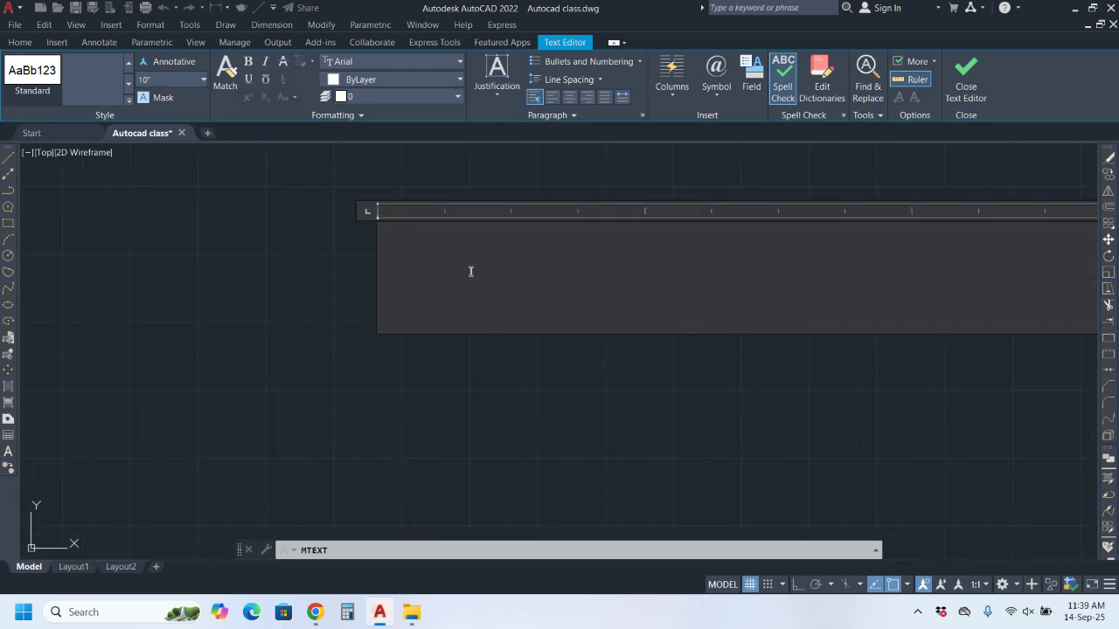
pyautogui.write('room')
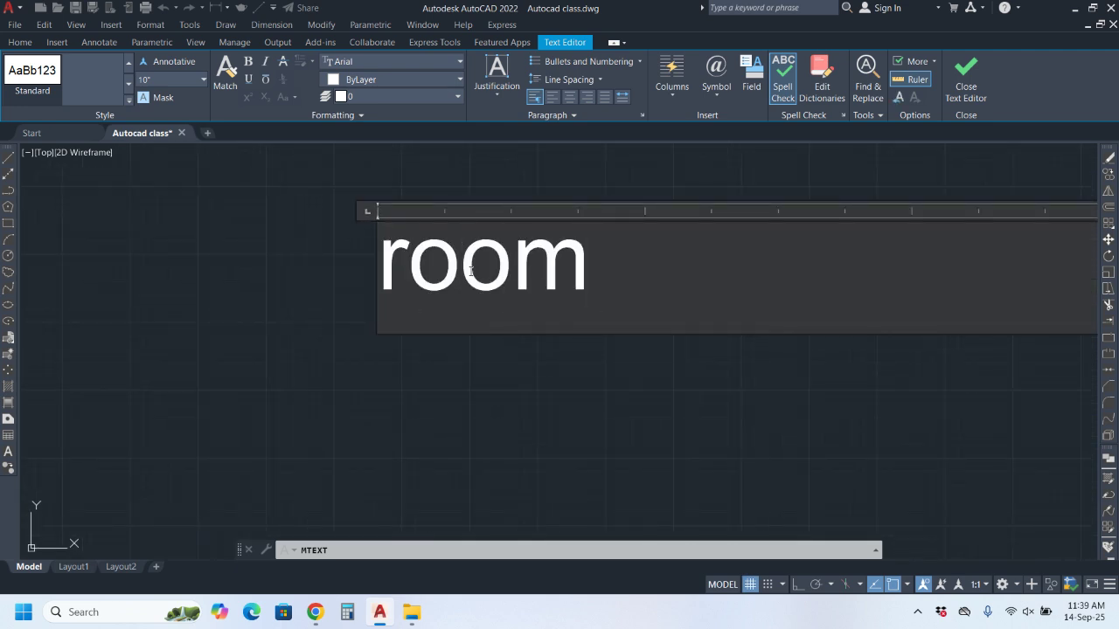
pyautogui.write('-1')
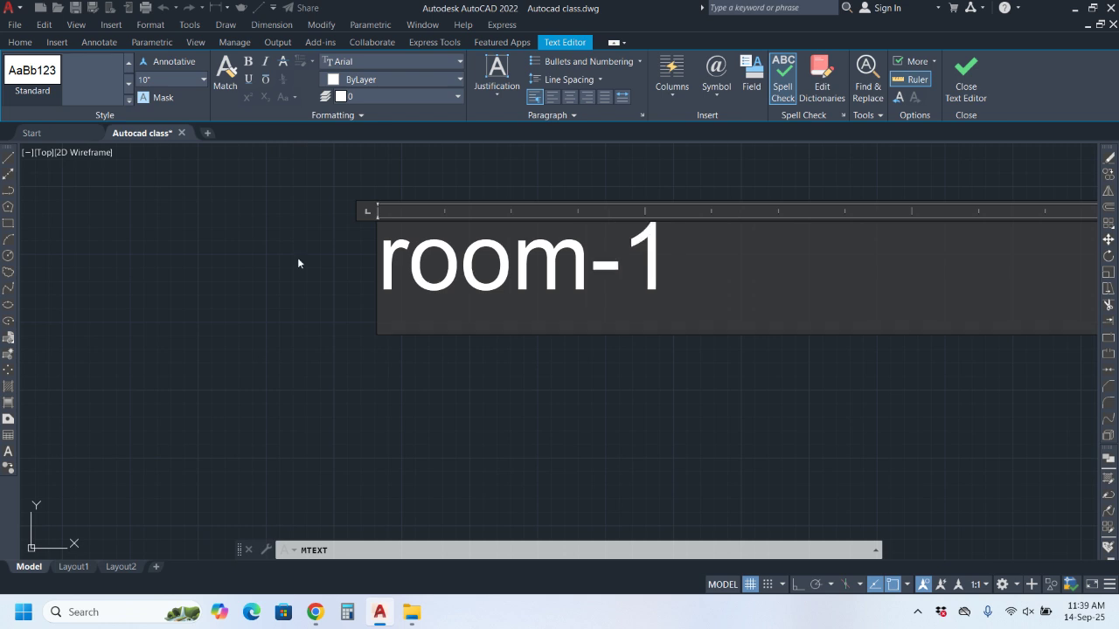
# Step: Apply the Standard text style to the whole "room-1" multiline text
pyautogui.hotkey('shift', 'Left')
pyautogui.hotkey('shift', 'Left')
pyautogui.hotkey('shift', 'Home')
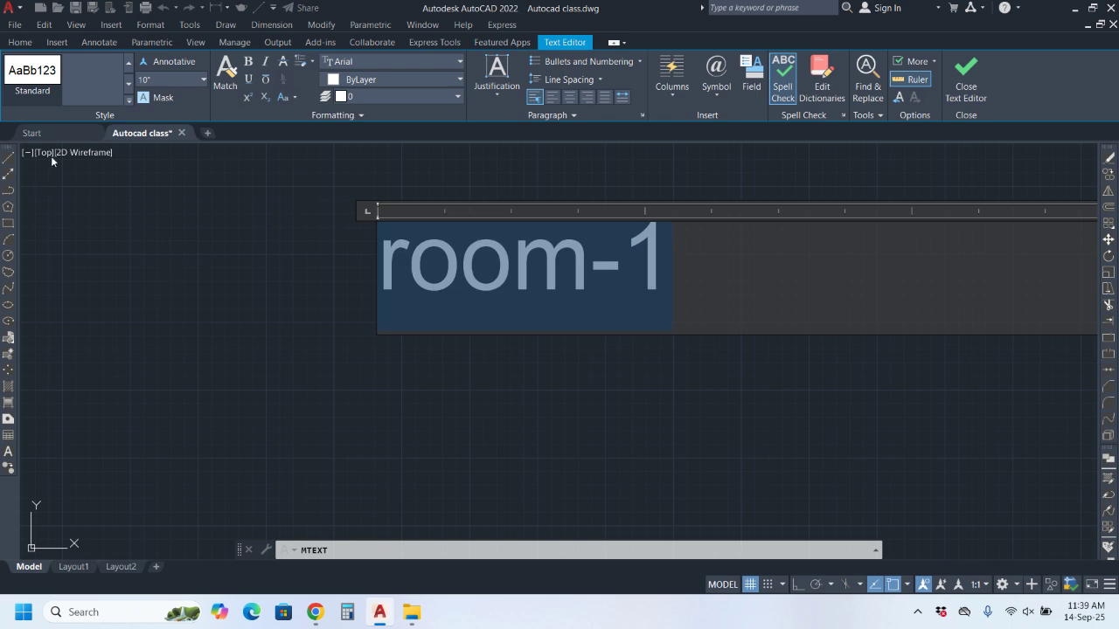
pyautogui.click(49, 79)
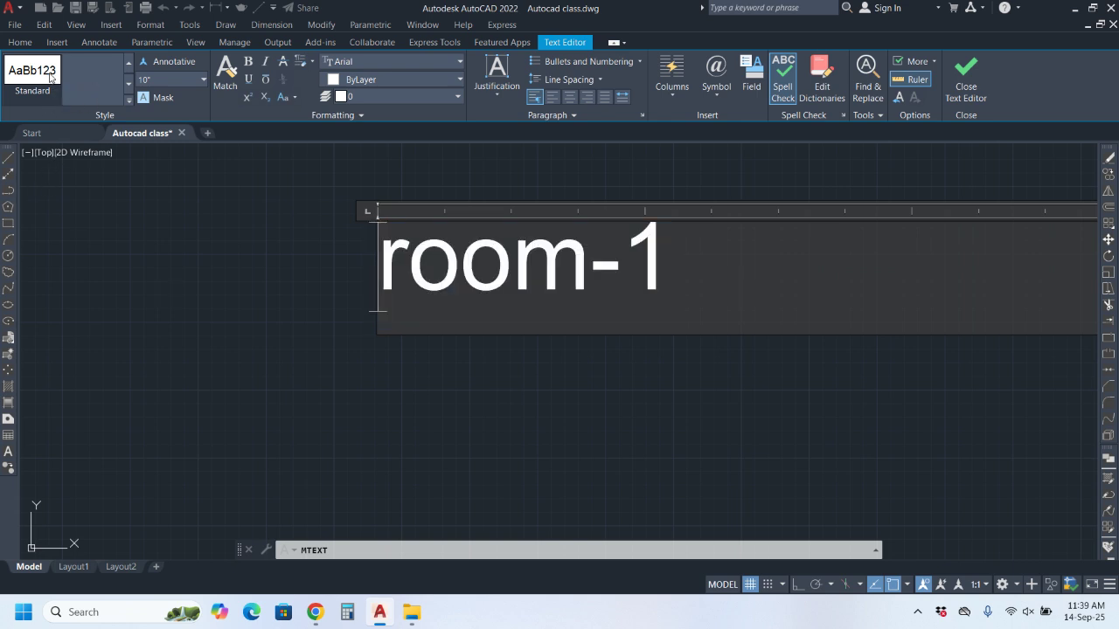
# Step: Browse the available text styles and try to reapply the Standard style to the multiline text
pyautogui.click(130, 82)
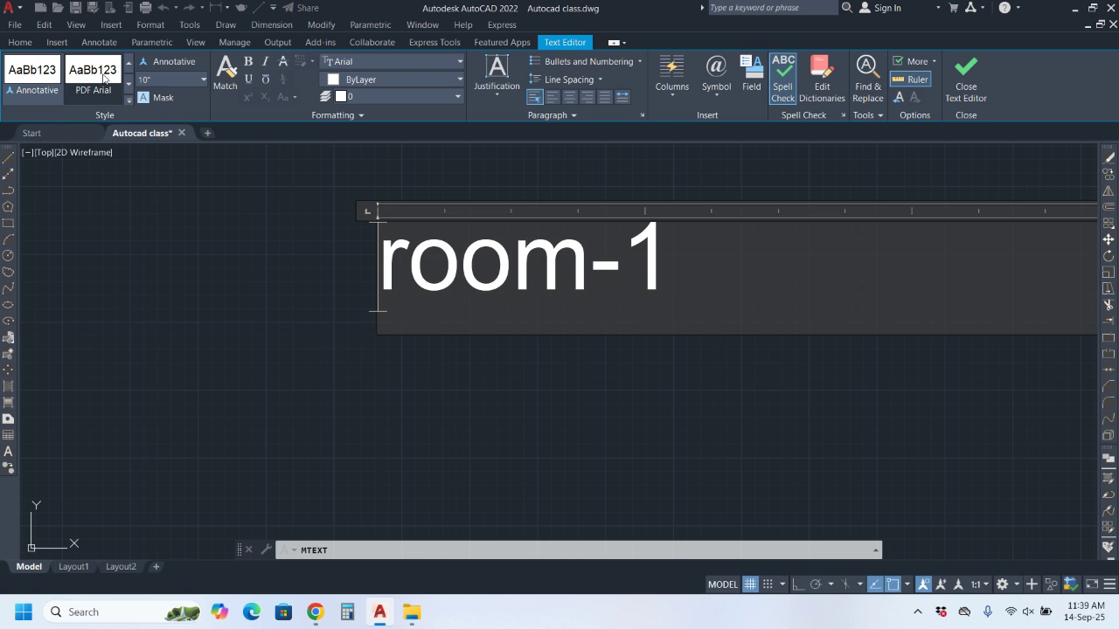
pyautogui.click(129, 81)
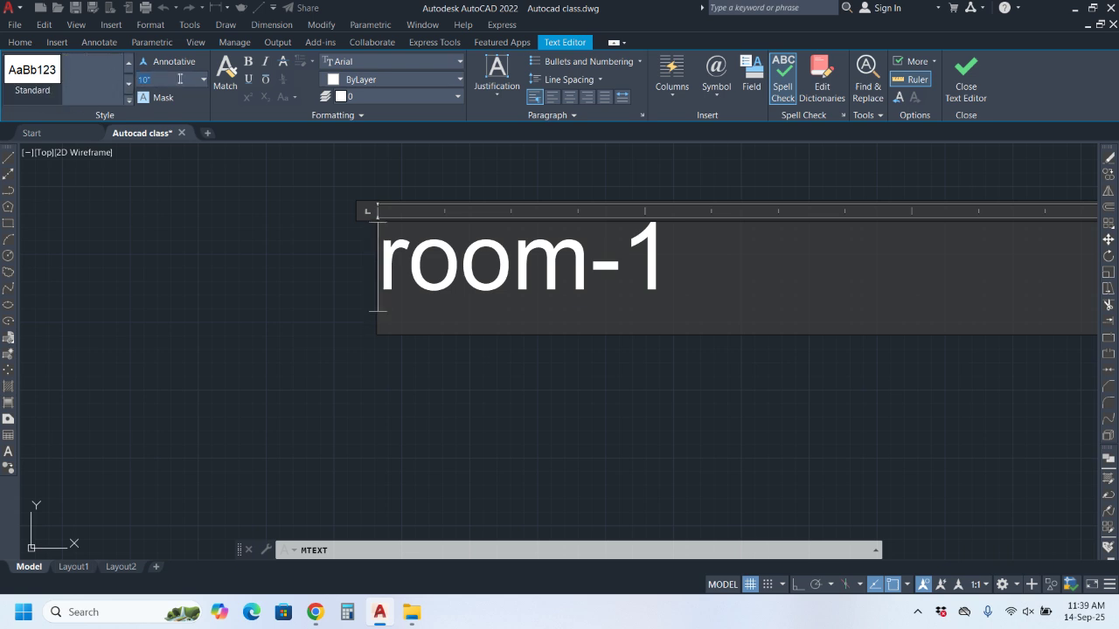
pyautogui.click(128, 100)
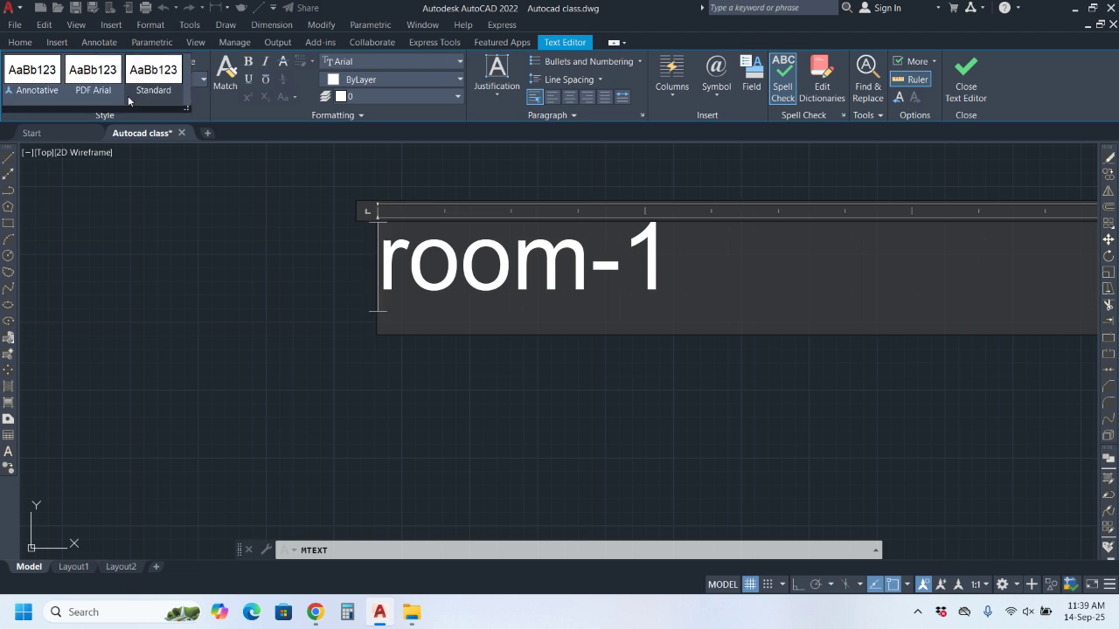
pyautogui.click(154, 85)
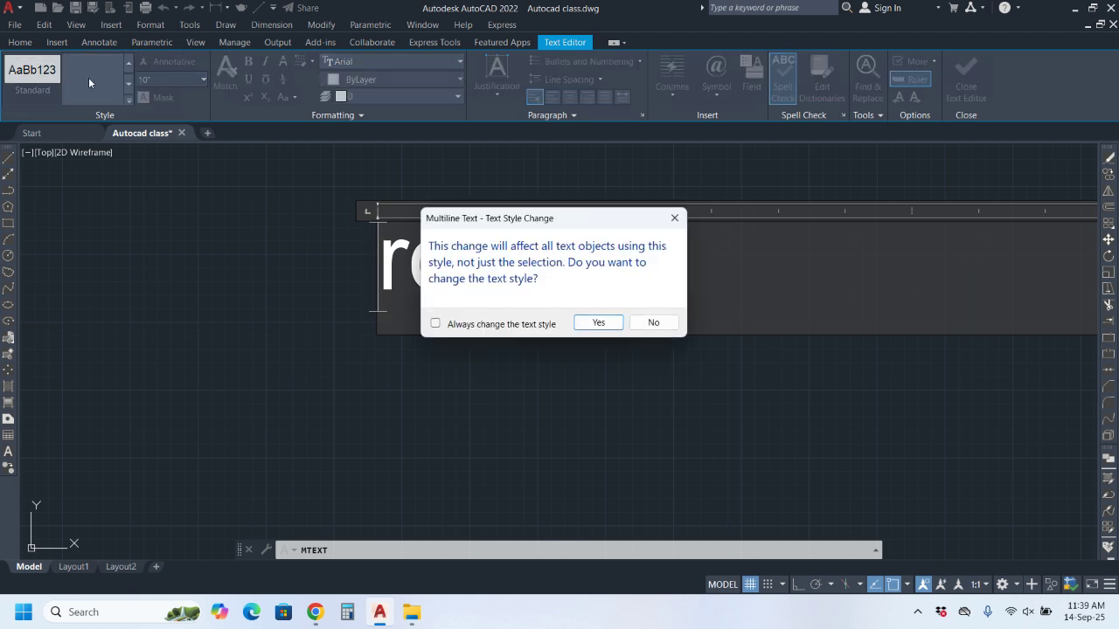
pyautogui.click(674, 218)
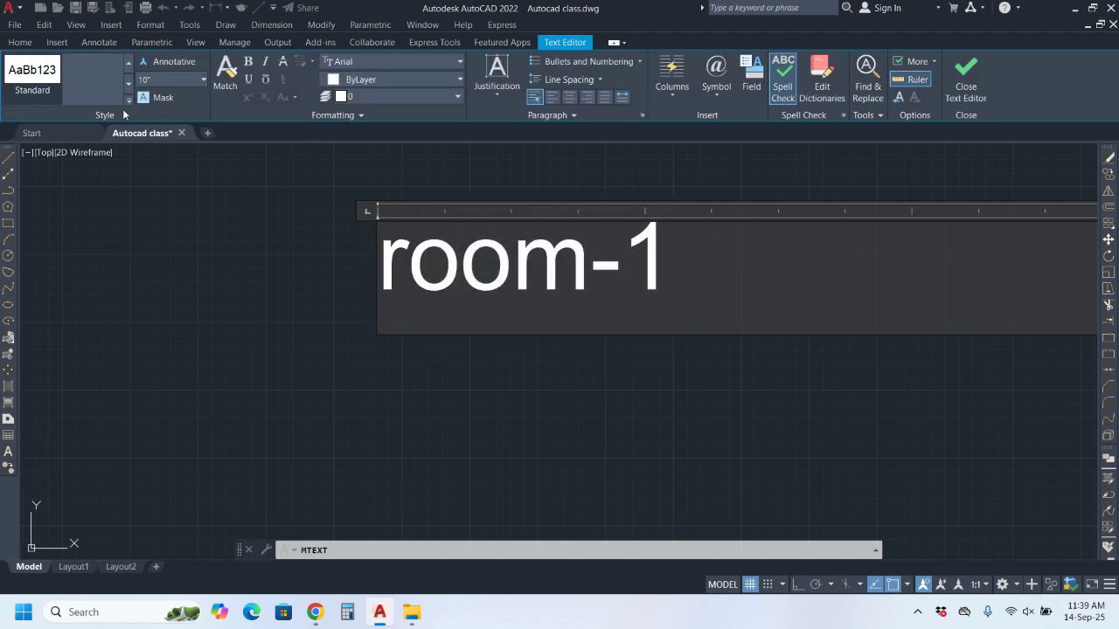
# Step: Set the text height of the whole "room-1" multiline text to 20
pyautogui.click(181, 81)
pyautogui.write('20')
pyautogui.moveTo(667, 260); pyautogui.dragTo(377, 262)
pyautogui.click(170, 81)
pyautogui.write('20')
pyautogui.press('Return')
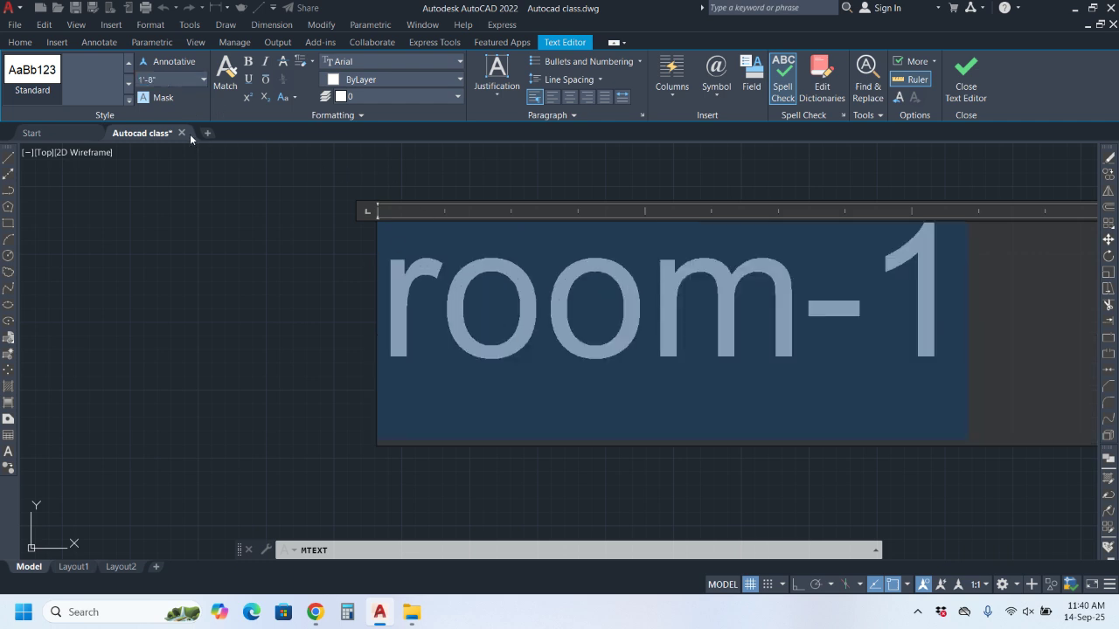
# Step: View the background mask settings, dismiss them without changes and close the text editor
pyautogui.click(165, 98)
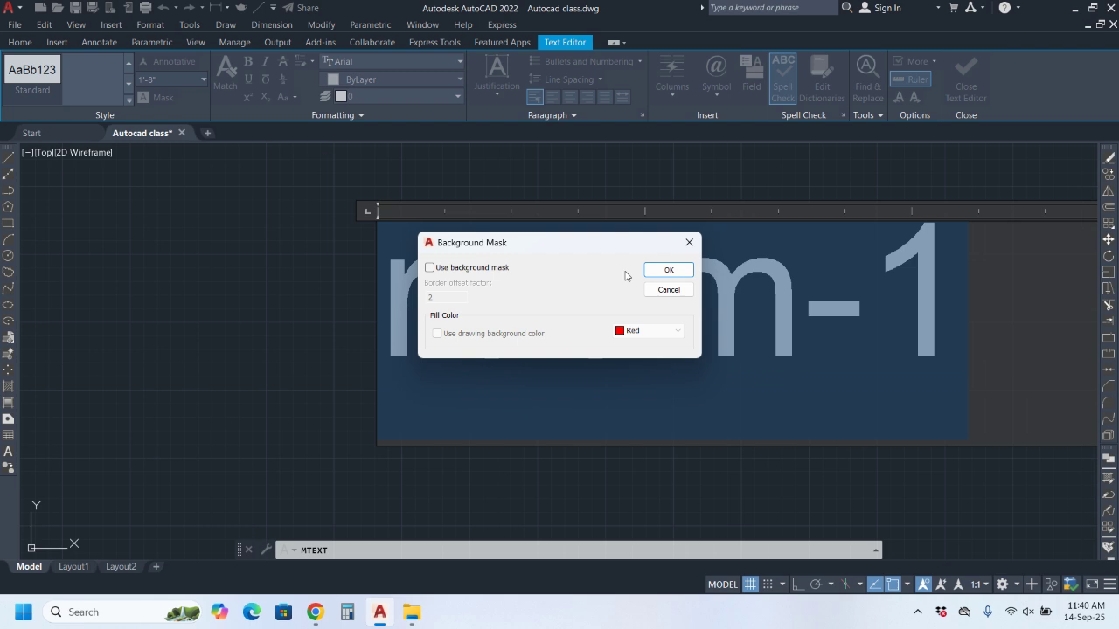
pyautogui.click(692, 244)
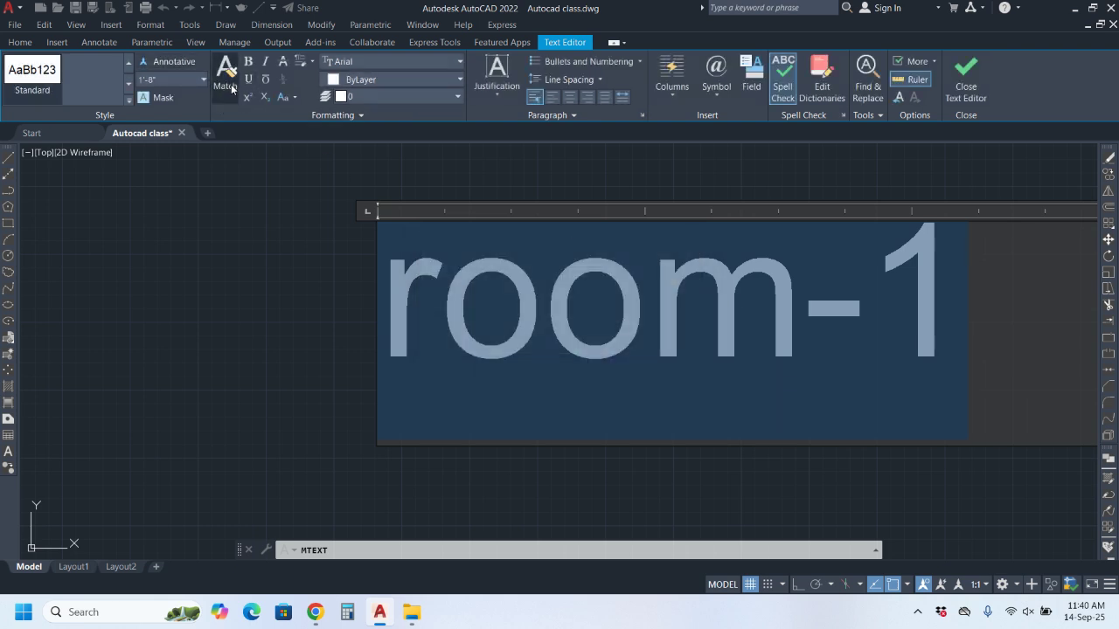
pyautogui.click(259, 197)
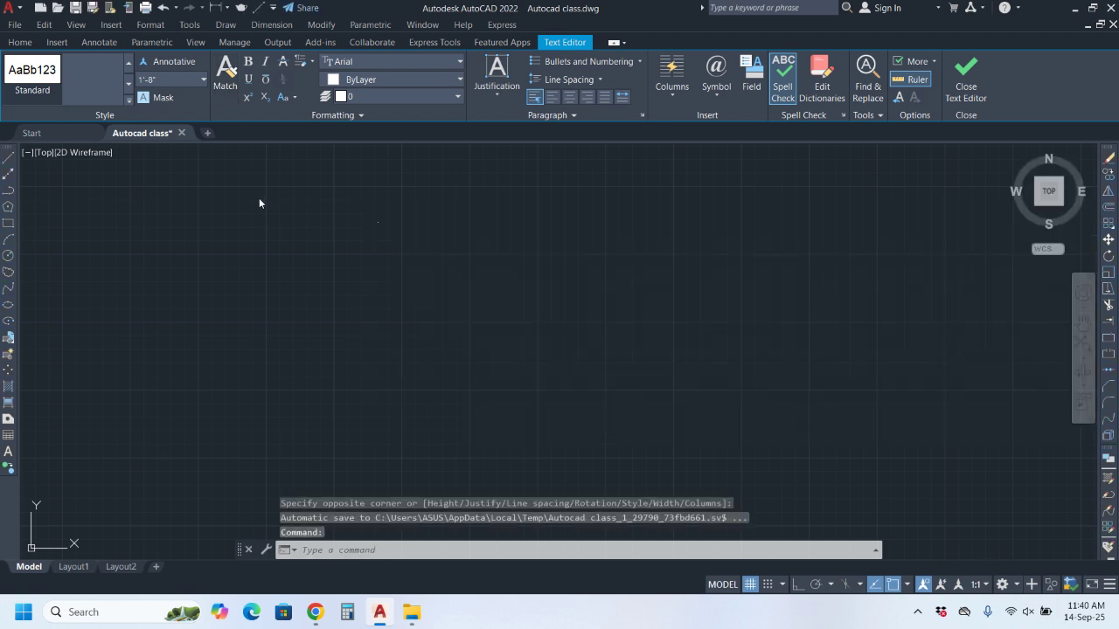
pyautogui.scroll(5, 428, 232)
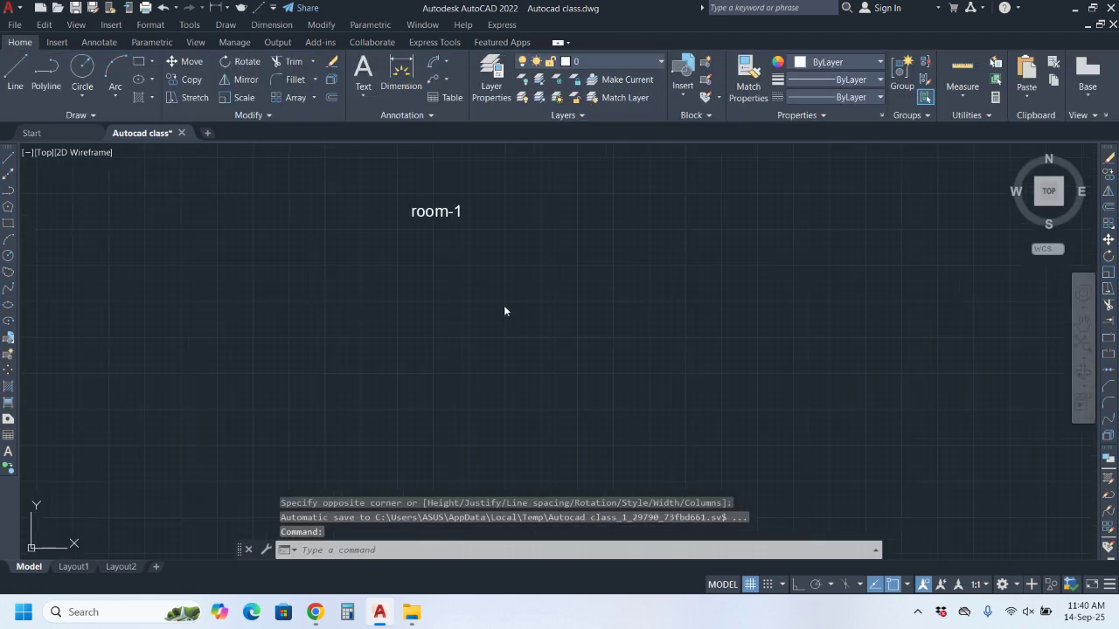
pyautogui.scroll(3, 442, 210)
# Step: Reopen the "room-1" multiline text for editing and select its whole content
pyautogui.doubleClick(442, 210)
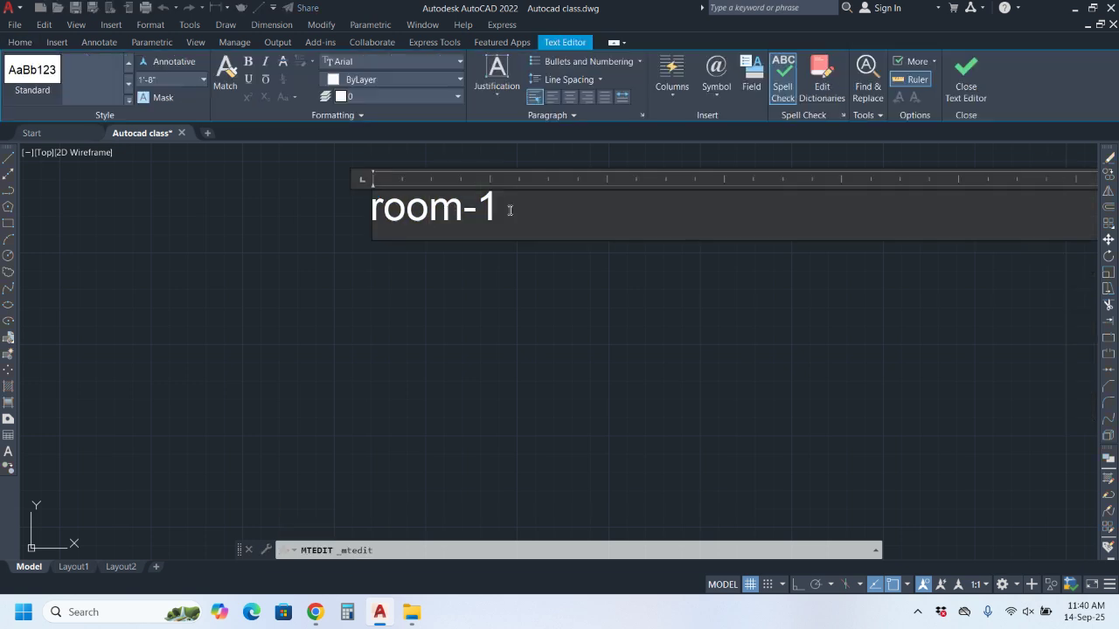
pyautogui.click(231, 207)
pyautogui.moveTo(502, 200); pyautogui.dragTo(292, 169)
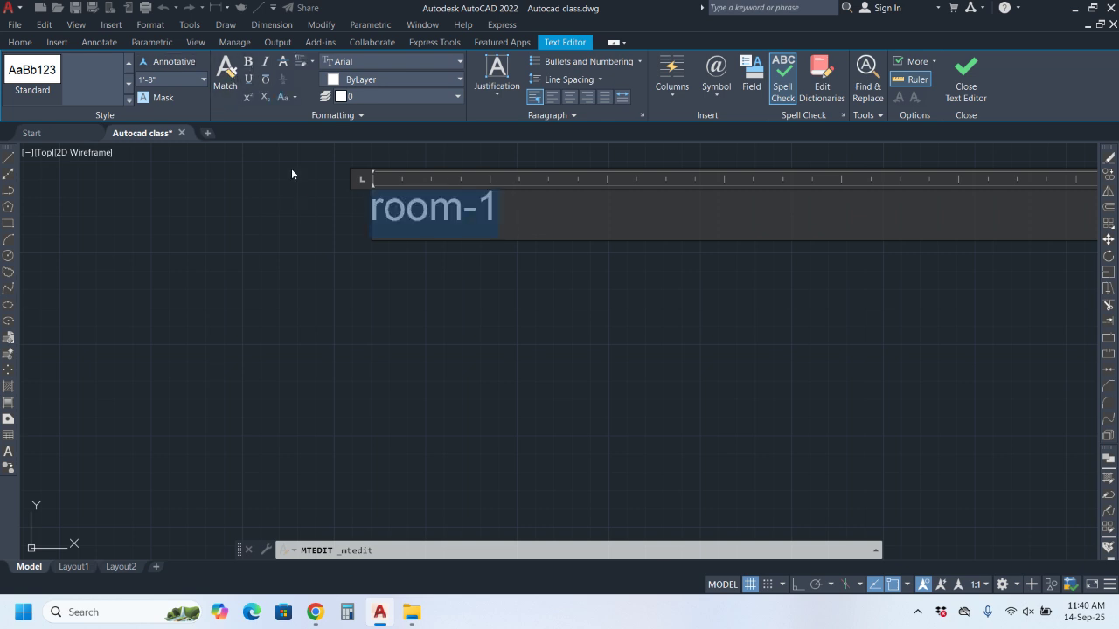
# Step: Try bold, italic, strikethrough, underline and overline on the selected "room-1" text
pyautogui.click(248, 63)
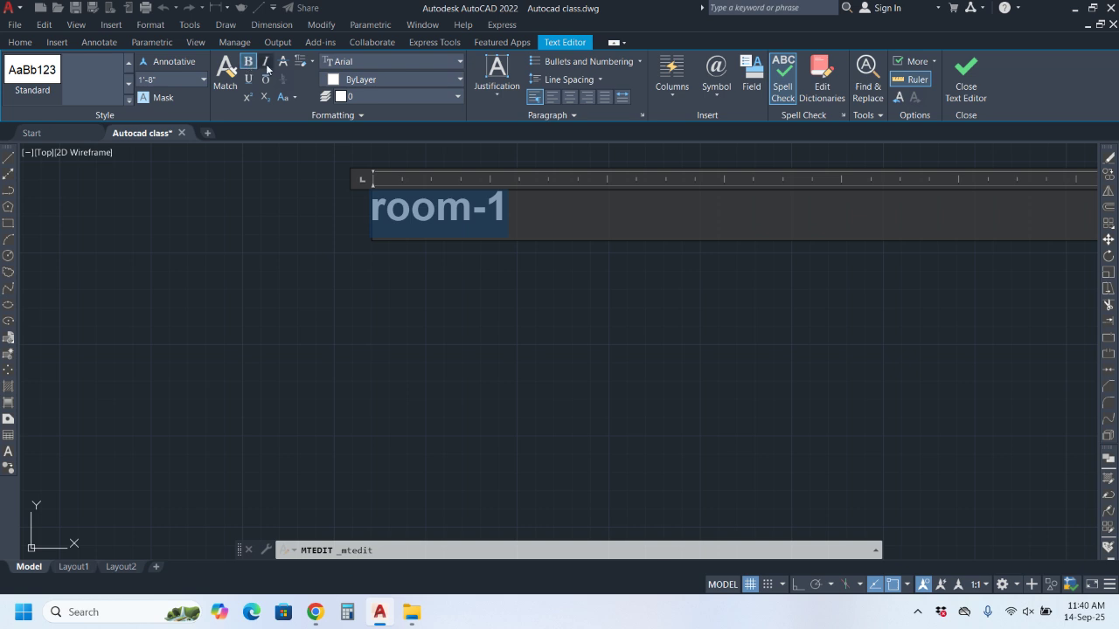
pyautogui.click(265, 62)
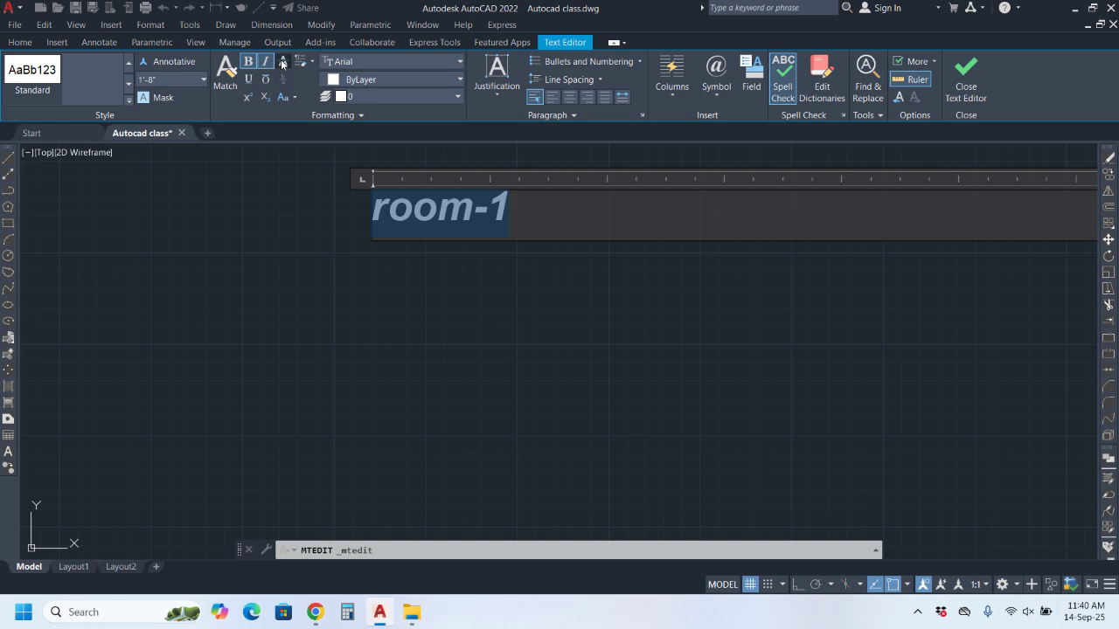
pyautogui.click(282, 62)
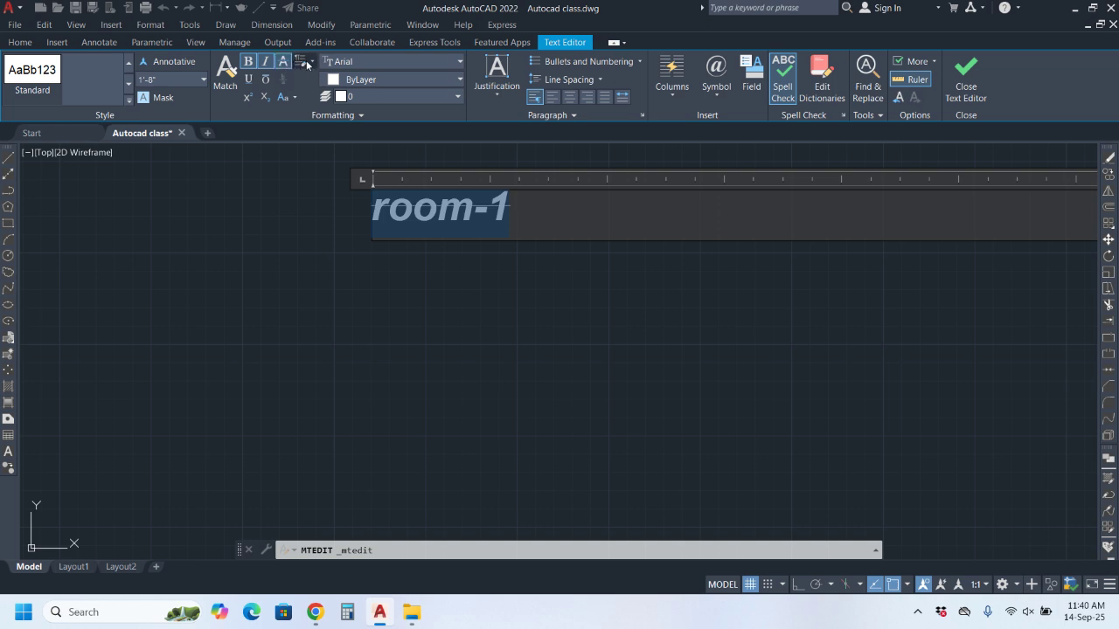
pyautogui.click(250, 81)
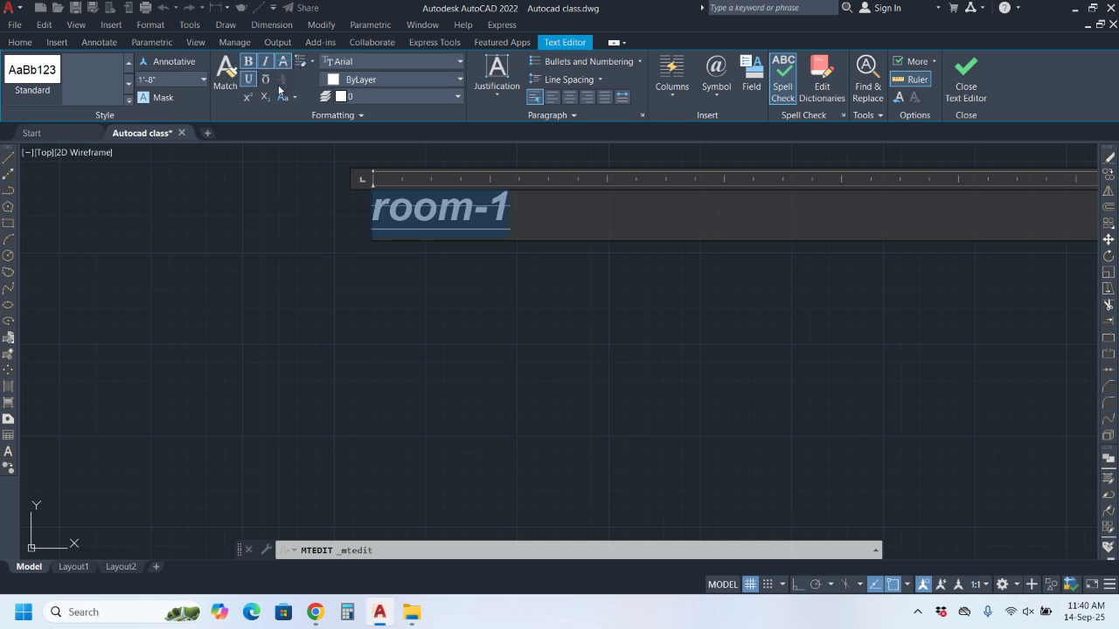
pyautogui.click(267, 81)
# Step: Remove the overline, underline, bold, italic and strikethrough formatting from the "room-1" text
pyautogui.click(267, 79)
pyautogui.click(248, 79)
pyautogui.click(249, 61)
pyautogui.click(266, 61)
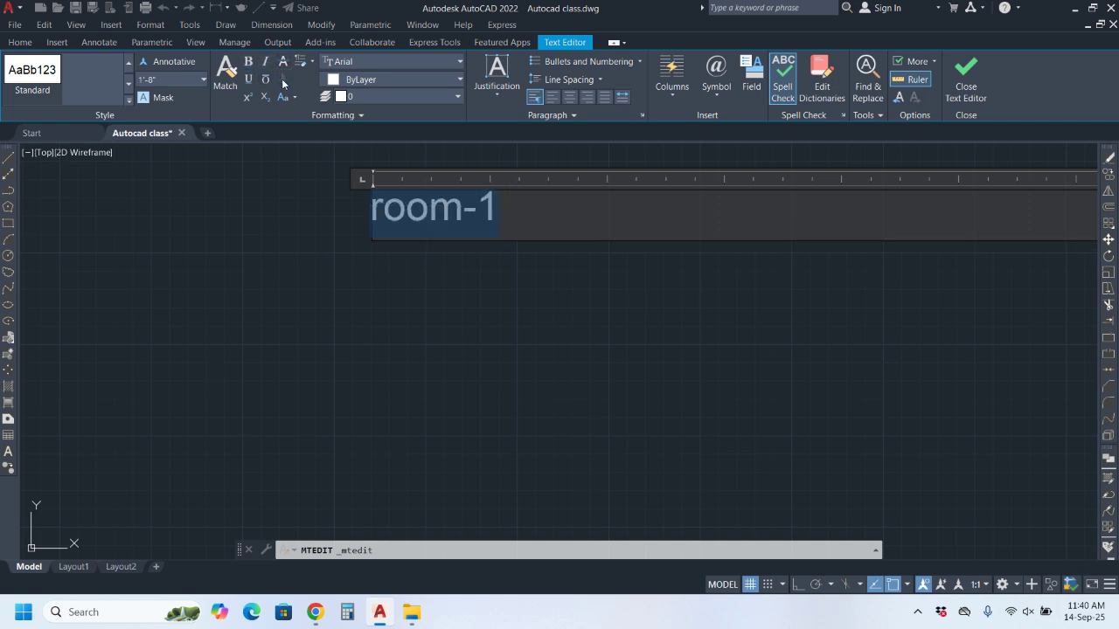
# Step: Overline the selected "room-1" text and toggle superscript and subscript on and off
pyautogui.click(266, 79)
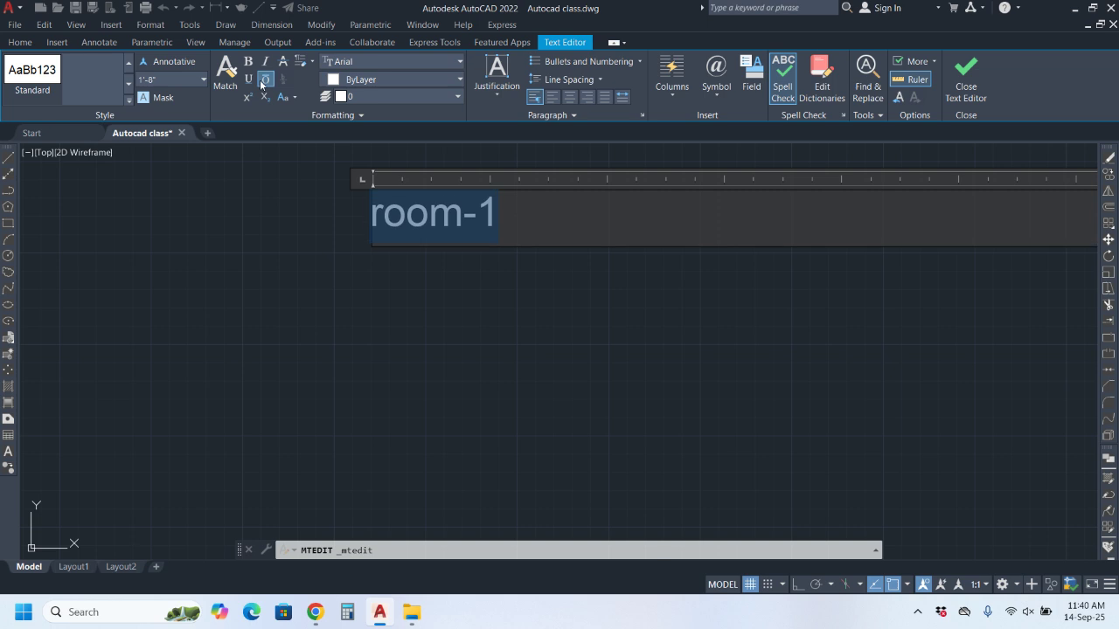
pyautogui.click(246, 96)
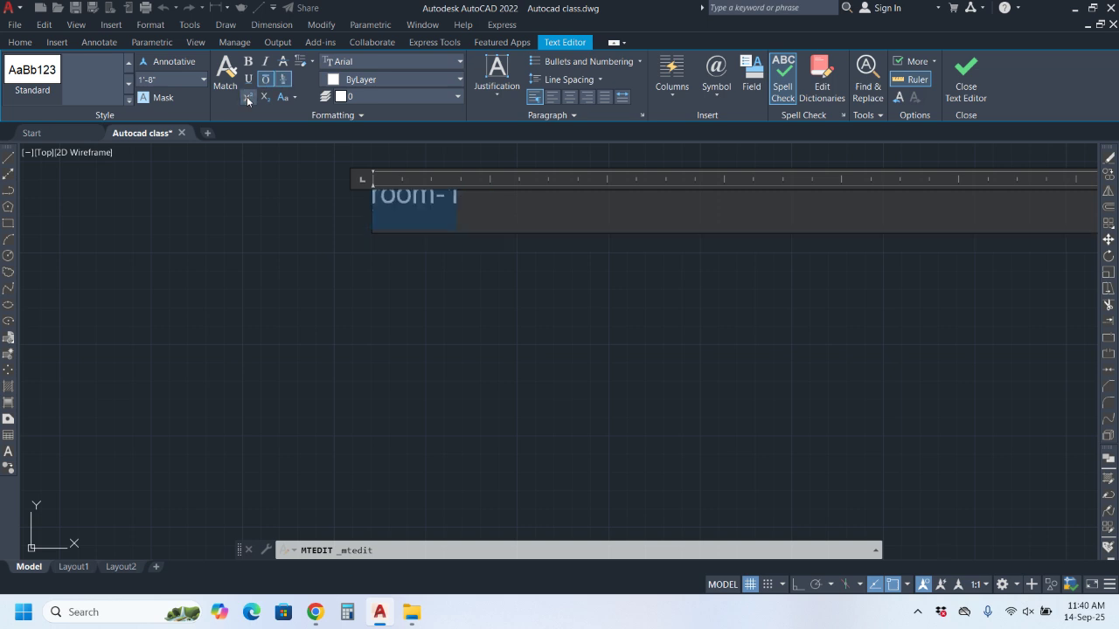
pyautogui.click(247, 96)
pyautogui.click(246, 96)
pyautogui.click(246, 96)
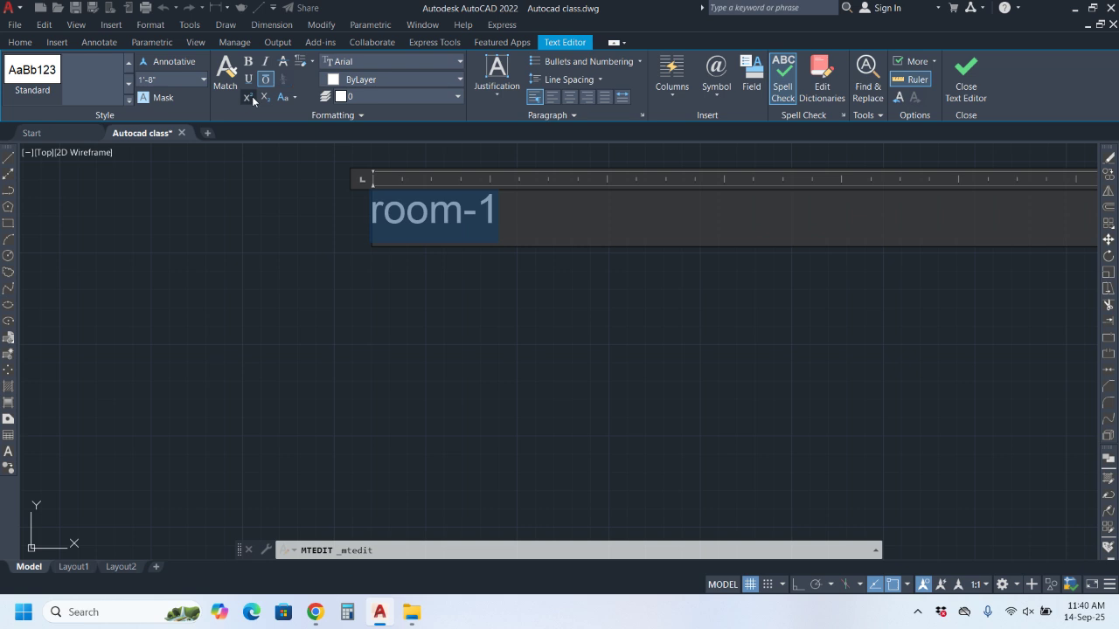
pyautogui.click(266, 97)
pyautogui.click(267, 96)
# Step: Make the whole "room-1" text superscript, reselect it and unstack it back to normal text
pyautogui.click(247, 97)
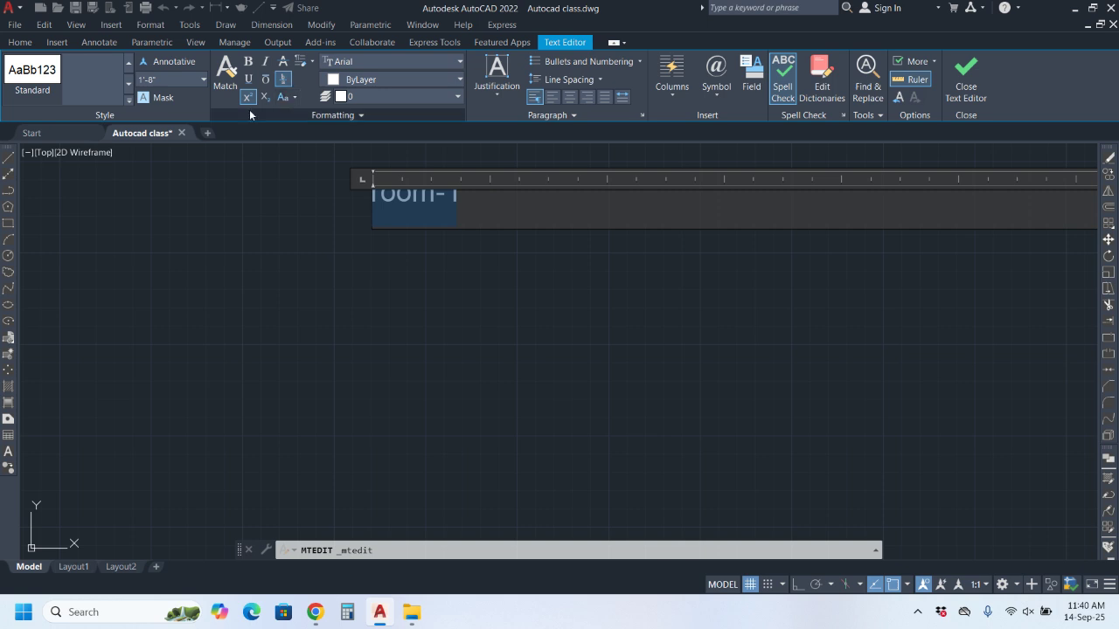
pyautogui.click(473, 203)
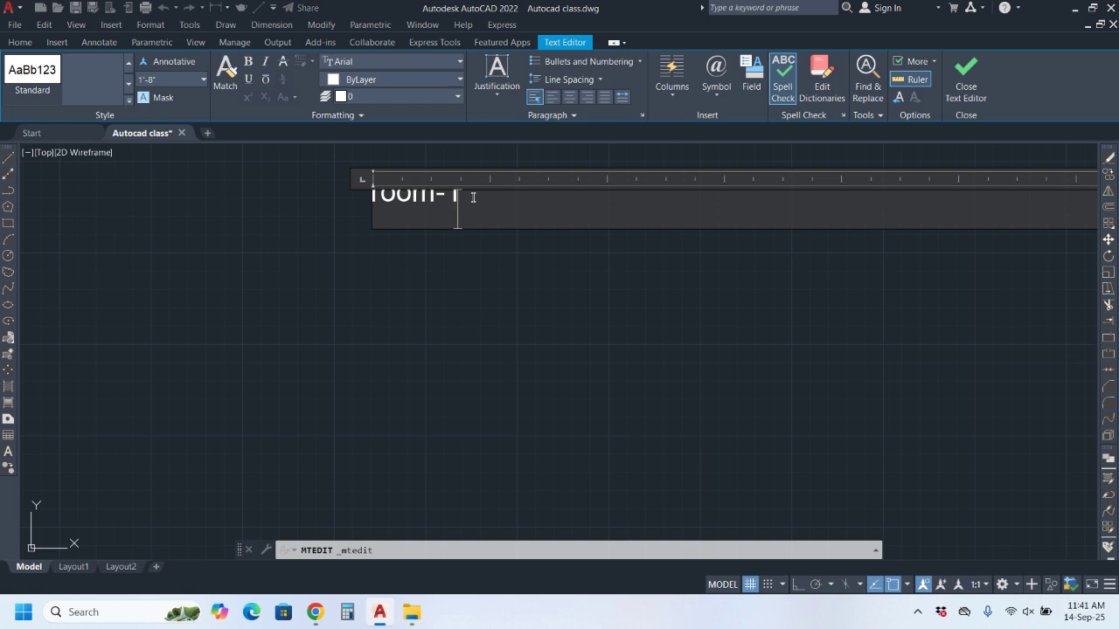
pyautogui.moveTo(473, 197); pyautogui.dragTo(301, 166)
pyautogui.click(284, 102)
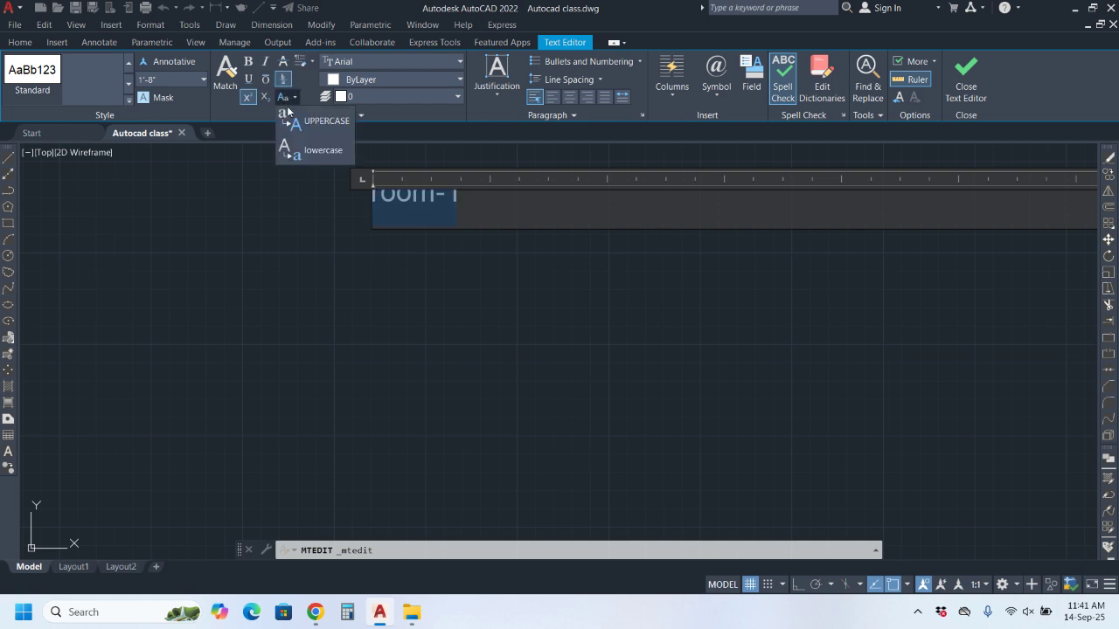
pyautogui.click(281, 96)
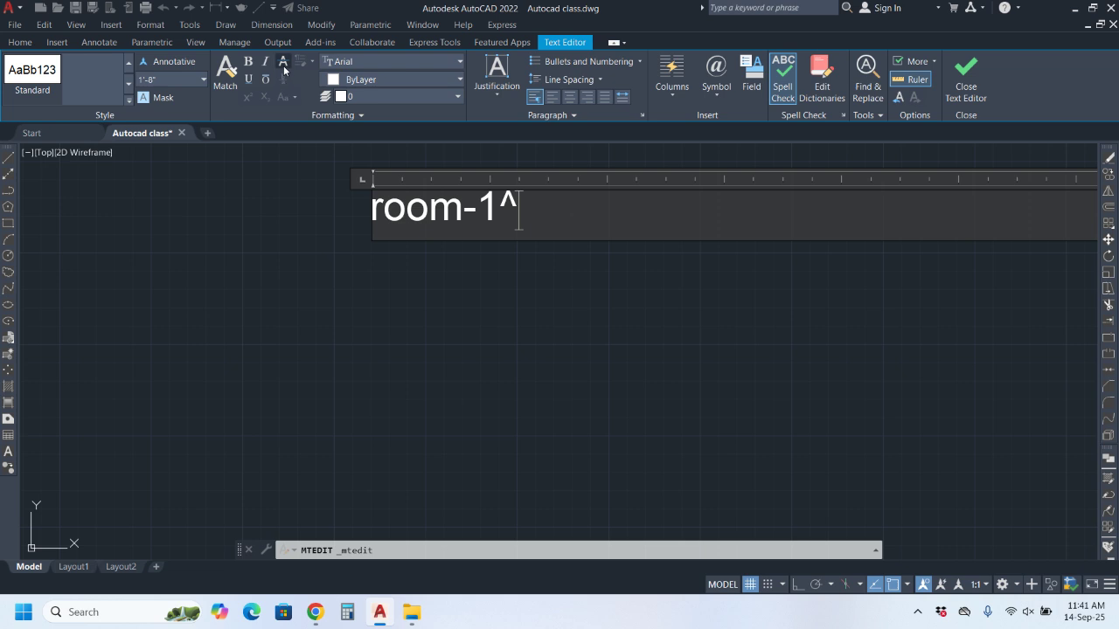
# Step: Try subscript on the whole "room-1^" text and turn it off again
pyautogui.moveTo(539, 213); pyautogui.dragTo(252, 124)
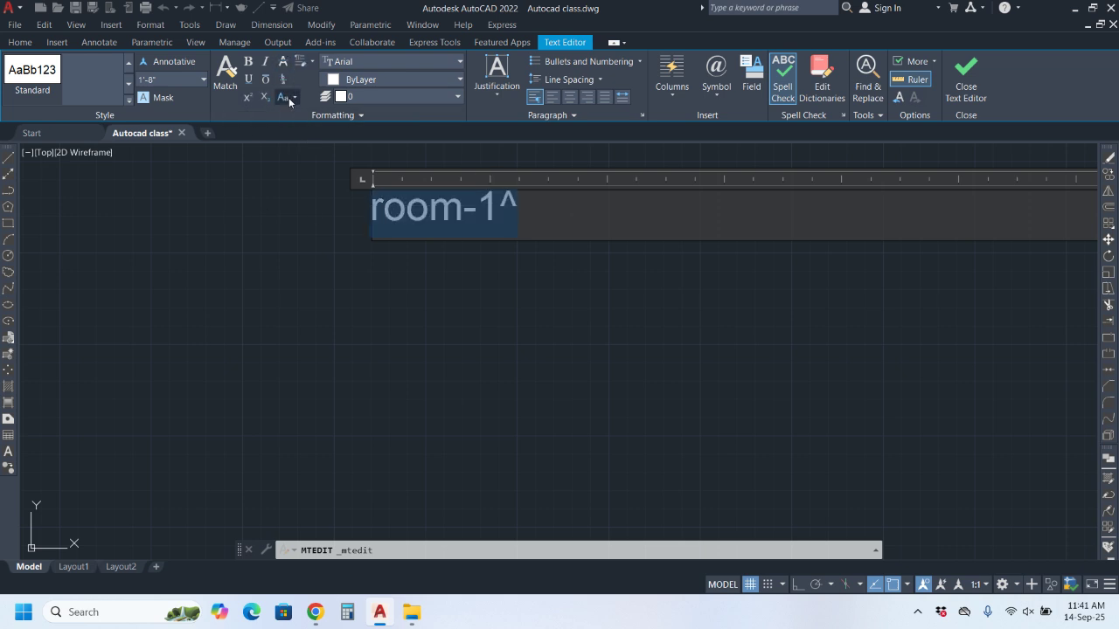
pyautogui.click(269, 97)
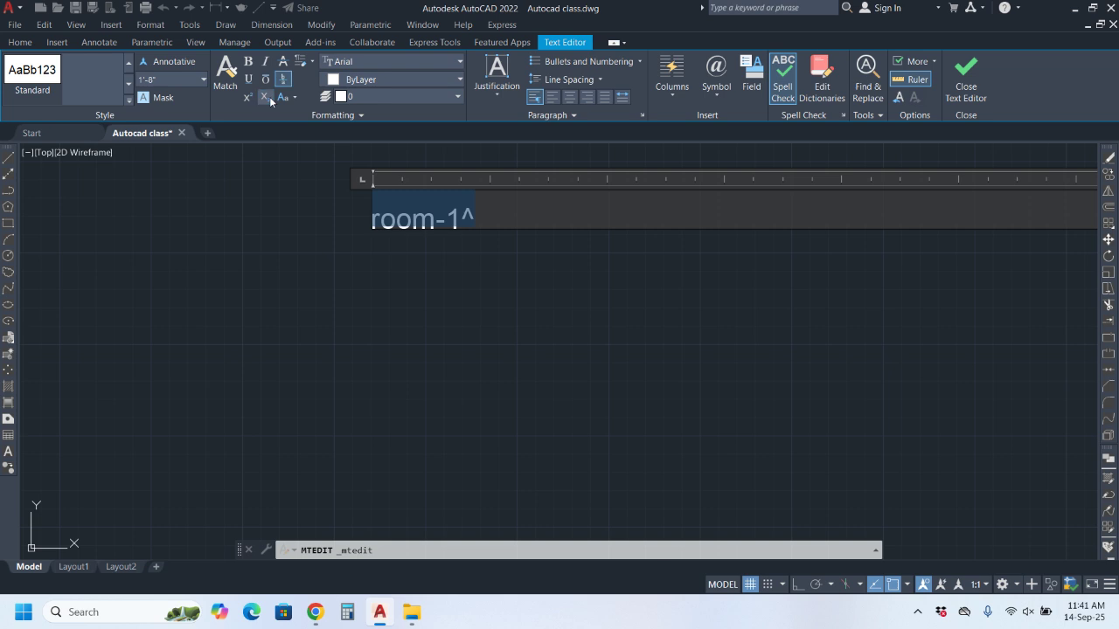
pyautogui.click(269, 96)
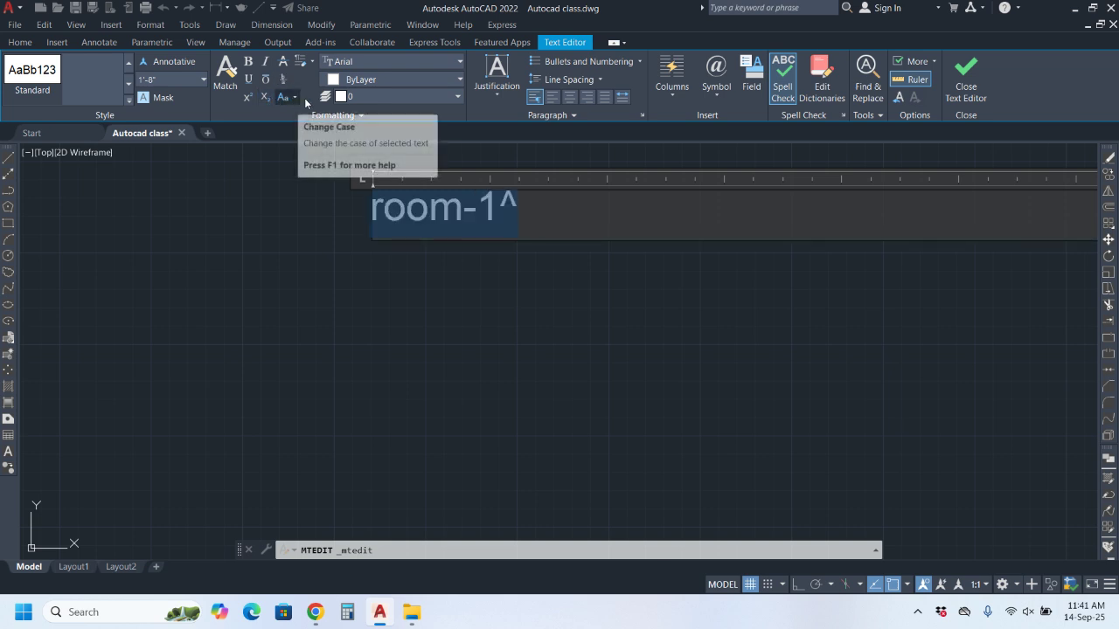
# Step: Try uppercase on the selected "room-1^" text and switch it back to lowercase
pyautogui.click(295, 97)
pyautogui.click(304, 119)
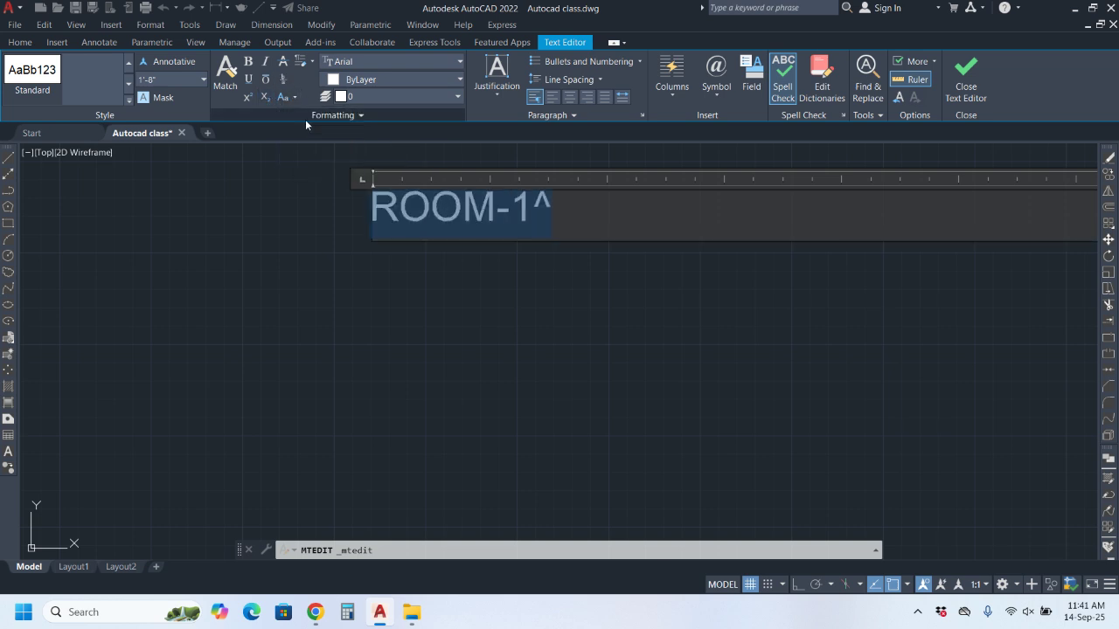
pyautogui.click(292, 98)
pyautogui.click(310, 151)
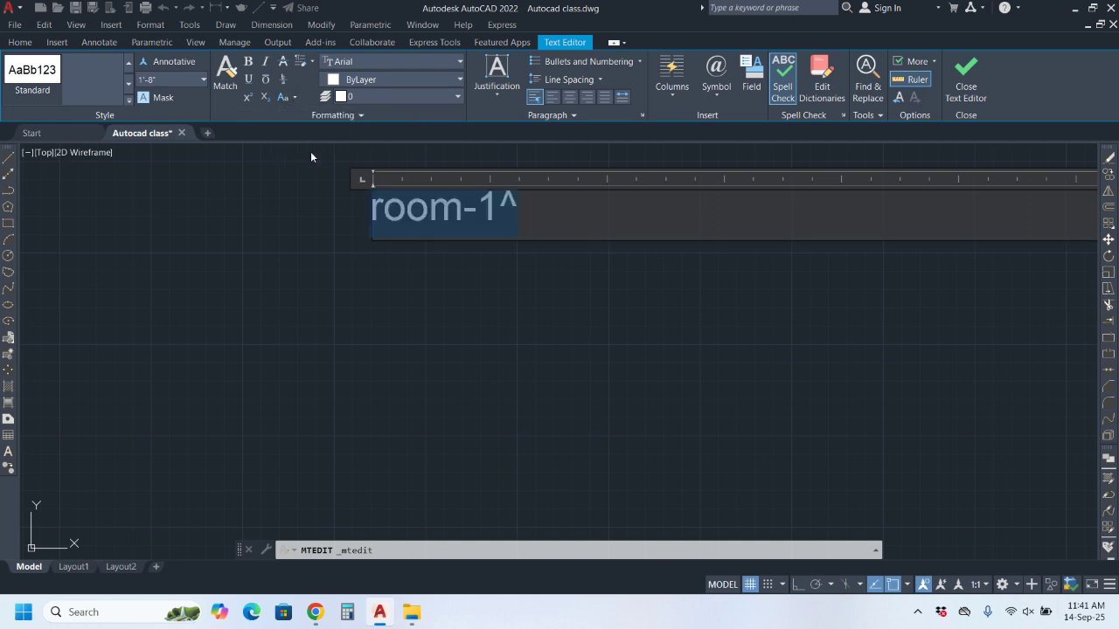
# Step: Delete "-1^" from the end of the text and change the remaining word "room" to uppercase
pyautogui.click(532, 208)
pyautogui.press('BackSpace')
pyautogui.press('BackSpace')
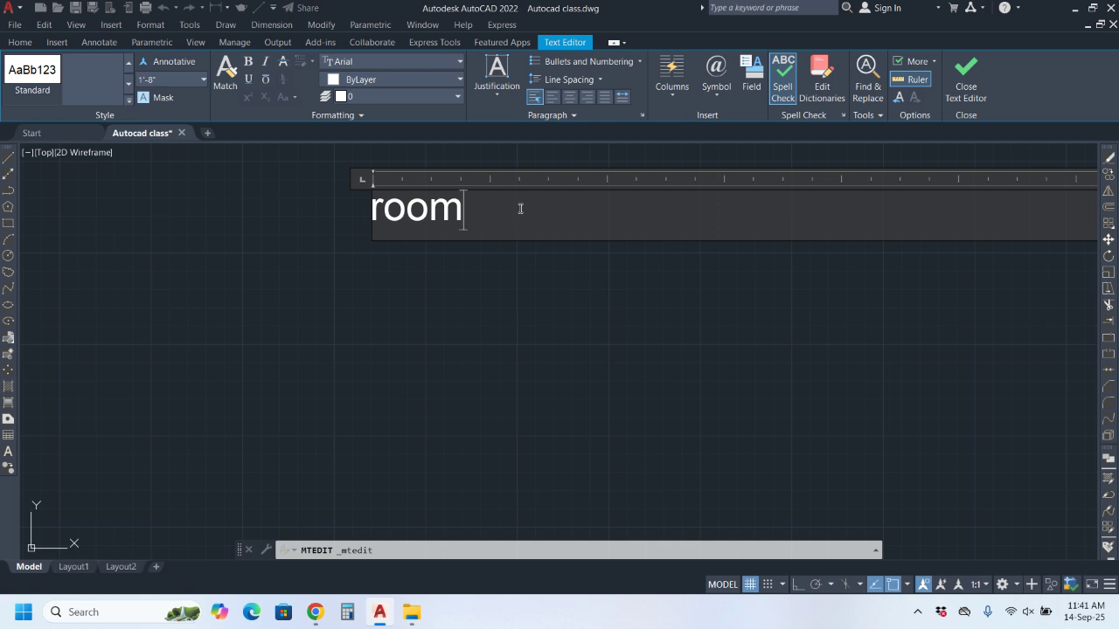
pyautogui.hotkey('ctrl', 'a')
pyautogui.click(292, 98)
pyautogui.click(311, 125)
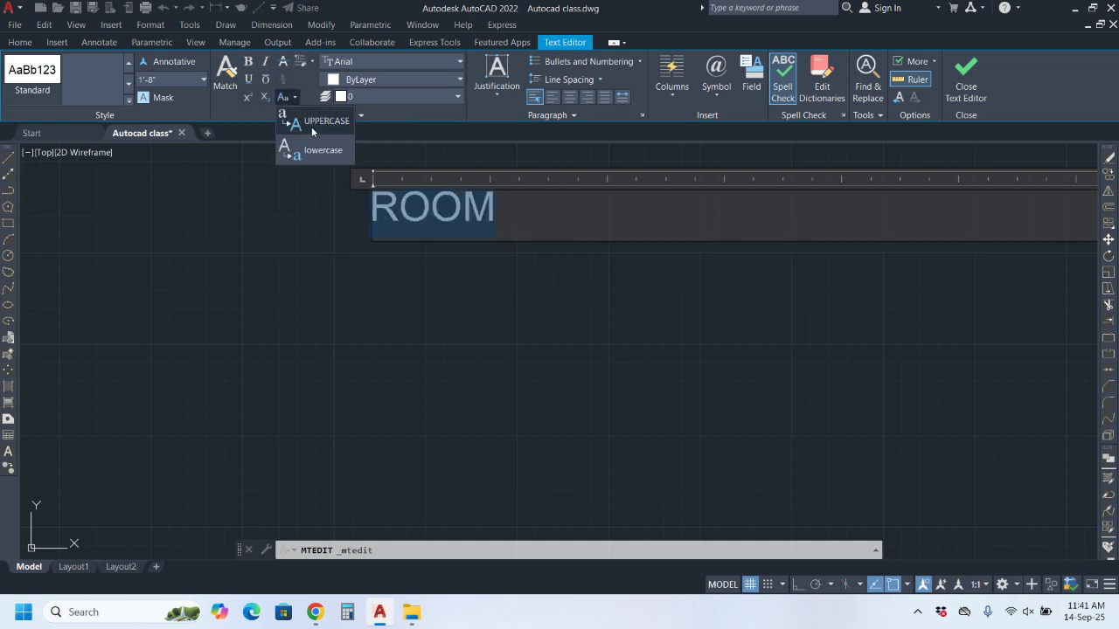
pyautogui.click(545, 206)
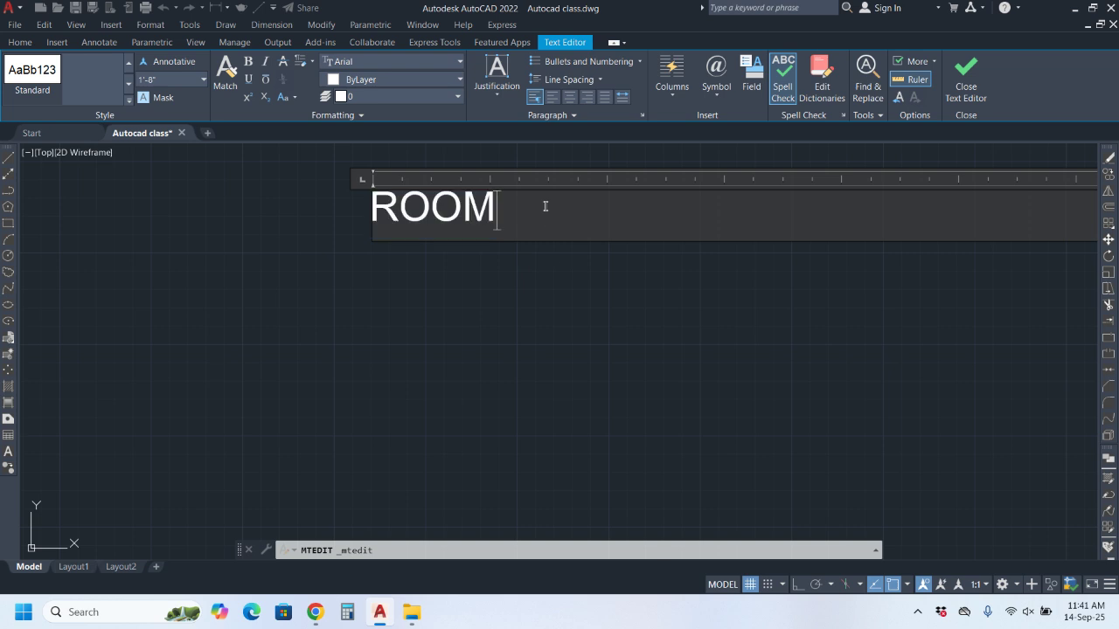
# Step: Browse the available fonts with the word "ROOM" selected and keep Arial
pyautogui.click(410, 64)
pyautogui.click(410, 64)
pyautogui.click(412, 62)
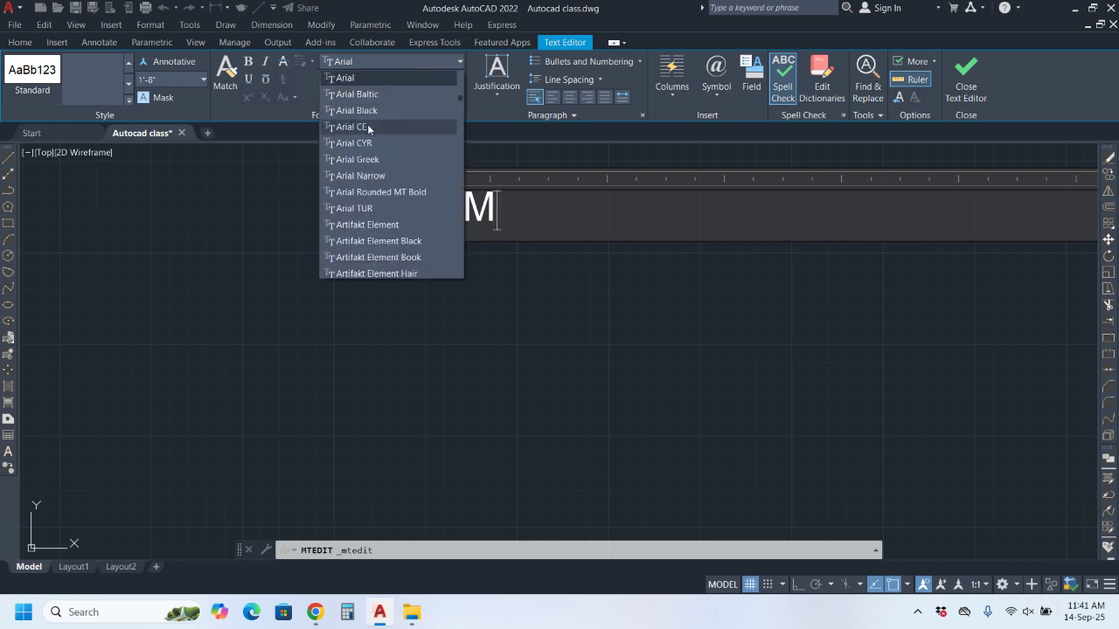
pyautogui.moveTo(548, 220); pyautogui.dragTo(362, 179)
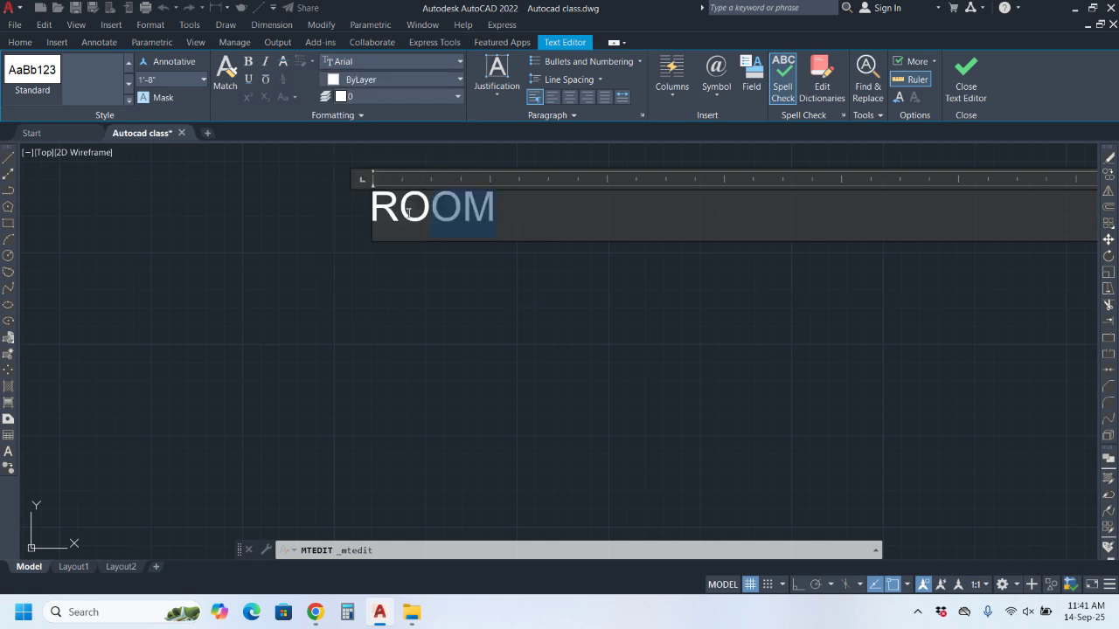
pyautogui.click(386, 62)
pyautogui.scroll(-7, 374, 166)
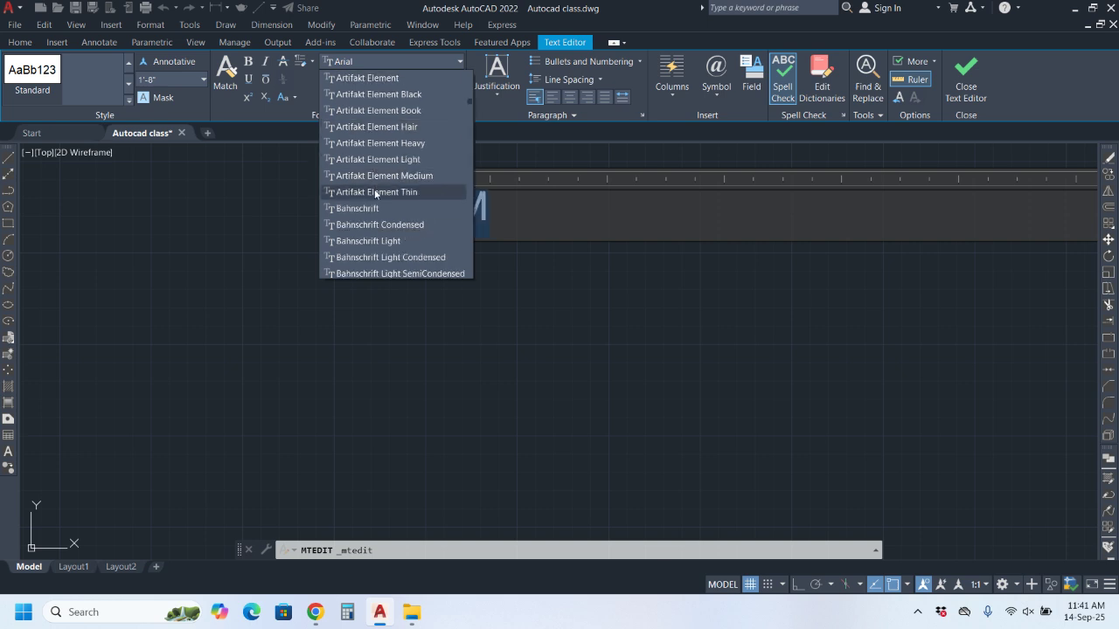
pyautogui.scroll(-3, 376, 206)
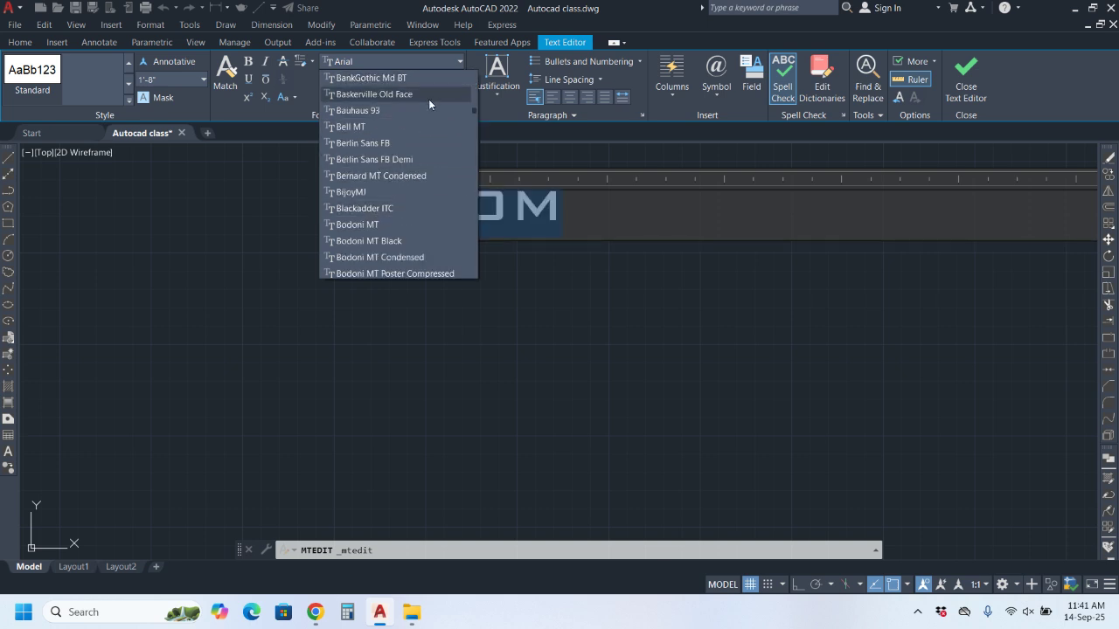
pyautogui.click(542, 215)
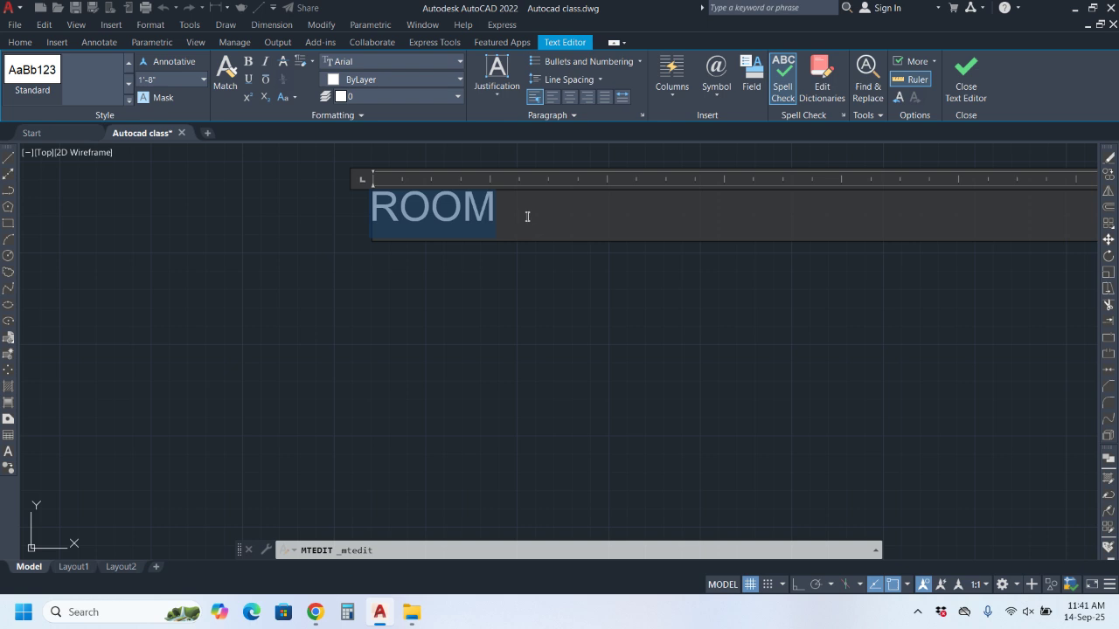
# Step: Extend the multiline text after "ROOM" with "room room room"
pyautogui.click(528, 216)
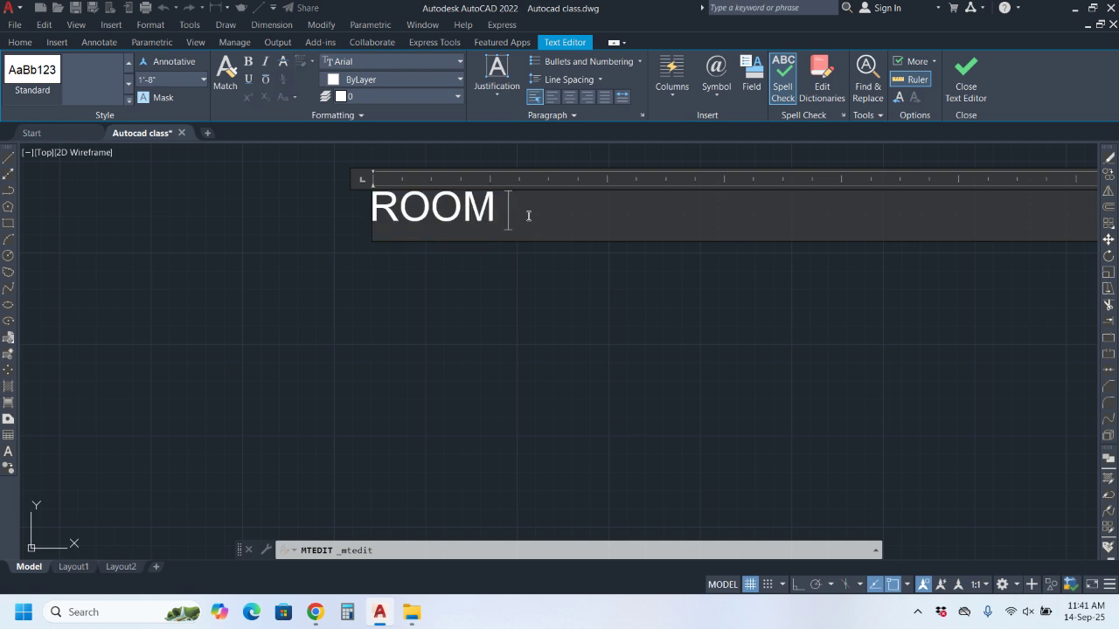
pyautogui.write('room')
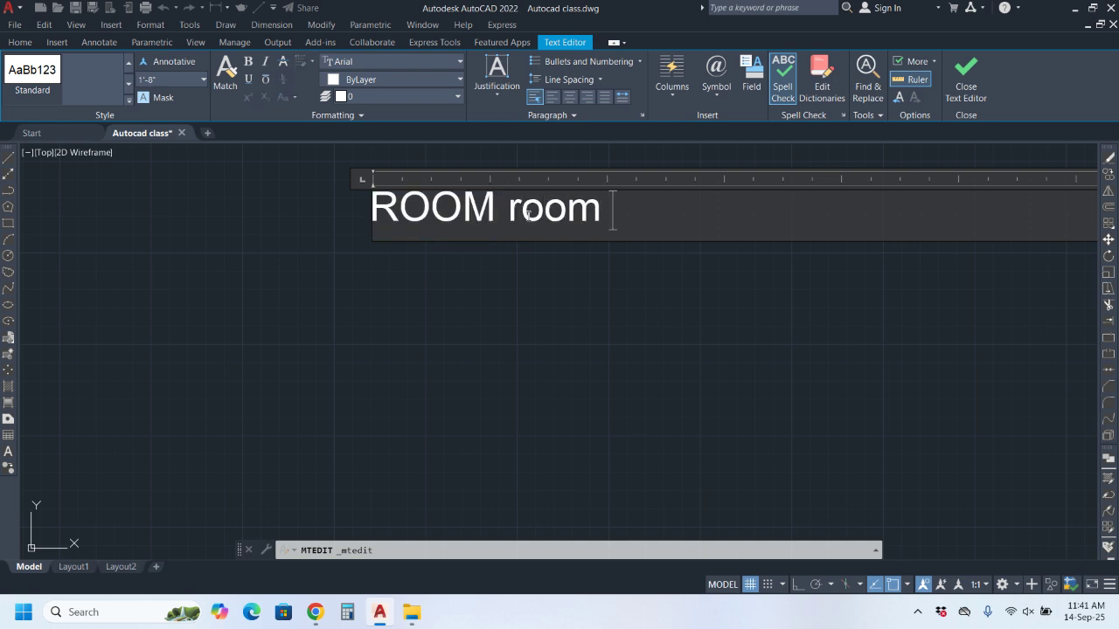
pyautogui.write(' room')
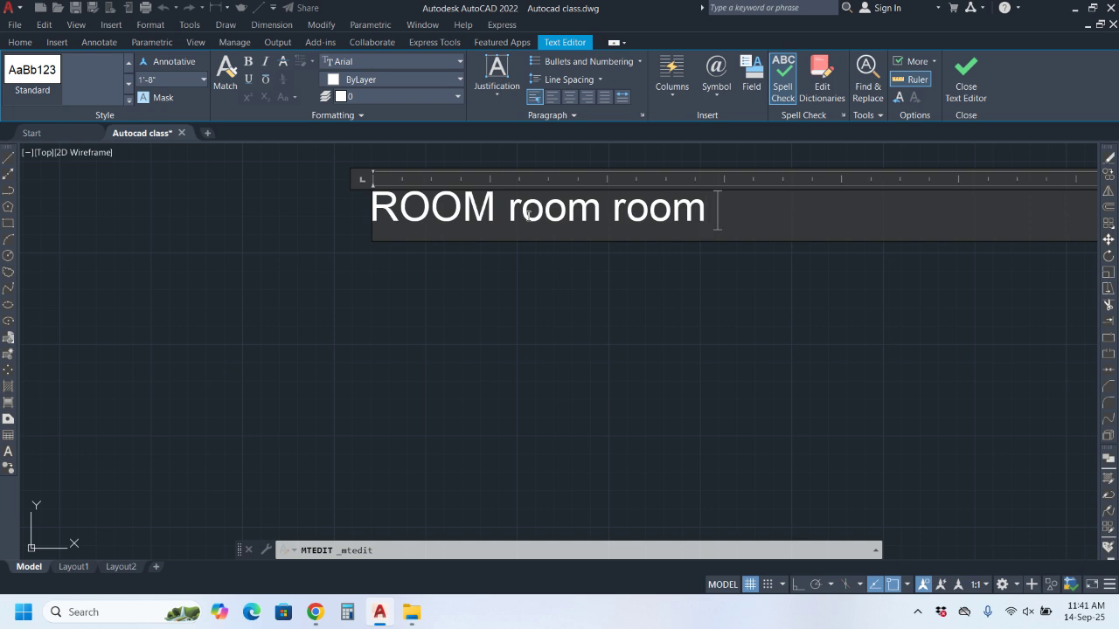
pyautogui.write(' room')
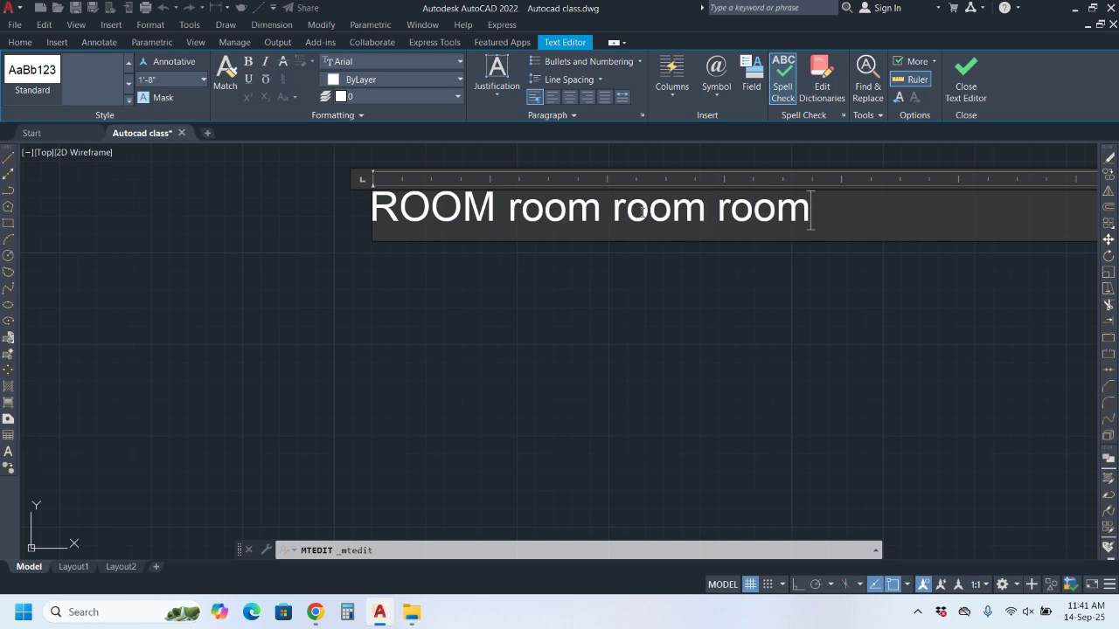
# Step: Select the whole line "ROOM room room room" and preview it in fonts further through the alphabet without changing Arial
pyautogui.moveTo(810, 210); pyautogui.dragTo(371, 210)
pyautogui.click(404, 59)
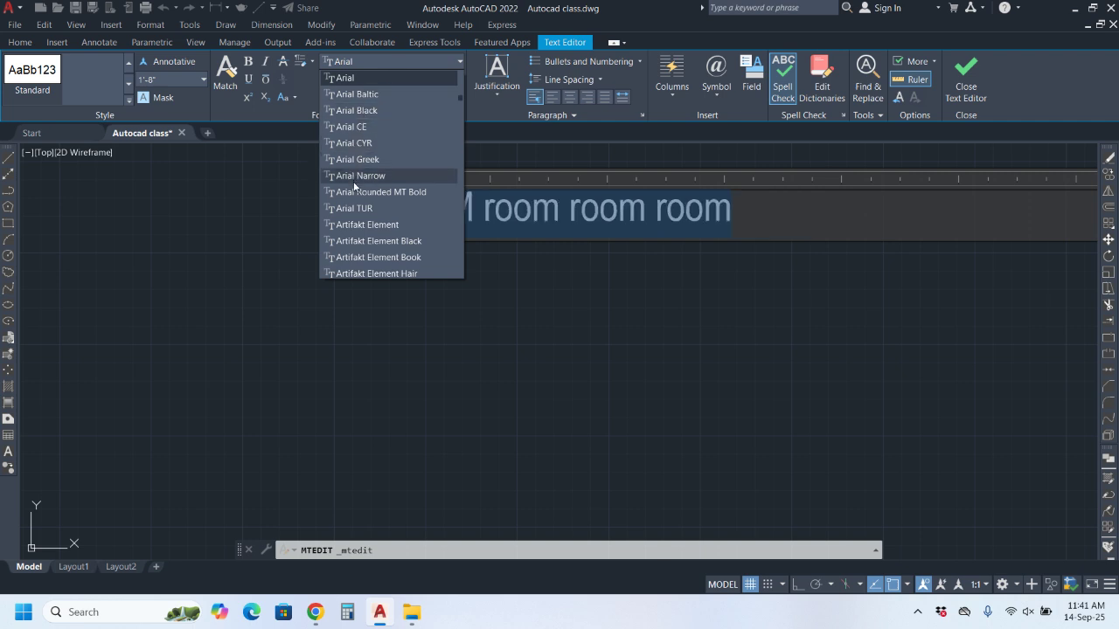
pyautogui.scroll(-4, 355, 210)
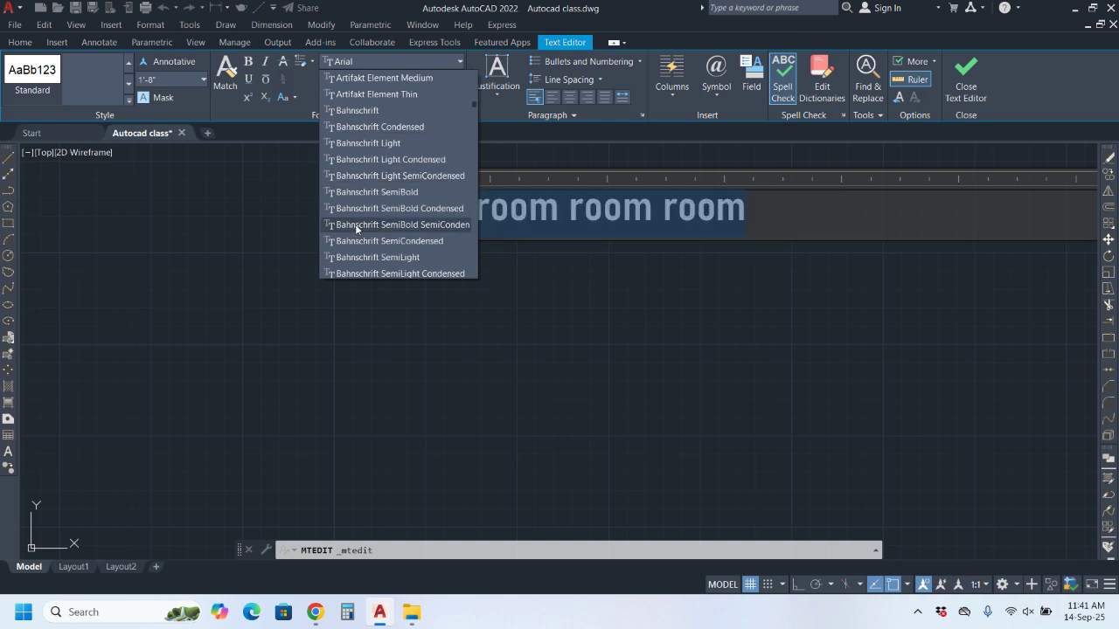
pyautogui.scroll(-4, 355, 224)
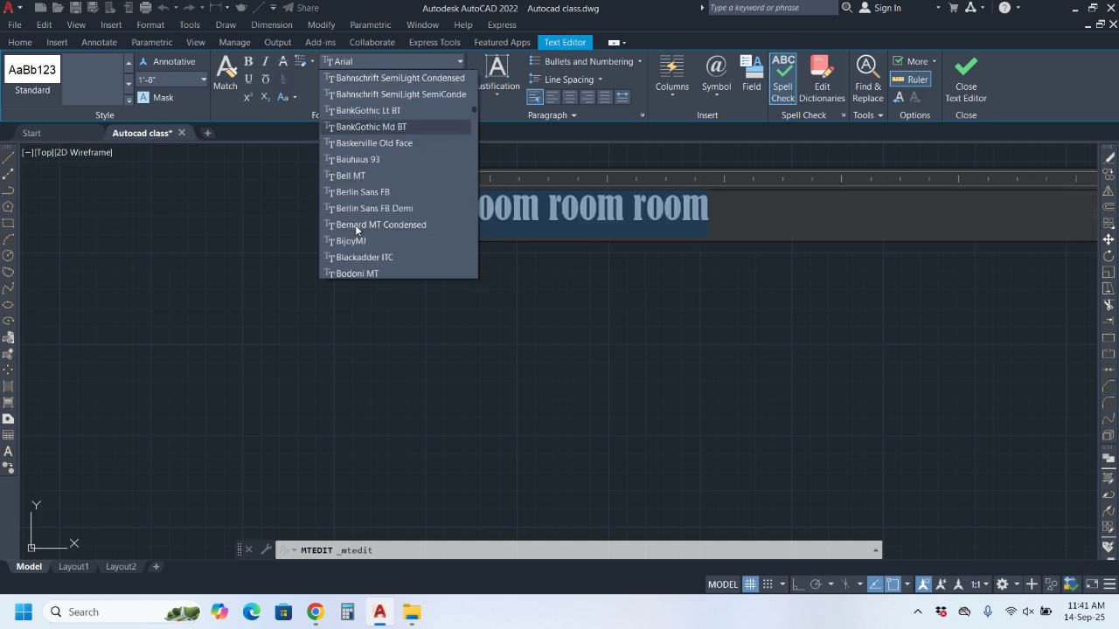
pyautogui.scroll(-4, 355, 225)
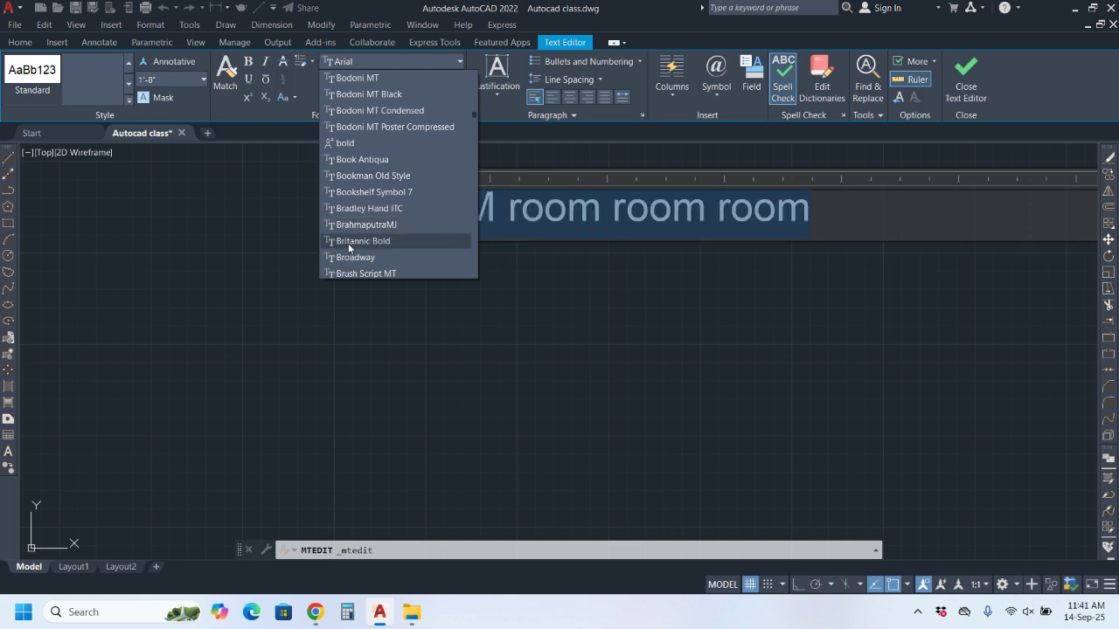
pyautogui.scroll(-6, 356, 240)
pyautogui.scroll(-3, 357, 251)
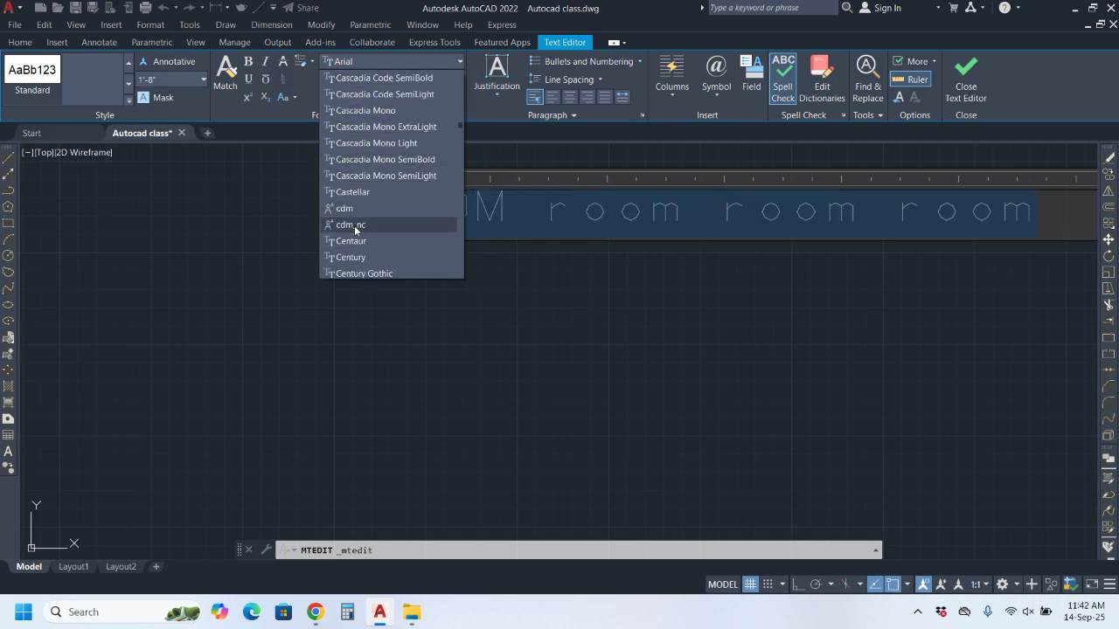
pyautogui.click(369, 61)
# Step: Look through the full color selection for the selected text, sample index colors 110 and 230, and set the text color to Blue
pyautogui.click(399, 80)
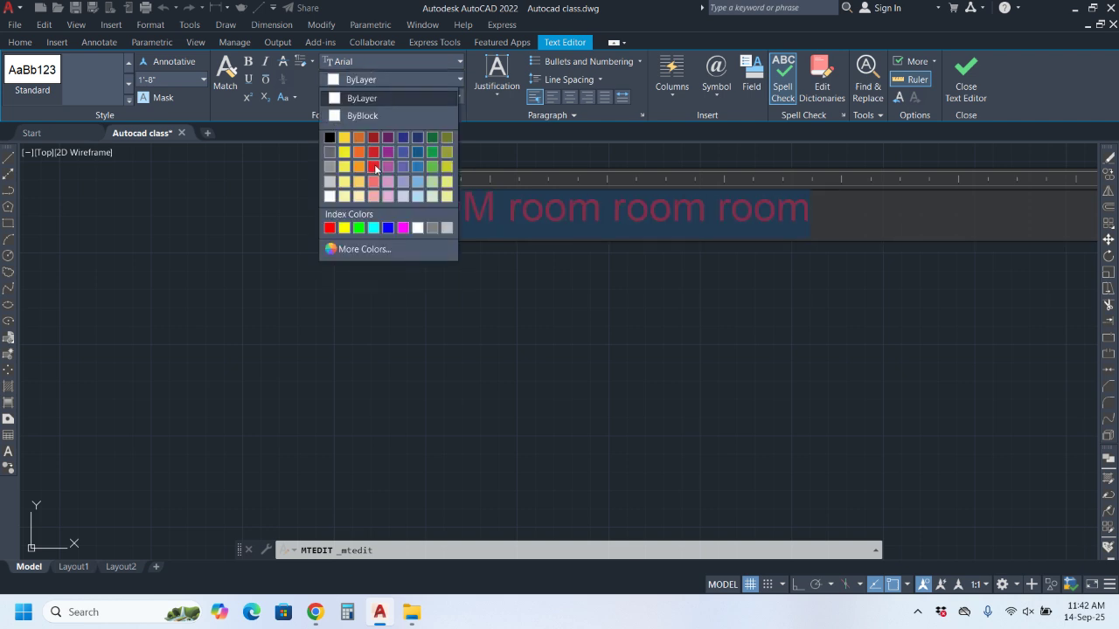
pyautogui.click(346, 249)
pyautogui.click(528, 195)
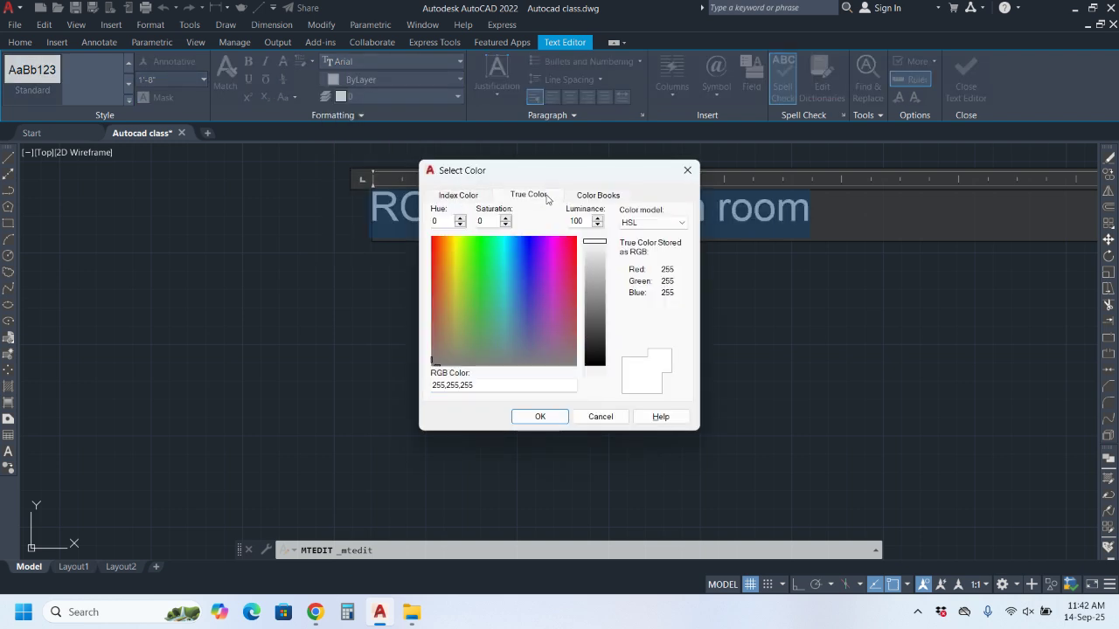
pyautogui.click(599, 195)
pyautogui.click(458, 195)
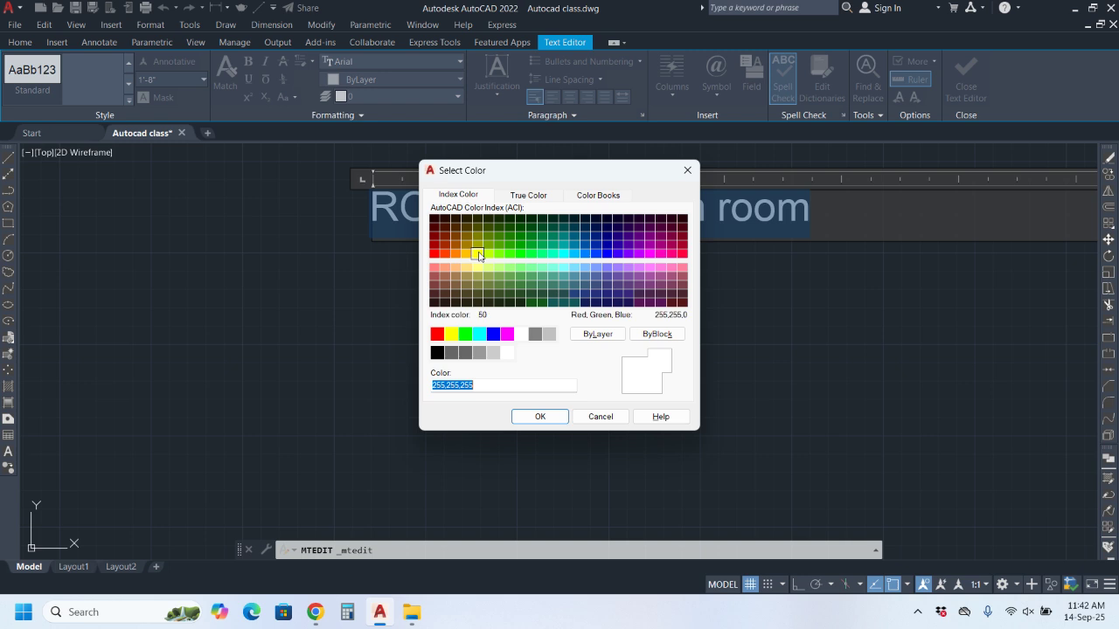
pyautogui.click(478, 253)
pyautogui.click(540, 254)
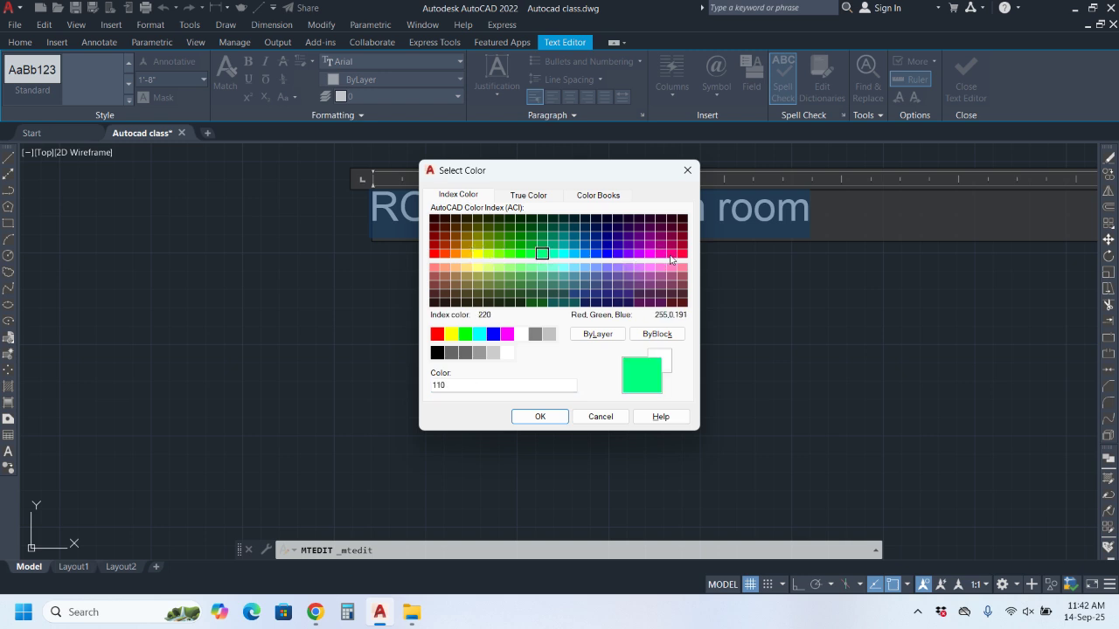
pyautogui.click(671, 254)
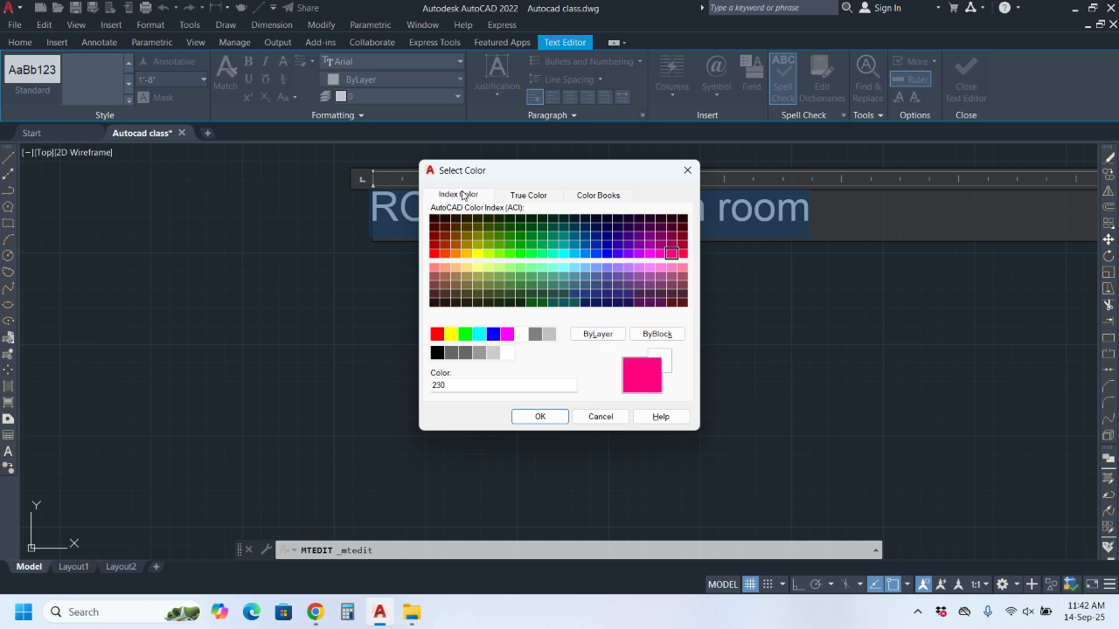
pyautogui.click(478, 285)
pyautogui.click(493, 334)
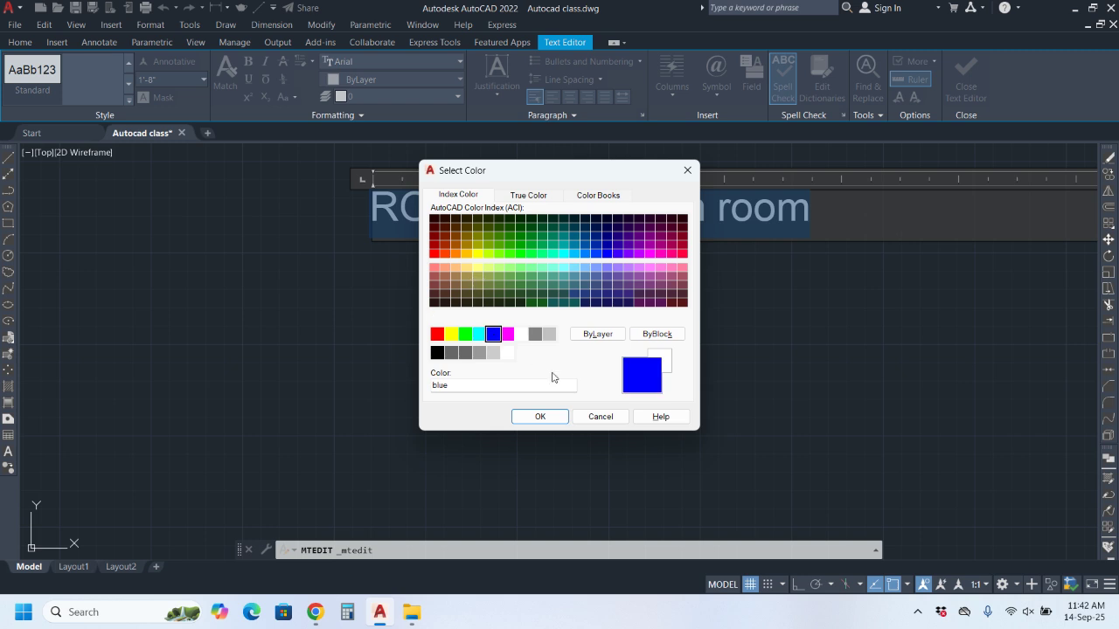
pyautogui.click(540, 417)
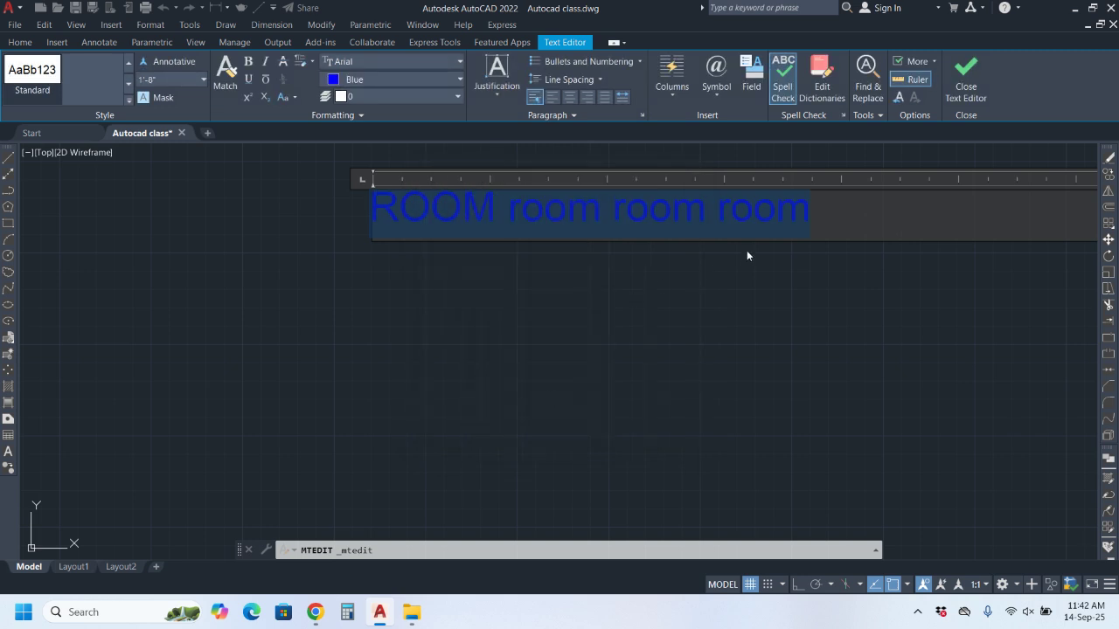
# Step: Check the text's layer choices and try the Top Left and Top Center justifications on the text
pyautogui.click(386, 100)
pyautogui.click(387, 98)
pyautogui.click(499, 92)
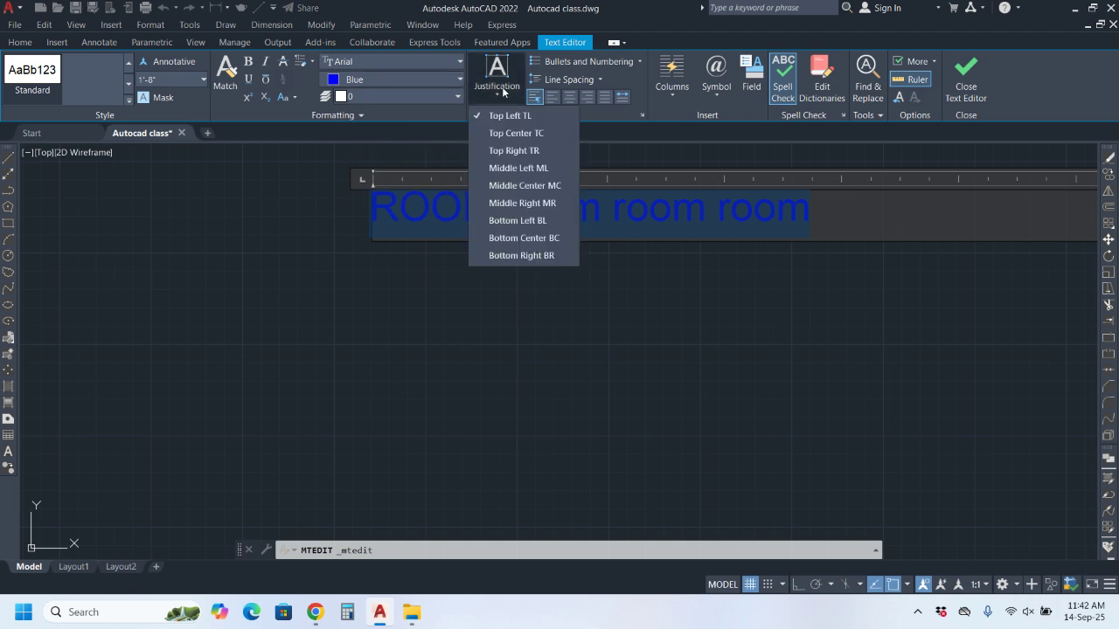
pyautogui.click(505, 116)
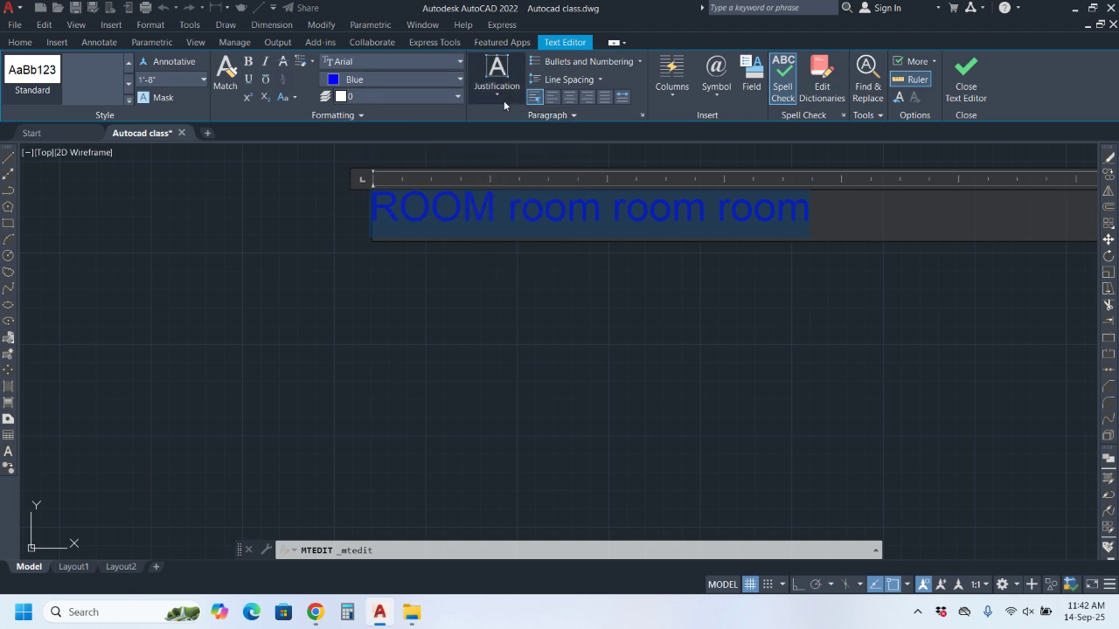
pyautogui.click(504, 90)
pyautogui.click(498, 149)
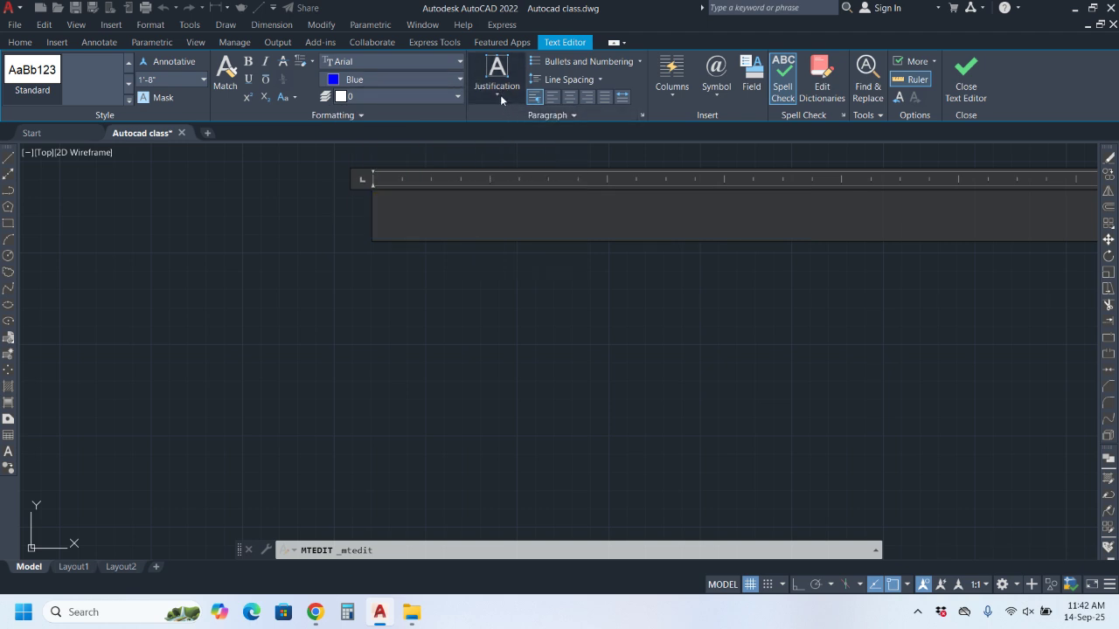
# Step: Narrow the multiline text box so its whole width fits closely around the line of text
pyautogui.scroll(-5, 330, 268)
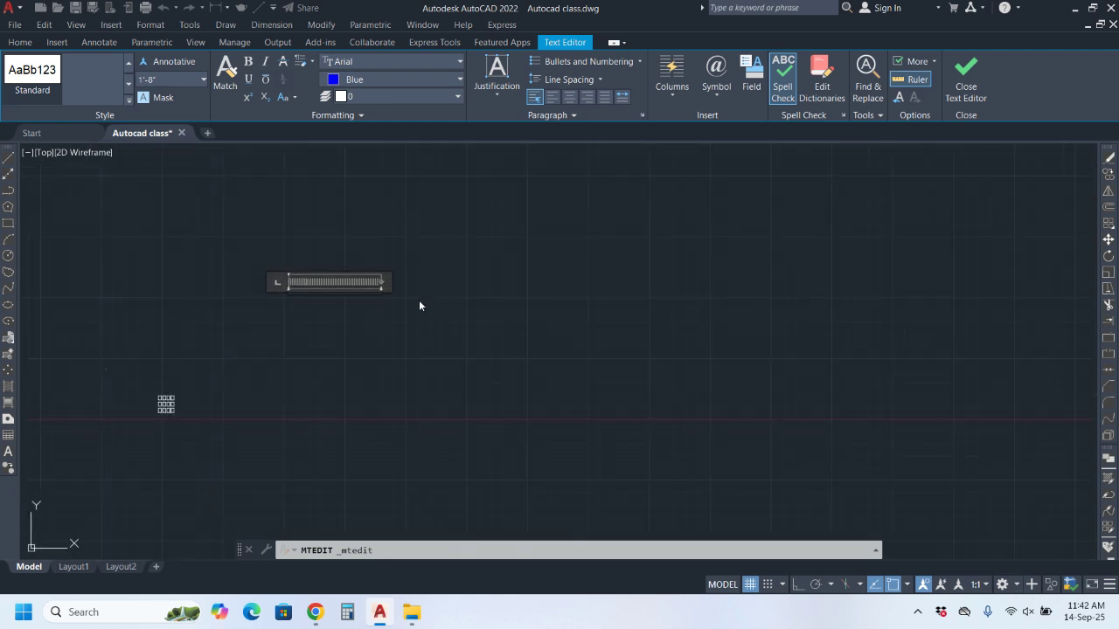
pyautogui.scroll(4, 398, 288)
pyautogui.moveTo(442, 307); pyautogui.dragTo(251, 322)
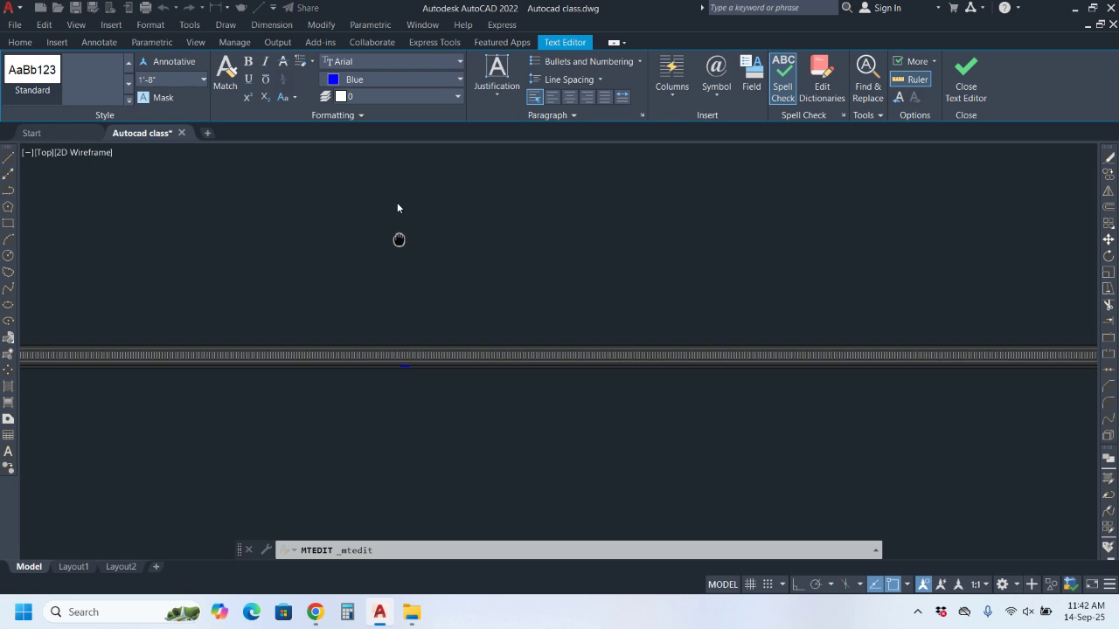
pyautogui.moveTo(691, 256); pyautogui.dragTo(423, 257)
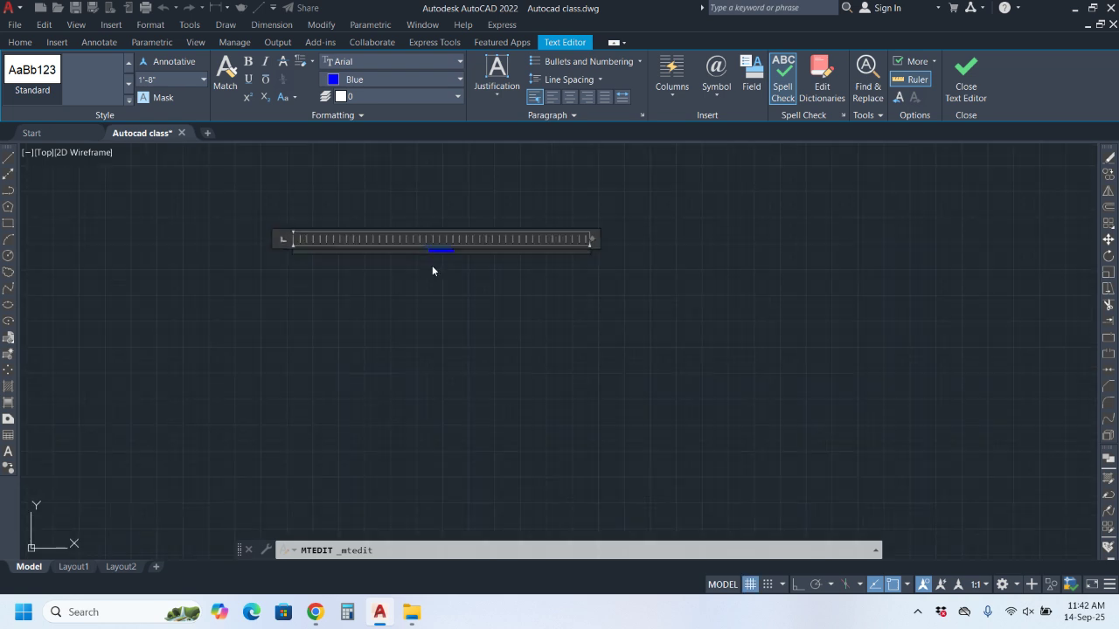
pyautogui.moveTo(834, 216); pyautogui.dragTo(554, 216)
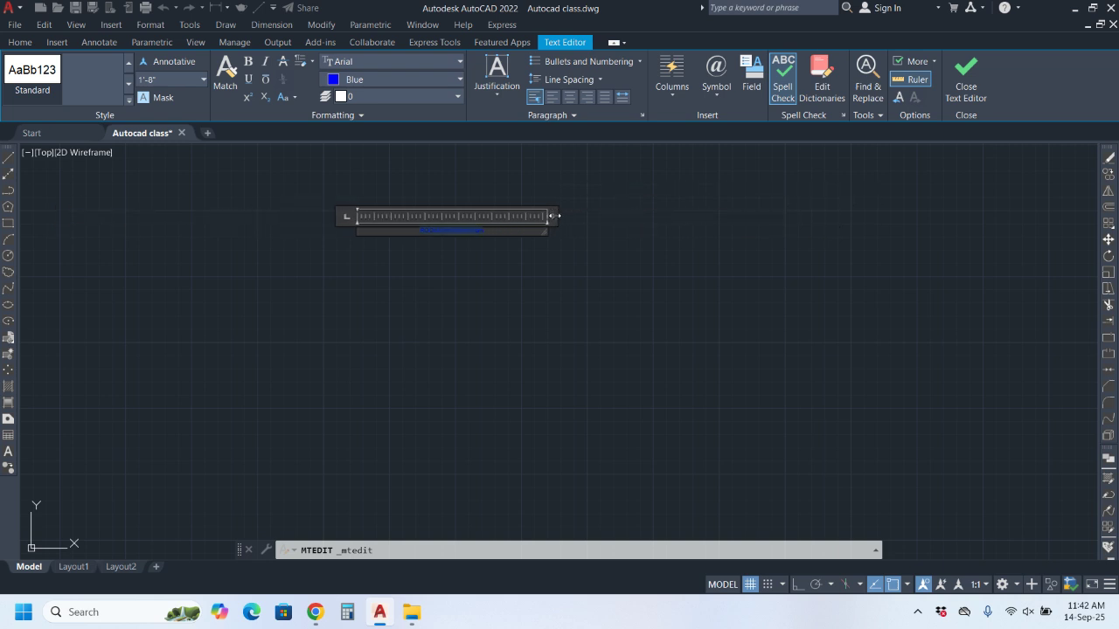
# Step: Try the Top Right, Middle Left, Middle Center and Middle Right justifications on the text in turn
pyautogui.click(498, 86)
pyautogui.click(514, 151)
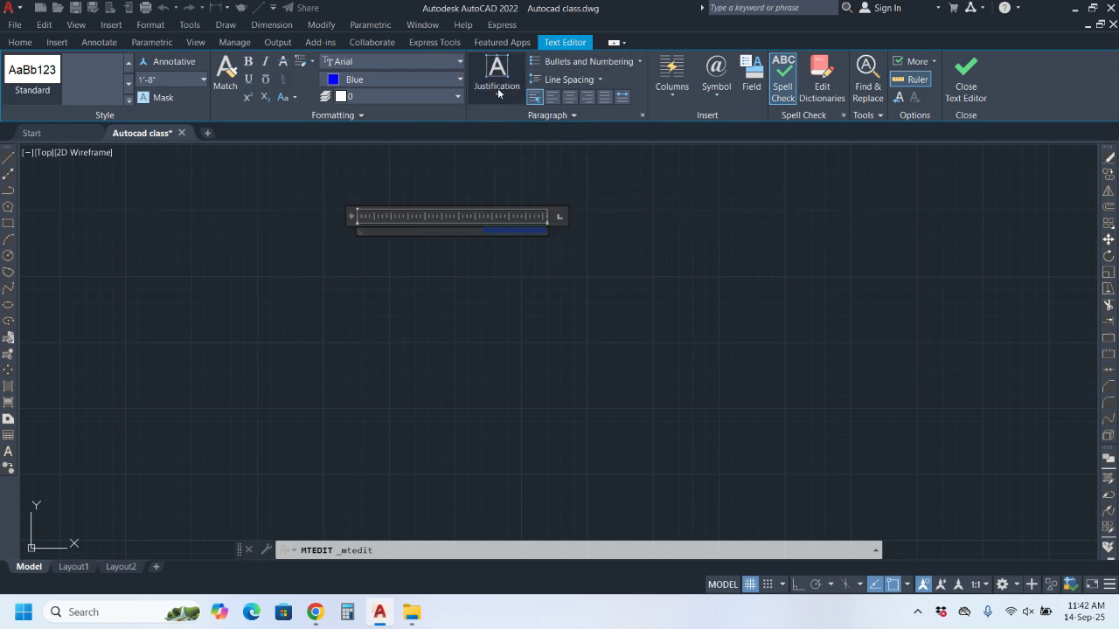
pyautogui.click(497, 87)
pyautogui.click(517, 170)
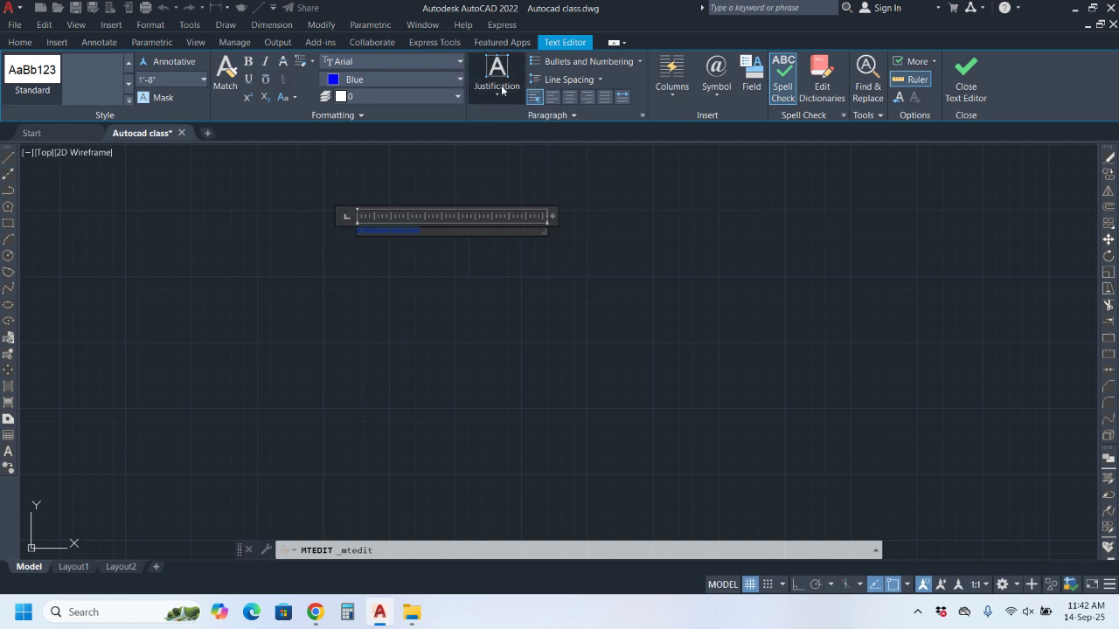
pyautogui.click(501, 85)
pyautogui.click(516, 185)
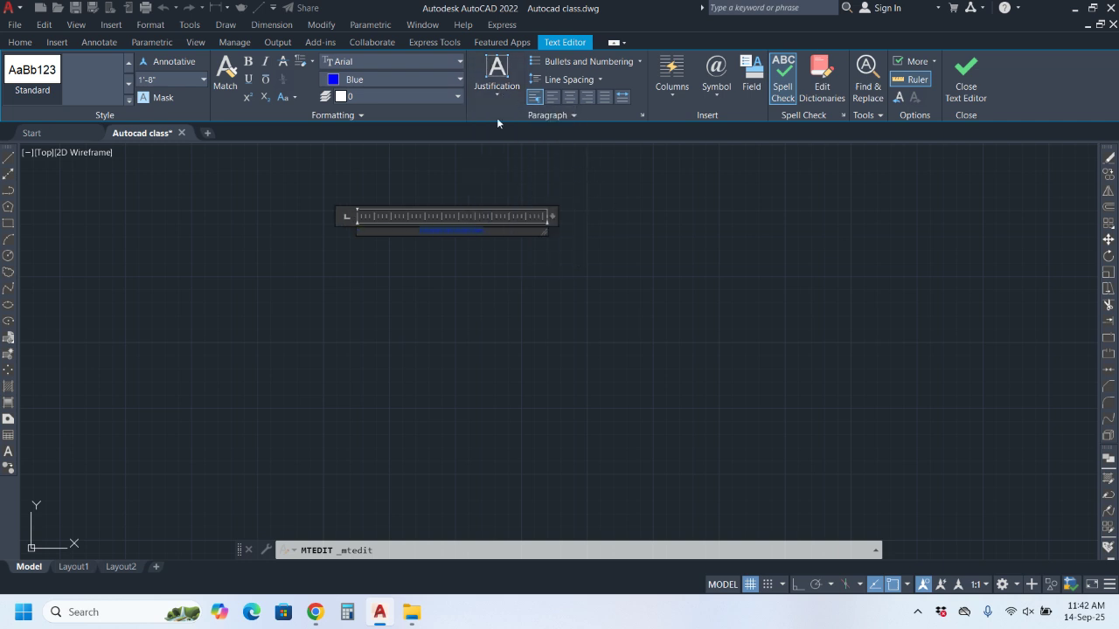
pyautogui.click(502, 91)
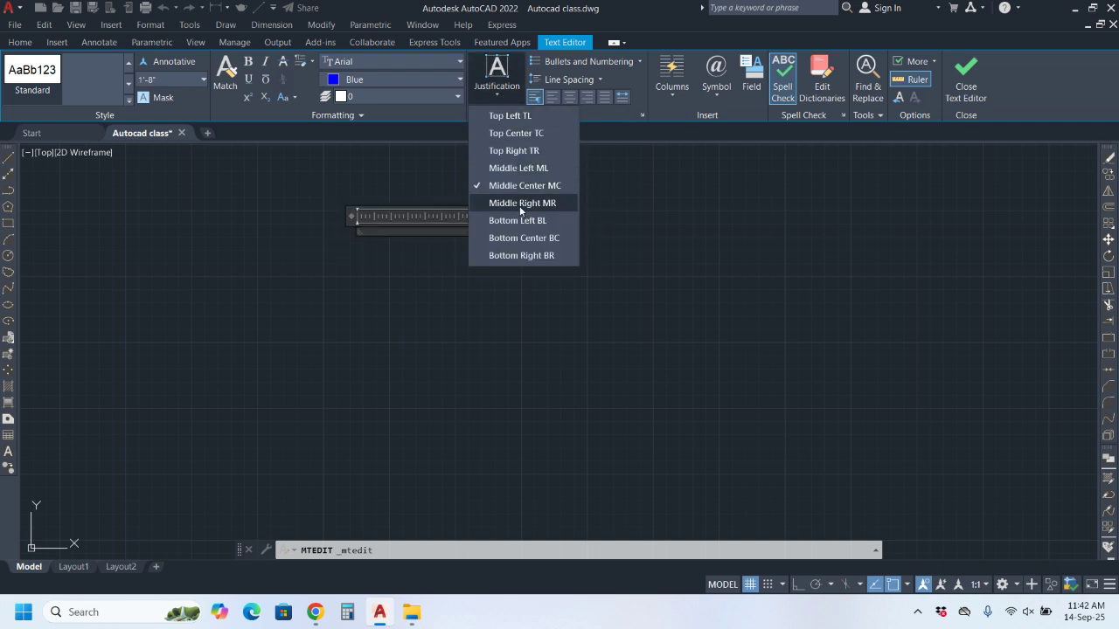
pyautogui.click(520, 204)
# Step: Set the multiline text's justification to Top Left
pyautogui.click(498, 81)
pyautogui.click(509, 117)
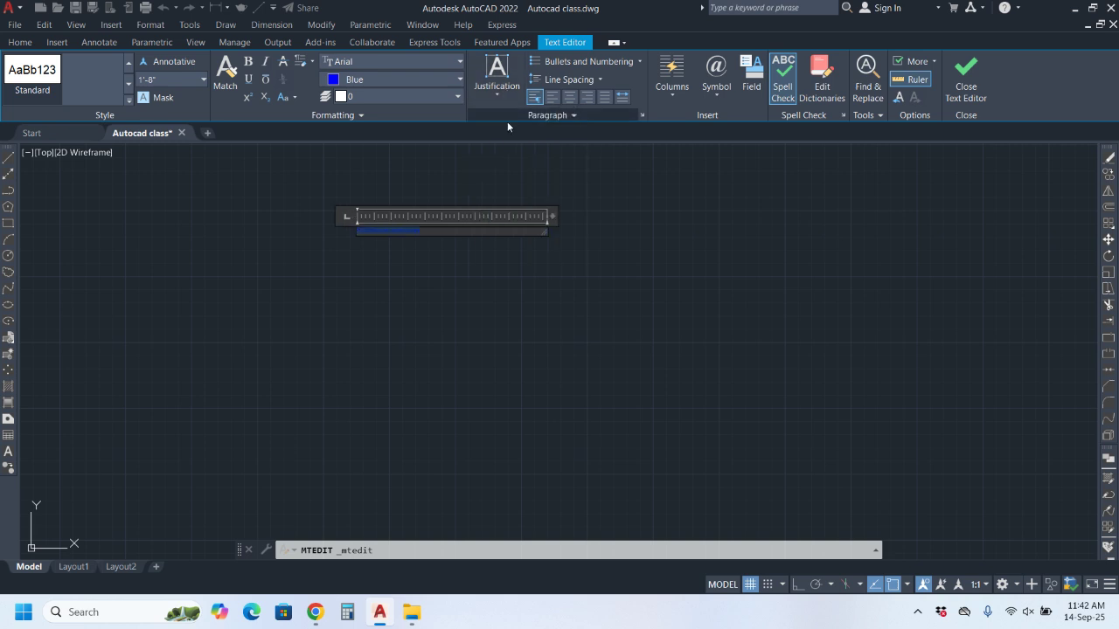
pyautogui.scroll(5, 404, 229)
pyautogui.scroll(4, 478, 238)
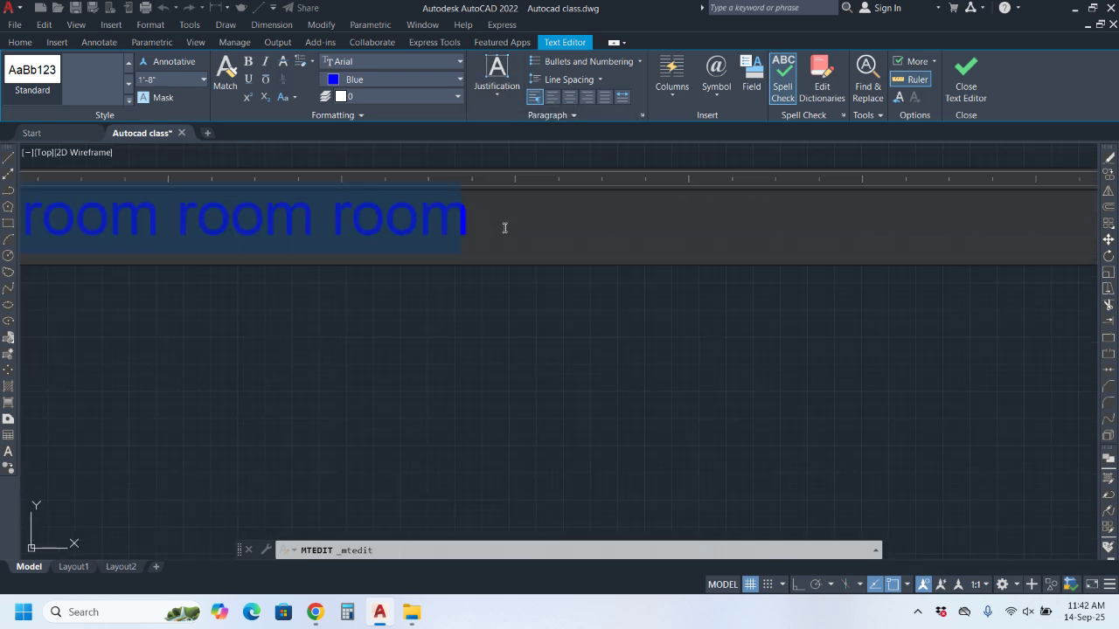
pyautogui.scroll(-2, 506, 223)
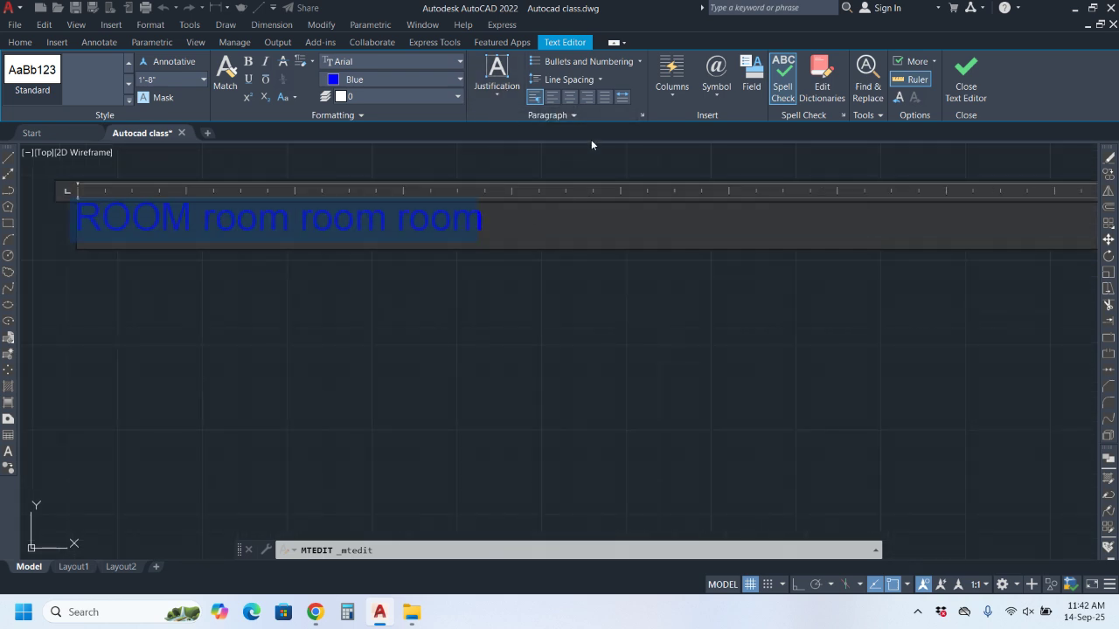
# Step: Try the Left, Center, Right, Justify and Distribute paragraph alignments on the text and restore the Default alignment
pyautogui.click(554, 97)
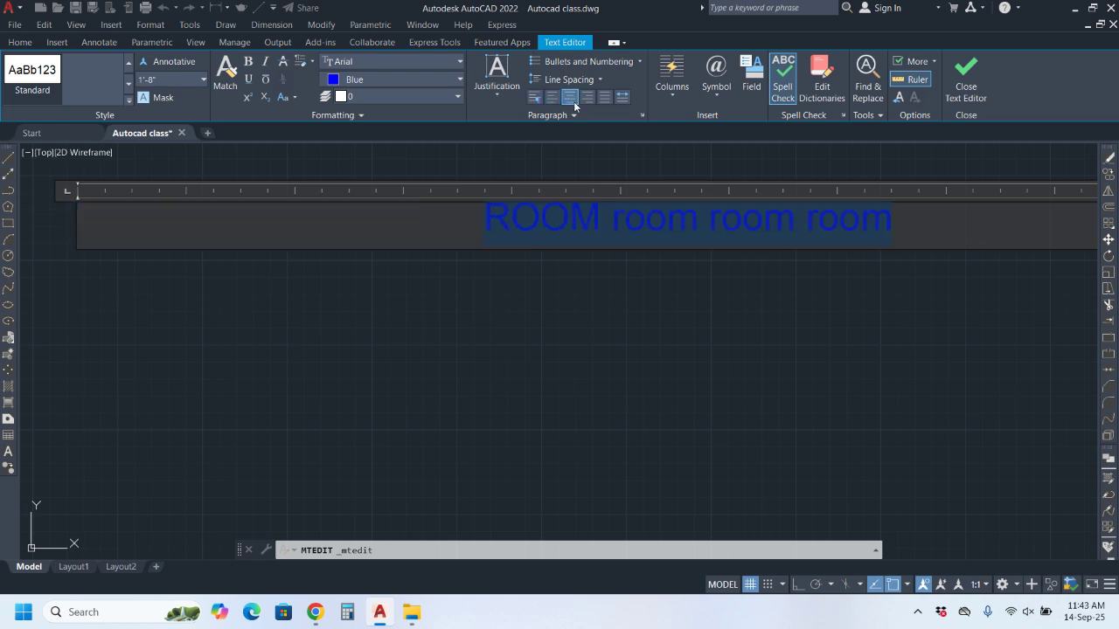
pyautogui.click(588, 98)
pyautogui.click(604, 99)
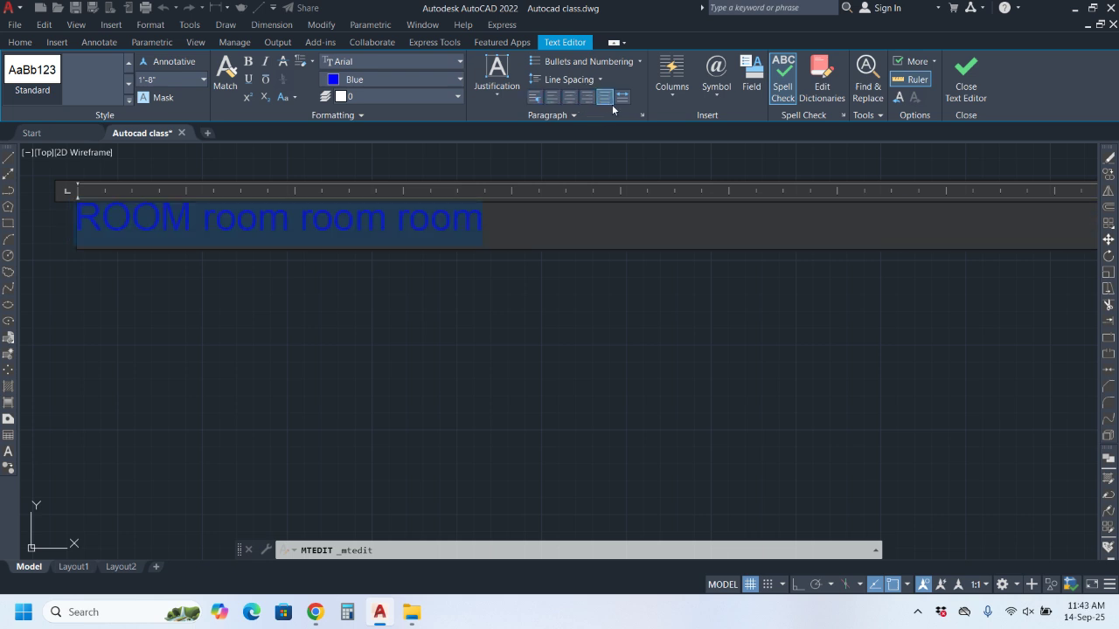
pyautogui.click(623, 99)
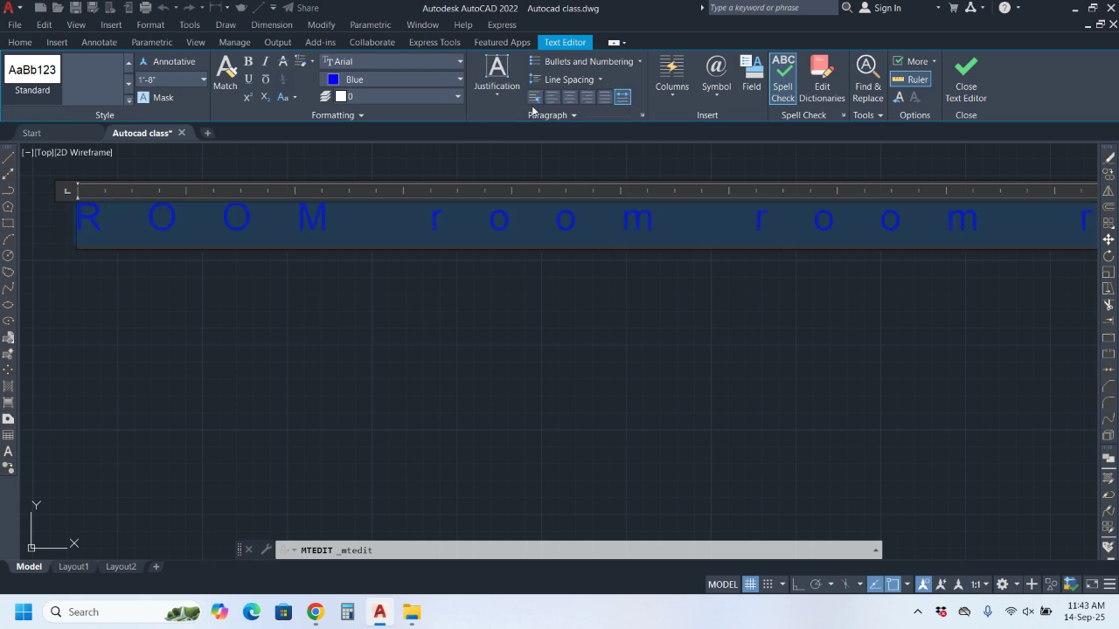
pyautogui.click(537, 98)
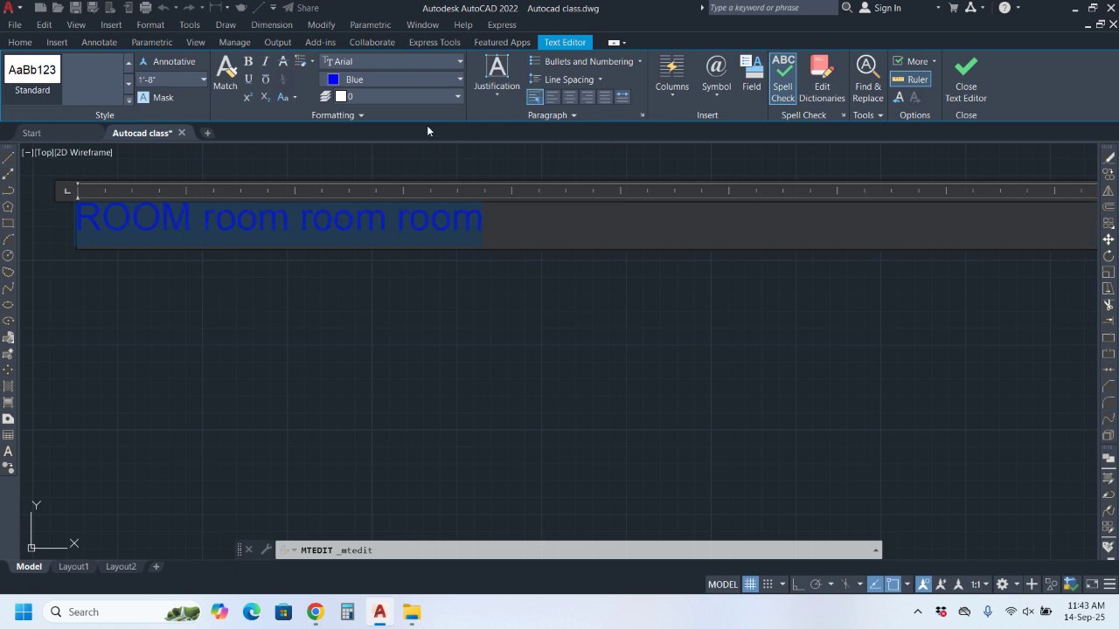
# Step: Check the bullets and numbering choices and the column choices for the text, and clear the text selection
pyautogui.click(582, 63)
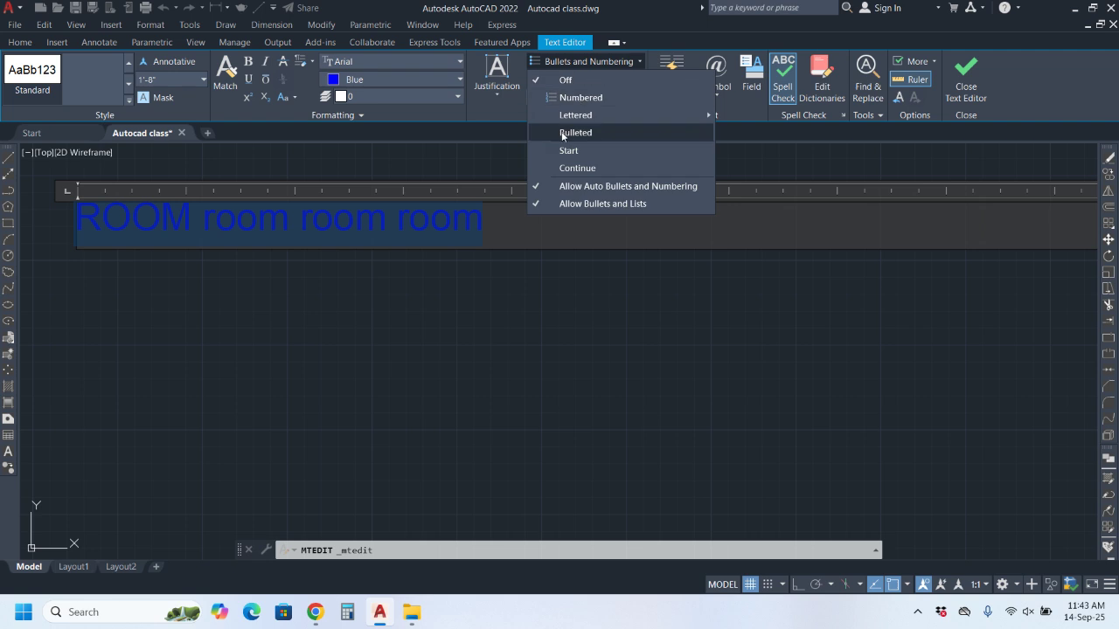
pyautogui.click(592, 62)
pyautogui.click(681, 68)
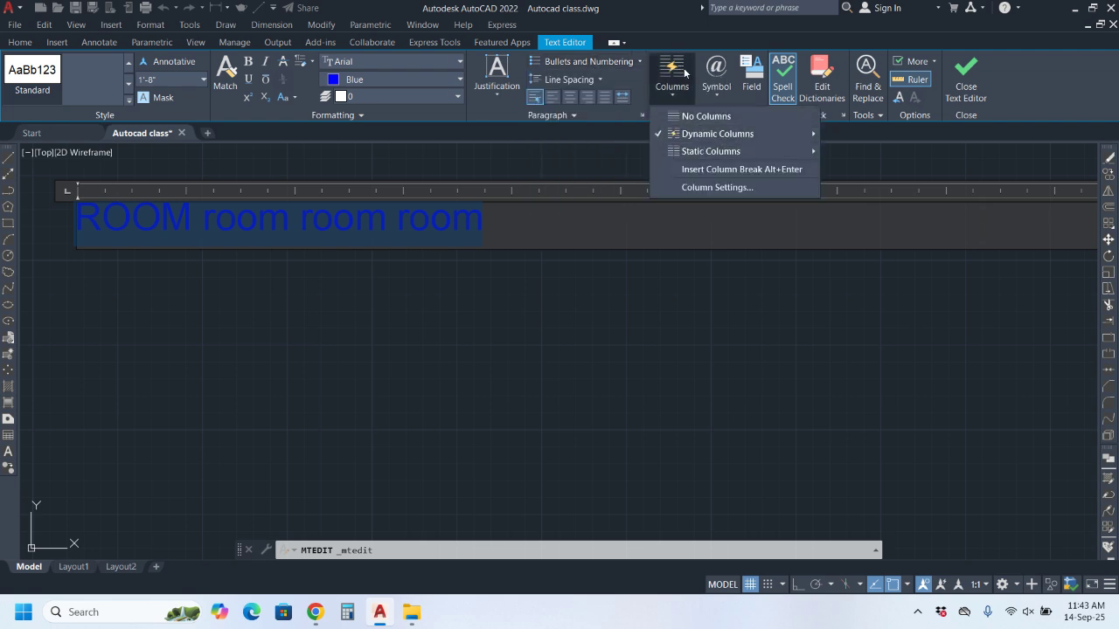
pyautogui.click(685, 73)
pyautogui.click(529, 225)
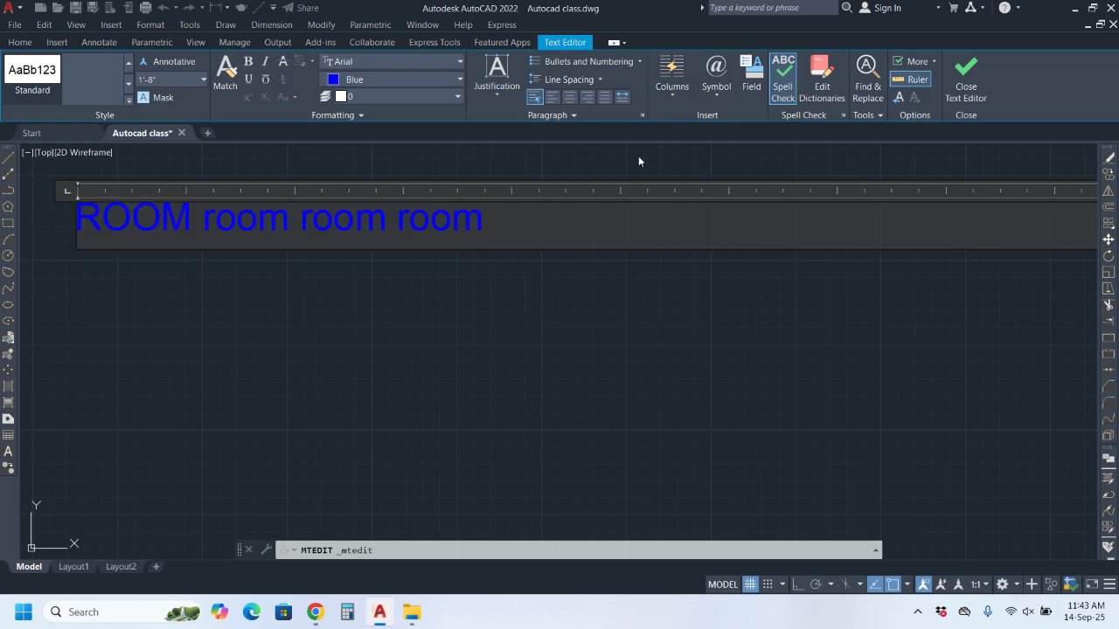
# Step: Try adding a Degrees symbol at the end of the text and delete it
pyautogui.click(717, 71)
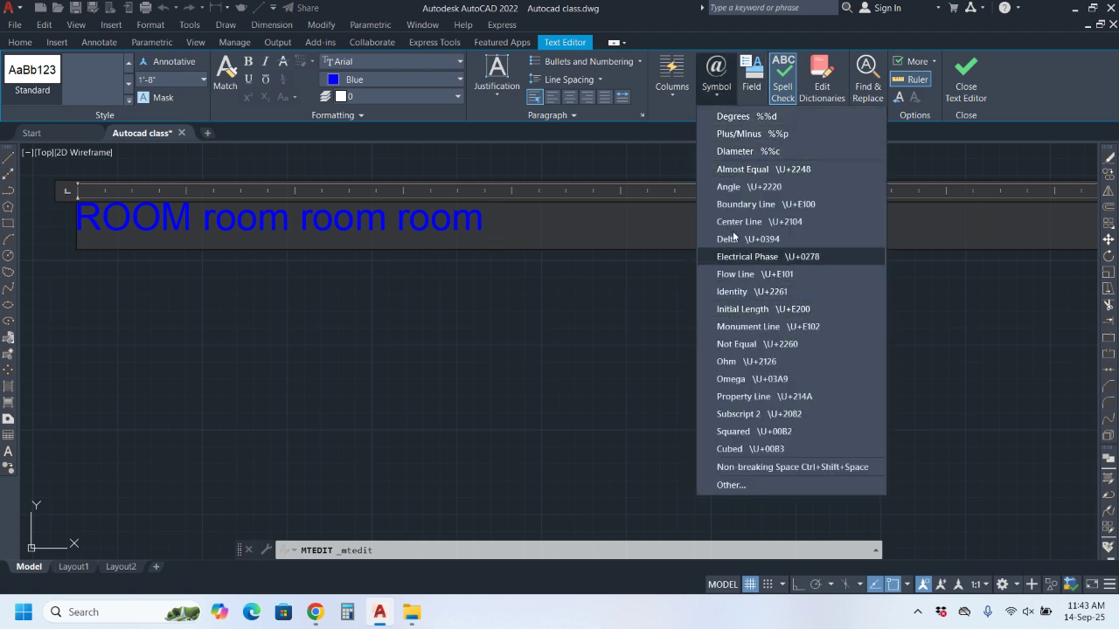
pyautogui.click(735, 117)
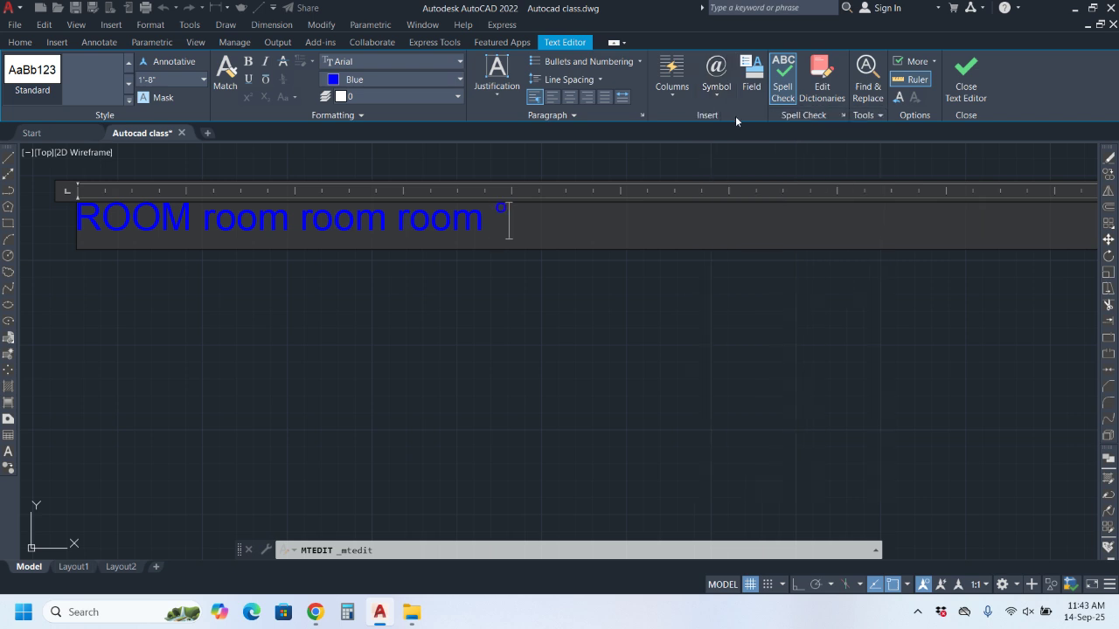
pyautogui.press('BackSpace')
# Step: Try adding the Plus/Minus, Almost Equal and Angle symbols at the end of the text and delete them
pyautogui.click(717, 89)
pyautogui.click(730, 133)
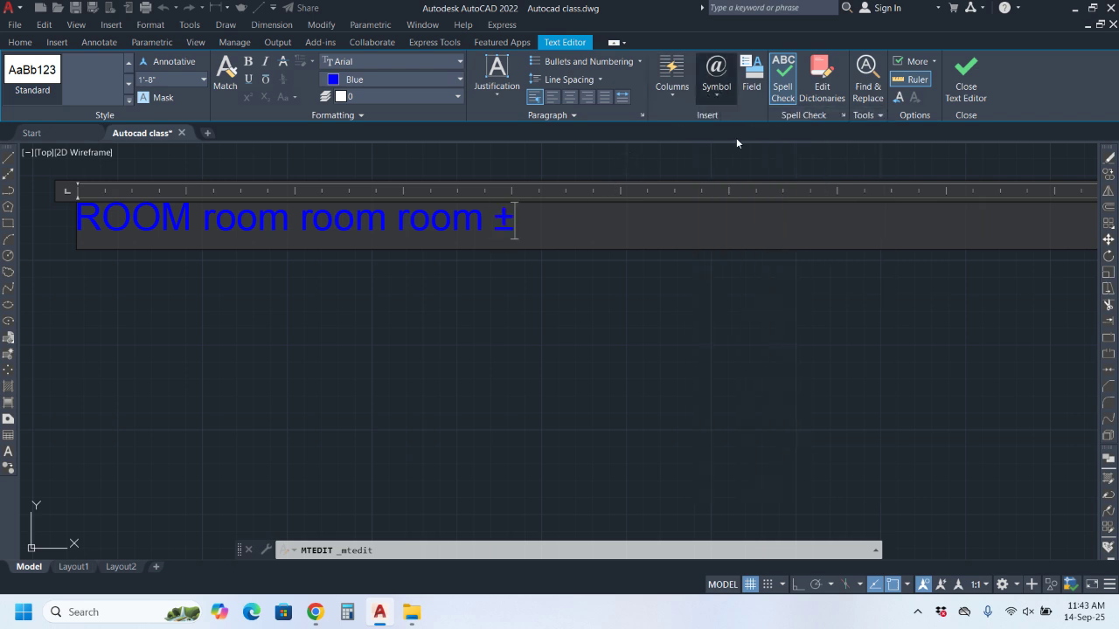
pyautogui.click(720, 98)
pyautogui.click(744, 168)
pyautogui.click(717, 96)
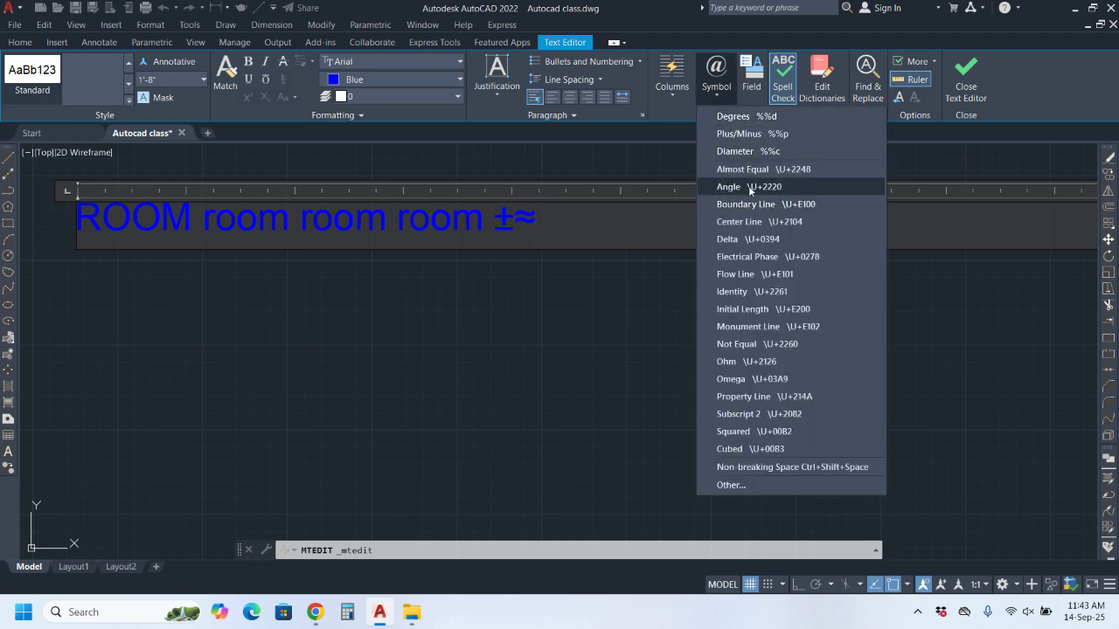
pyautogui.click(749, 186)
pyautogui.click(716, 92)
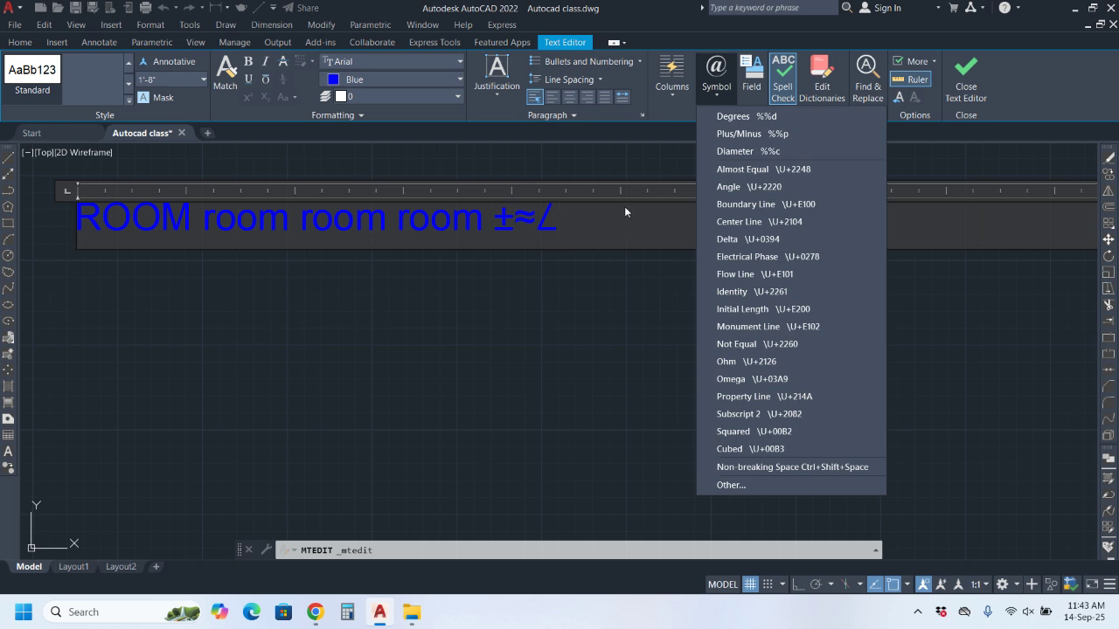
pyautogui.click(581, 234)
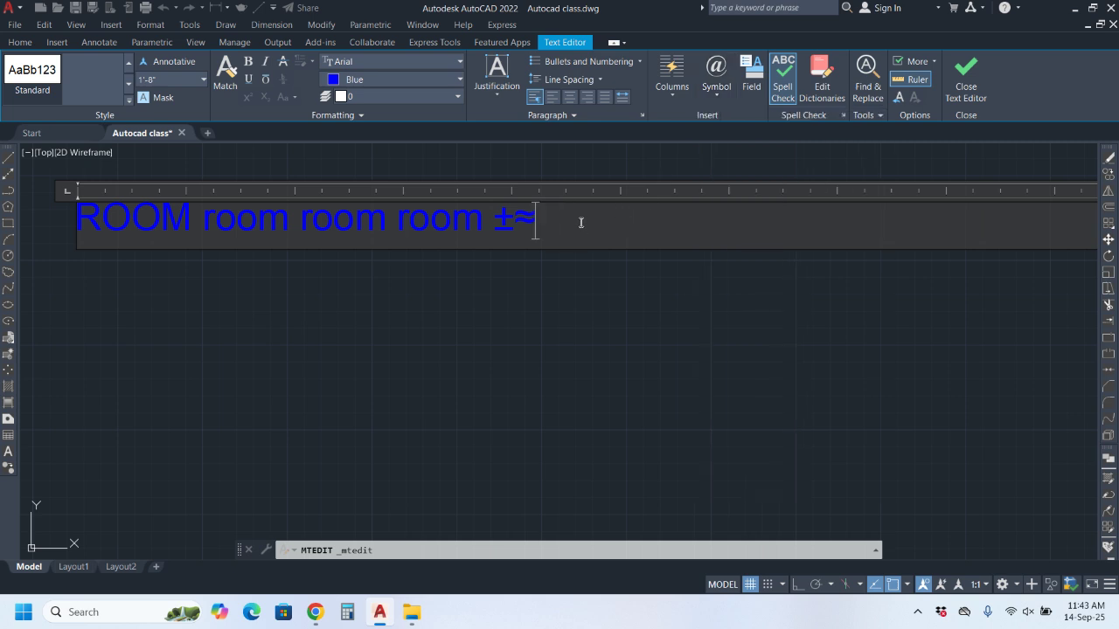
pyautogui.press('BackSpace')
pyautogui.press('BackSpace')
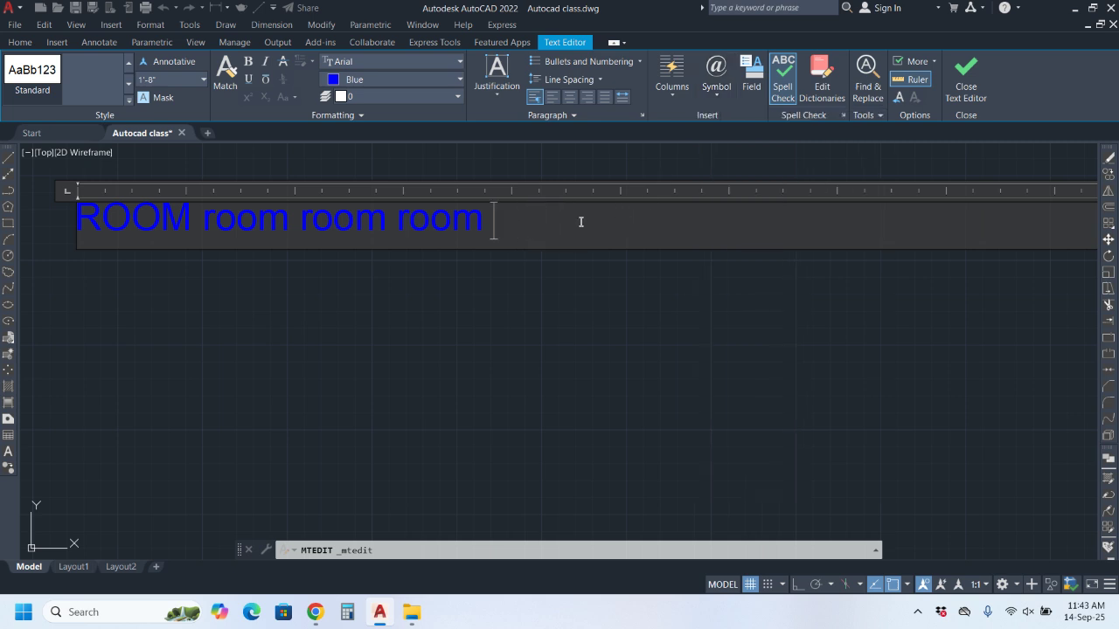
# Step: Browse the other symbols and the font choices in the Character Map and close it
pyautogui.click(719, 91)
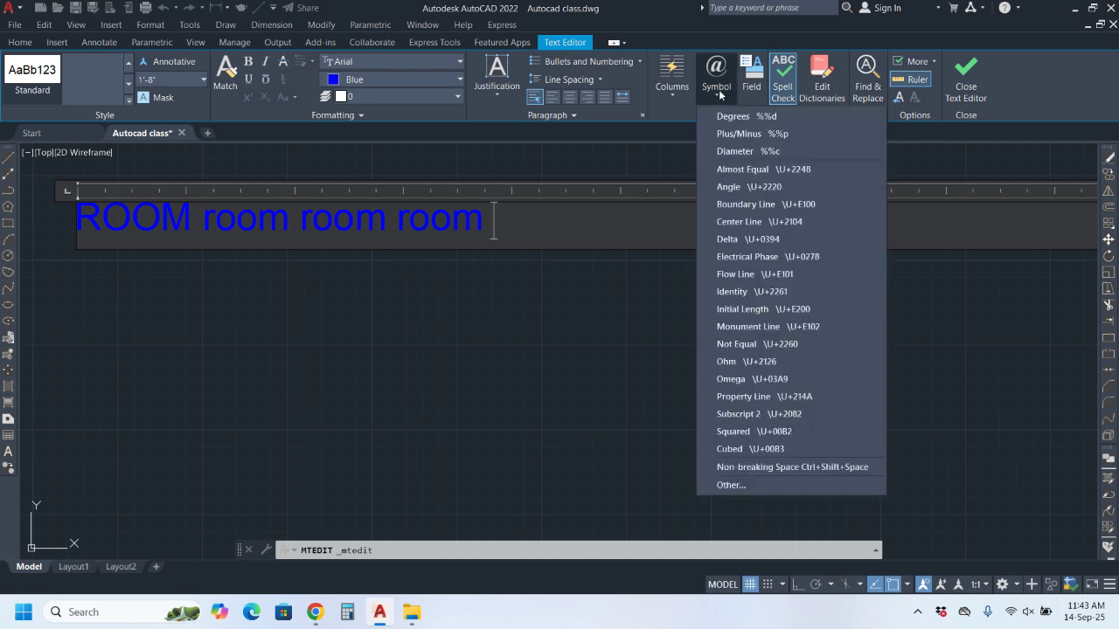
pyautogui.click(733, 486)
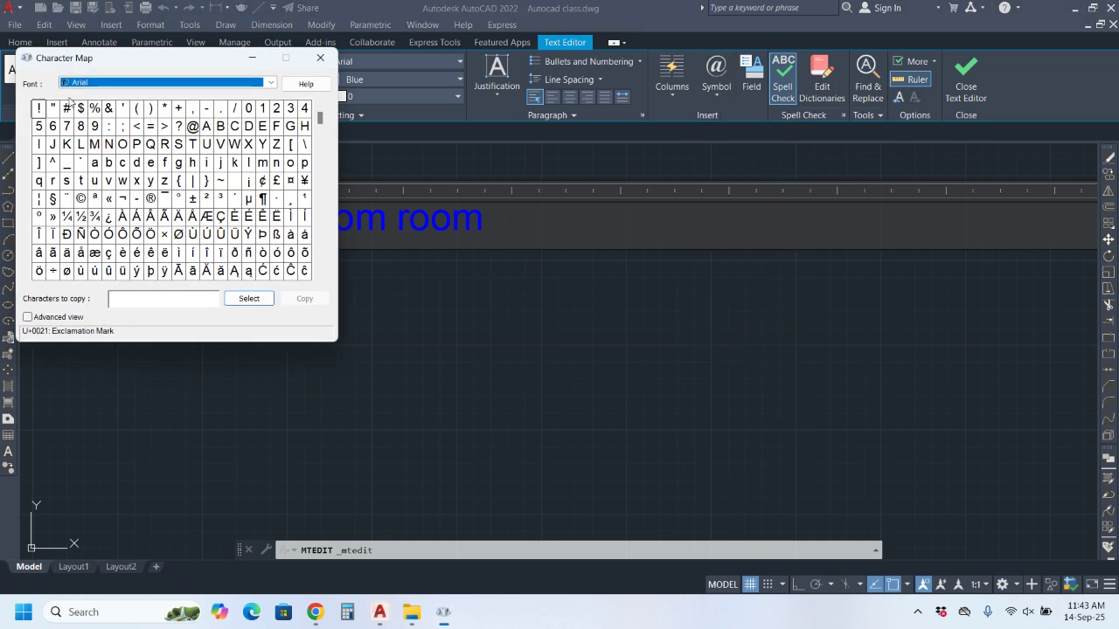
pyautogui.click(270, 82)
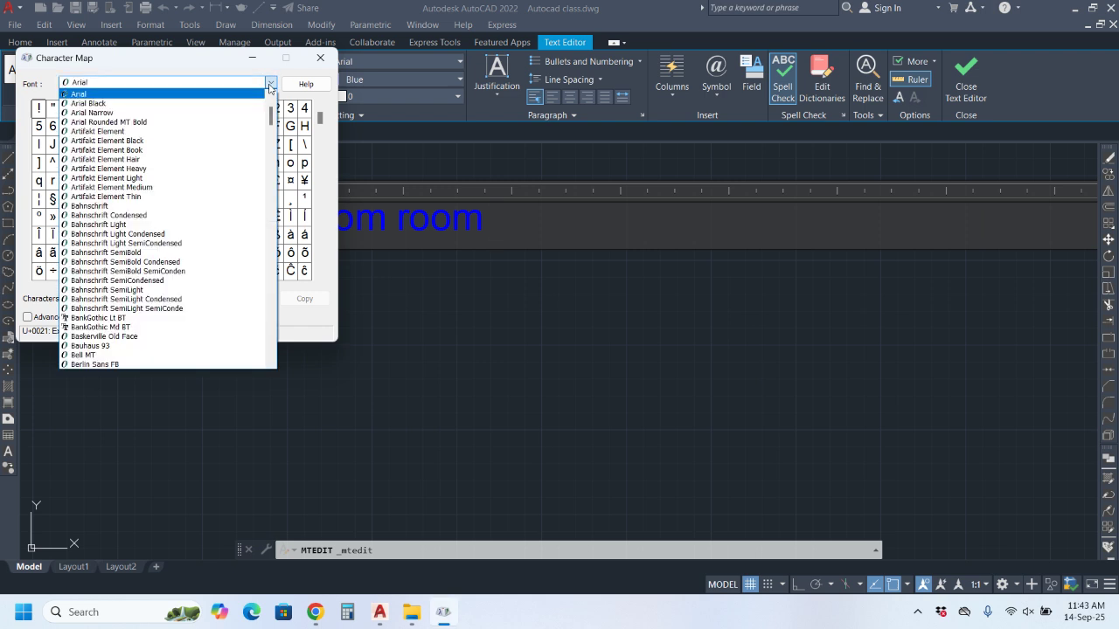
pyautogui.click(270, 82)
pyautogui.scroll(-2, 319, 127)
pyautogui.moveTo(319, 127)
pyautogui.mouseDown()
pyautogui.moveTo(317, 267)
pyautogui.moveTo(332, 114)
pyautogui.mouseUp()
pyautogui.click(371, 120)
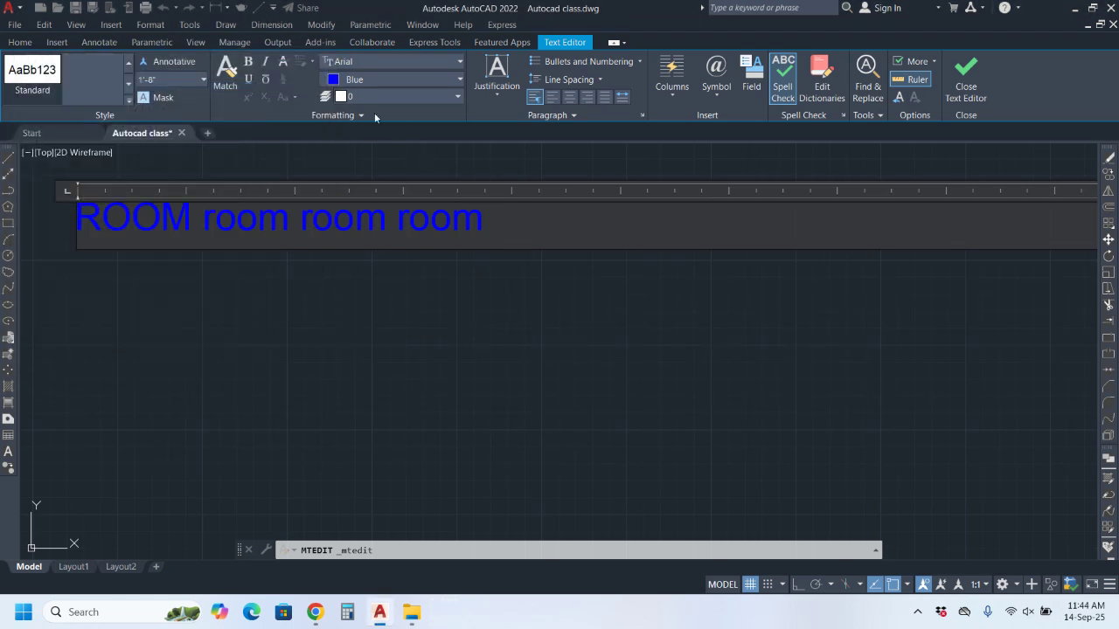
# Step: Examine the fonts available for the multiline text without choosing one
pyautogui.click(380, 61)
pyautogui.scroll(-20, 390, 127)
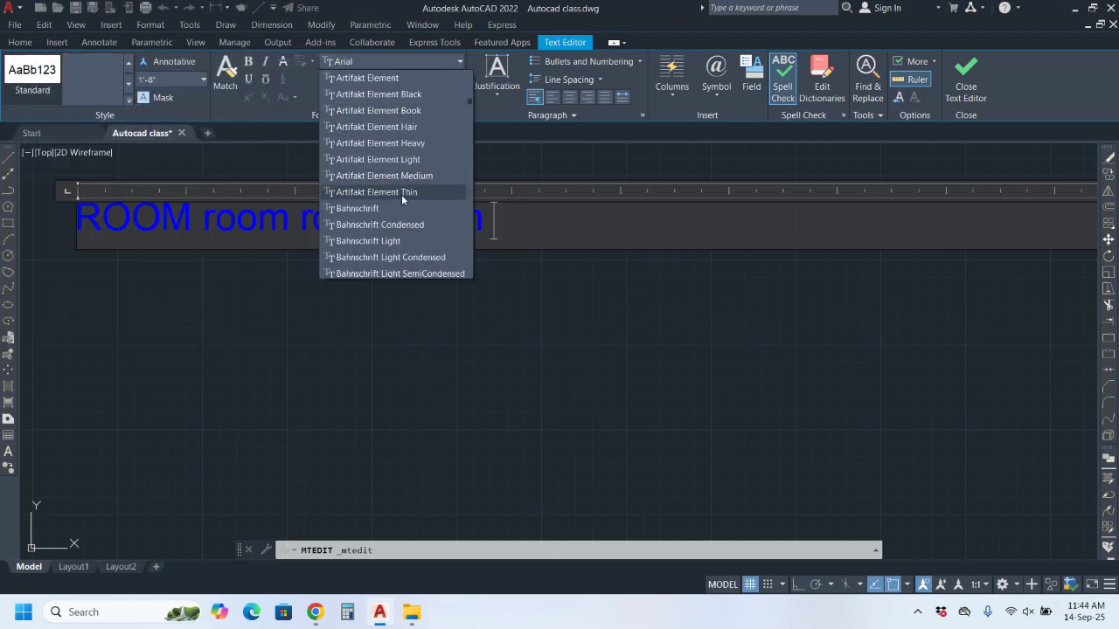
pyautogui.scroll(-15, 388, 247)
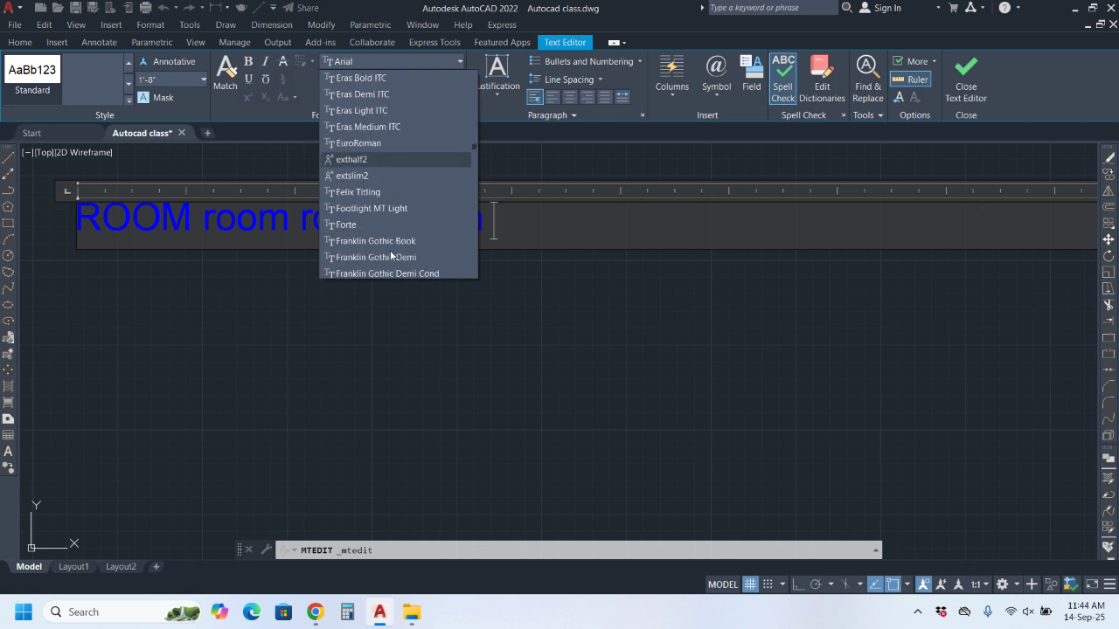
pyautogui.moveTo(461, 159); pyautogui.dragTo(456, 267)
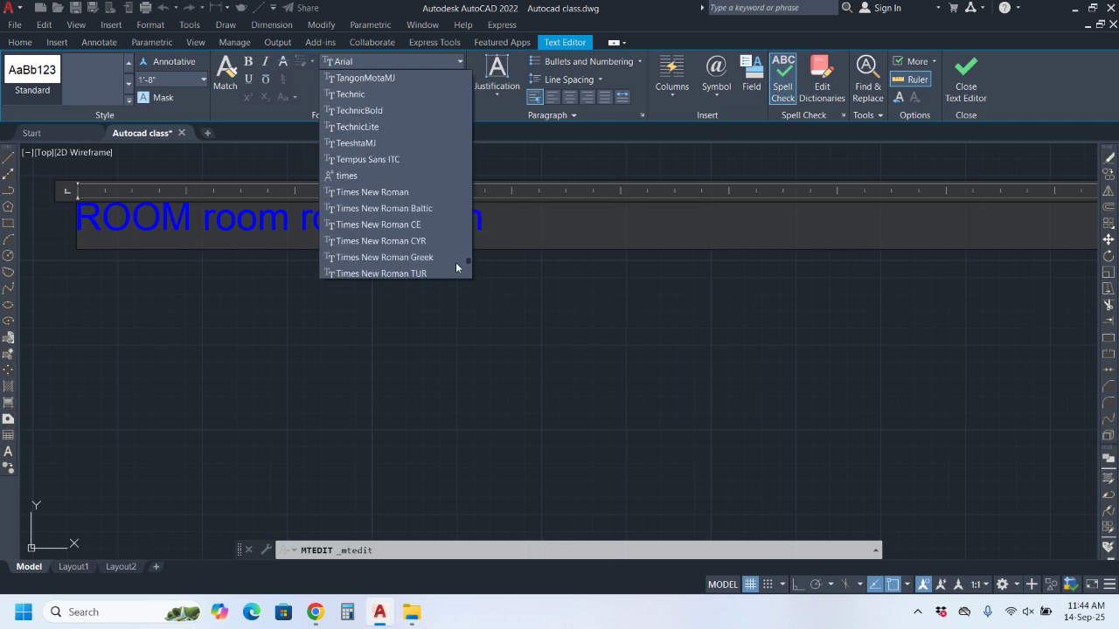
pyautogui.scroll(2, 457, 267)
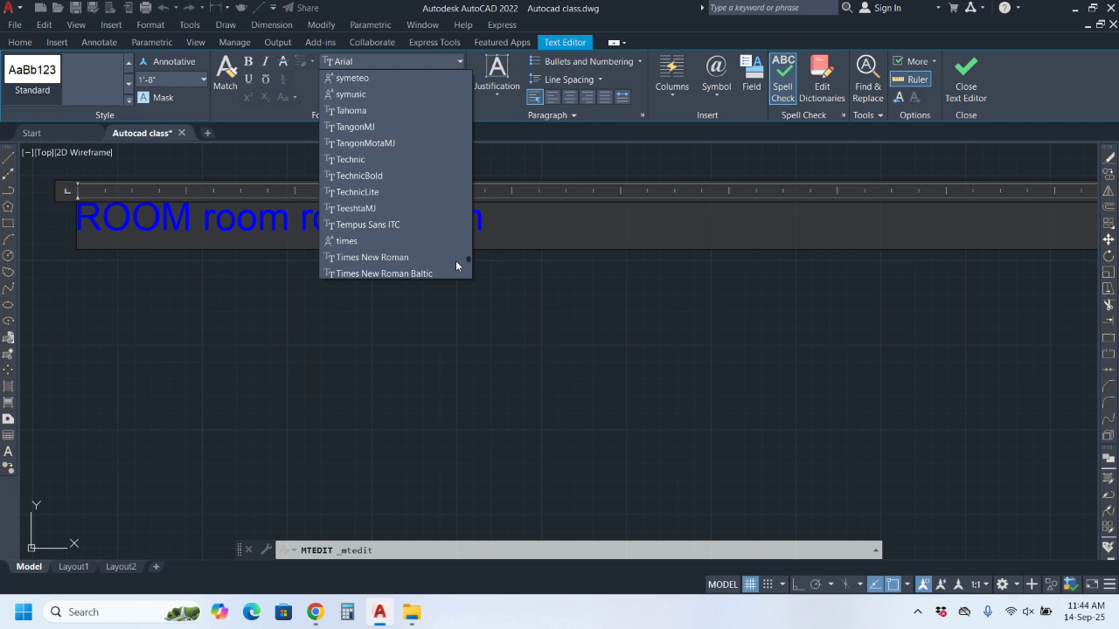
pyautogui.scroll(-12, 403, 202)
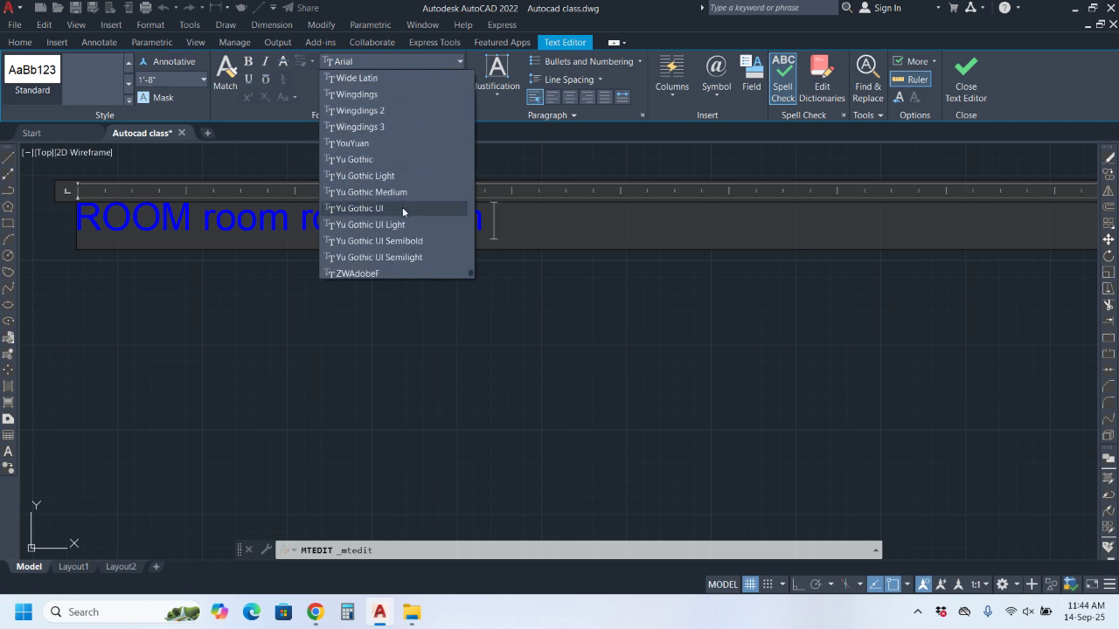
pyautogui.scroll(5, 409, 194)
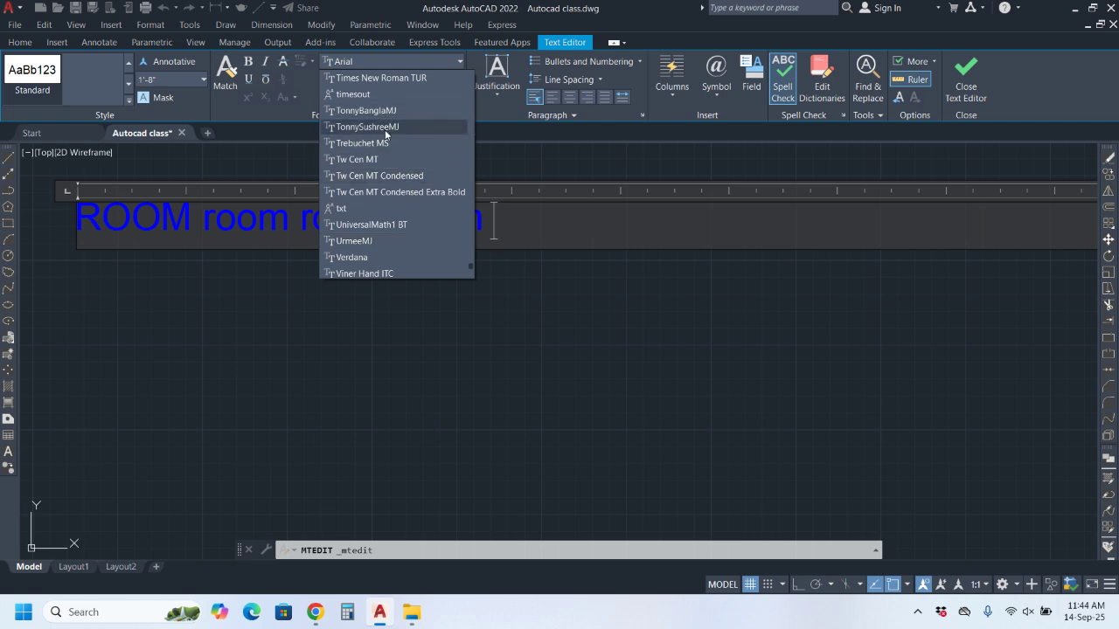
pyautogui.scroll(2, 385, 133)
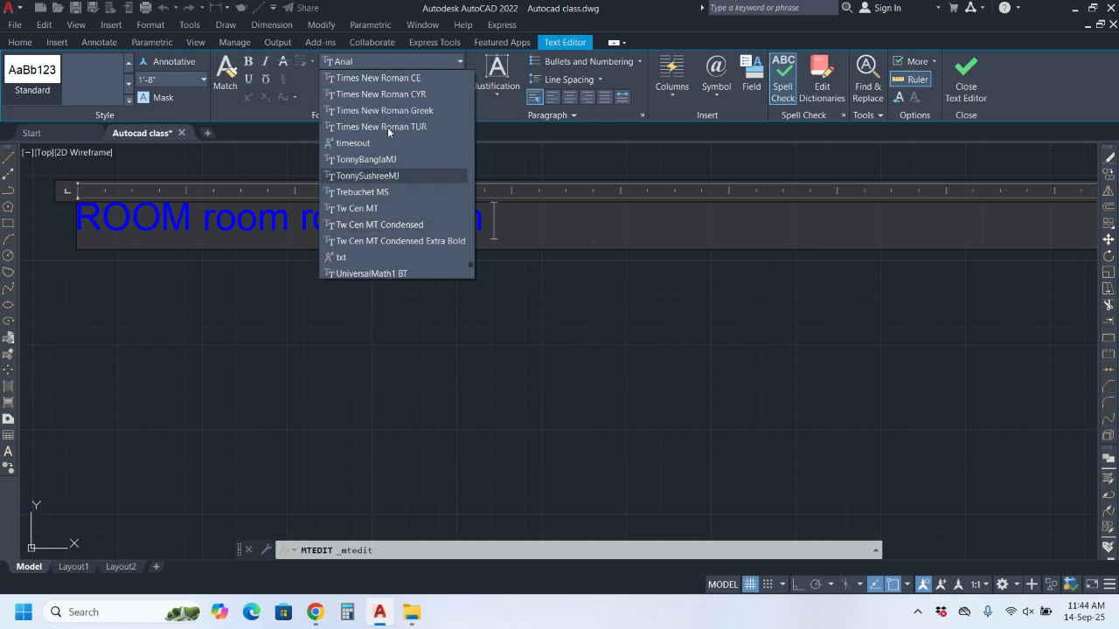
pyautogui.click(572, 432)
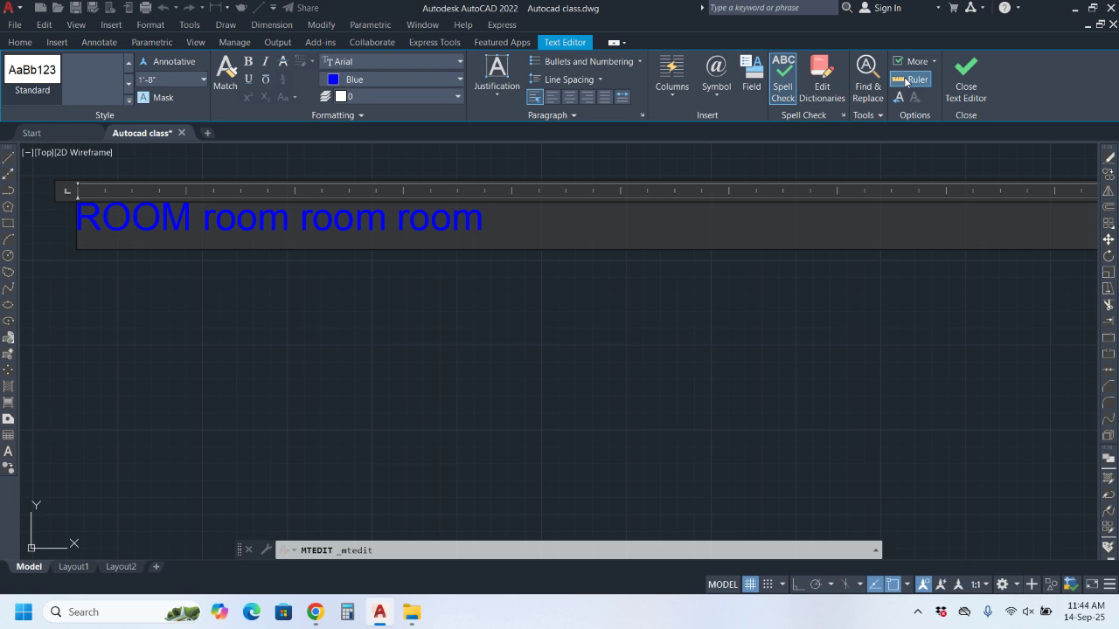
# Step: Check the main and custom spell-check dictionary settings and close them
pyautogui.click(821, 77)
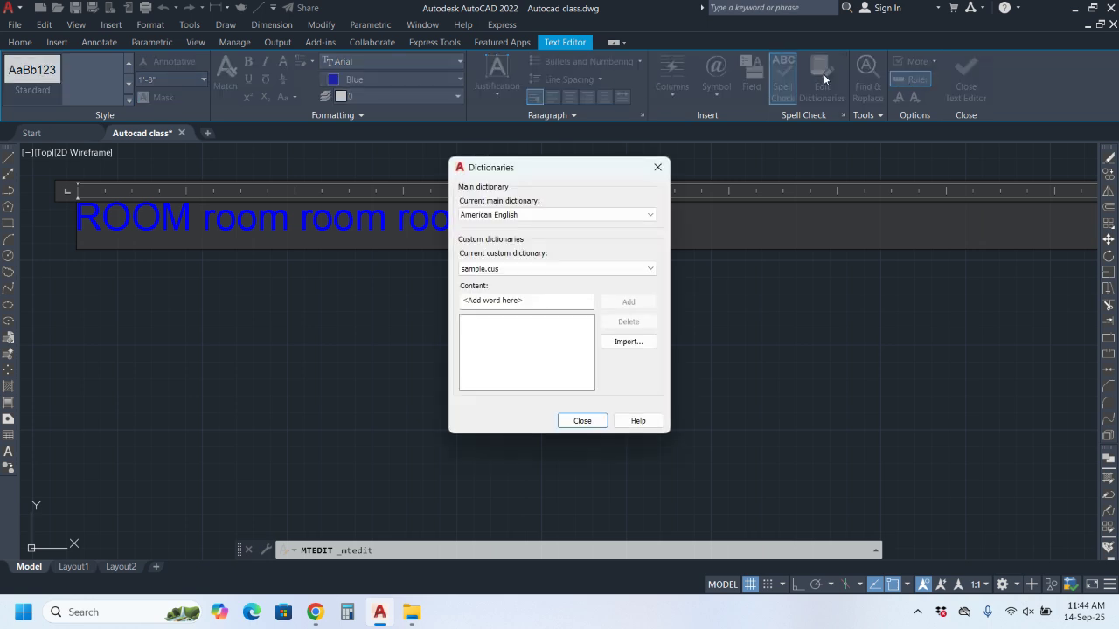
pyautogui.click(656, 169)
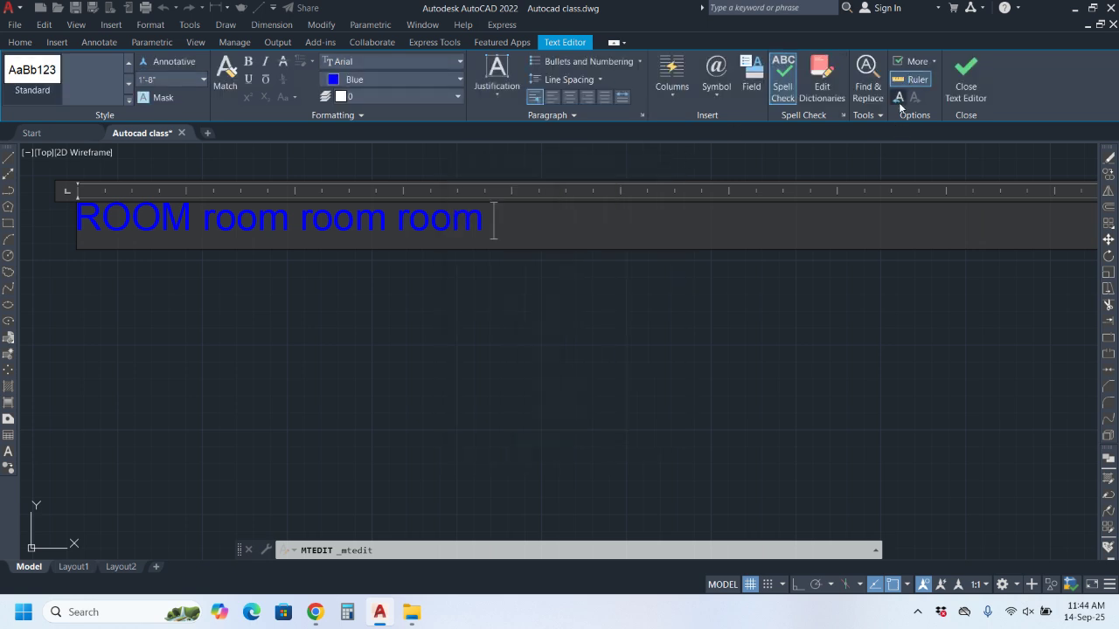
pyautogui.click(822, 81)
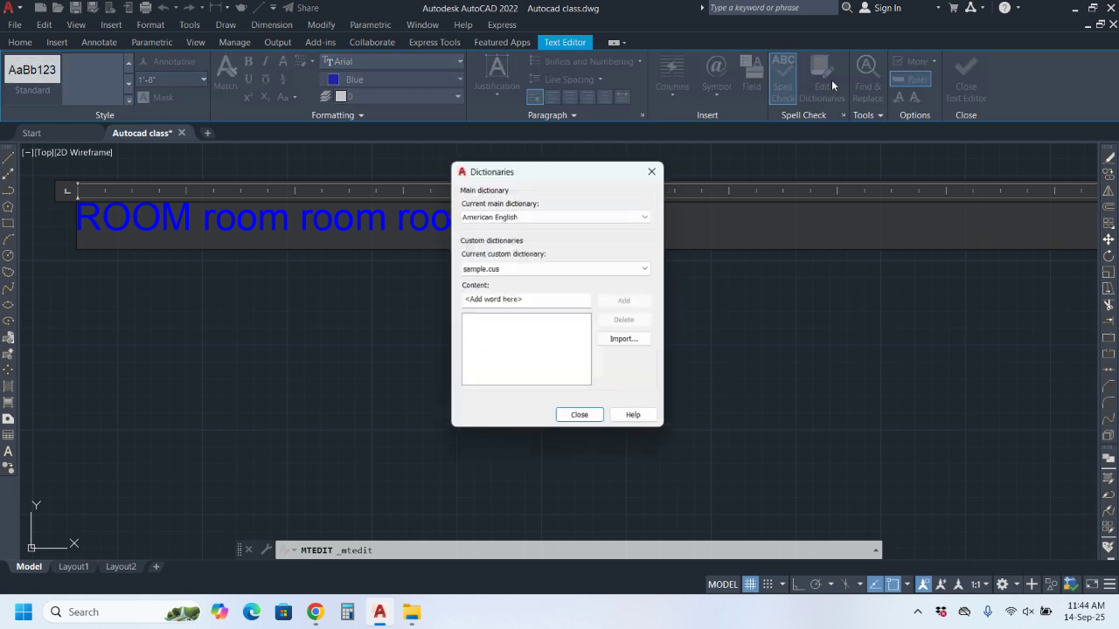
pyautogui.click(658, 168)
# Step: Try hiding and showing the ruler above the multiline text box several times
pyautogui.click(915, 81)
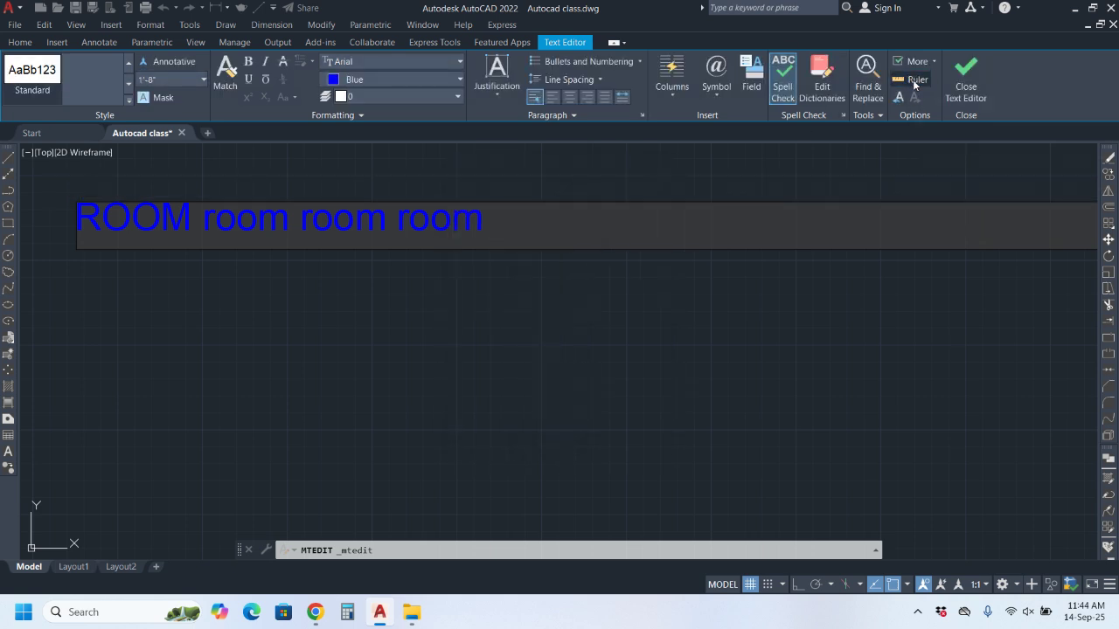
pyautogui.click(915, 81)
pyautogui.scroll(-3, 559, 238)
pyautogui.click(910, 80)
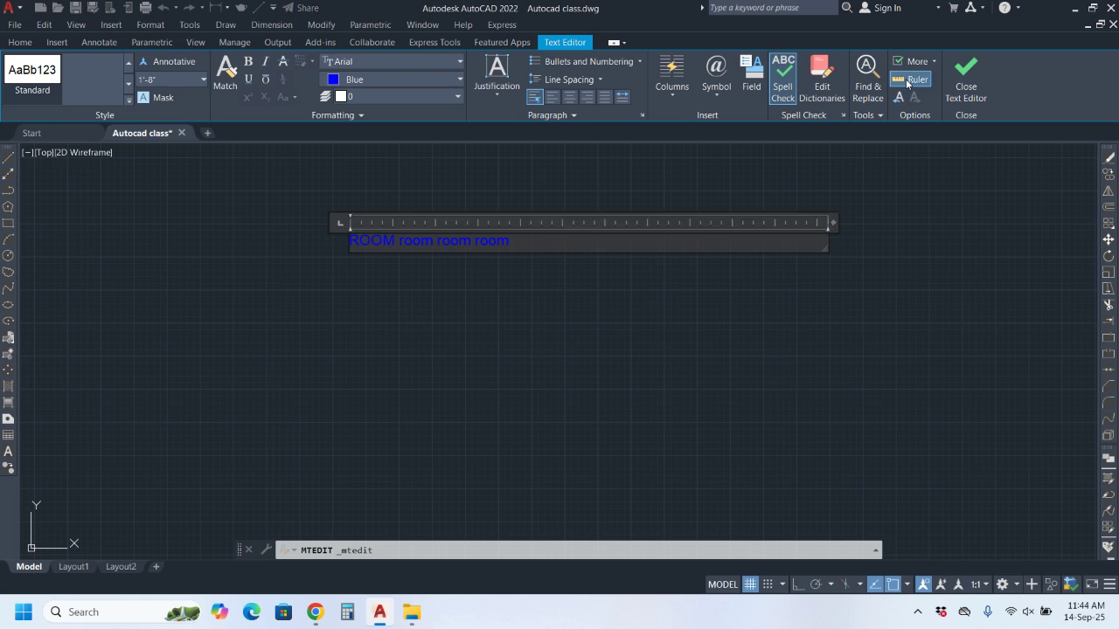
pyautogui.click(903, 85)
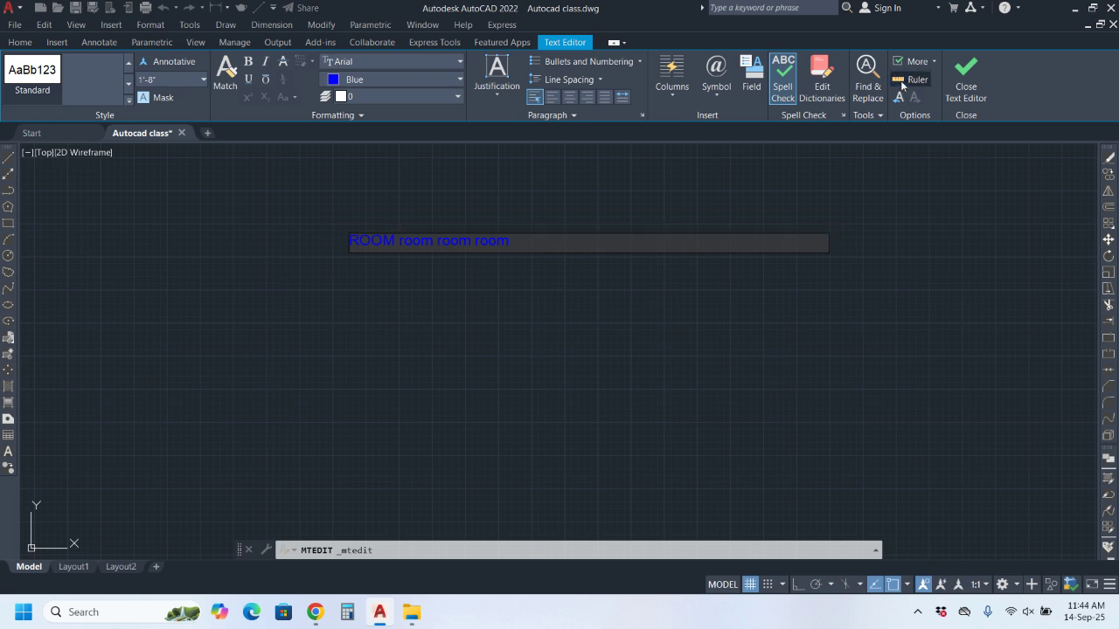
pyautogui.click(903, 85)
pyautogui.click(903, 85)
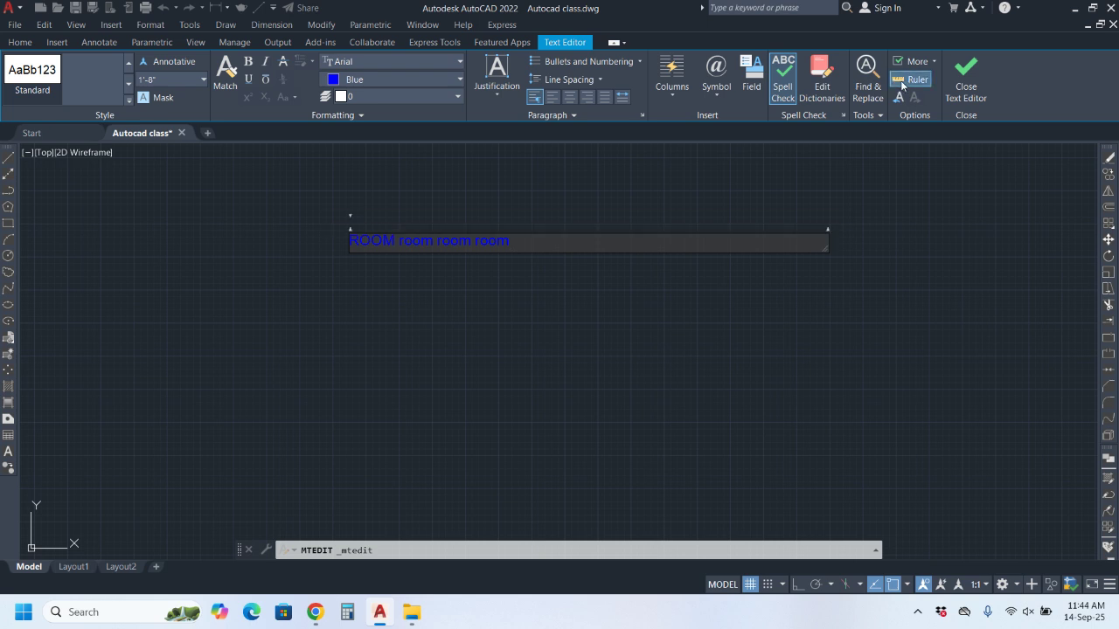
pyautogui.click(903, 85)
# Step: Leave the multiline text editor and reopen the ROOM text for editing
pyautogui.click(830, 273)
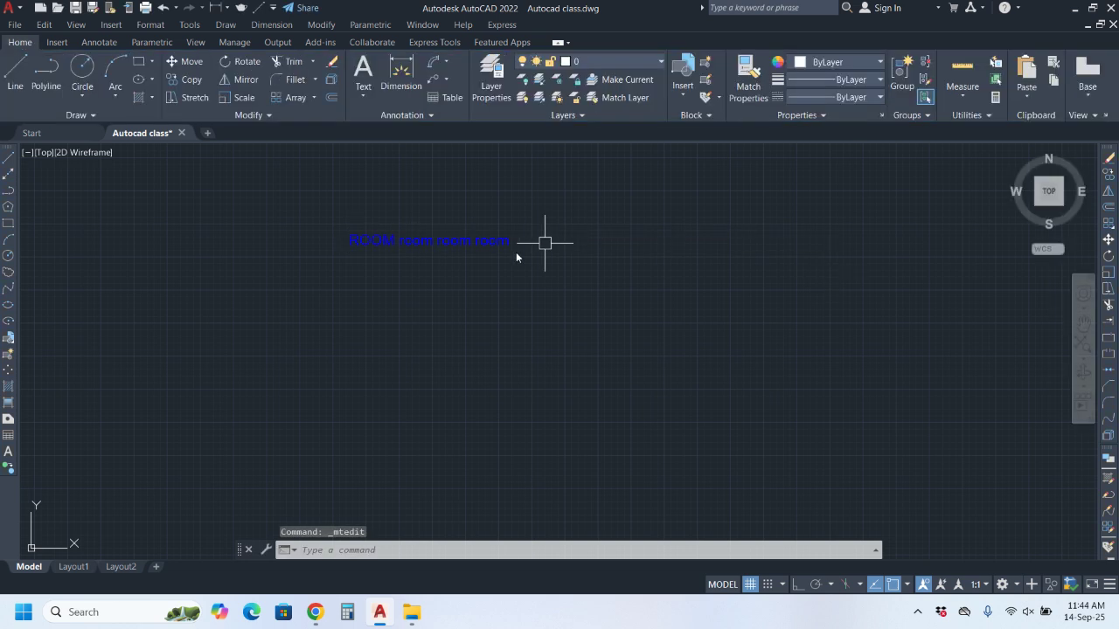
pyautogui.click(466, 250)
pyautogui.doubleClick(465, 248)
pyautogui.click(888, 186)
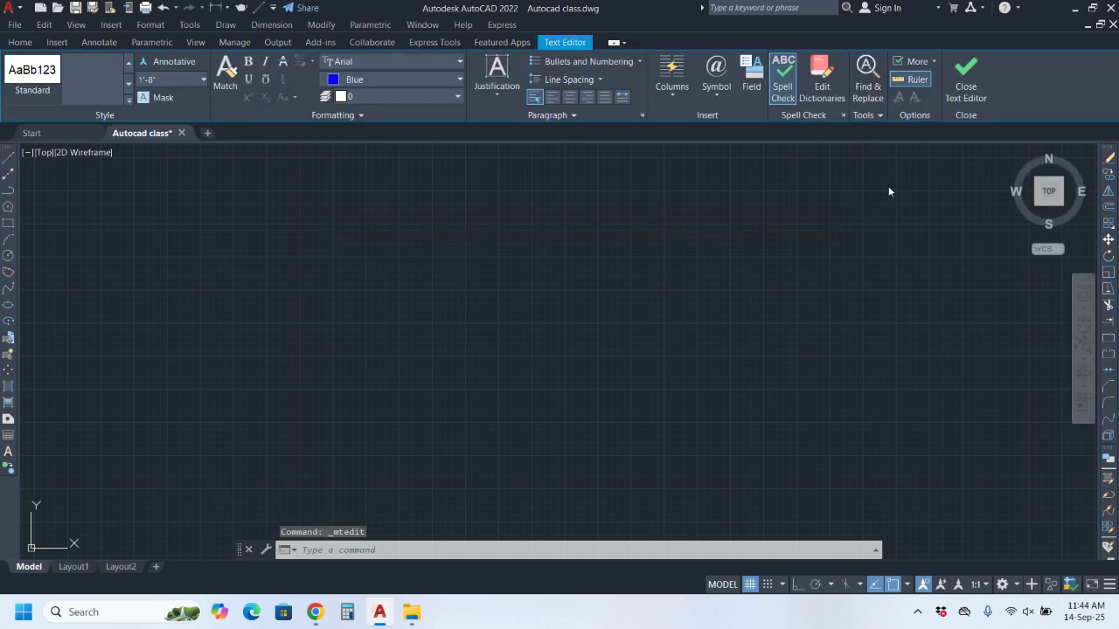
# Step: Reopen the ROOM multiline text, change all of its text to lowercase, and close the text editor
pyautogui.doubleClick(474, 240)
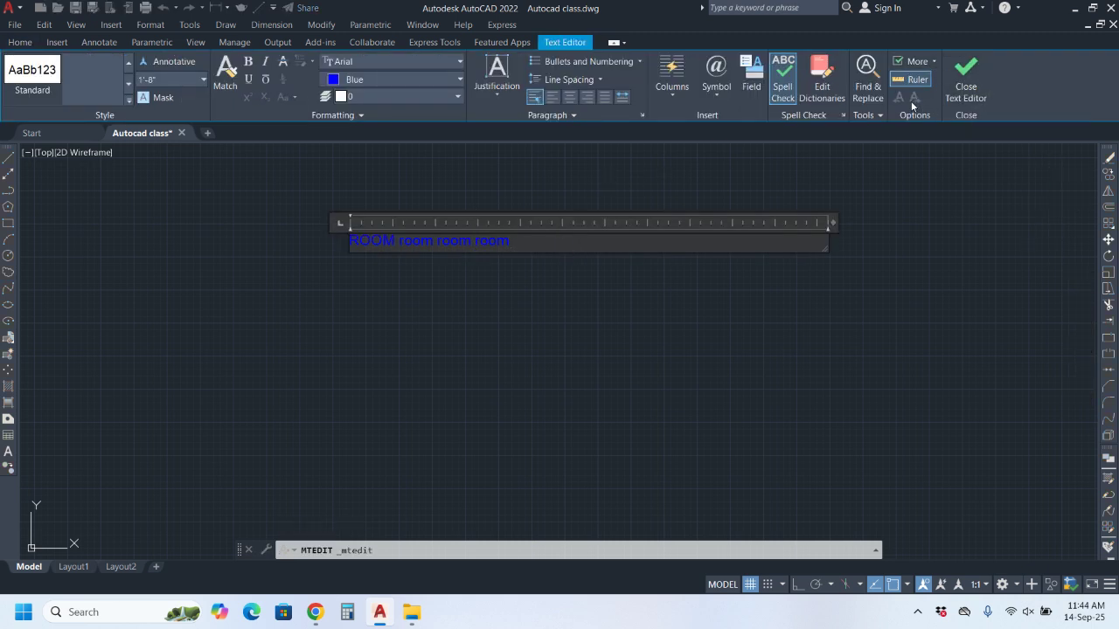
pyautogui.hotkey('ctrl', 'a')
pyautogui.click(294, 96)
pyautogui.click(306, 120)
pyautogui.click(295, 98)
pyautogui.click(305, 120)
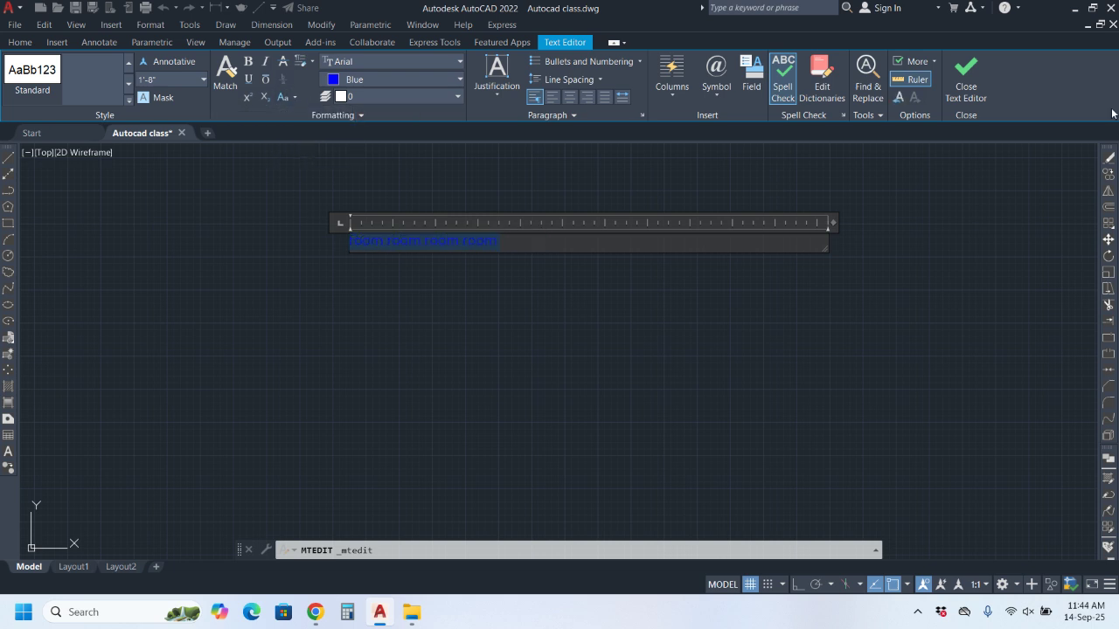
pyautogui.click(966, 77)
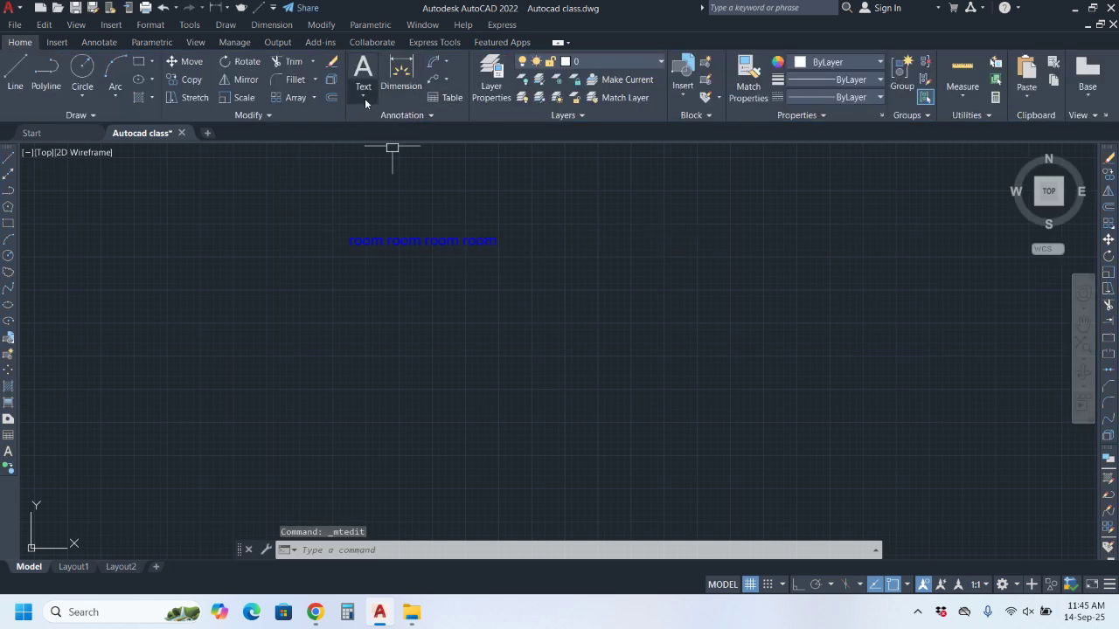
pyautogui.click(363, 97)
pyautogui.click(365, 99)
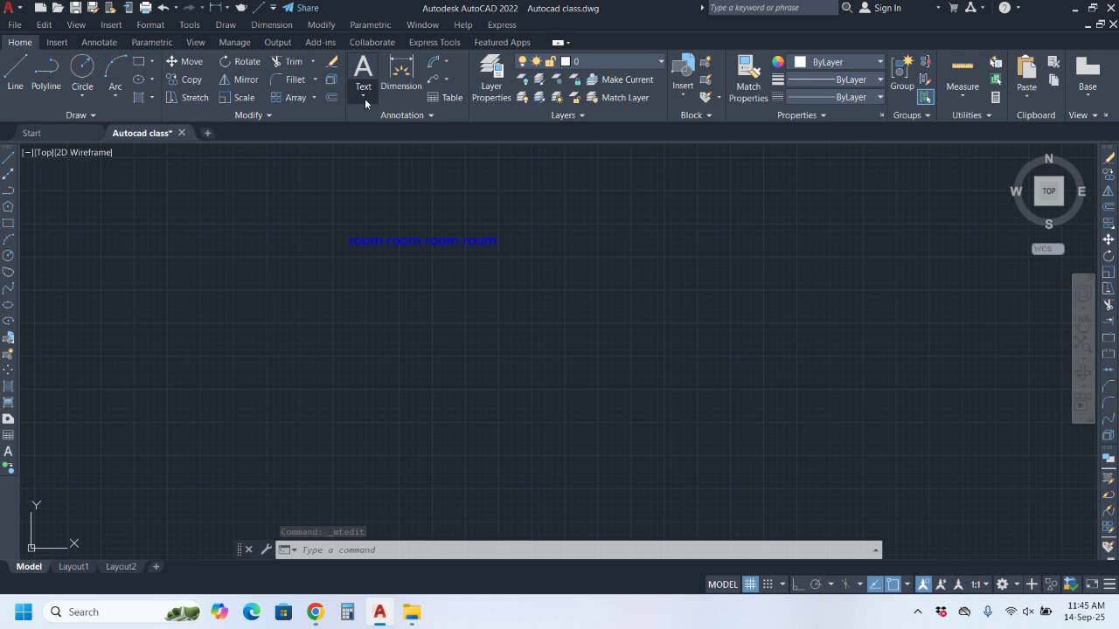
pyautogui.click(409, 81)
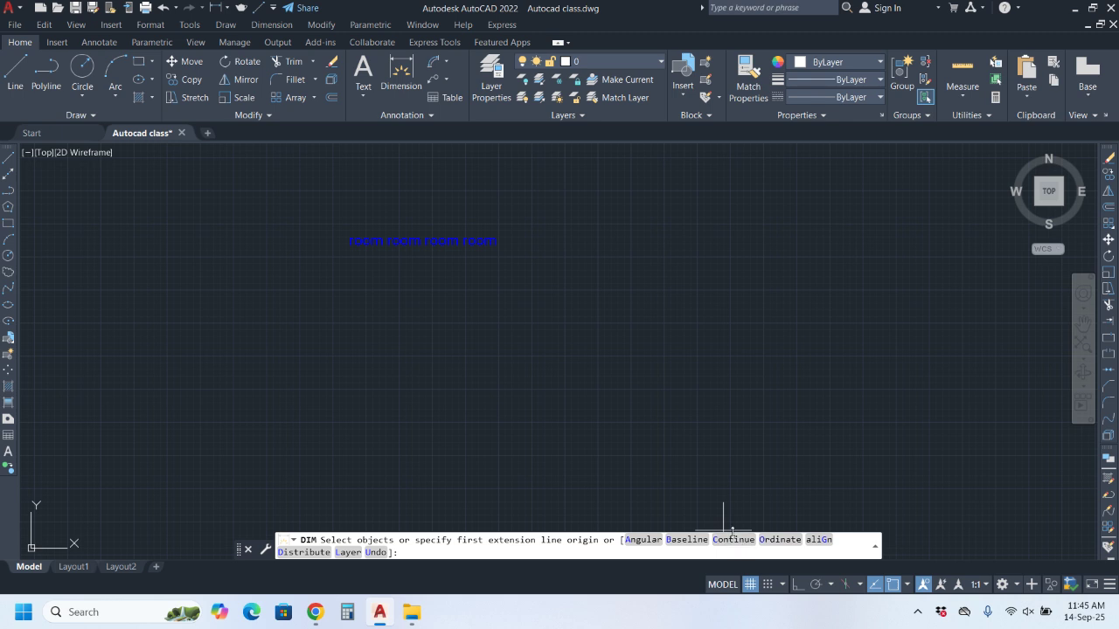
# Step: Erase the blue multiline room text from the drawing
pyautogui.scroll(-7, 560, 337)
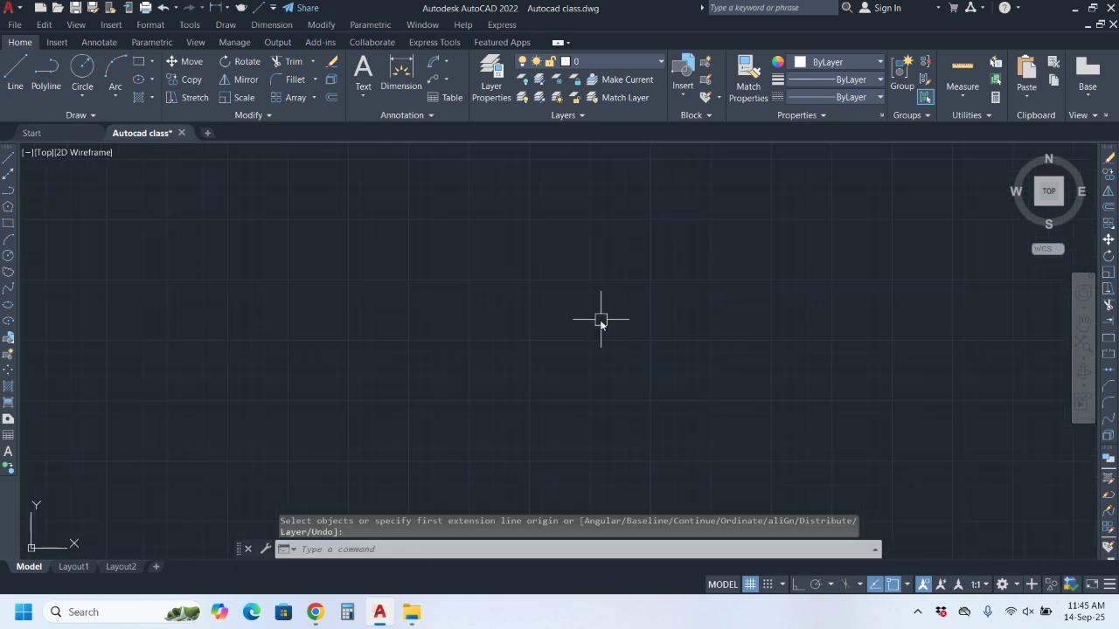
pyautogui.click(517, 292)
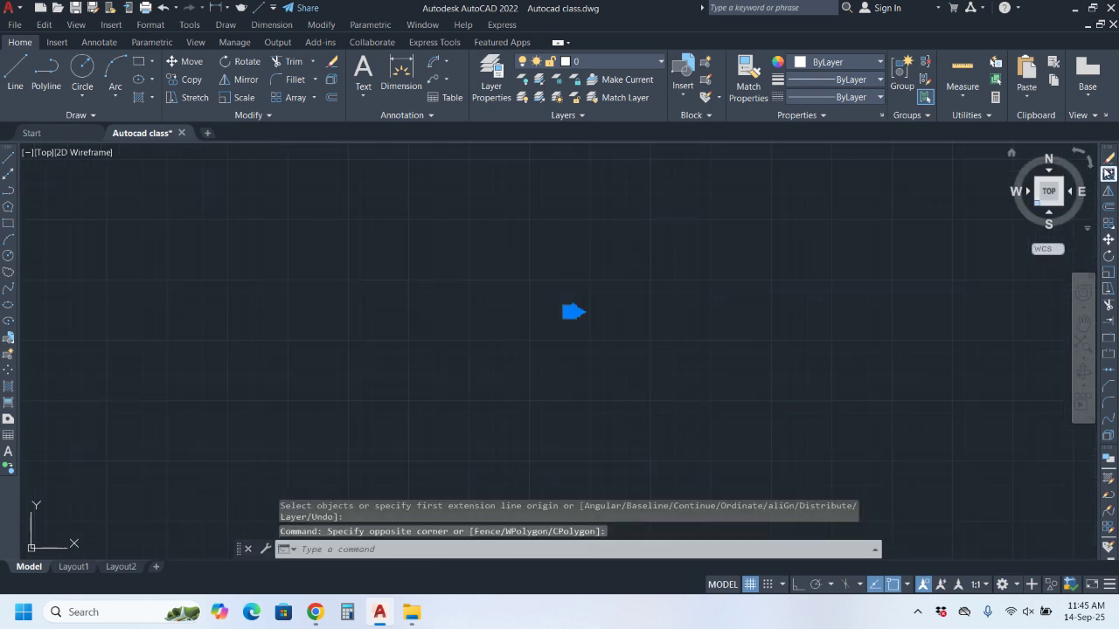
pyautogui.click(1108, 158)
# Step: Dimension the top edge of the first rectangle in the upper row of the array, placing the dimension line above it
pyautogui.scroll(-5, 657, 347)
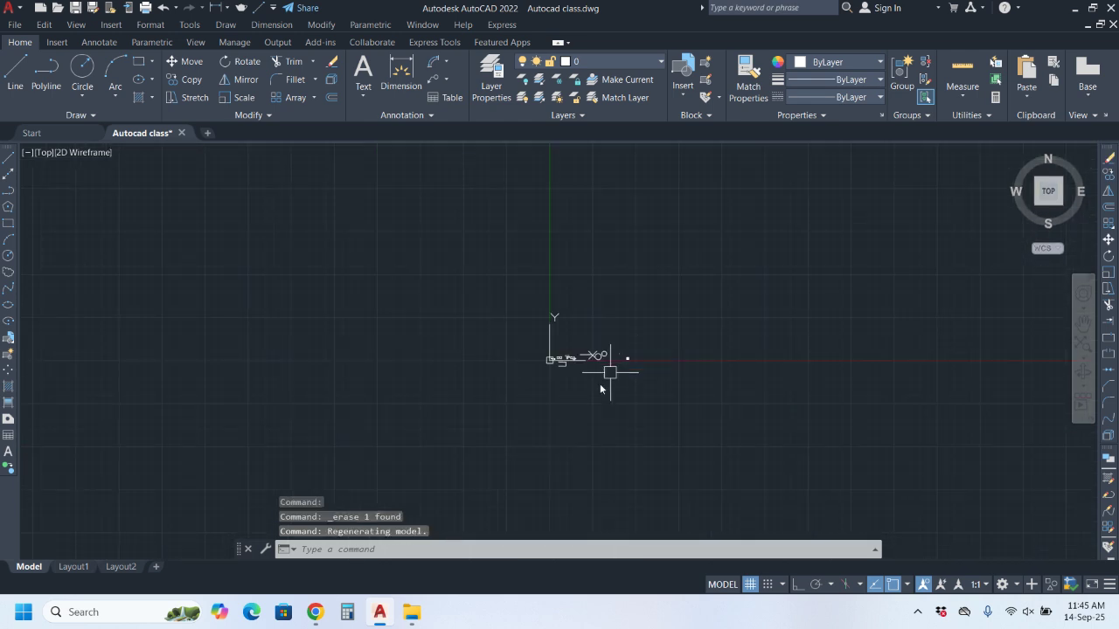
pyautogui.scroll(3, 643, 347)
pyautogui.scroll(6, 642, 347)
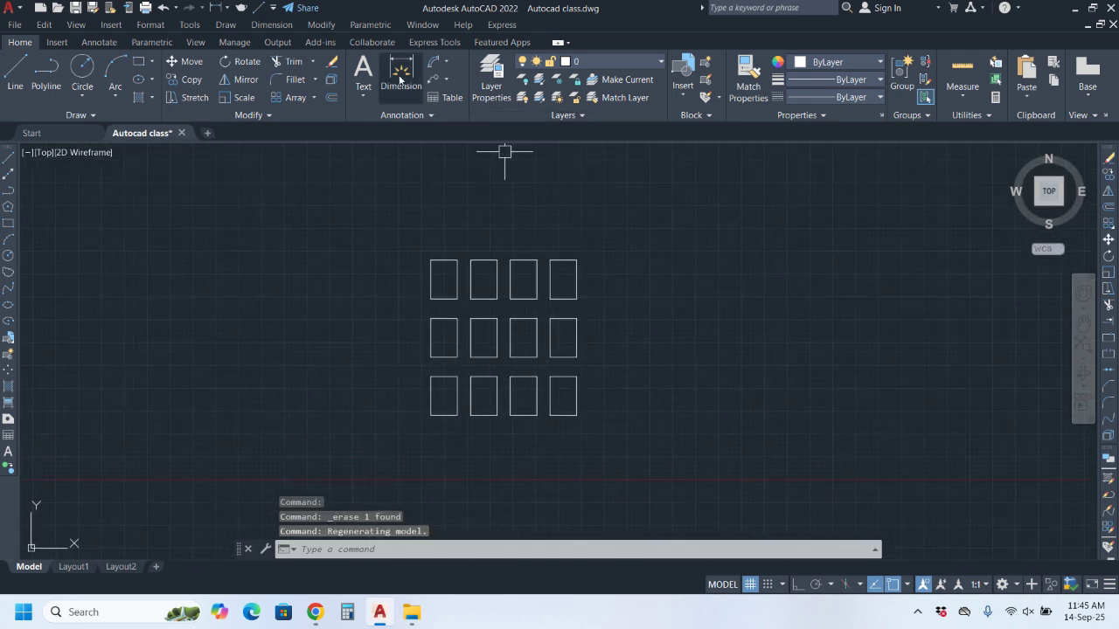
pyautogui.click(401, 74)
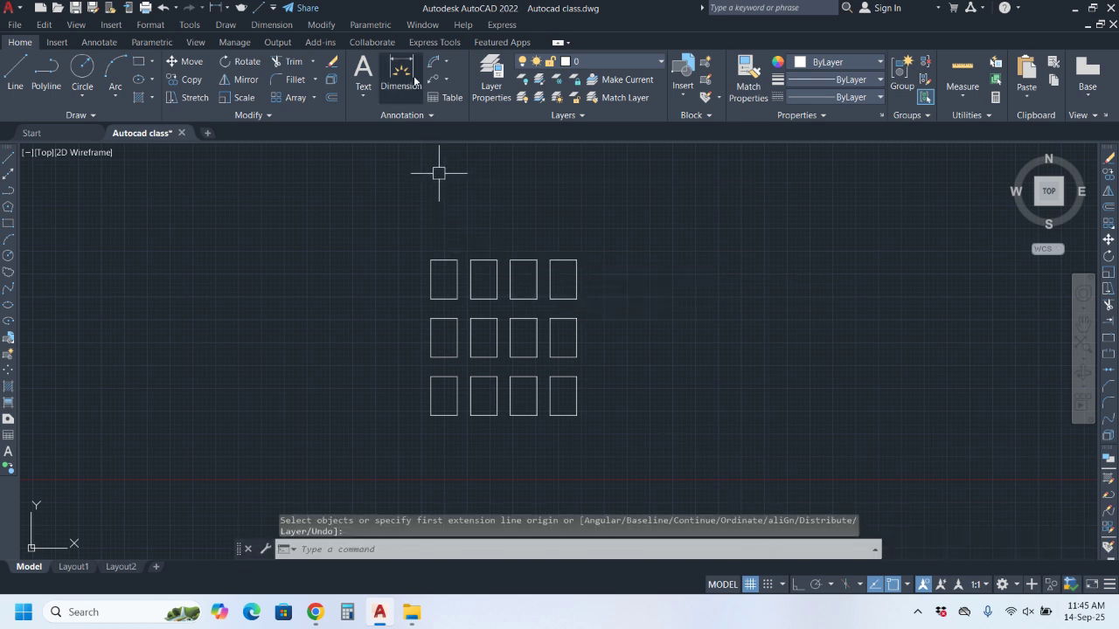
pyautogui.click(429, 261)
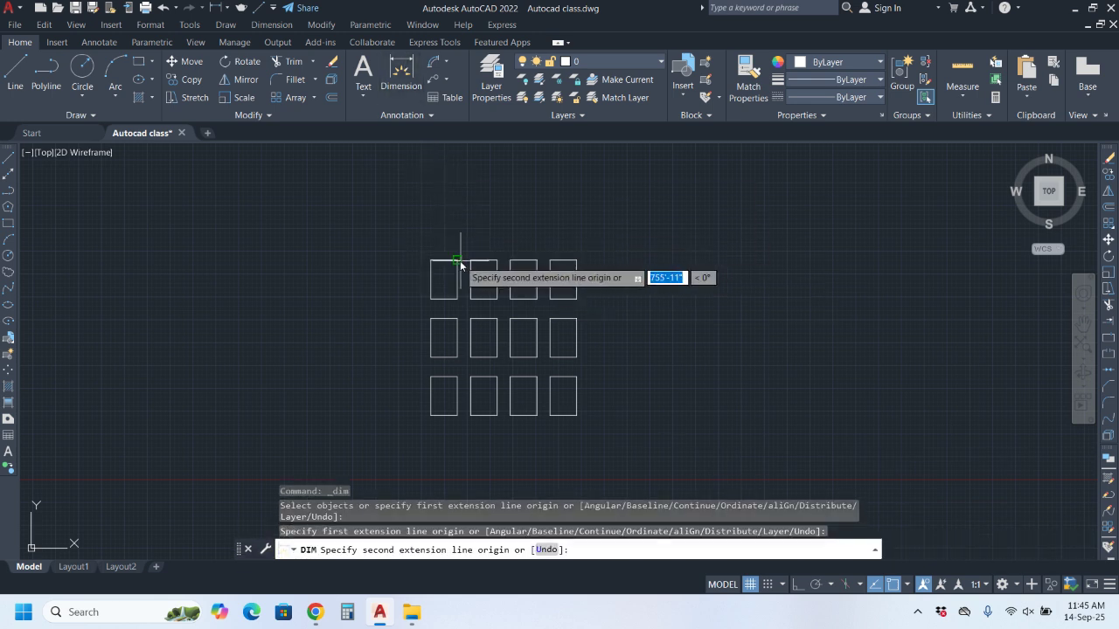
pyautogui.click(457, 260)
pyautogui.click(465, 231)
pyautogui.press('Return')
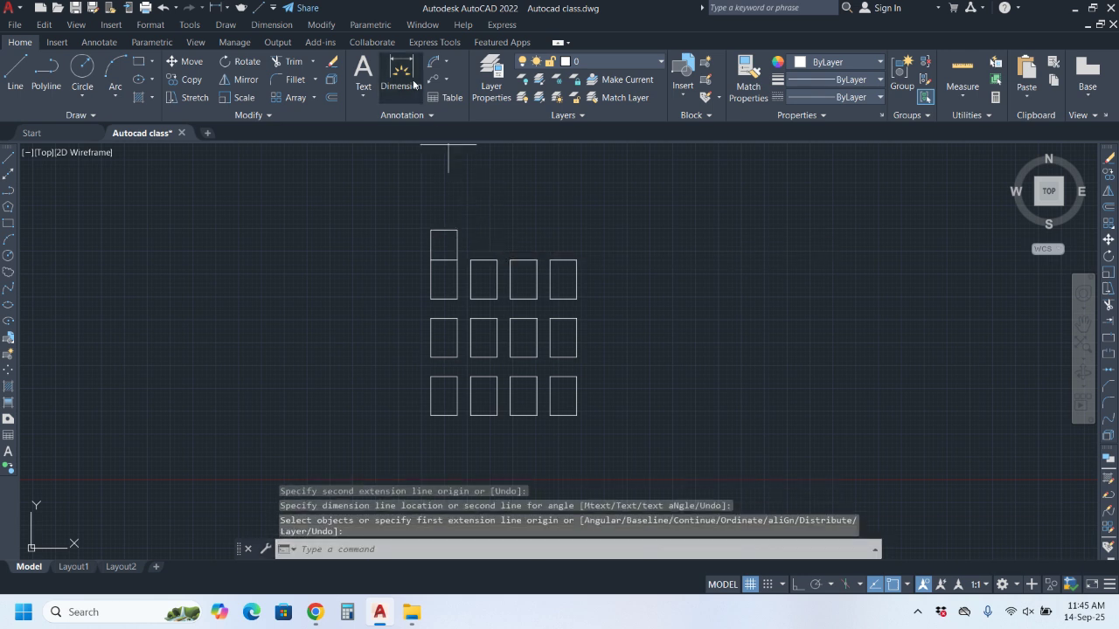
# Step: Continue the first rectangle's dimension along the upper row, including points at the top-right corners of the third and fourth rectangles
pyautogui.press('Return')
pyautogui.click(742, 545)
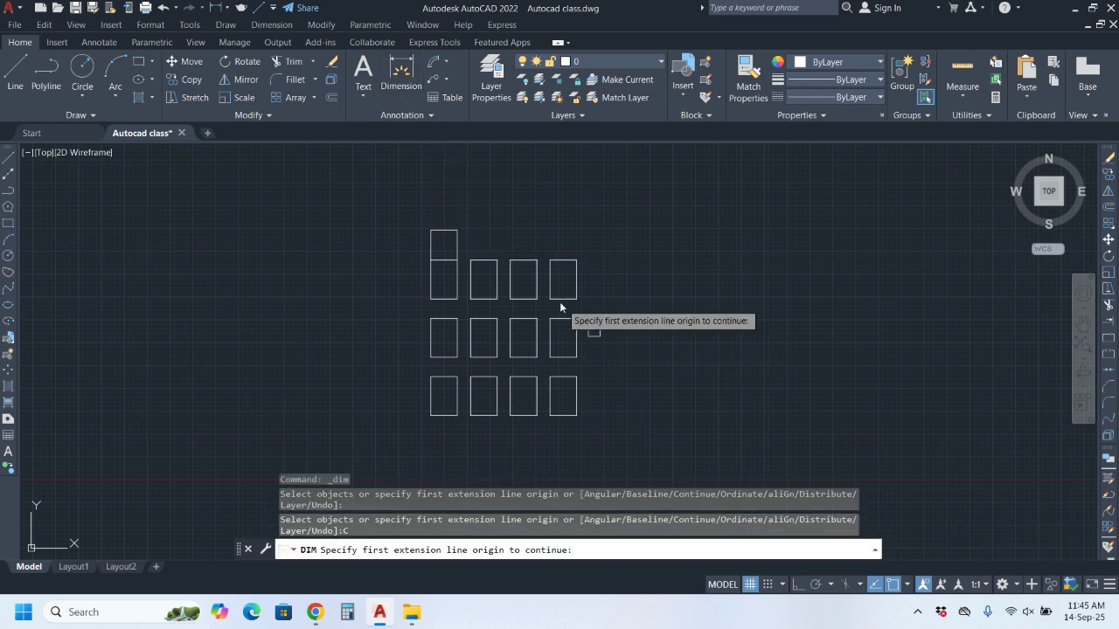
pyautogui.click(458, 236)
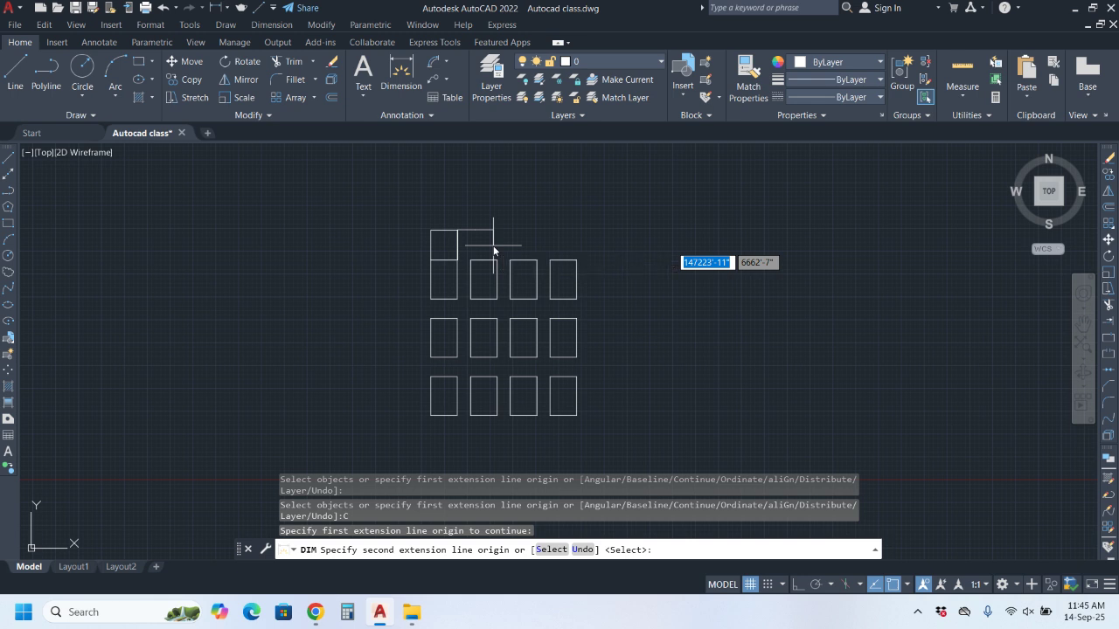
pyautogui.click(493, 245)
pyautogui.scroll(4, 498, 245)
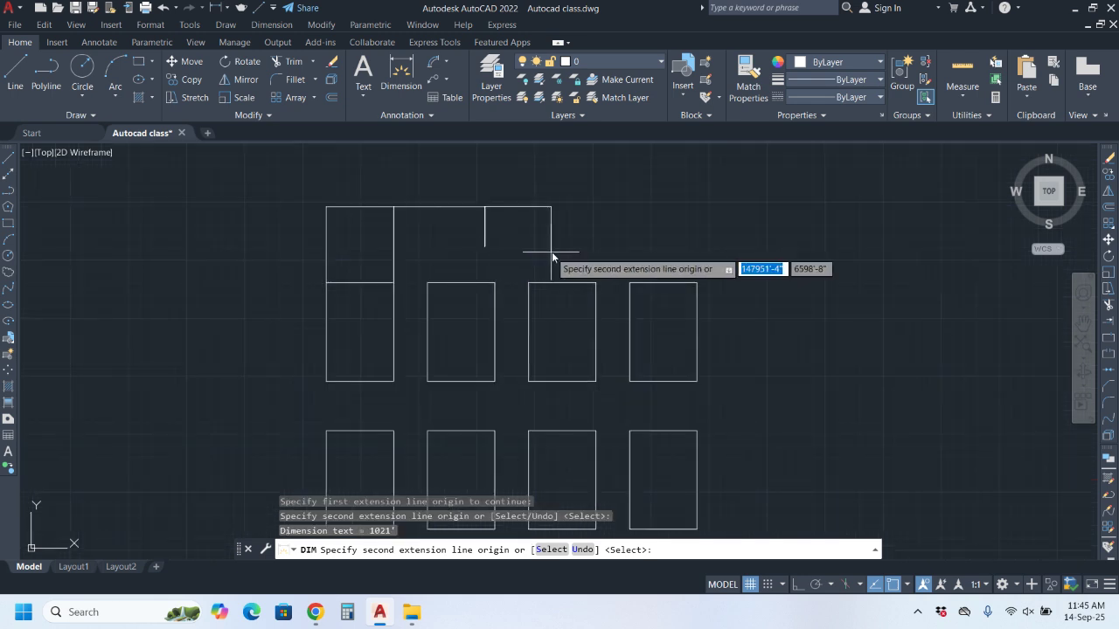
pyautogui.click(596, 283)
pyautogui.click(697, 283)
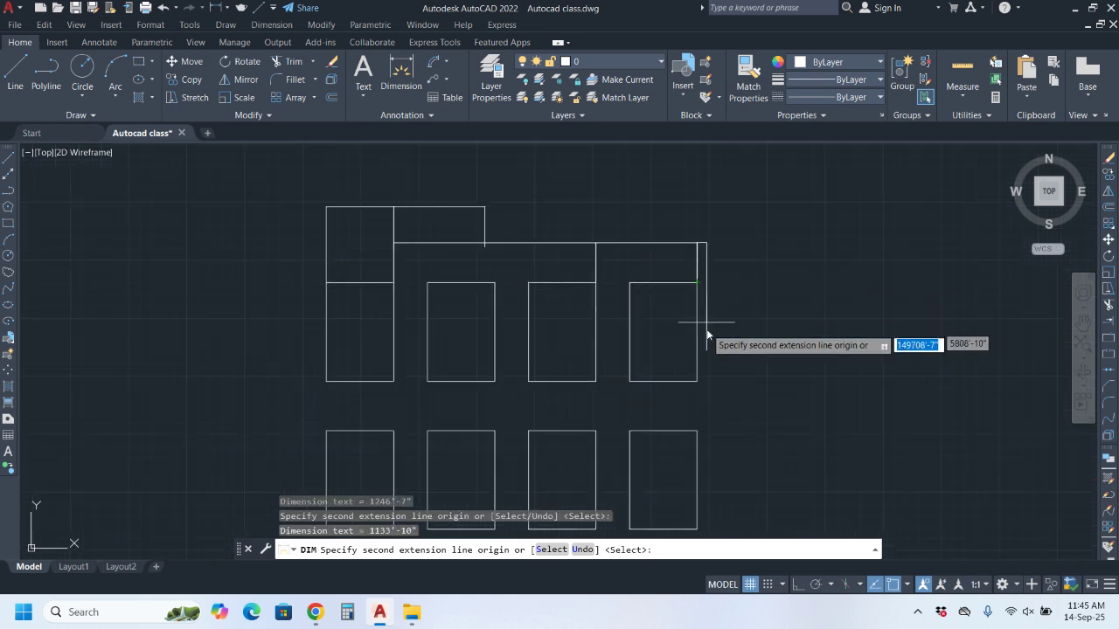
pyautogui.press('Escape')
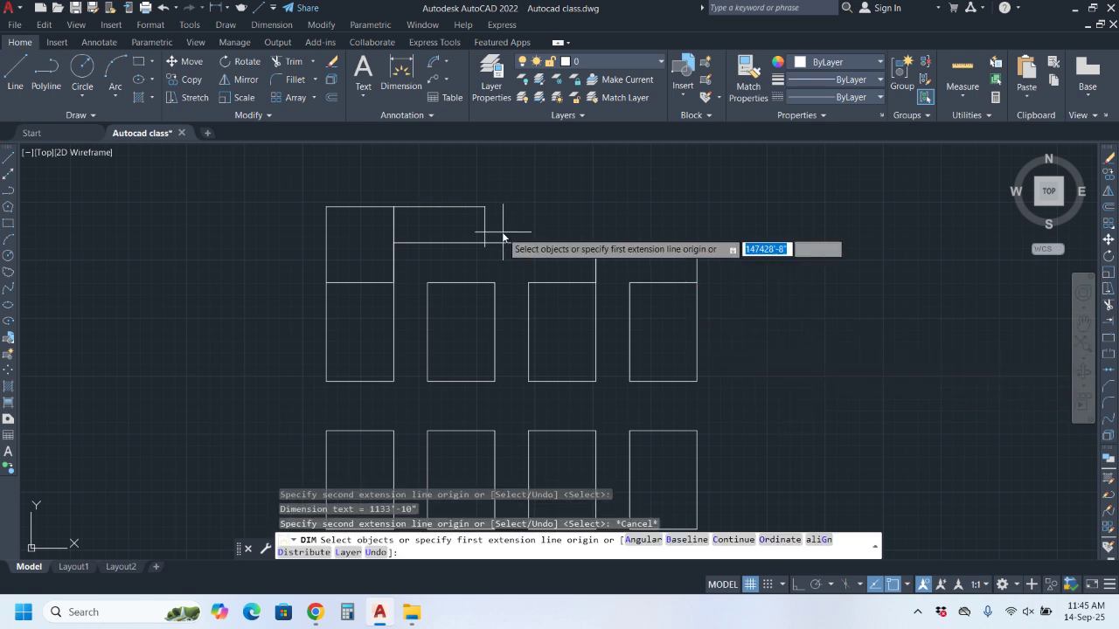
pyautogui.scroll(5, 503, 229)
pyautogui.write('c')
pyautogui.press('Return')
pyautogui.click(592, 273)
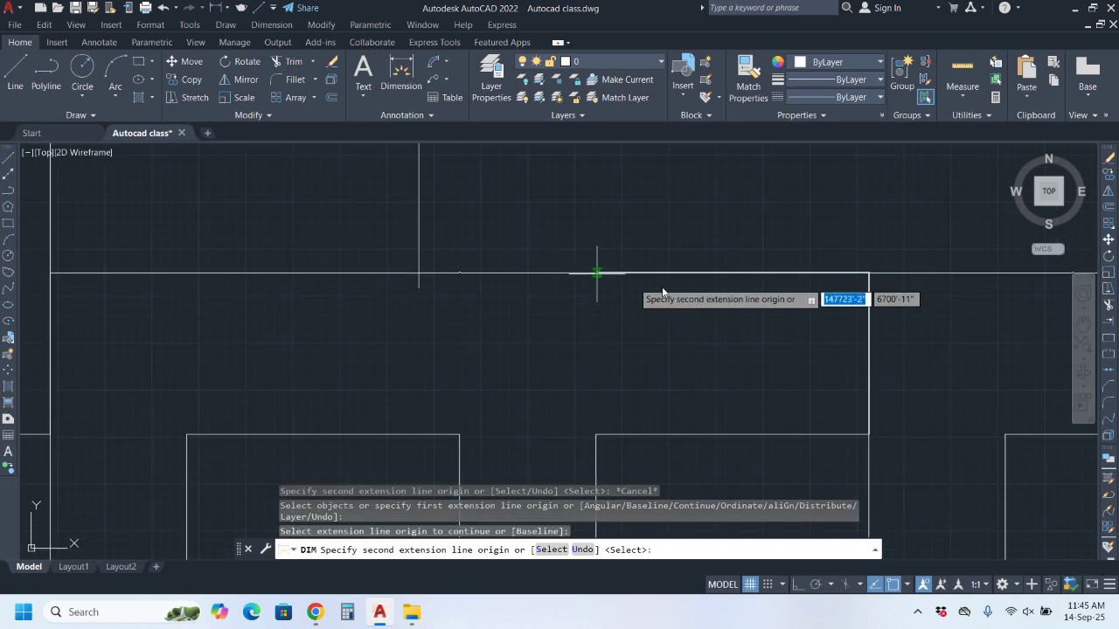
pyautogui.press('Escape')
pyautogui.click(590, 273)
pyautogui.press('Escape')
# Step: Examine the text of the two lower continued dimensions above the upper row of rectangles, then clear the selection
pyautogui.click(600, 273)
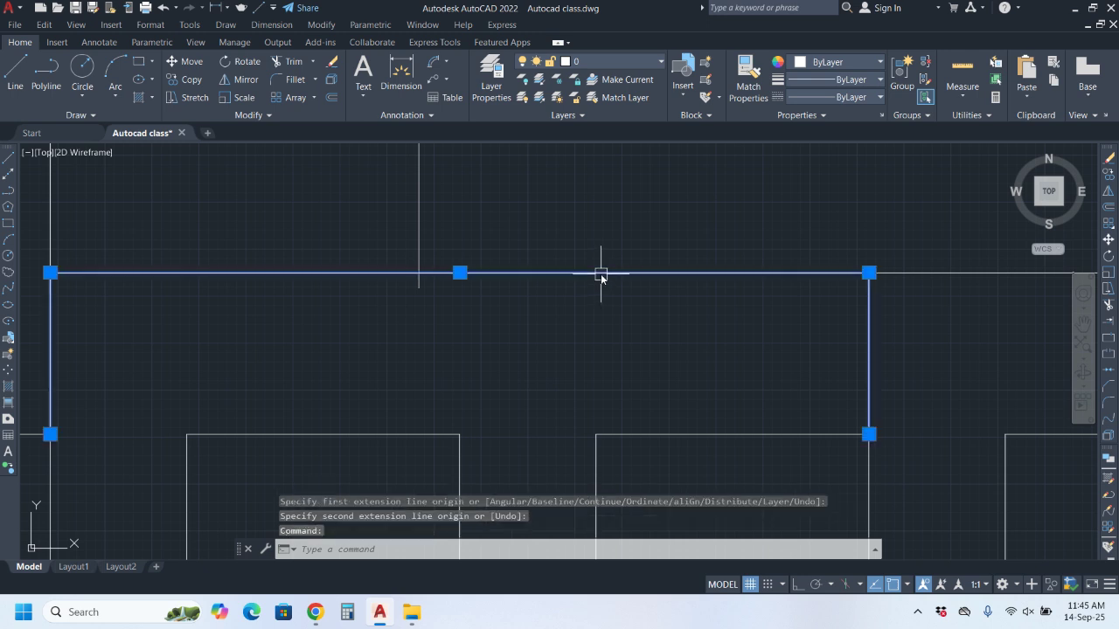
pyautogui.scroll(6, 440, 260)
pyautogui.scroll(2, 543, 277)
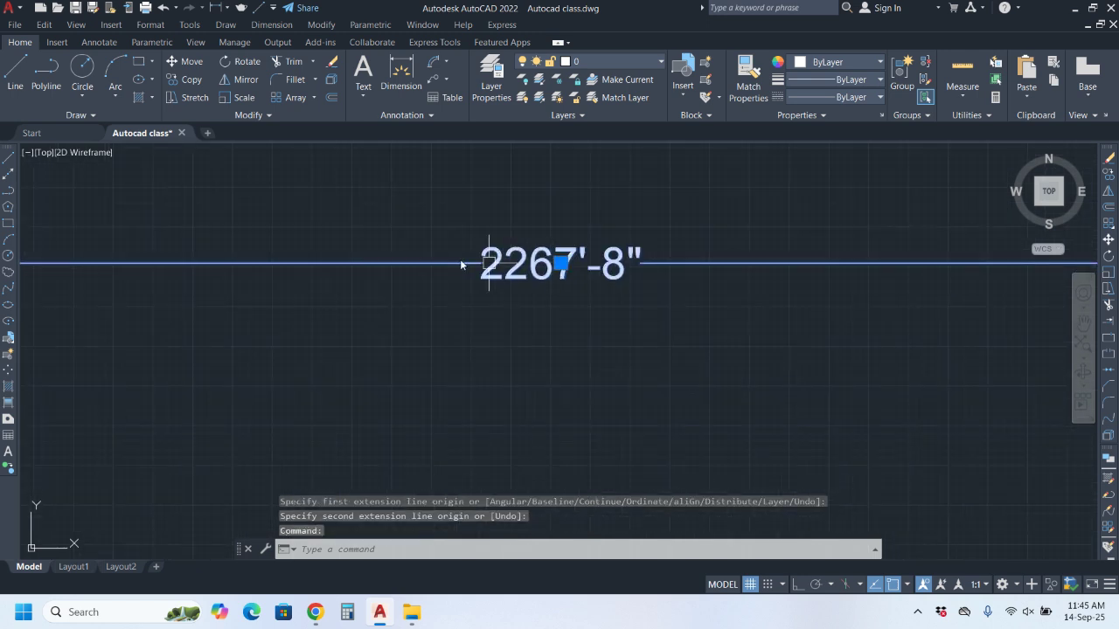
pyautogui.moveTo(460, 259); pyautogui.dragTo(75, 195, button='middle')
pyautogui.scroll(-5, 157, 250)
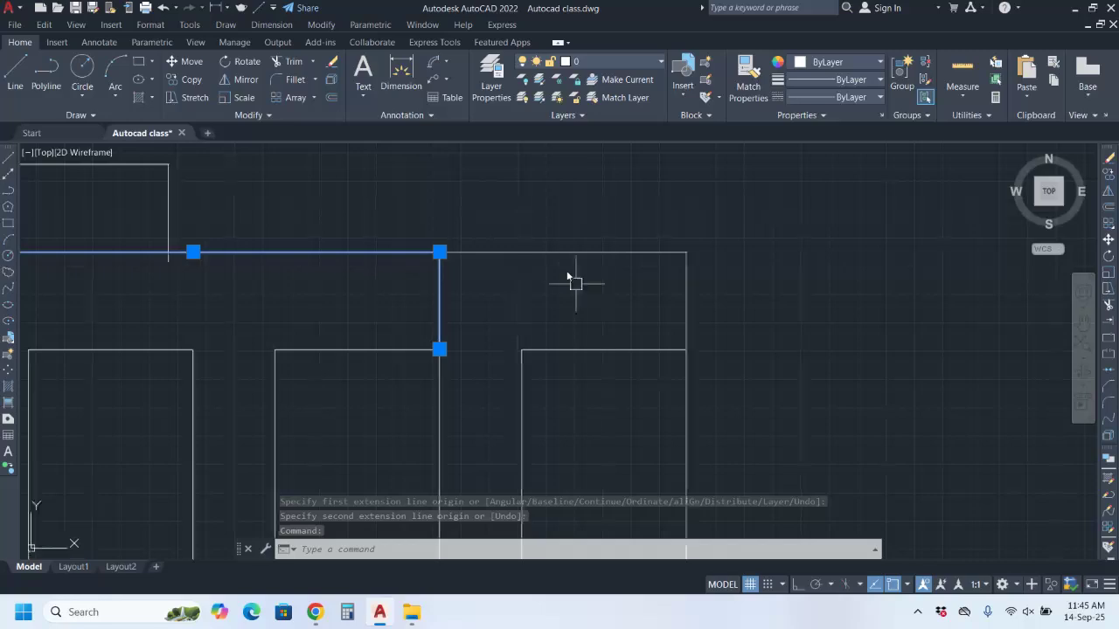
pyautogui.scroll(6, 574, 253)
pyautogui.scroll(3, 581, 266)
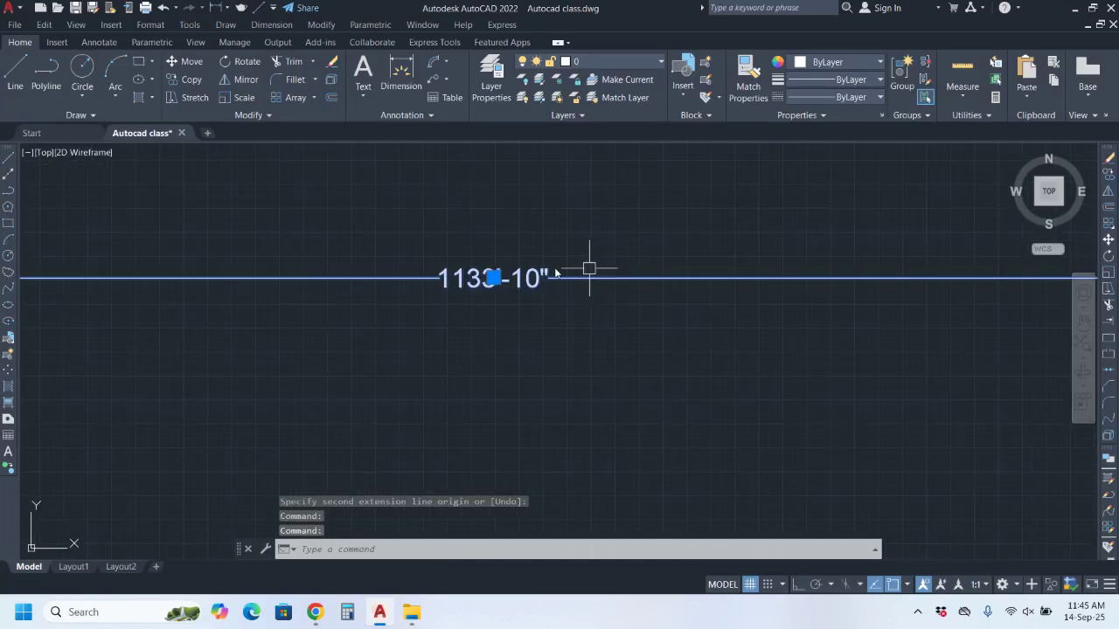
pyautogui.press('Escape')
pyautogui.scroll(-6, 570, 267)
pyautogui.press('Escape')
pyautogui.scroll(-8, 612, 278)
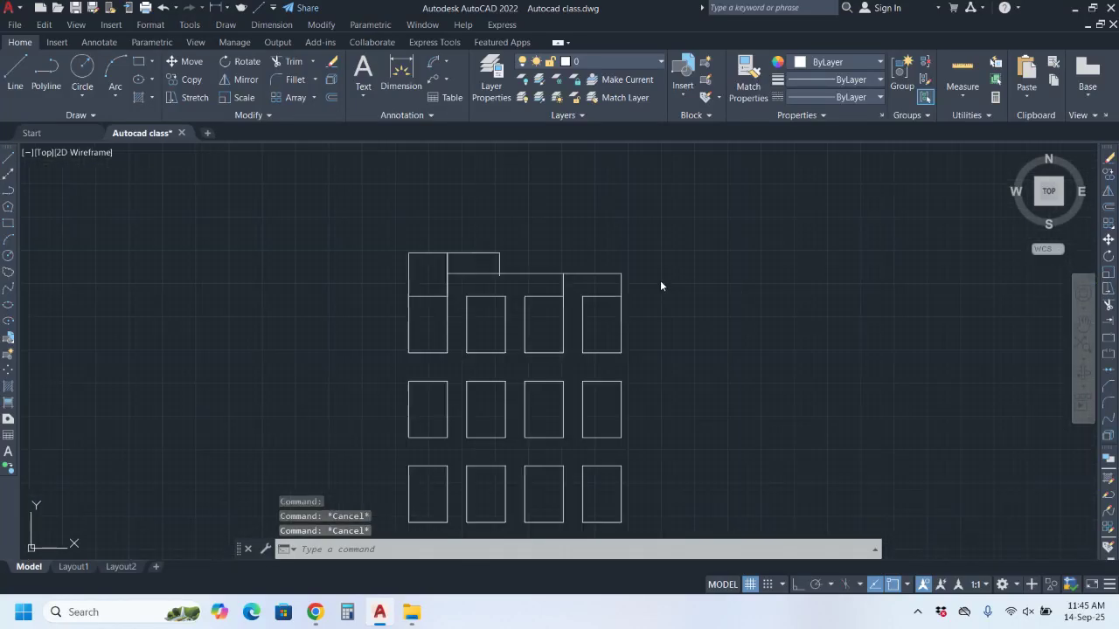
# Step: Add a diameter dimension to the complete circle, placing its dimension line inside near the center
pyautogui.click(416, 90)
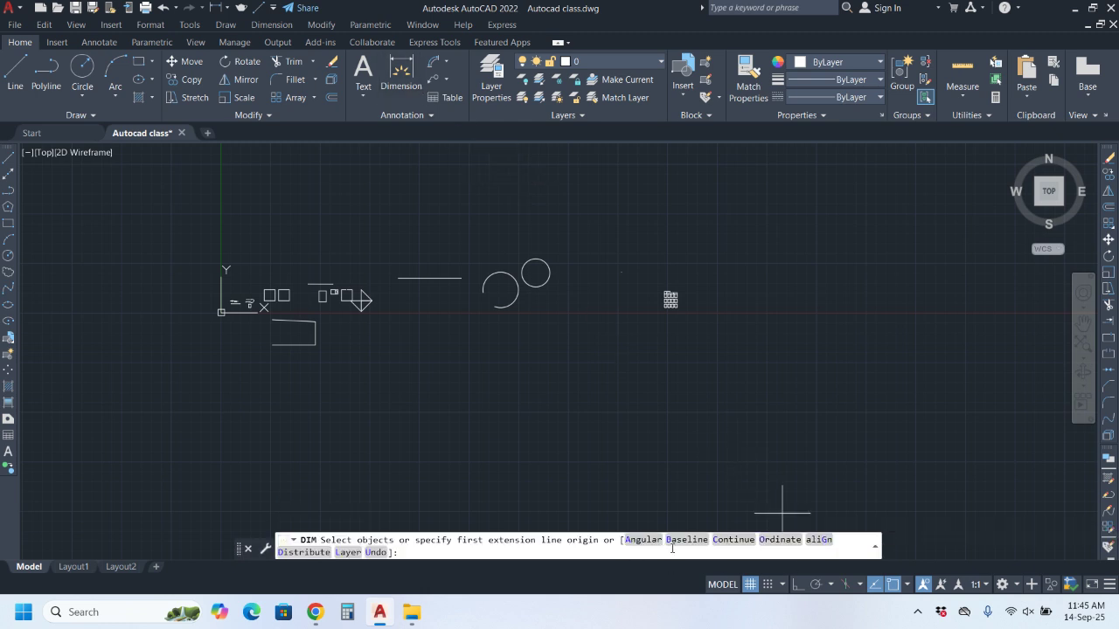
pyautogui.press('Escape')
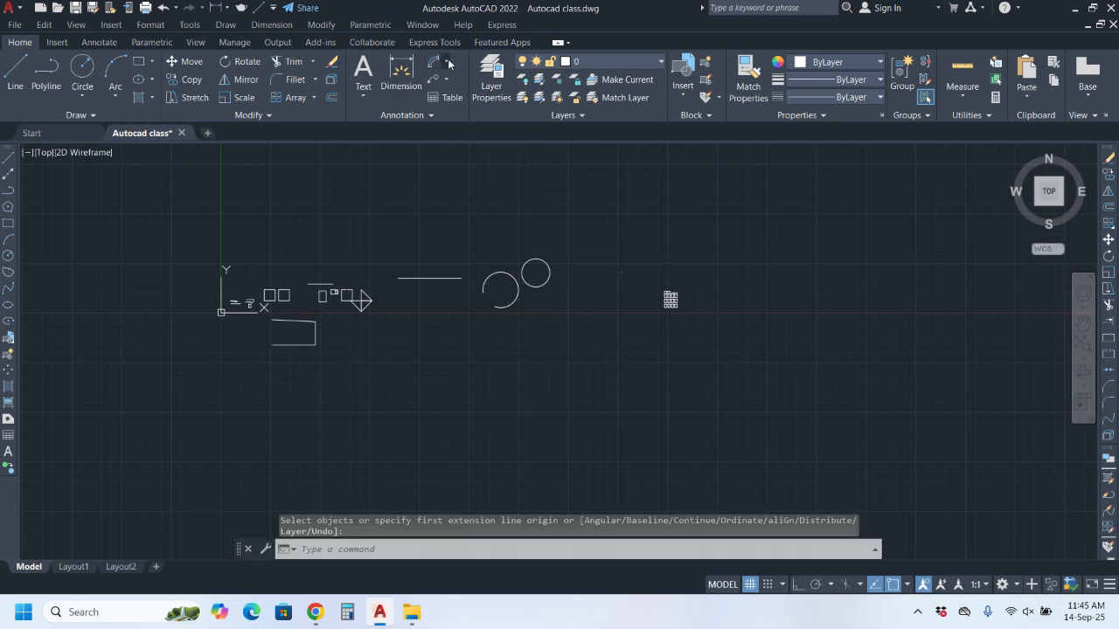
pyautogui.click(448, 63)
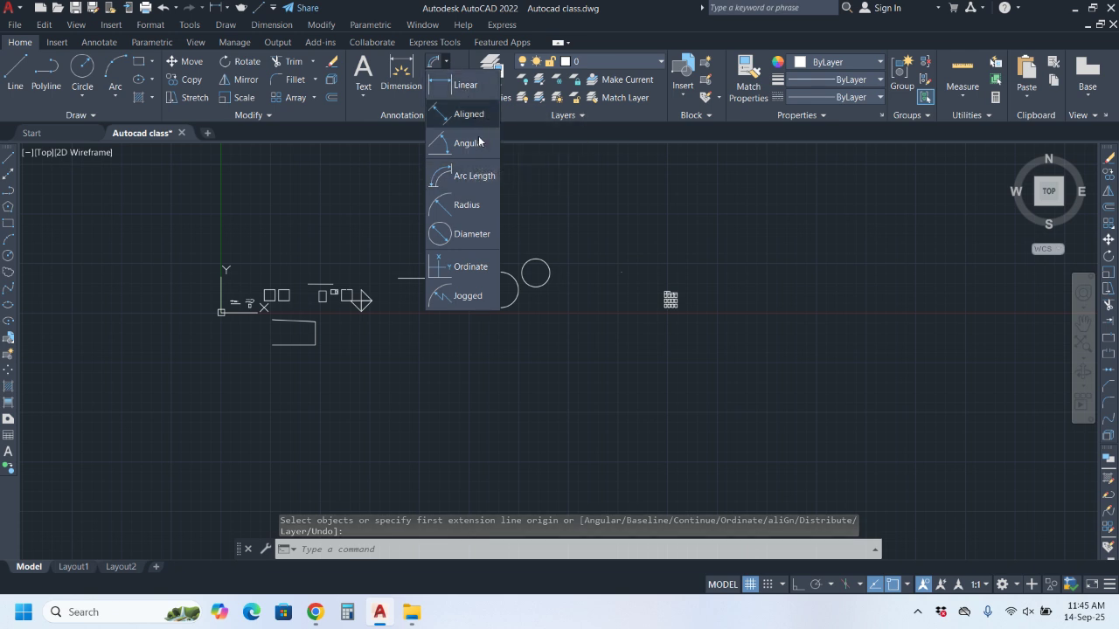
pyautogui.click(478, 234)
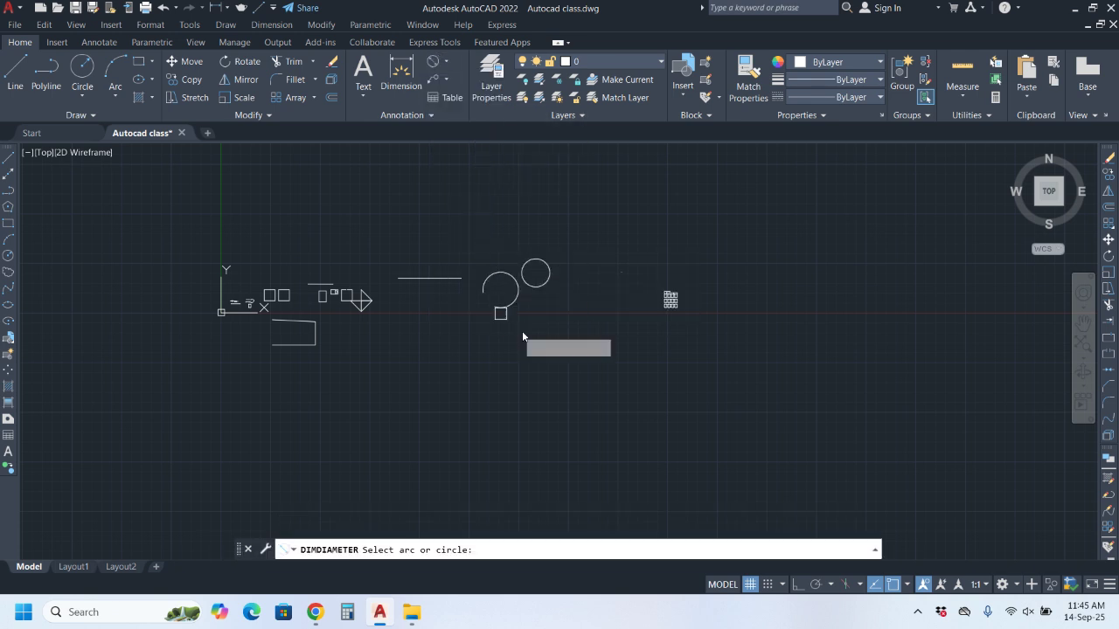
pyautogui.scroll(3, 537, 267)
pyautogui.click(542, 255)
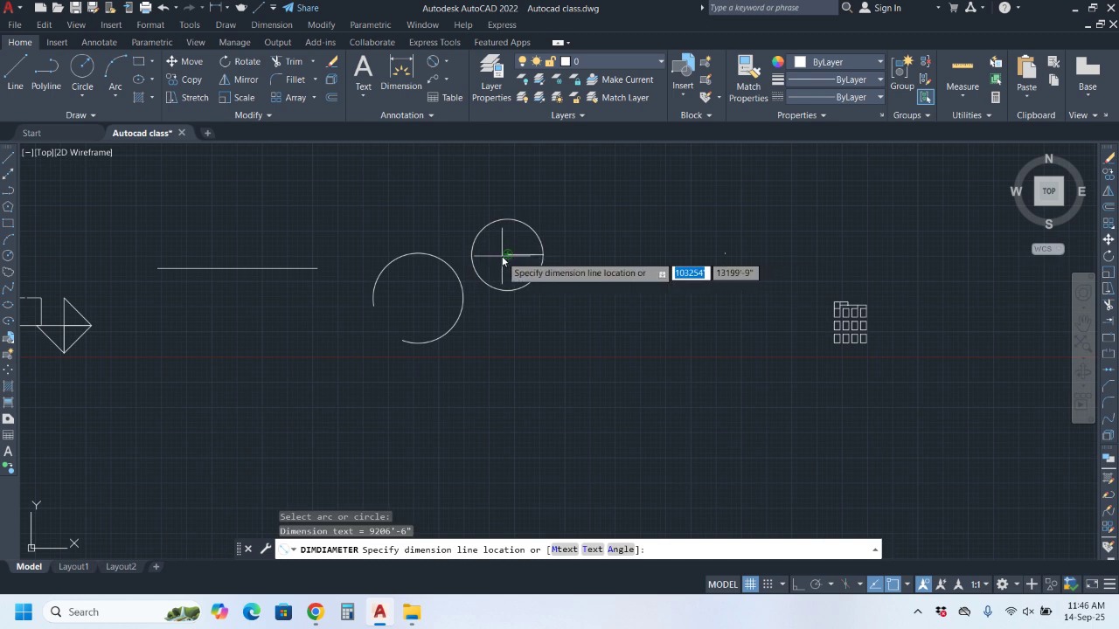
pyautogui.click(504, 256)
pyautogui.scroll(5, 508, 255)
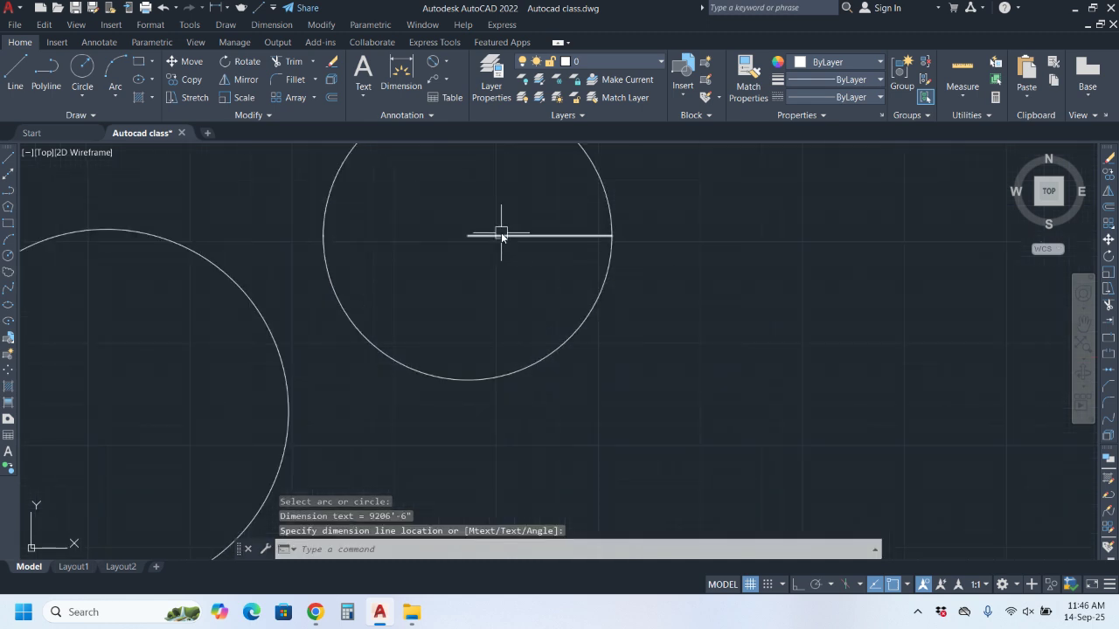
# Step: Examine the text of the circle's diameter dimension at close range, then deselect it
pyautogui.click(499, 233)
pyautogui.scroll(3, 499, 233)
pyautogui.click(475, 237)
pyautogui.scroll(4, 489, 243)
pyautogui.scroll(4, 466, 243)
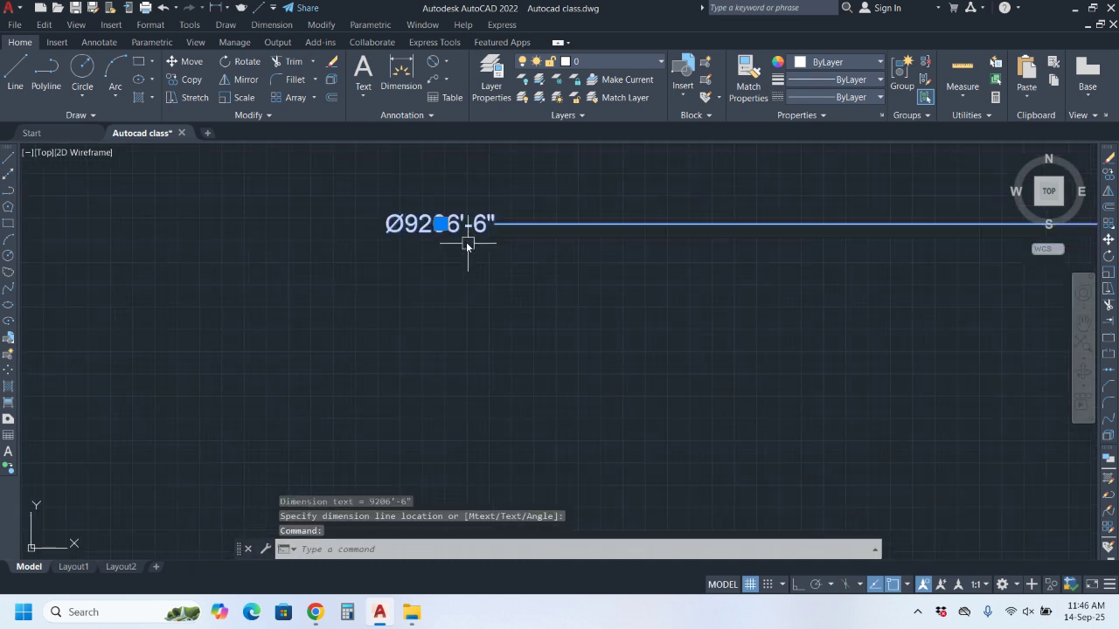
pyautogui.moveTo(462, 263); pyautogui.dragTo(466, 350, button='middle')
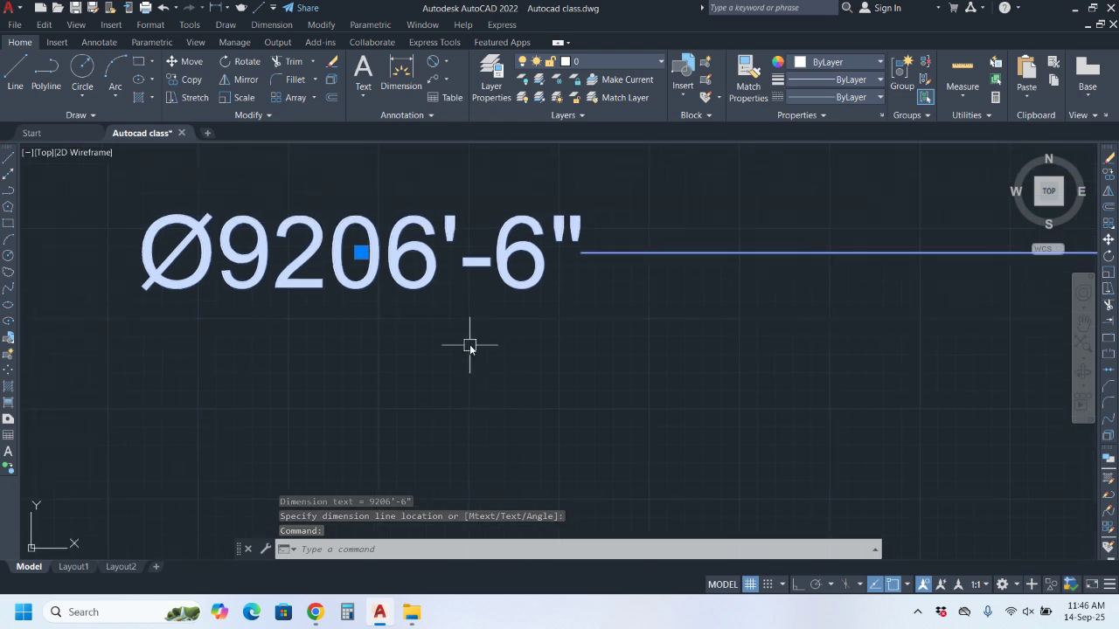
pyautogui.scroll(-6, 475, 315)
pyautogui.press('Escape')
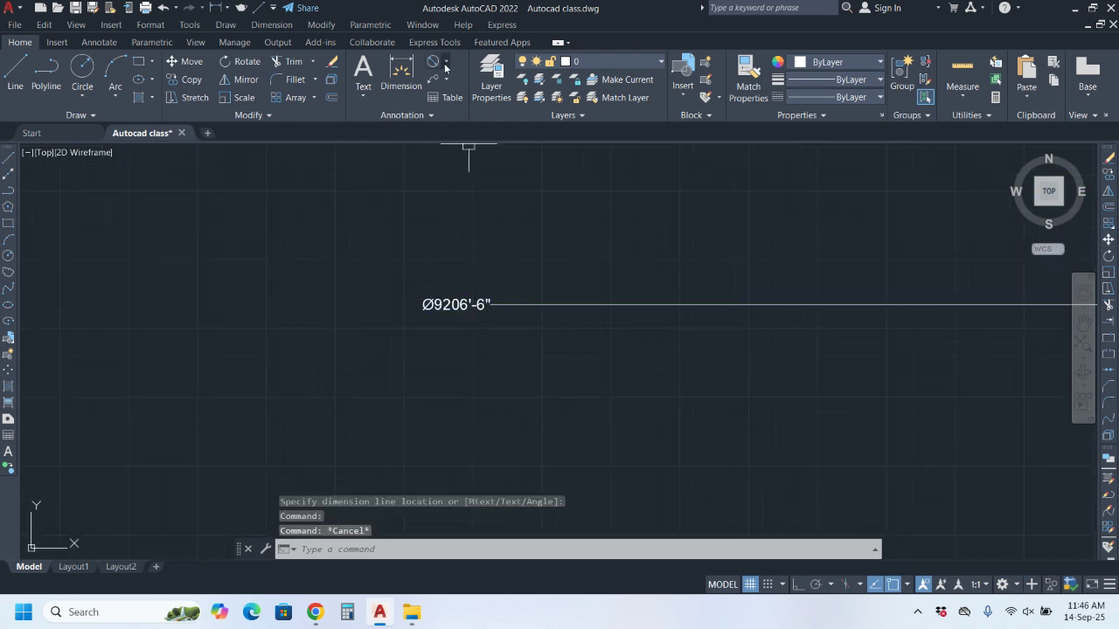
# Step: Add a multileader from the complete circle's upper-right edge, landing up and to the right, with the text 10" circle
pyautogui.click(445, 65)
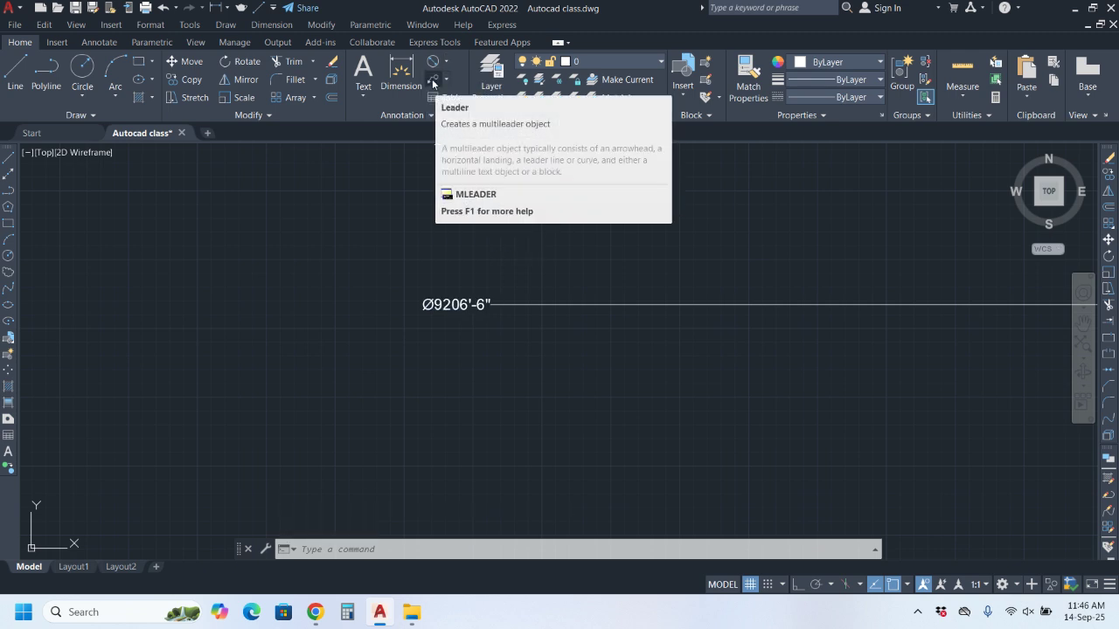
pyautogui.click(432, 81)
pyautogui.scroll(-2, 511, 267)
pyautogui.scroll(5, 507, 275)
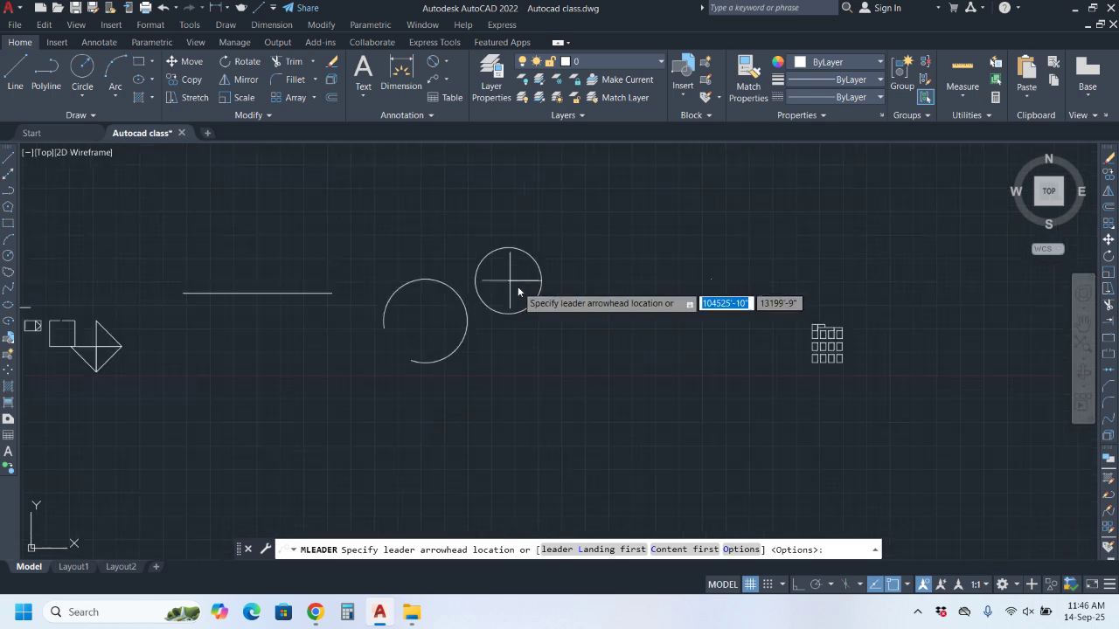
pyautogui.click(504, 279)
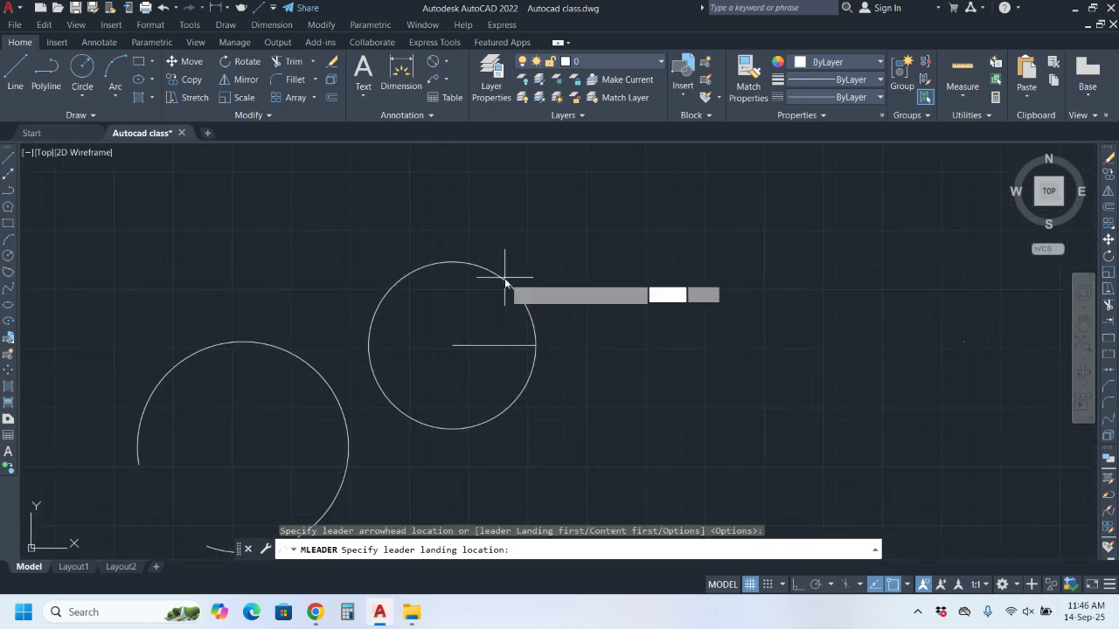
pyautogui.click(587, 199)
pyautogui.scroll(4, 603, 208)
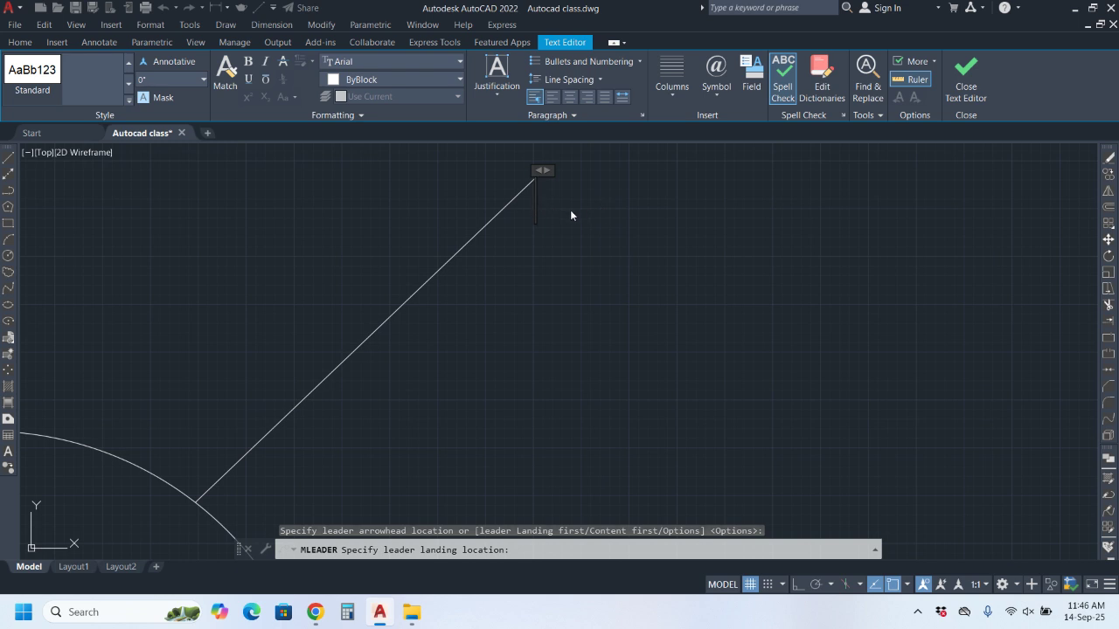
pyautogui.write('10"')
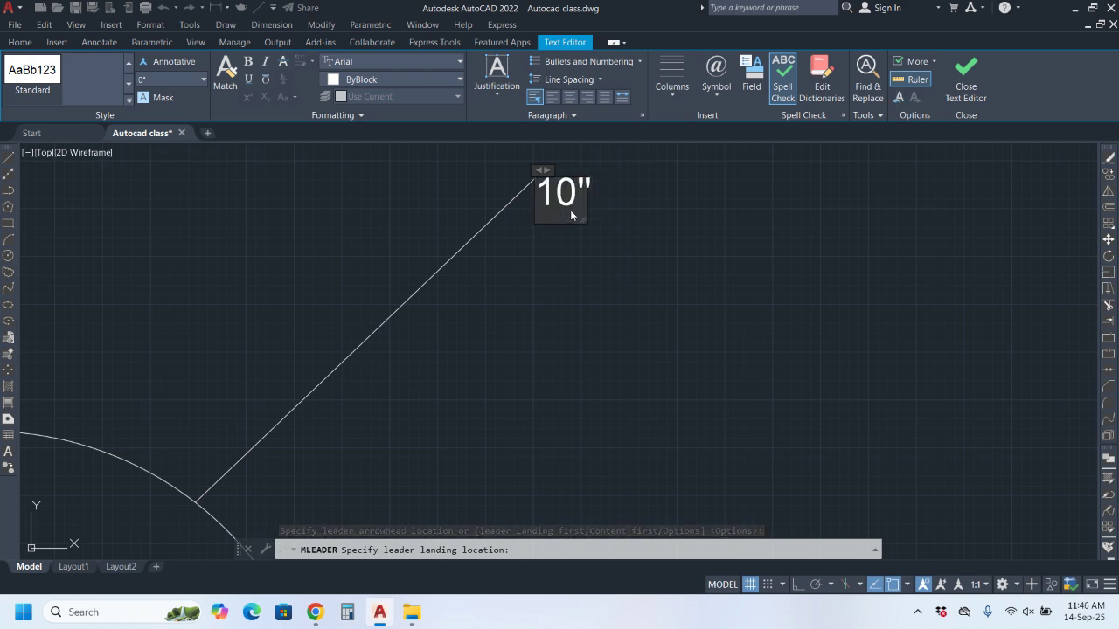
pyautogui.write(' cir')
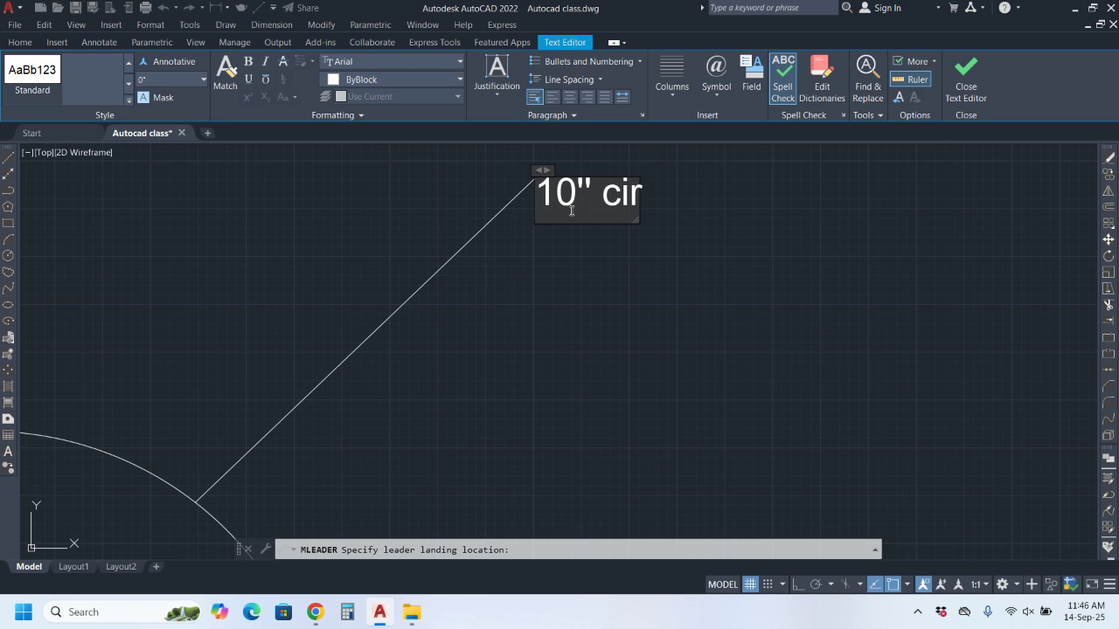
pyautogui.write('cle')
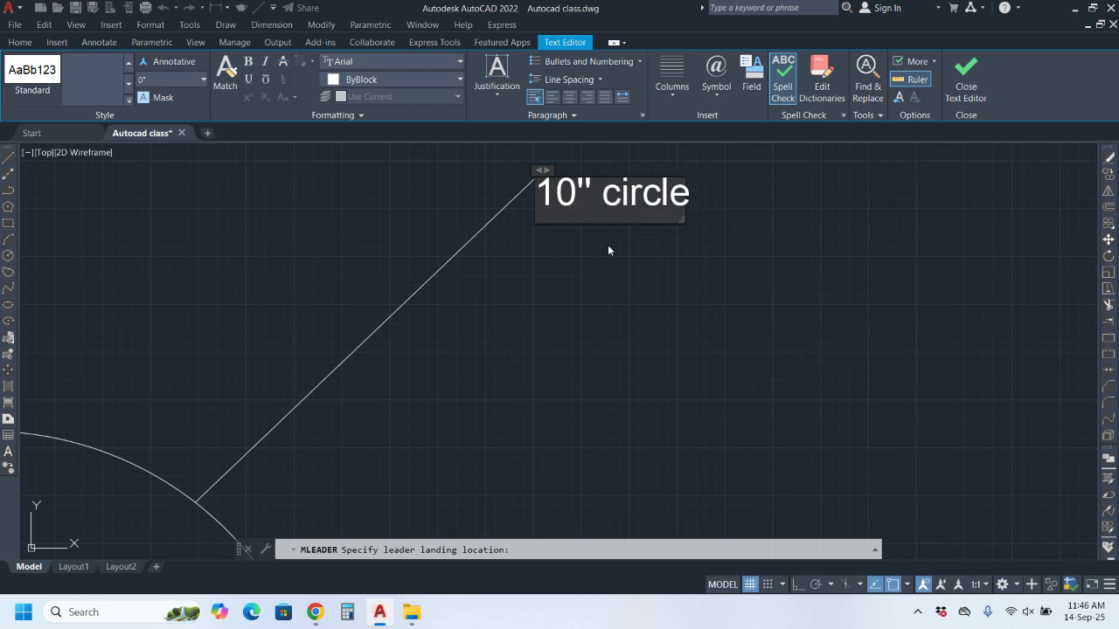
pyautogui.click(608, 251)
# Step: Set the height of the whole 10" circle leader text to 50'
pyautogui.scroll(2, 542, 178)
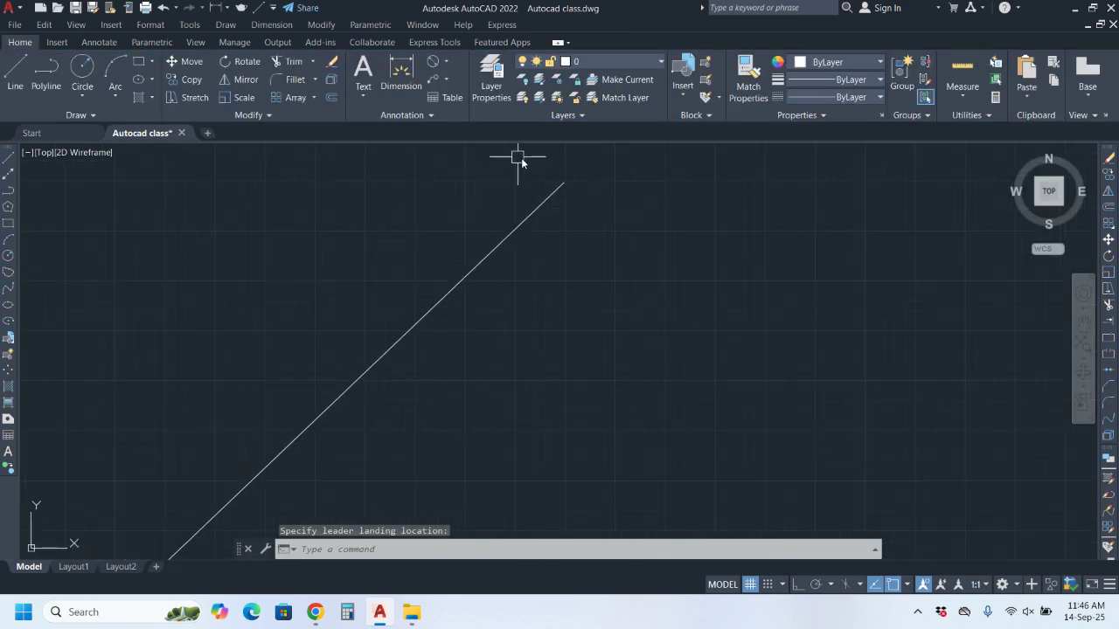
pyautogui.scroll(2, 522, 163)
pyautogui.moveTo(626, 211)
pyautogui.mouseDown(button='middle')
pyautogui.moveTo(550, 201)
pyautogui.moveTo(437, 284)
pyautogui.mouseUp(button='middle')
pyautogui.scroll(1, 527, 311)
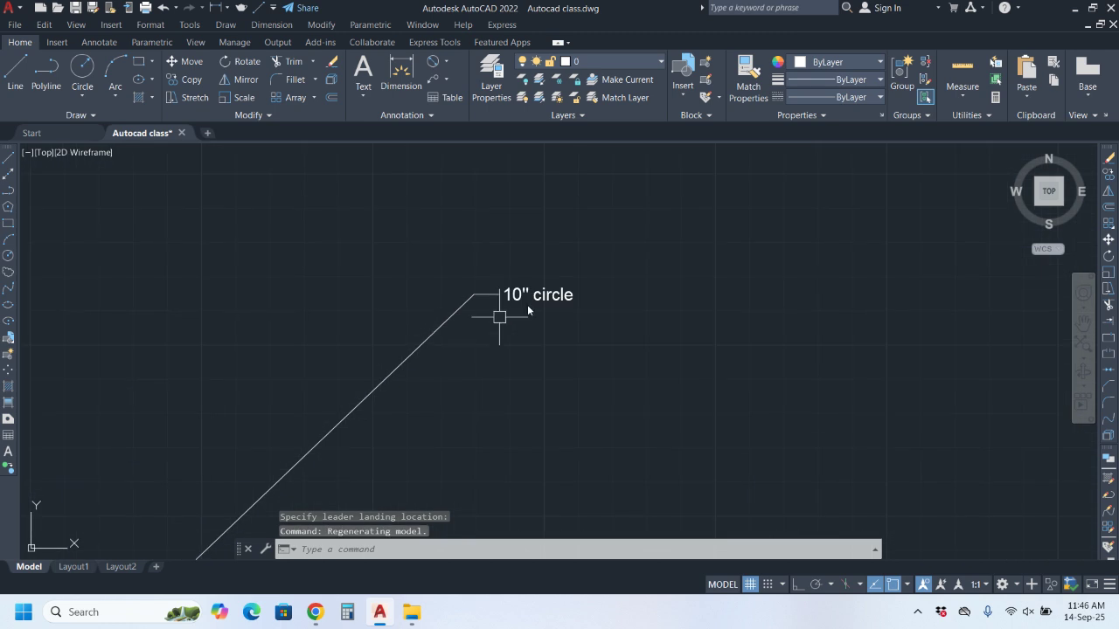
pyautogui.scroll(3, 529, 306)
pyautogui.doubleClick(536, 282)
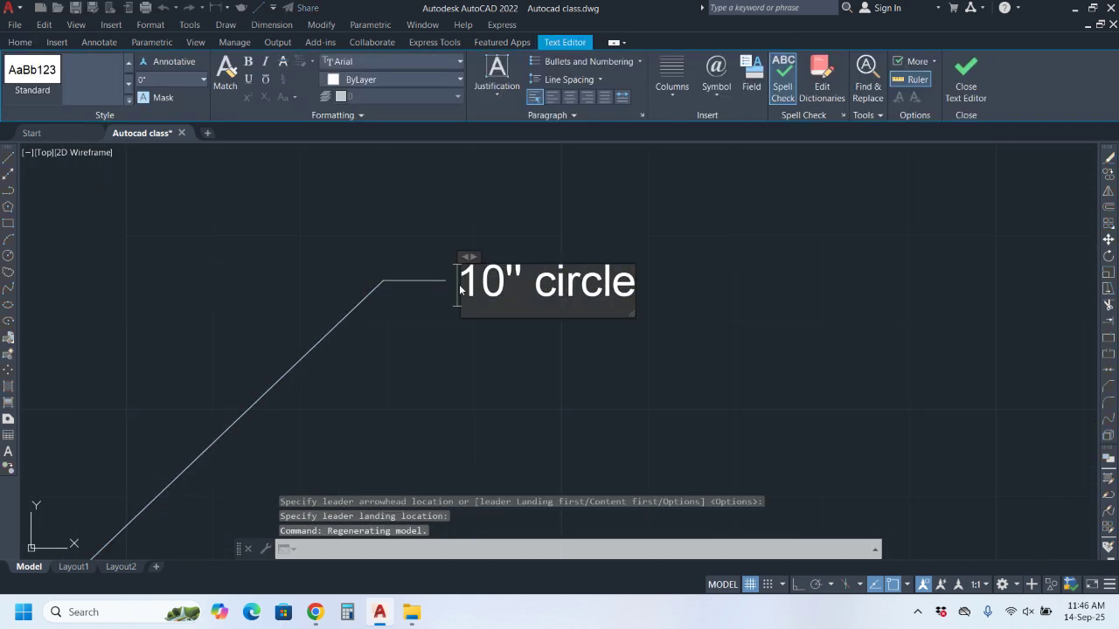
pyautogui.tripleClick(501, 295)
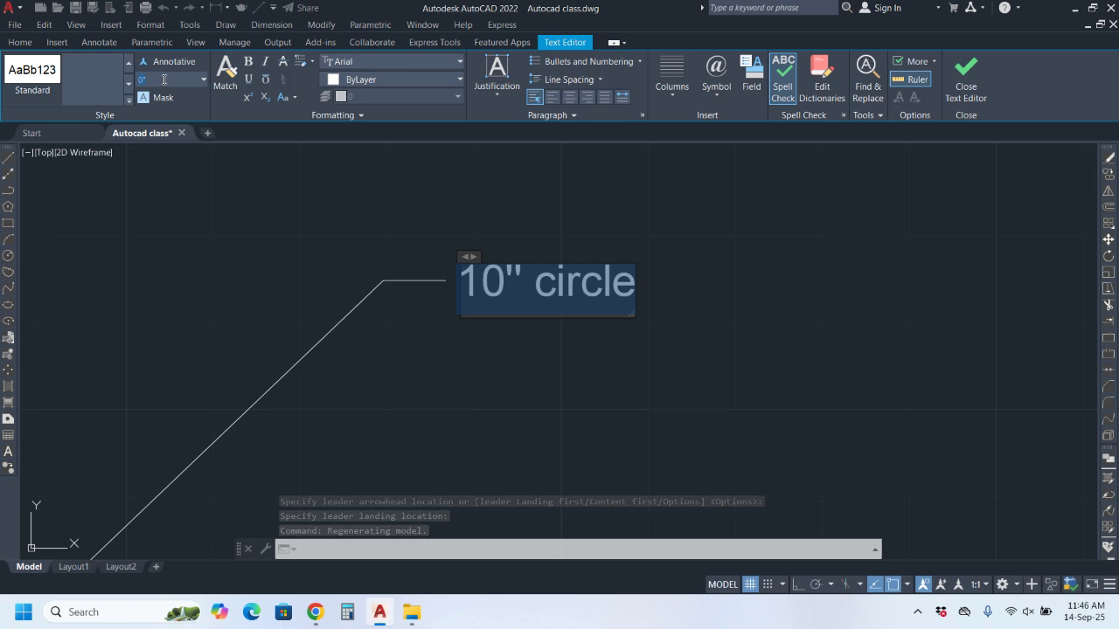
pyautogui.write("50'")
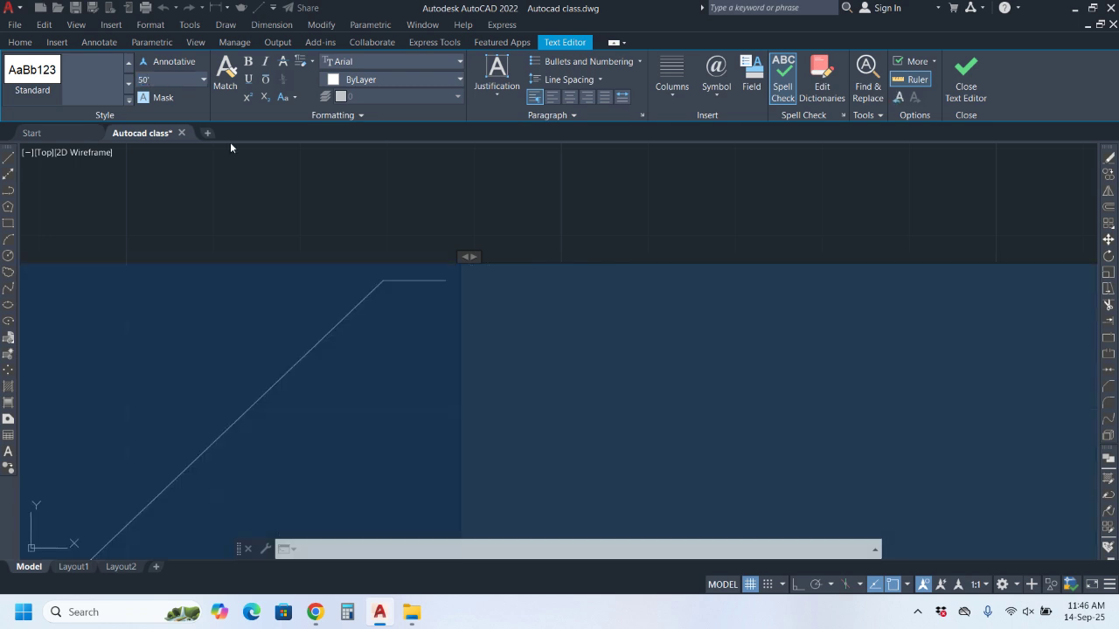
pyautogui.click(548, 271)
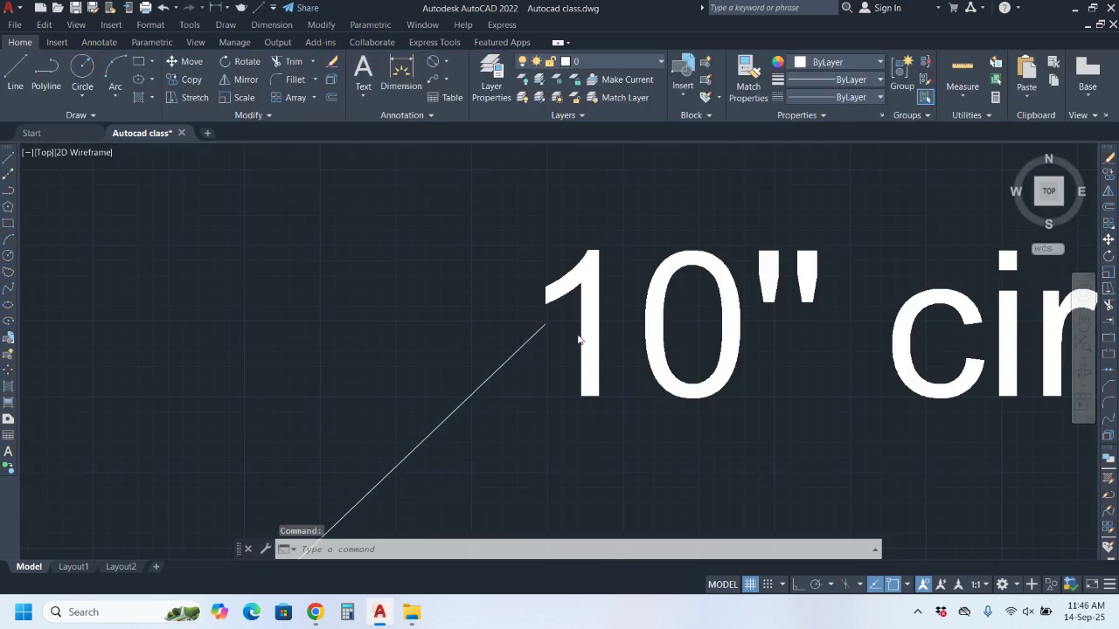
# Step: Examine the enlarged leader text in relation to the leader line and the circle
pyautogui.scroll(-6, 578, 339)
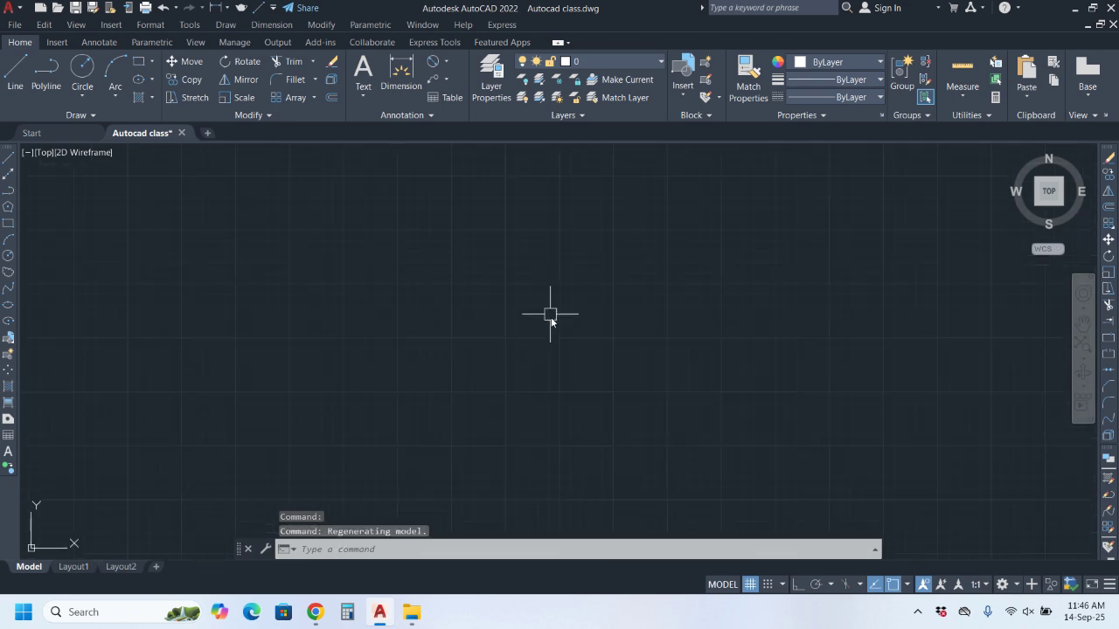
pyautogui.scroll(-3, 545, 302)
pyautogui.scroll(5, 524, 267)
pyautogui.scroll(8, 409, 325)
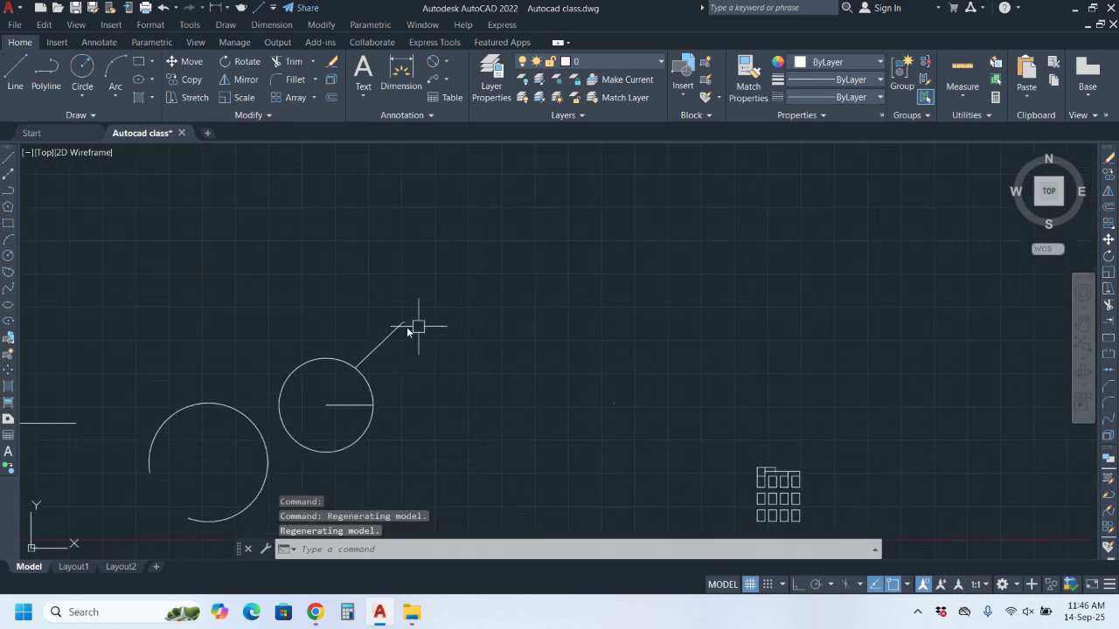
pyautogui.moveTo(424, 290); pyautogui.dragTo(520, 242, button='middle')
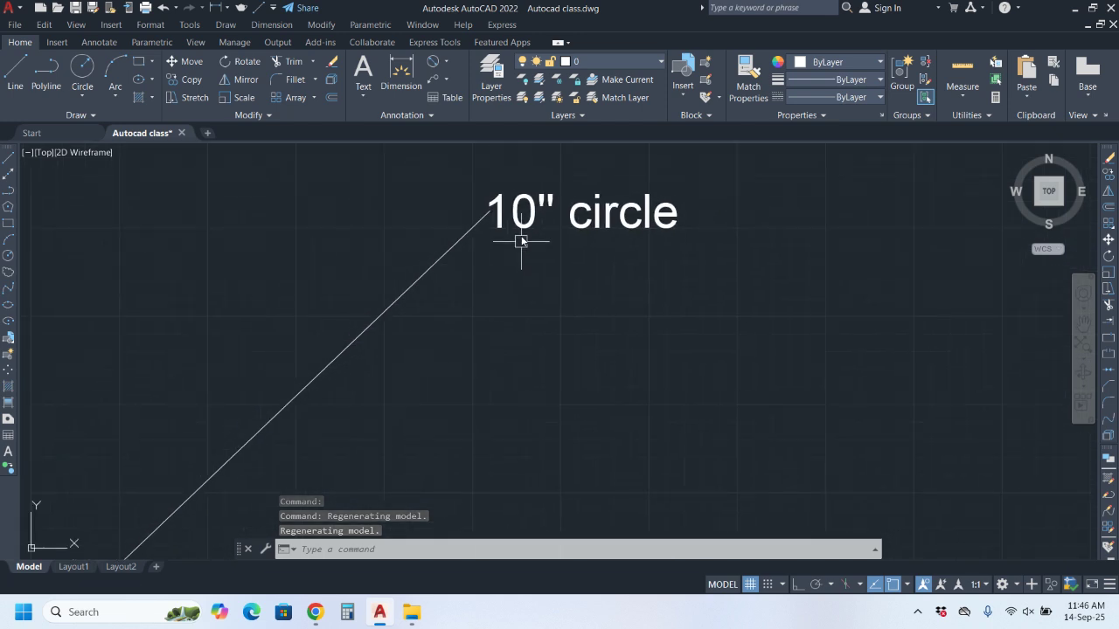
pyautogui.scroll(-4, 669, 215)
pyautogui.scroll(1, 507, 315)
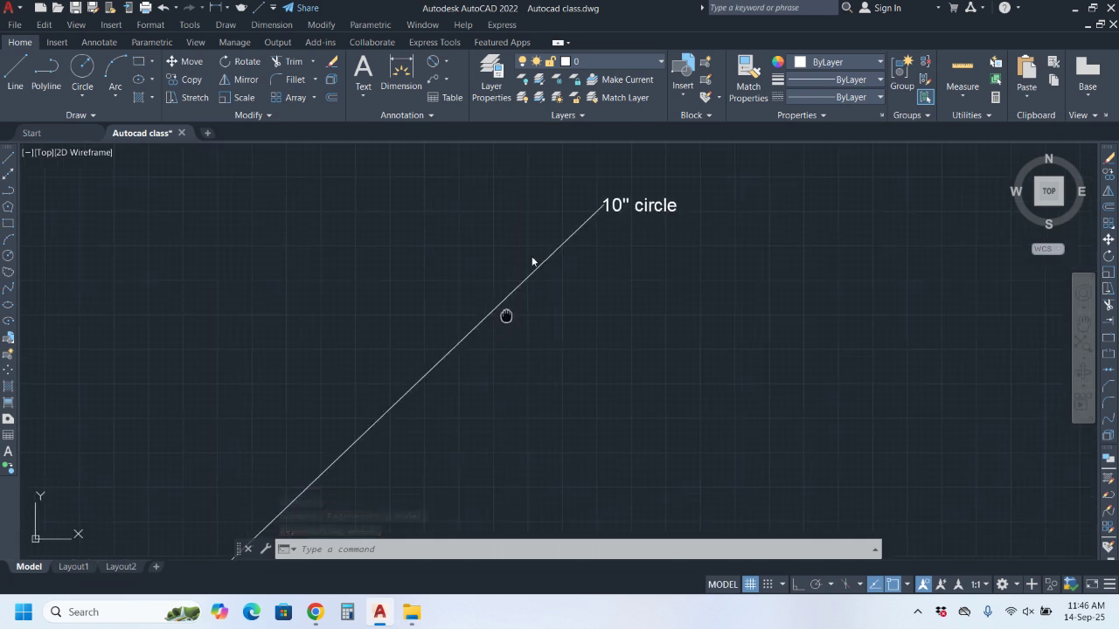
# Step: Select the multileader at the point where it touches the circle and open its full properties
pyautogui.scroll(3, 532, 265)
pyautogui.scroll(-5, 467, 367)
pyautogui.scroll(5, 467, 367)
pyautogui.scroll(3, 350, 405)
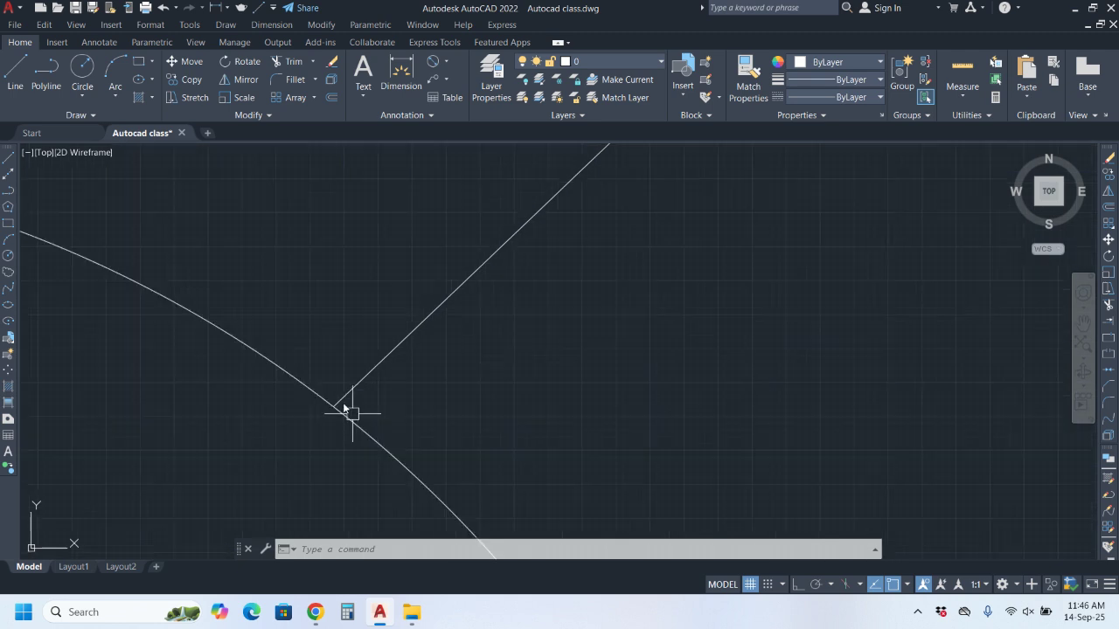
pyautogui.click(346, 392)
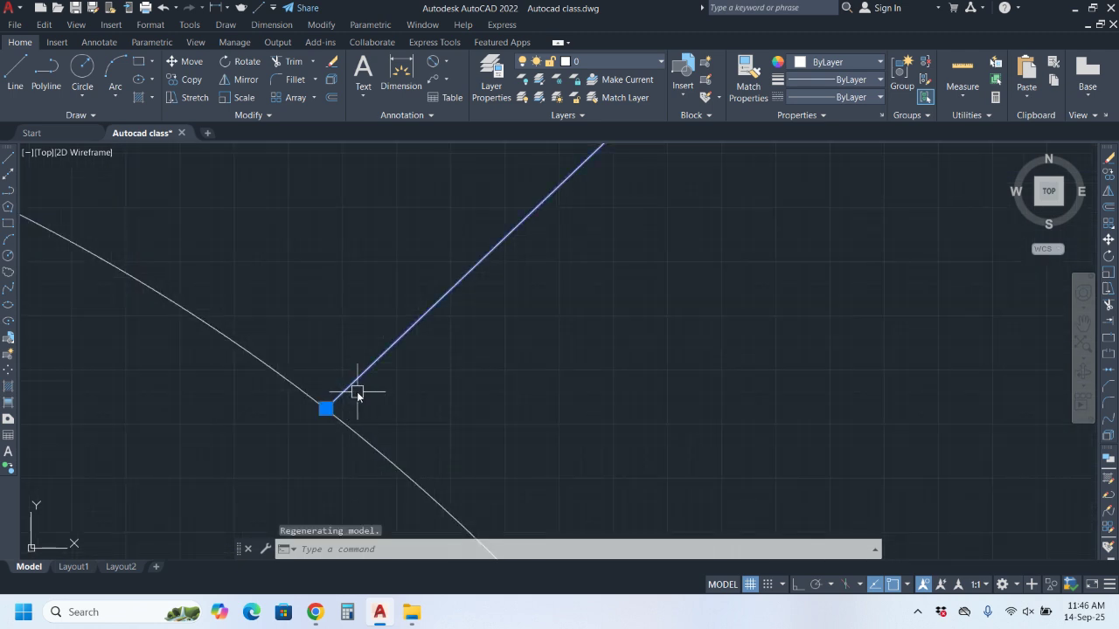
pyautogui.scroll(-2, 367, 367)
pyautogui.scroll(4, 320, 367)
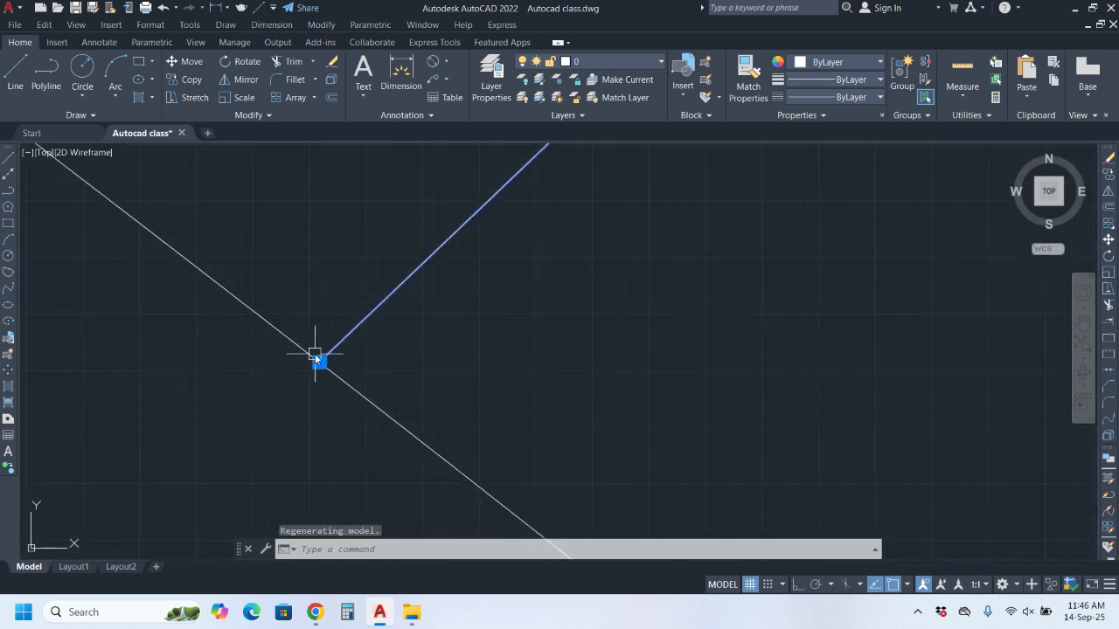
pyautogui.rightClick(355, 439)
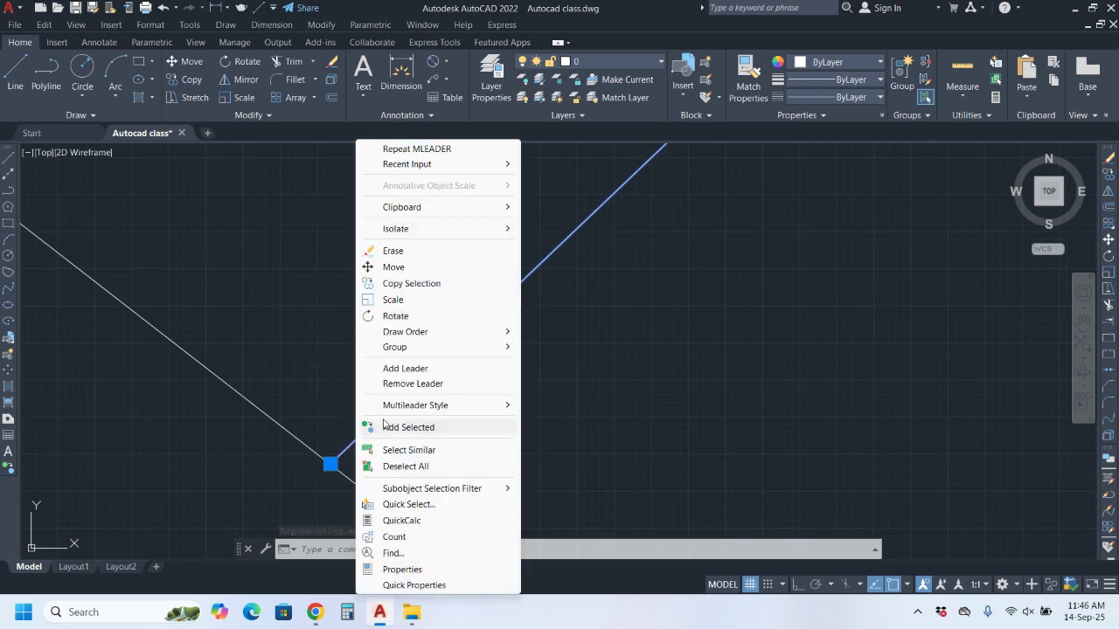
pyautogui.click(402, 570)
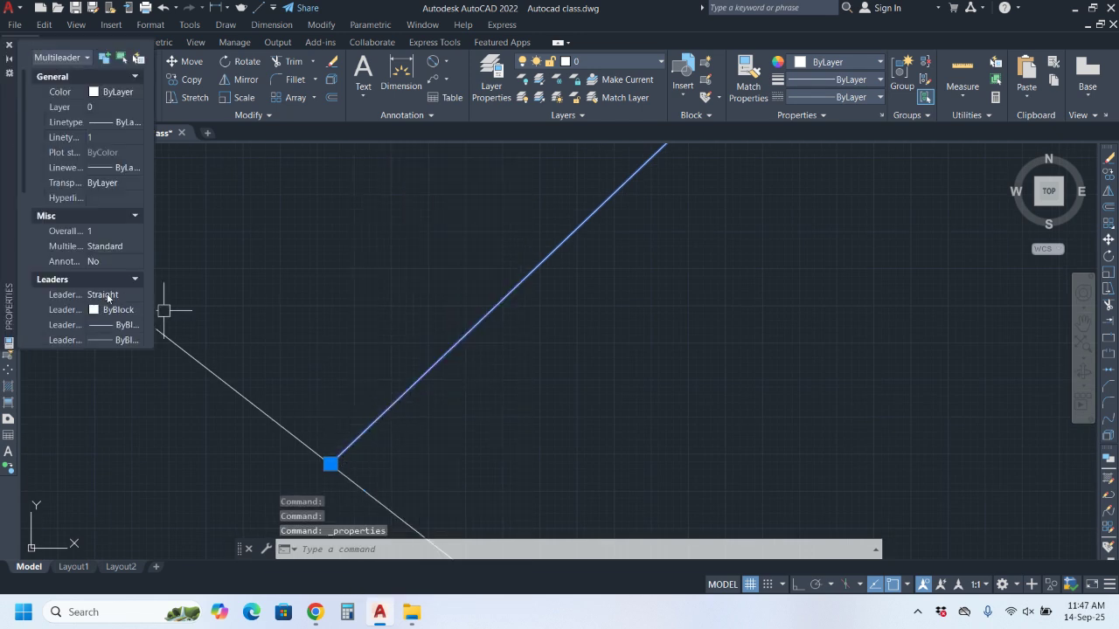
# Step: Set the multileader's arrowhead size to 50 in its properties, then clear the selection
pyautogui.scroll(-3, 99, 196)
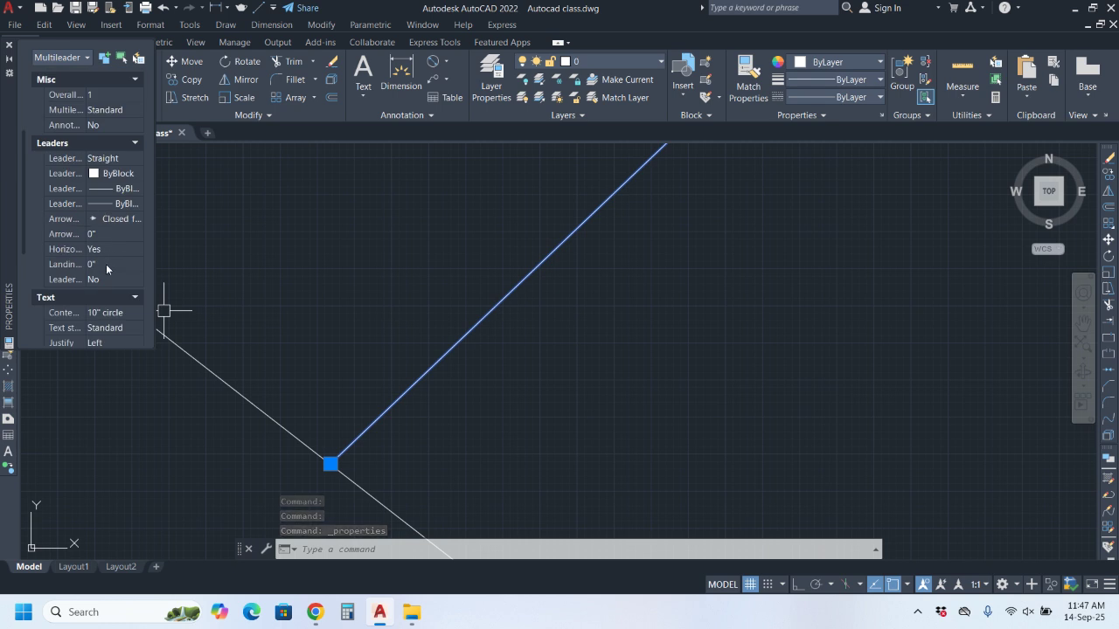
pyautogui.scroll(-3, 106, 264)
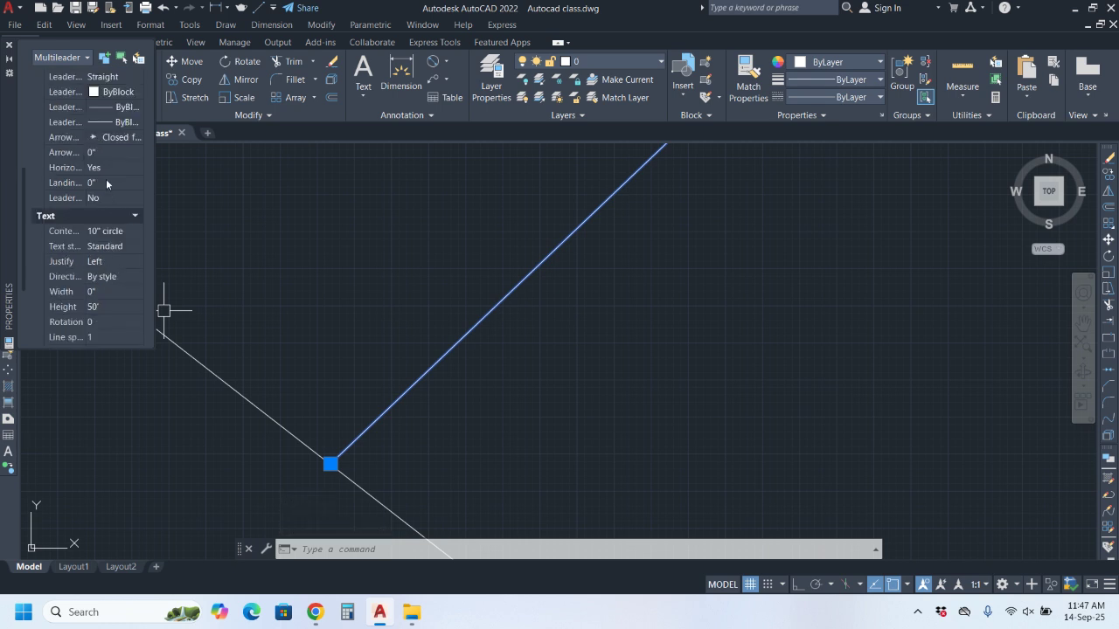
pyautogui.scroll(-2, 106, 184)
pyautogui.scroll(-2, 123, 280)
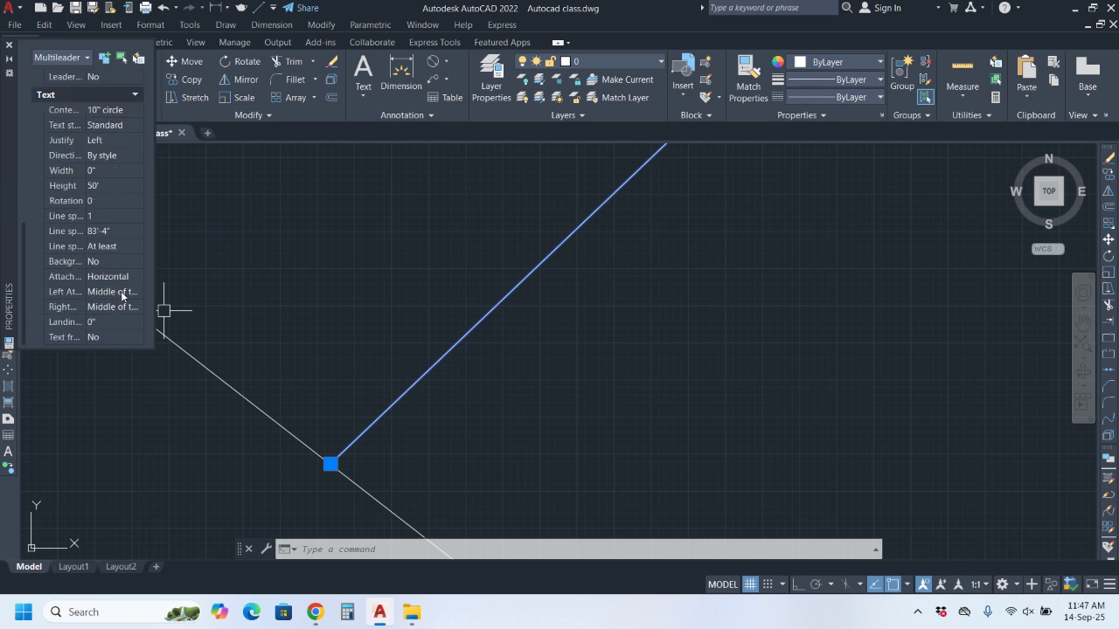
pyautogui.scroll(5, 114, 262)
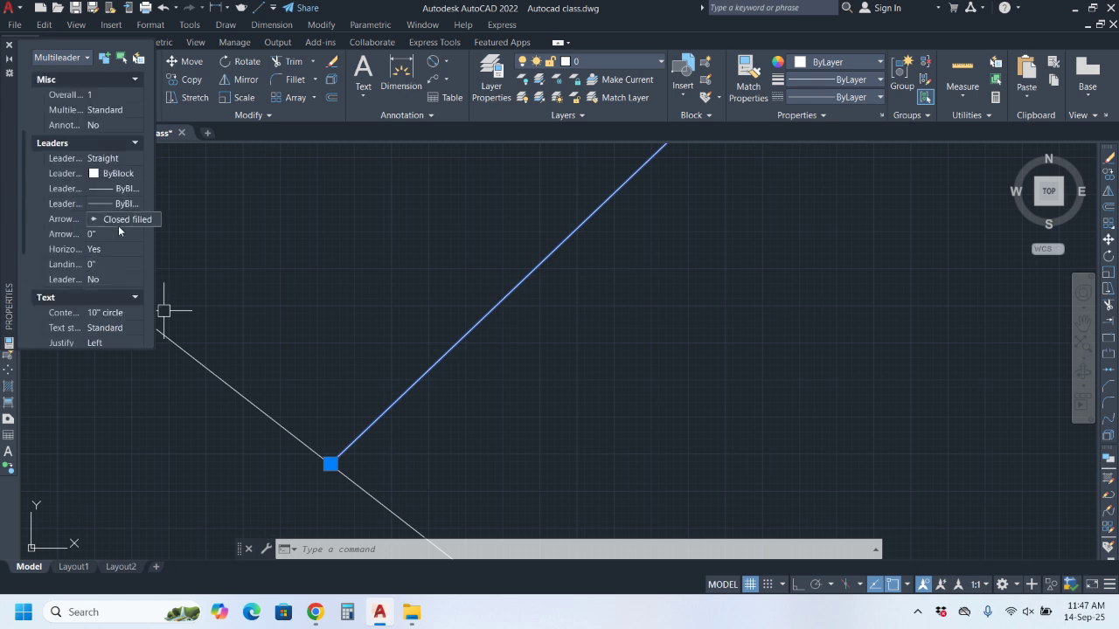
pyautogui.scroll(3, 110, 149)
pyautogui.scroll(-3, 123, 219)
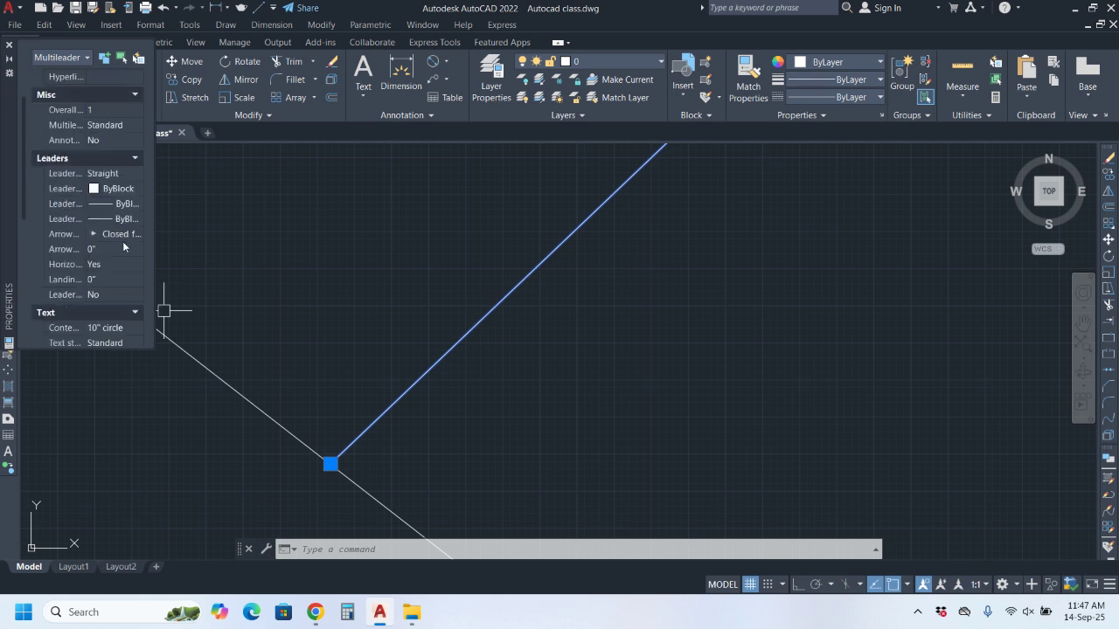
pyautogui.click(110, 250)
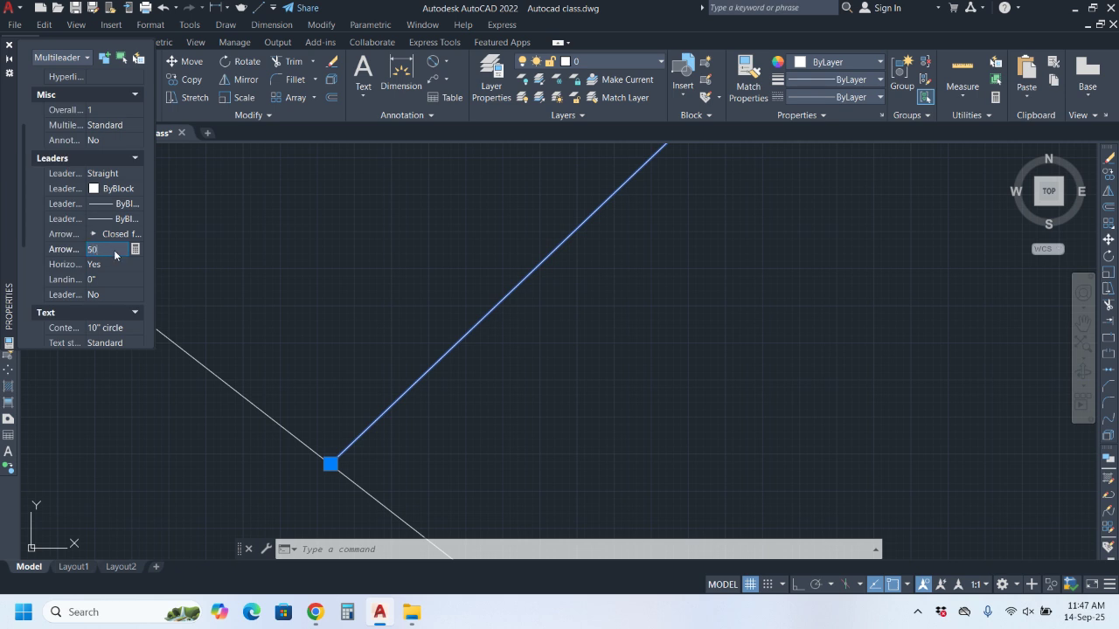
pyautogui.press('Return')
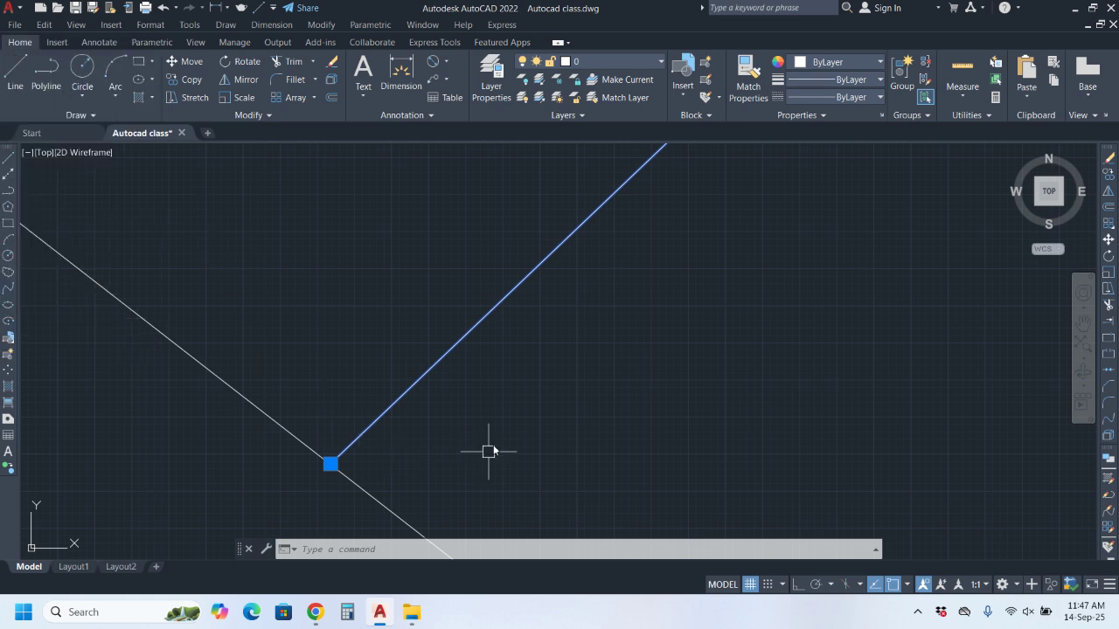
pyautogui.press('Escape')
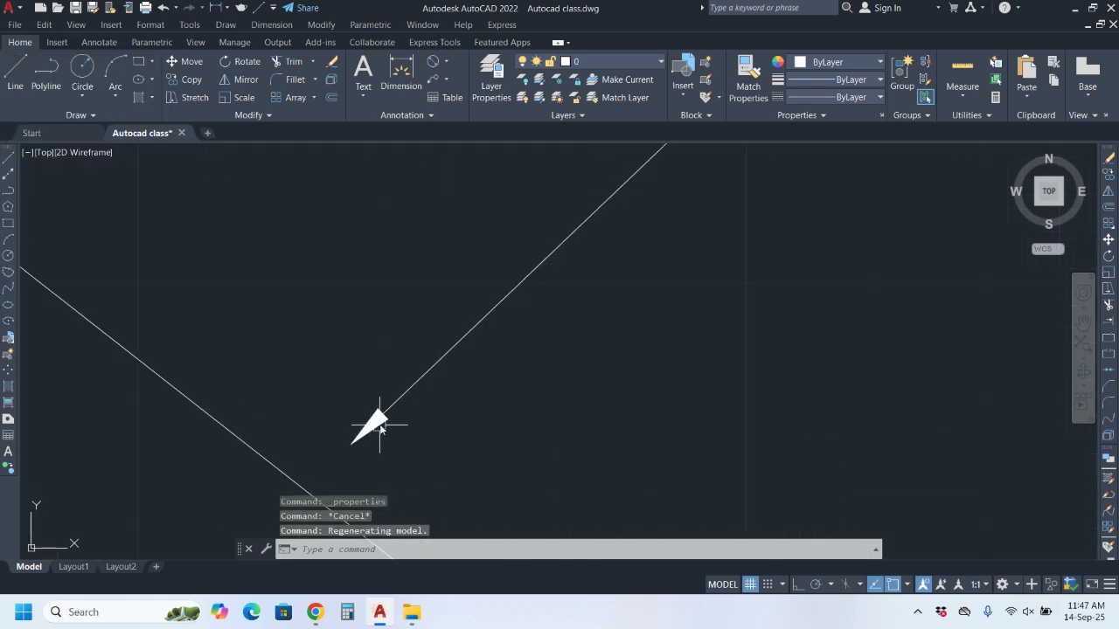
# Step: Examine the multileader from its arrowhead on the circle to its text end, leaving nothing selected
pyautogui.scroll(-5, 660, 300)
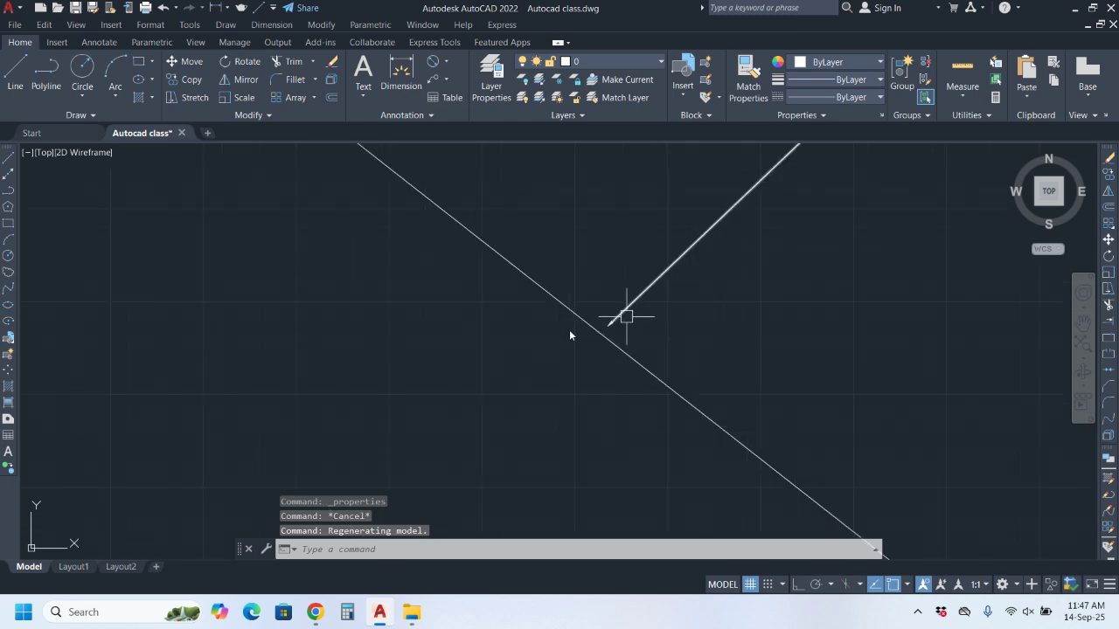
pyautogui.moveTo(626, 316); pyautogui.dragTo(475, 338, button='middle')
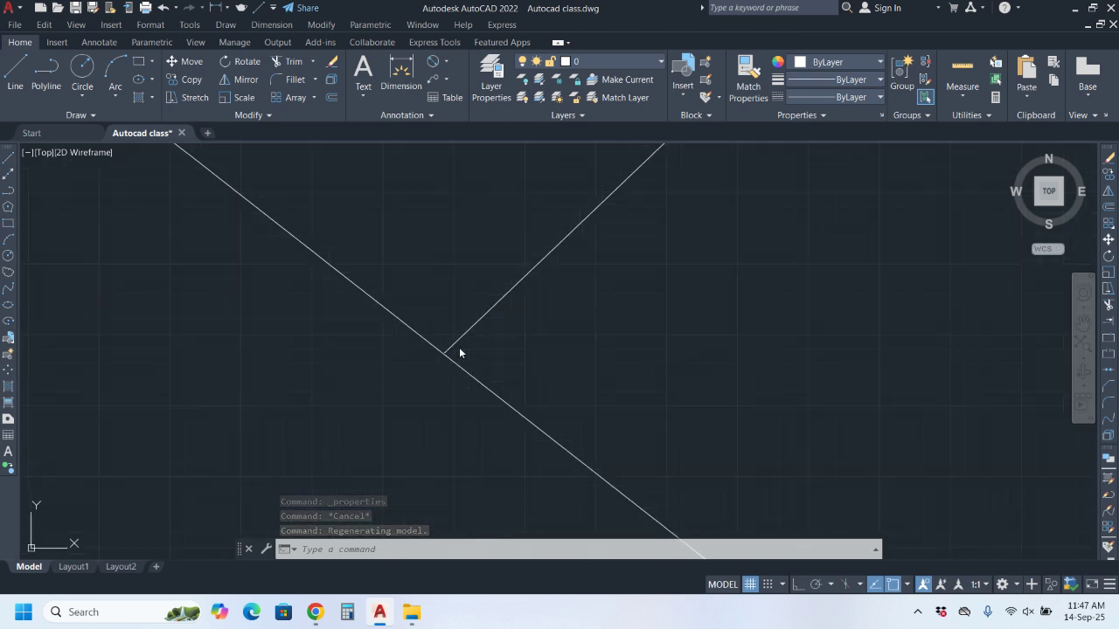
pyautogui.scroll(-3, 457, 352)
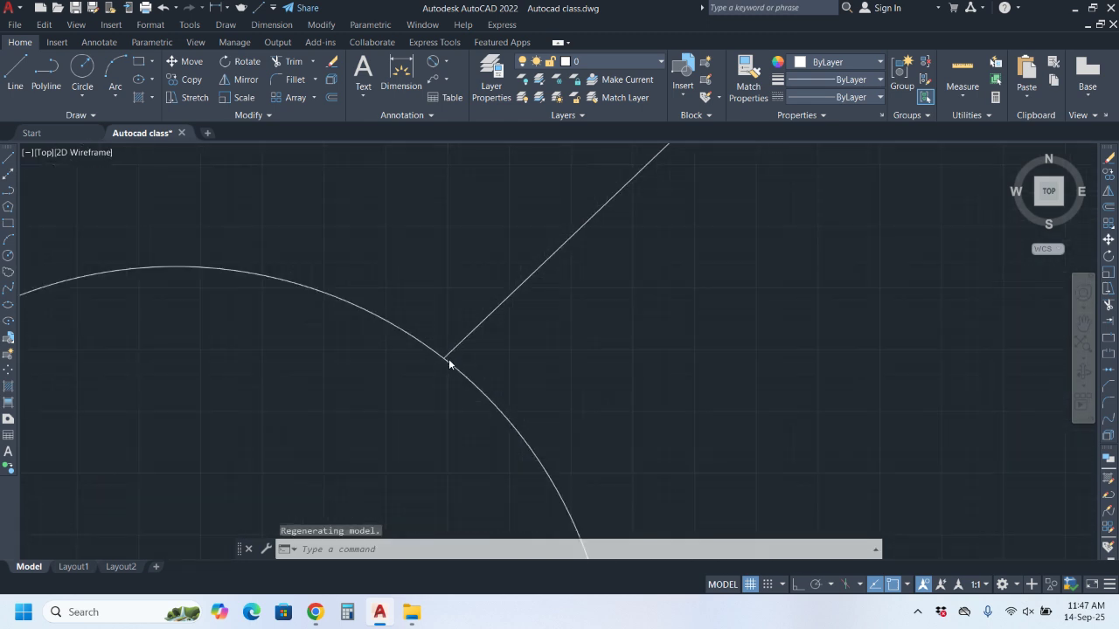
pyautogui.scroll(-3, 449, 358)
pyautogui.scroll(3, 491, 313)
pyautogui.click(512, 307)
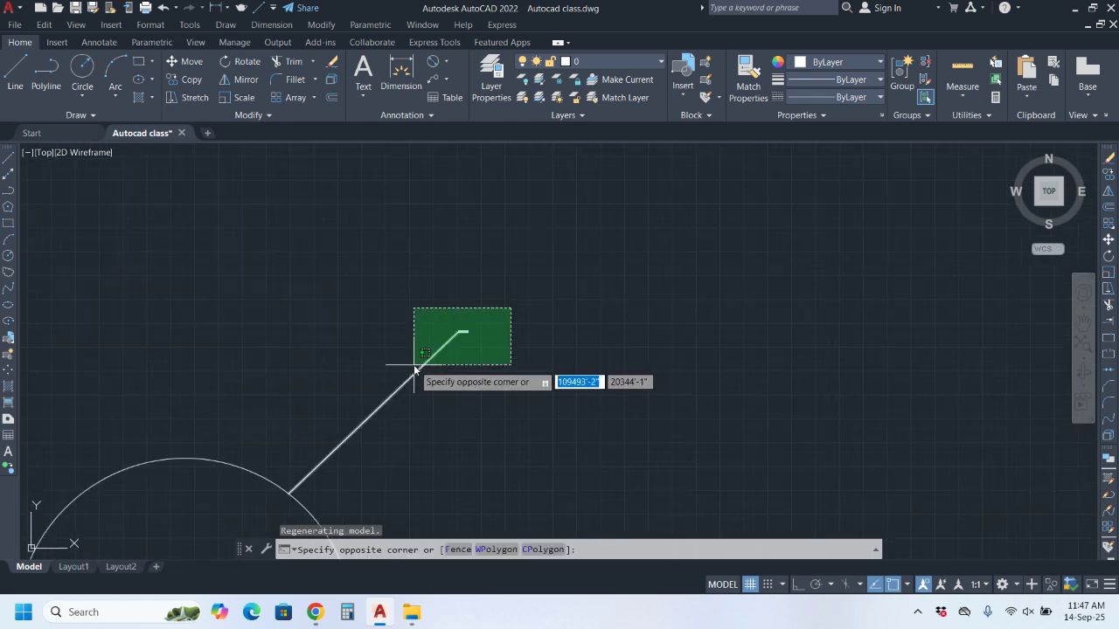
pyautogui.press('Escape')
pyautogui.scroll(-3, 472, 236)
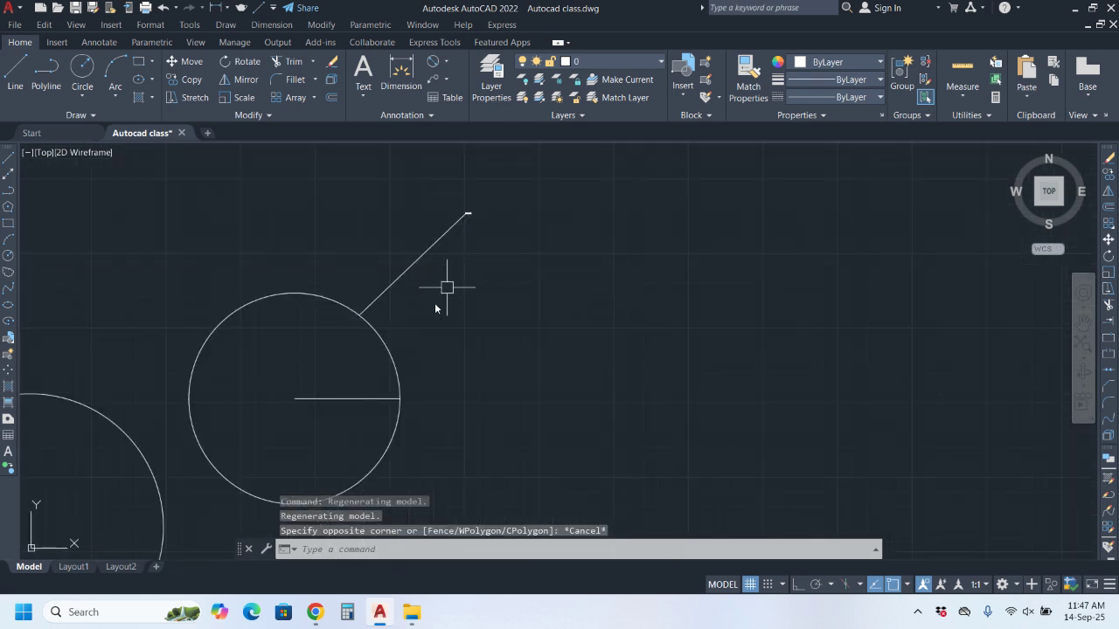
# Step: Add a leader to the circle's multileader, with its arrowhead on the horizontal radius line inside the circle
pyautogui.click(447, 79)
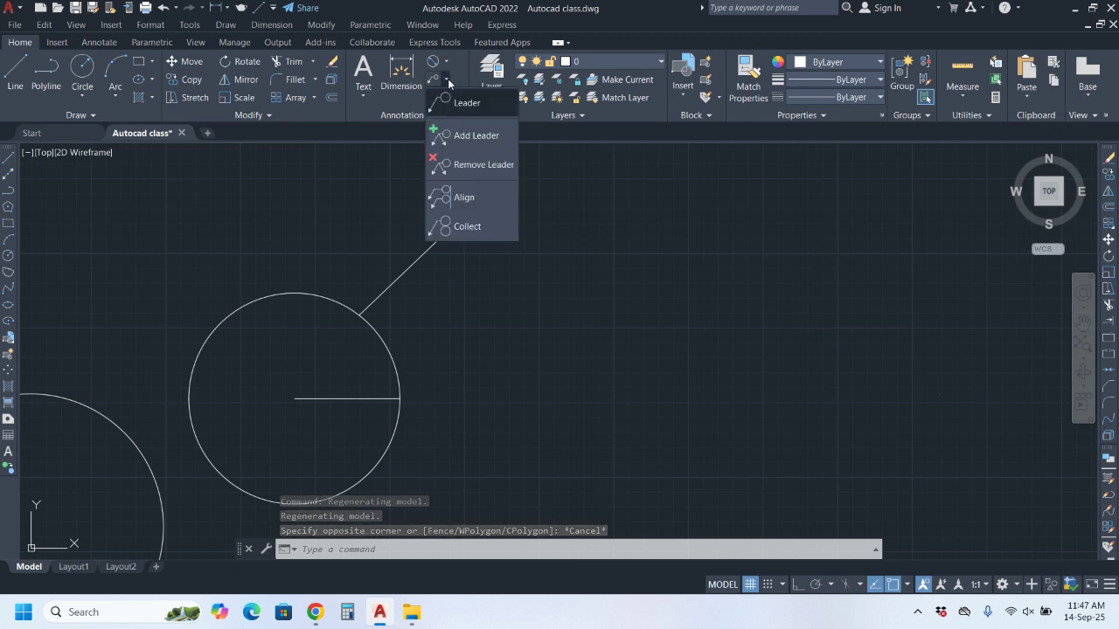
pyautogui.click(466, 137)
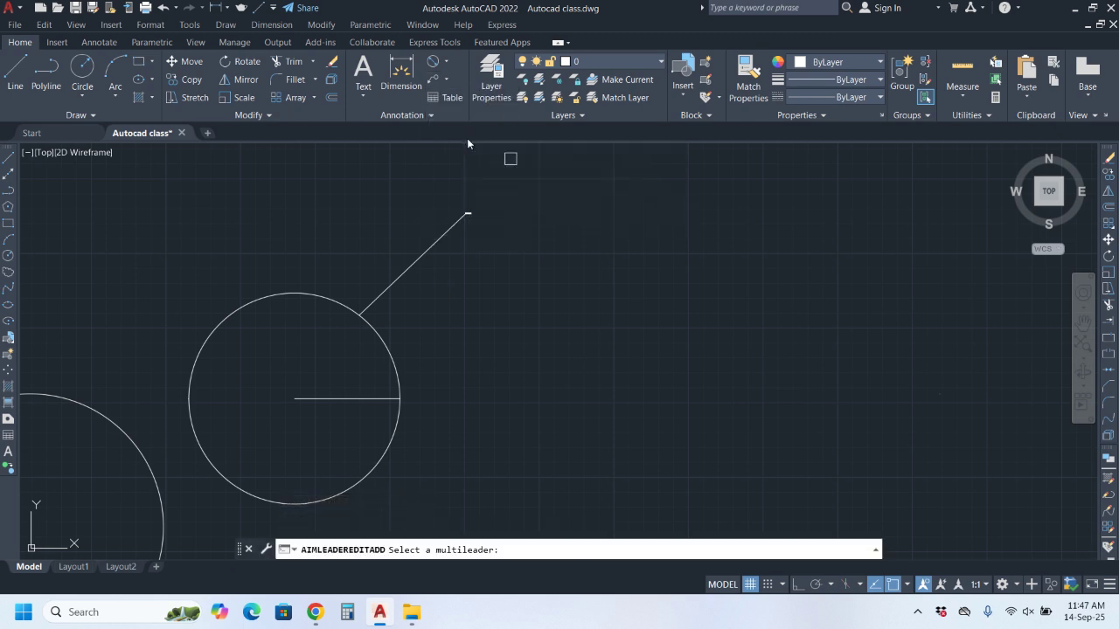
pyautogui.click(378, 341)
pyautogui.click(425, 252)
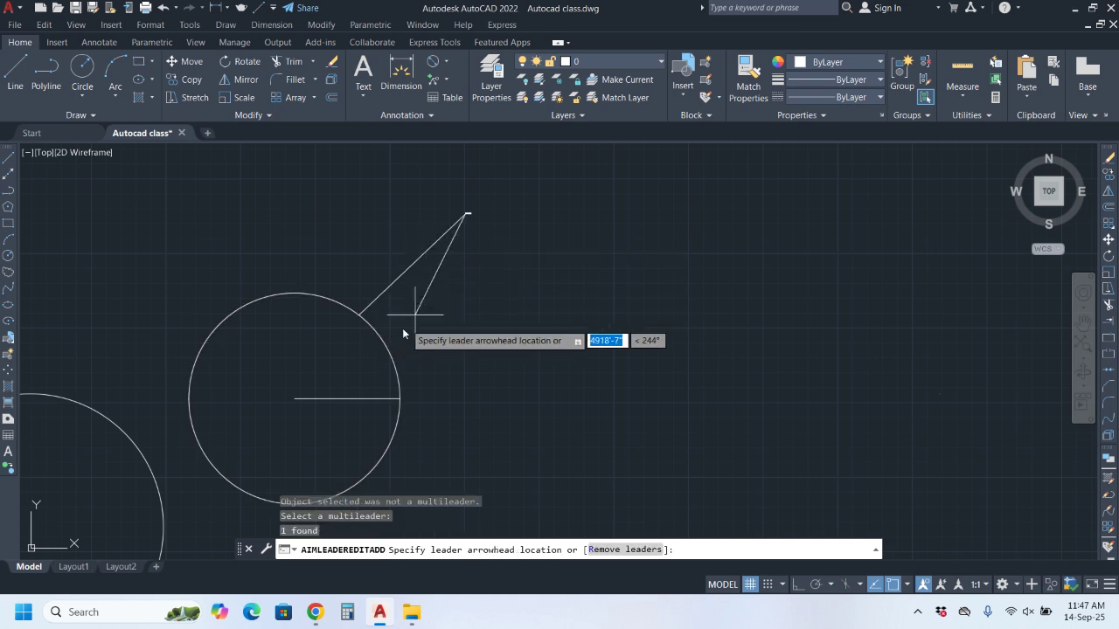
pyautogui.click(374, 400)
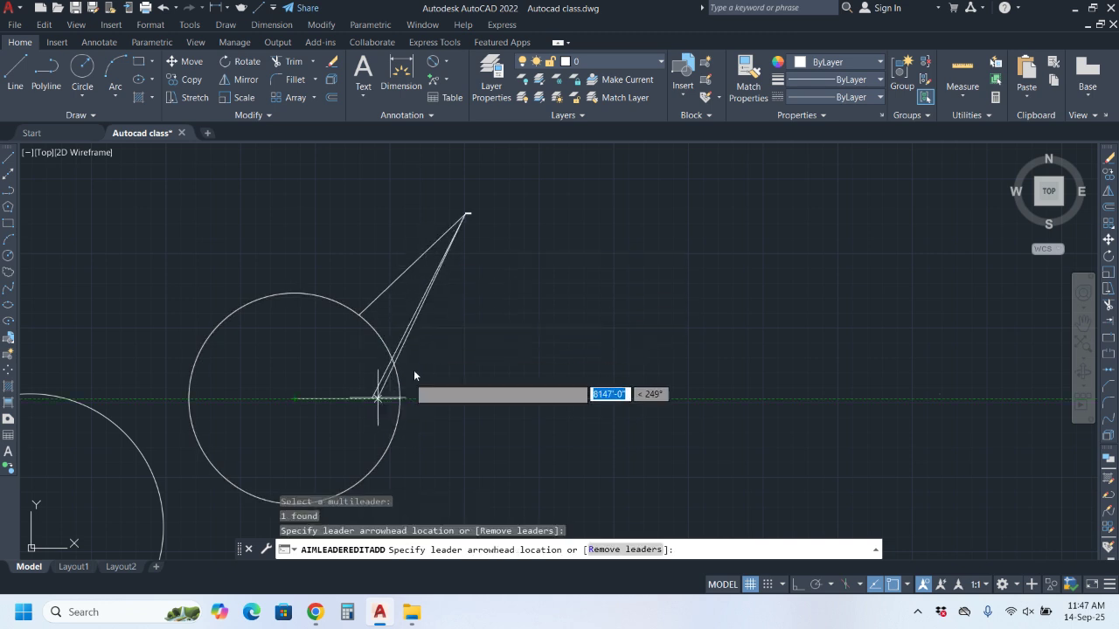
# Step: Add another leader with its arrowhead in the empty area between the circle and the grid of small rectangles, and finish adding
pyautogui.scroll(-5, 487, 282)
pyautogui.scroll(5, 482, 276)
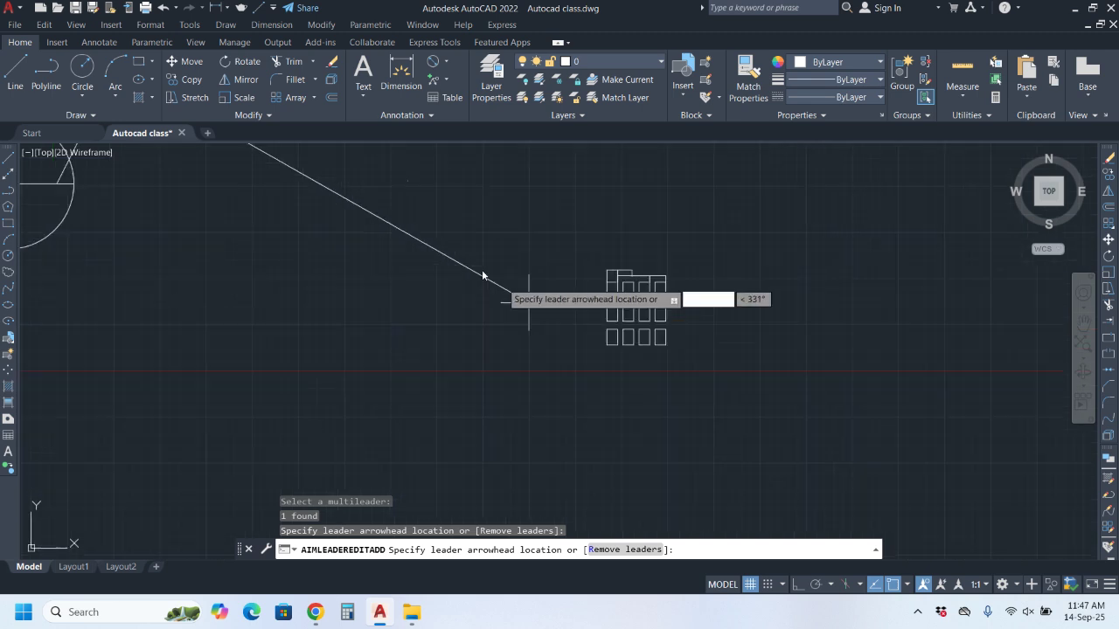
pyautogui.click(406, 180)
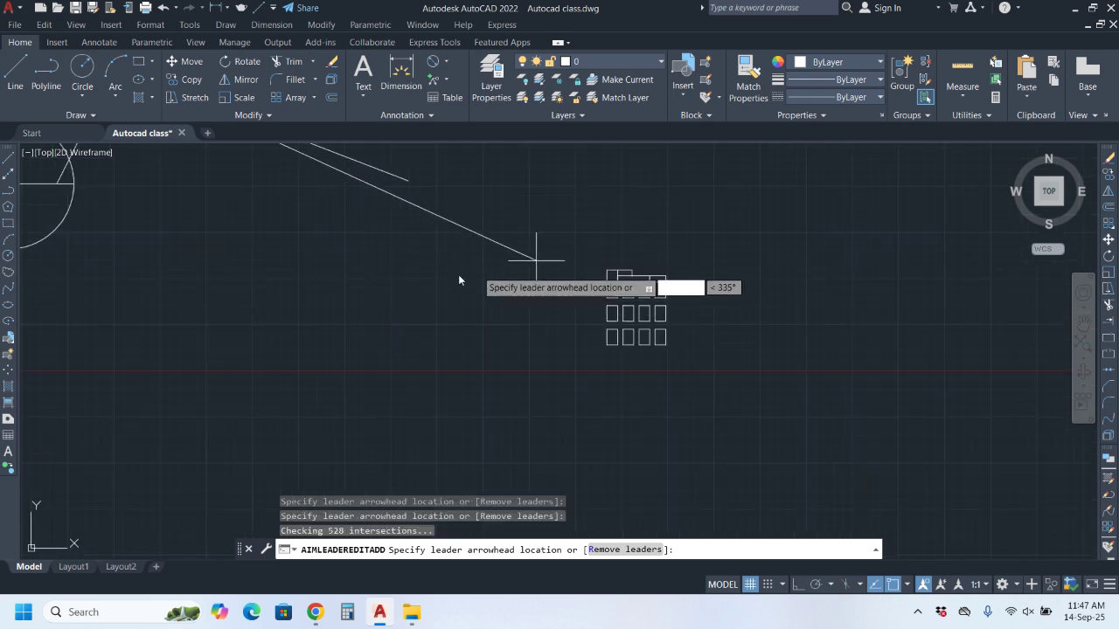
pyautogui.rightClick(493, 229)
pyautogui.click(525, 231)
pyautogui.scroll(-4, 487, 258)
pyautogui.scroll(10, 418, 226)
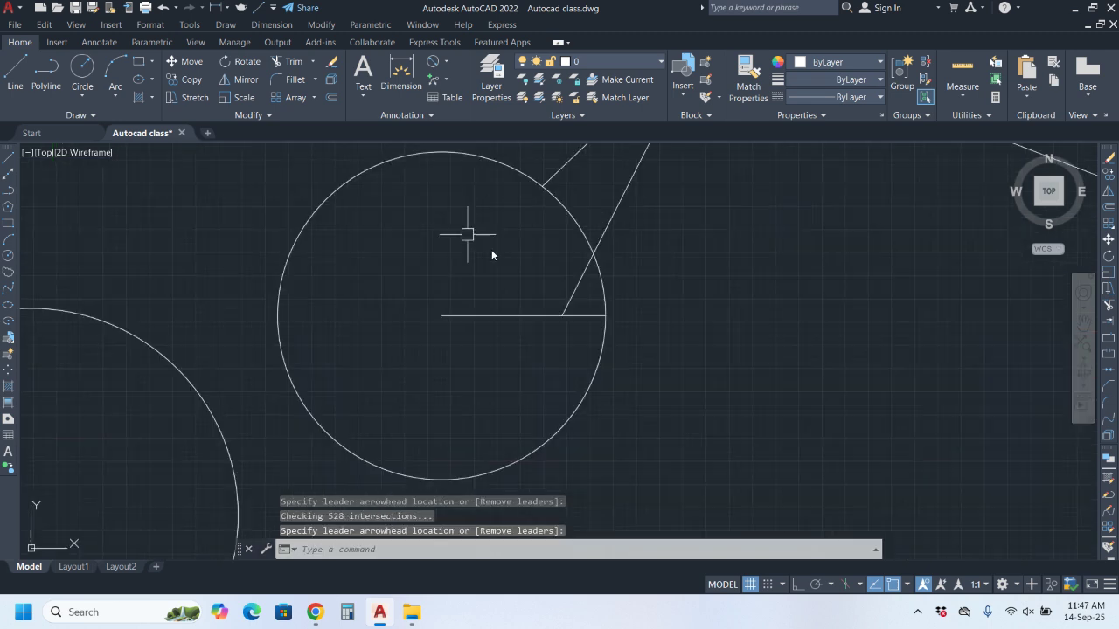
# Step: Try to match properties using the multileader as the source object, and examine the added leader's end on the radius line
pyautogui.scroll(1, 317, 394)
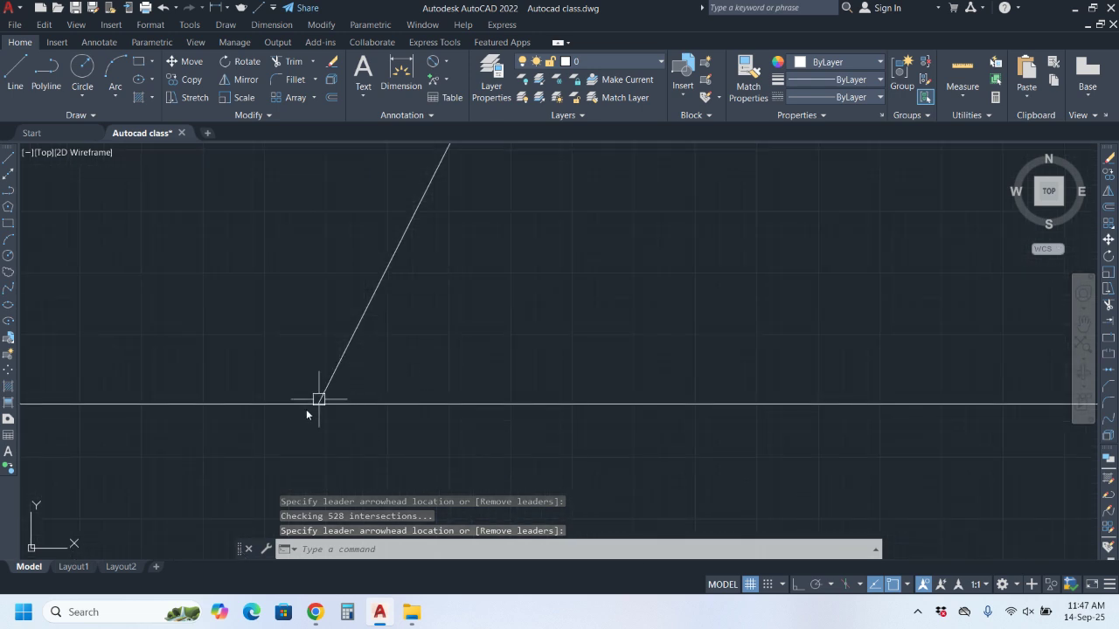
pyautogui.scroll(-1, 320, 399)
pyautogui.moveTo(370, 367)
pyautogui.mouseDown(button='middle')
pyautogui.moveTo(424, 378)
pyautogui.moveTo(595, 280)
pyautogui.mouseUp(button='middle')
pyautogui.click(749, 77)
pyautogui.scroll(-5, 462, 330)
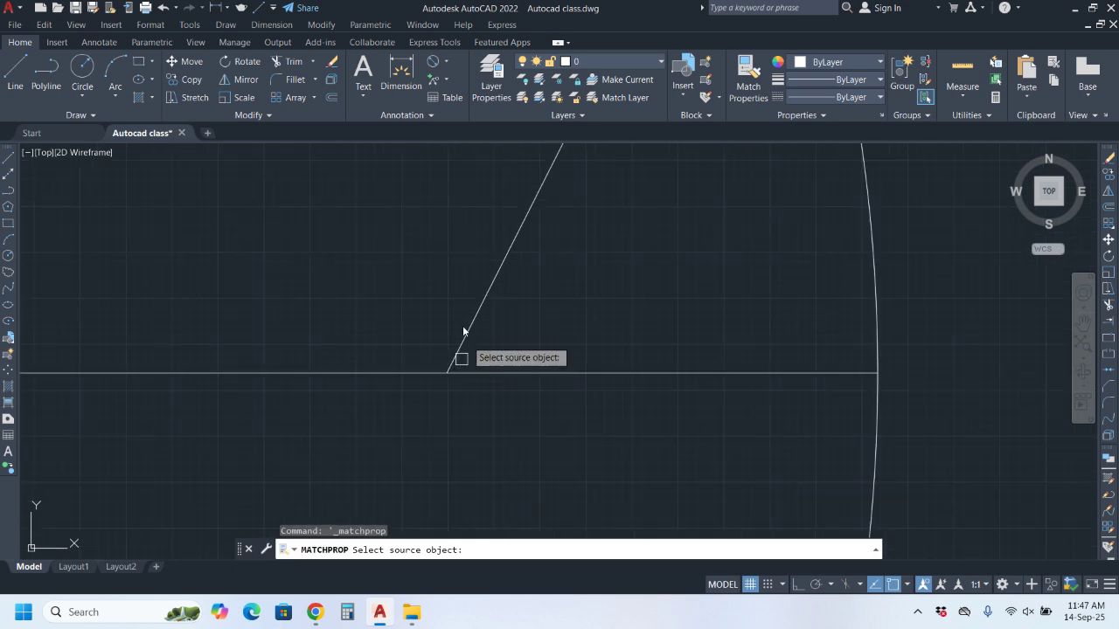
pyautogui.click(469, 191)
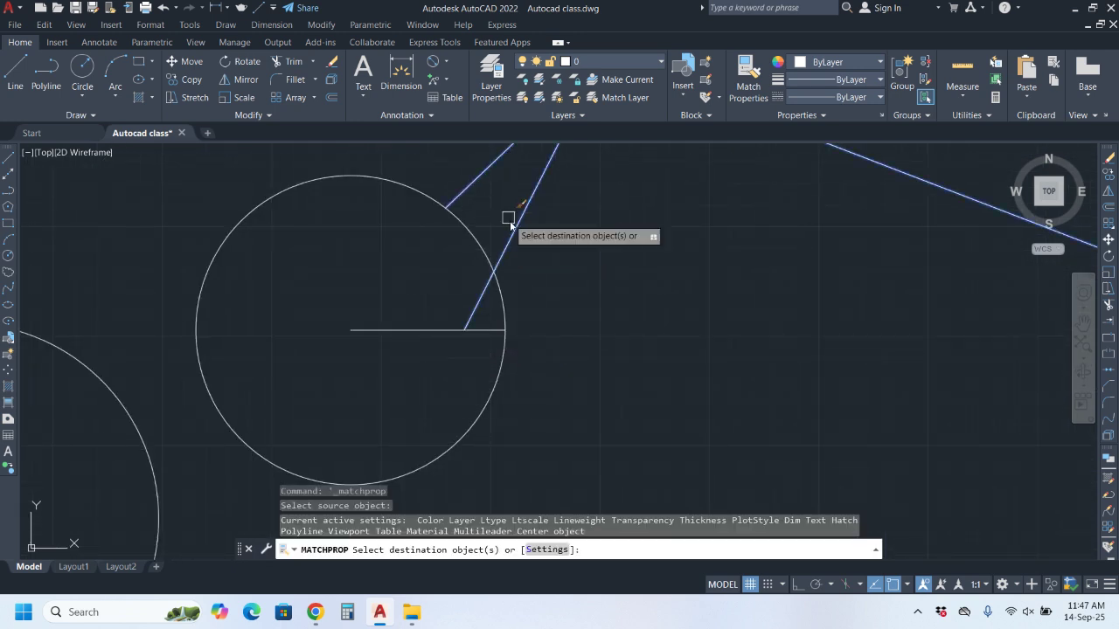
pyautogui.press('Escape')
pyautogui.scroll(3, 464, 322)
pyautogui.scroll(3, 322, 357)
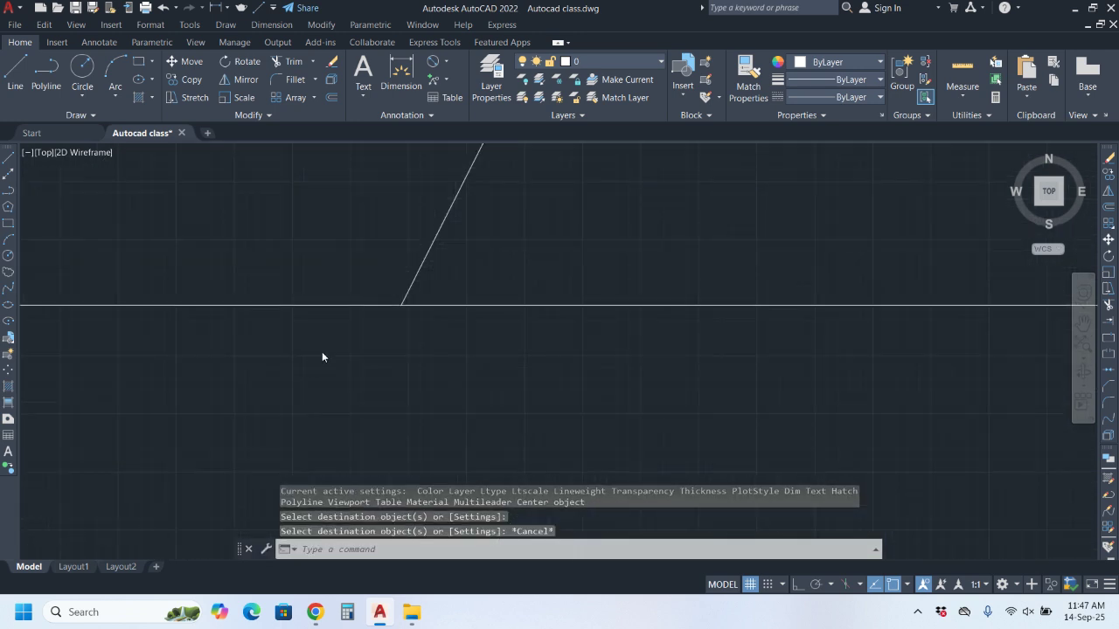
pyautogui.moveTo(402, 305)
pyautogui.mouseDown(button='middle')
pyautogui.moveTo(470, 262)
pyautogui.moveTo(387, 312)
pyautogui.moveTo(343, 367)
pyautogui.moveTo(375, 349)
pyautogui.moveTo(429, 243)
pyautogui.moveTo(442, 303)
pyautogui.mouseUp(button='middle')
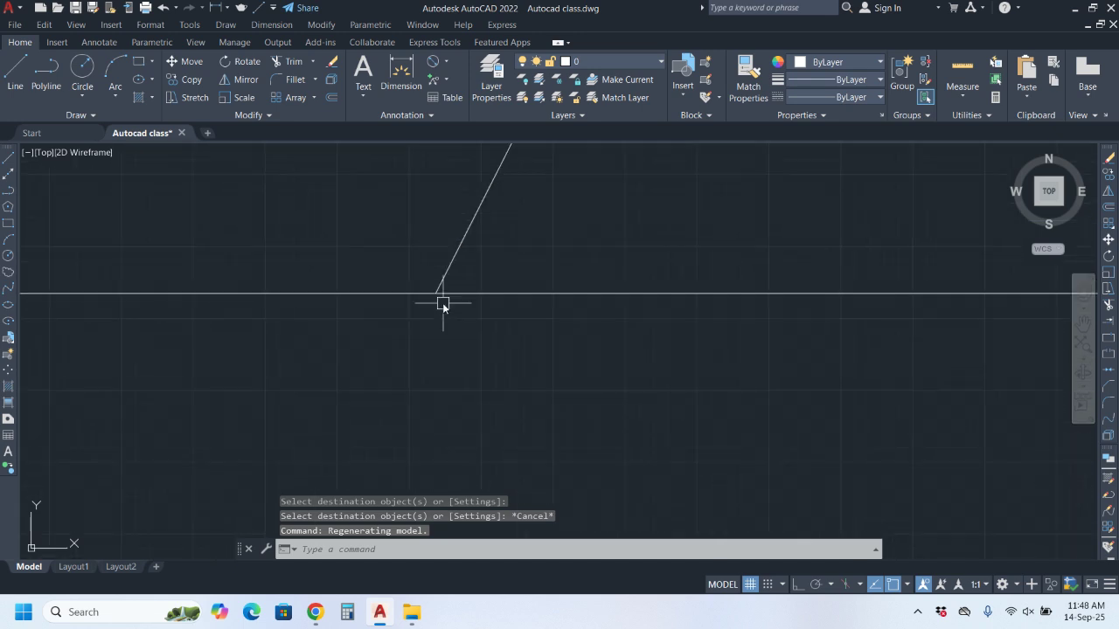
pyautogui.click(446, 80)
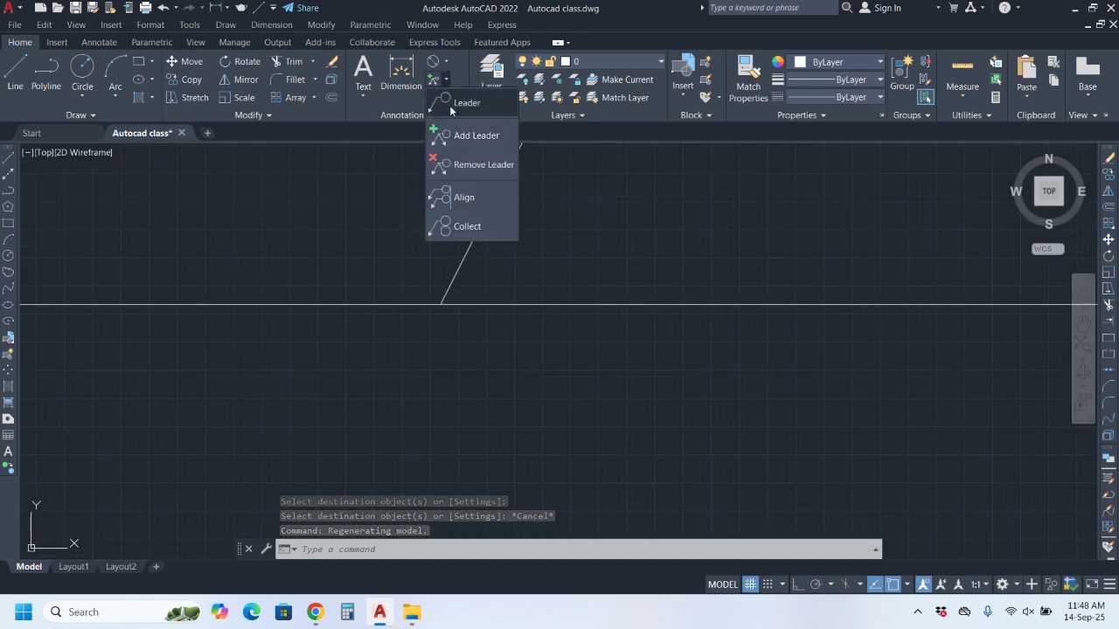
pyautogui.click(463, 199)
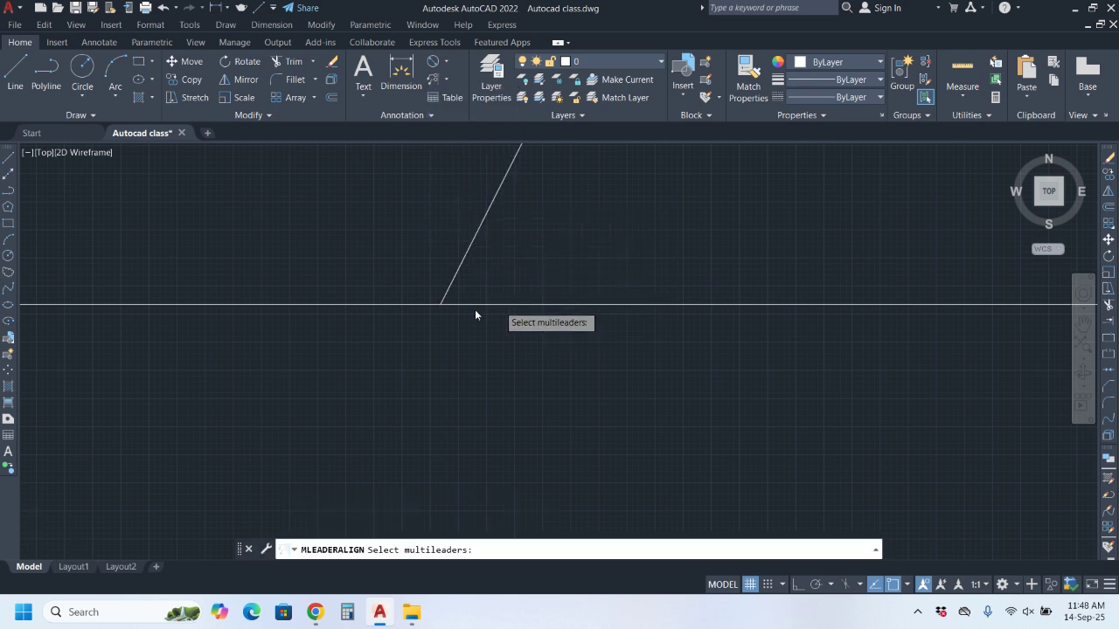
pyautogui.press('Escape')
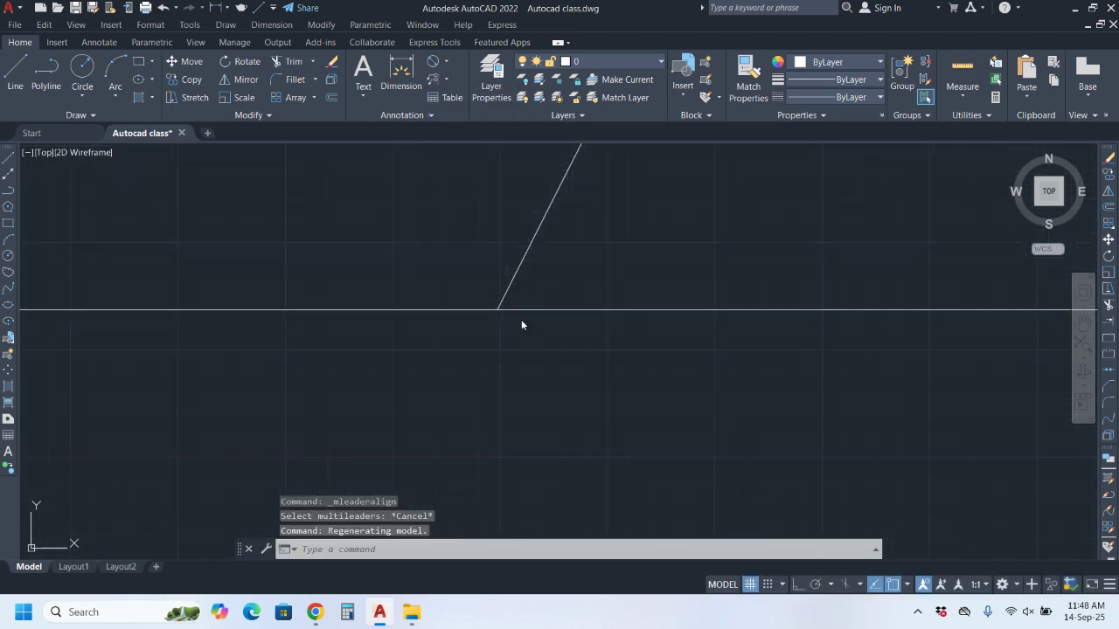
pyautogui.scroll(5, 497, 369)
pyautogui.scroll(-5, 498, 370)
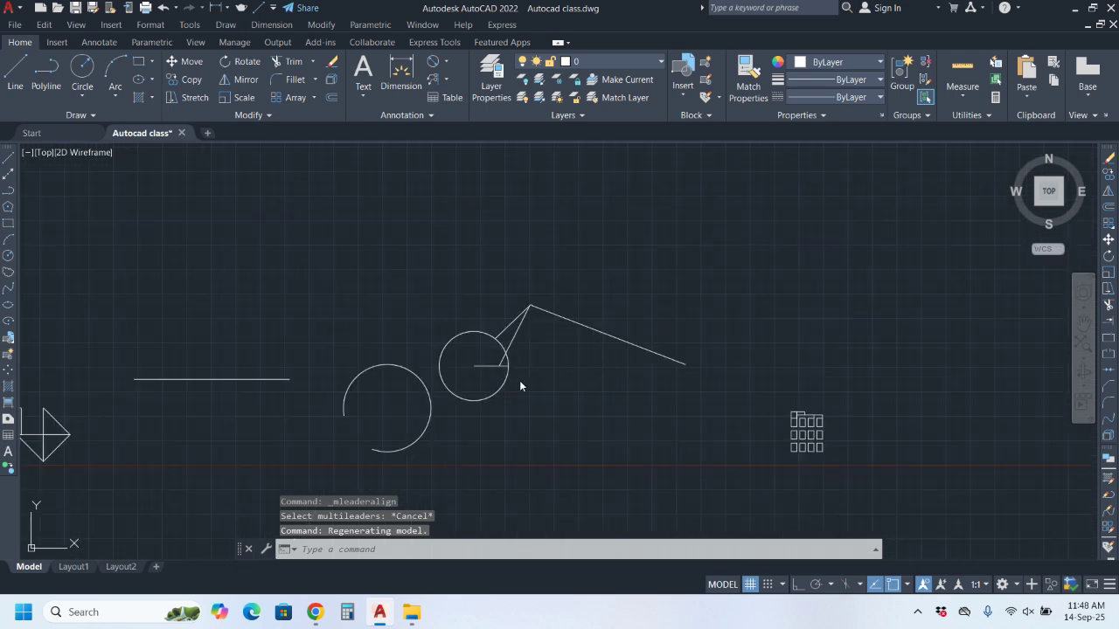
pyautogui.click(436, 81)
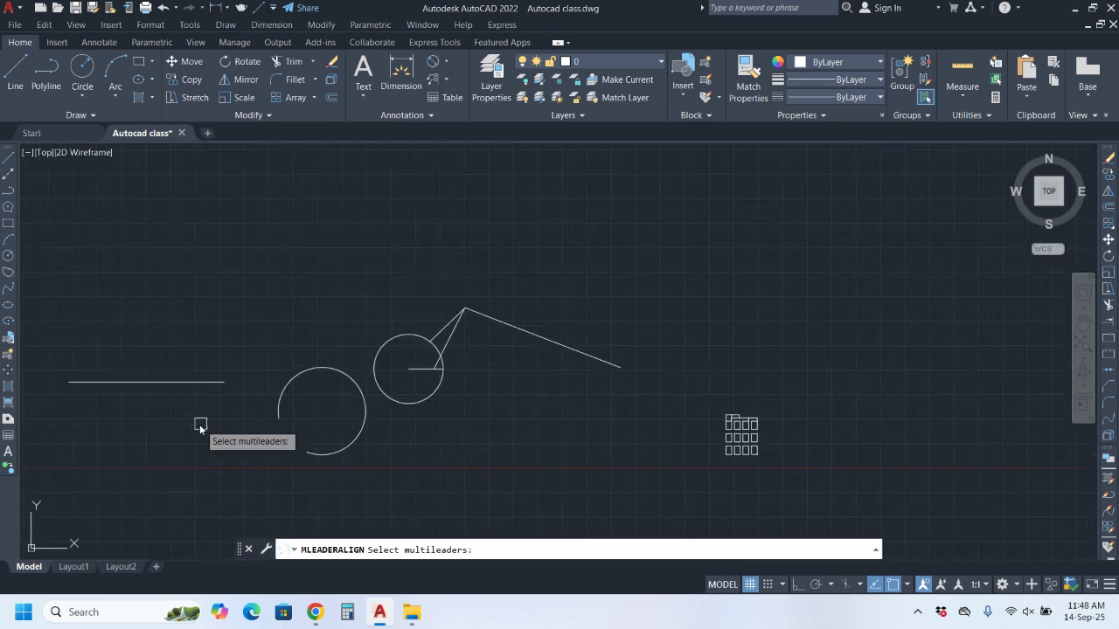
pyautogui.click(444, 374)
pyautogui.click(486, 376)
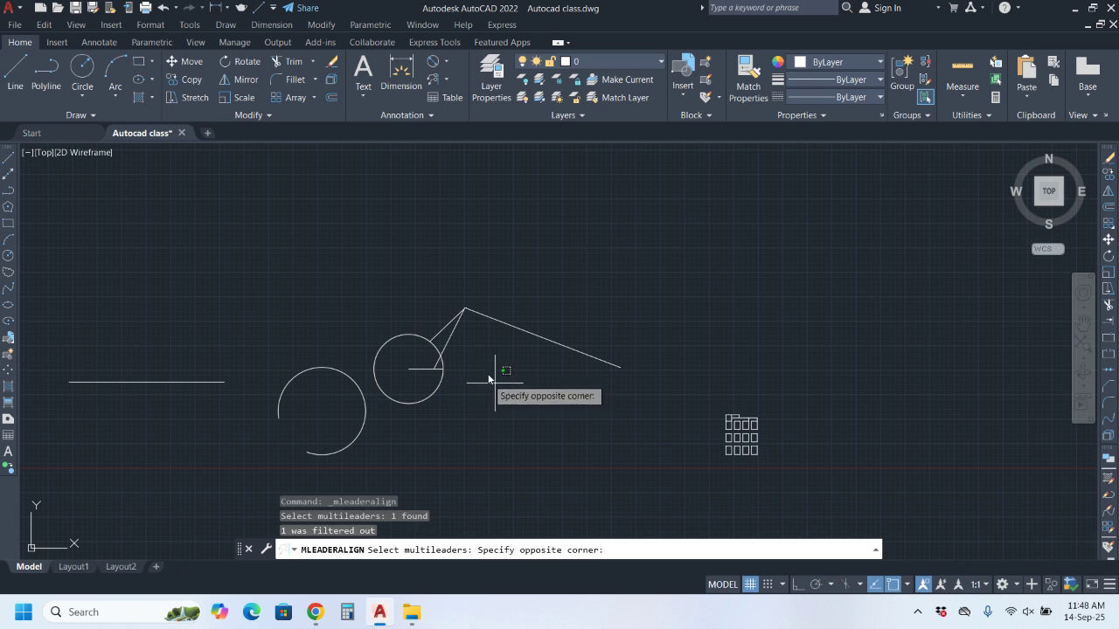
pyautogui.press('Escape')
# Step: Try to align the three-legged multileader at the circle using Multileader Align
pyautogui.click(434, 80)
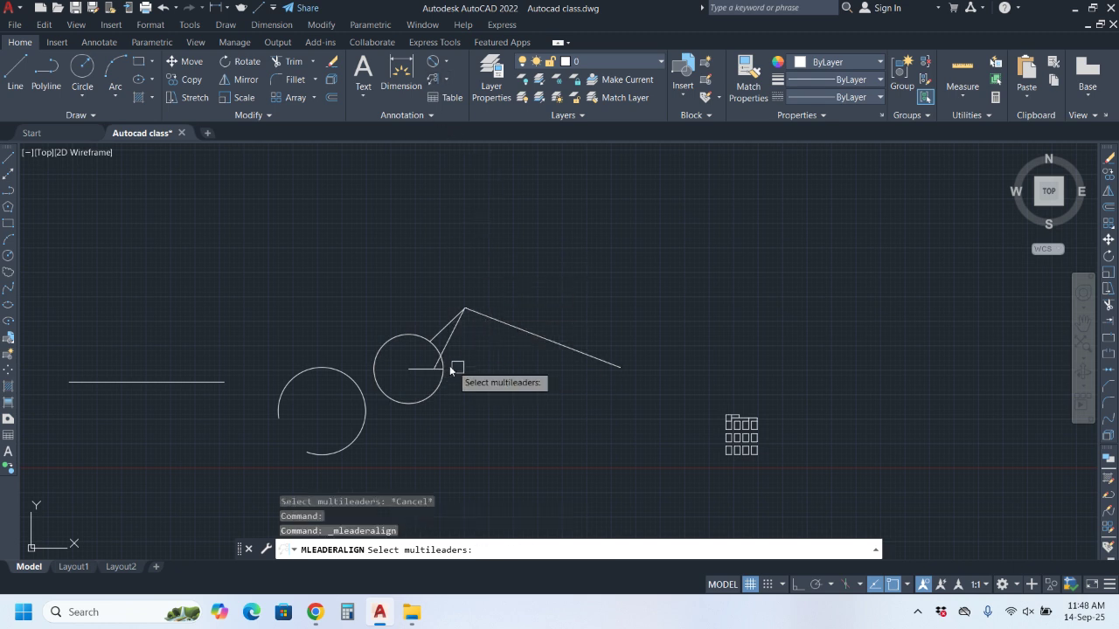
pyautogui.click(447, 336)
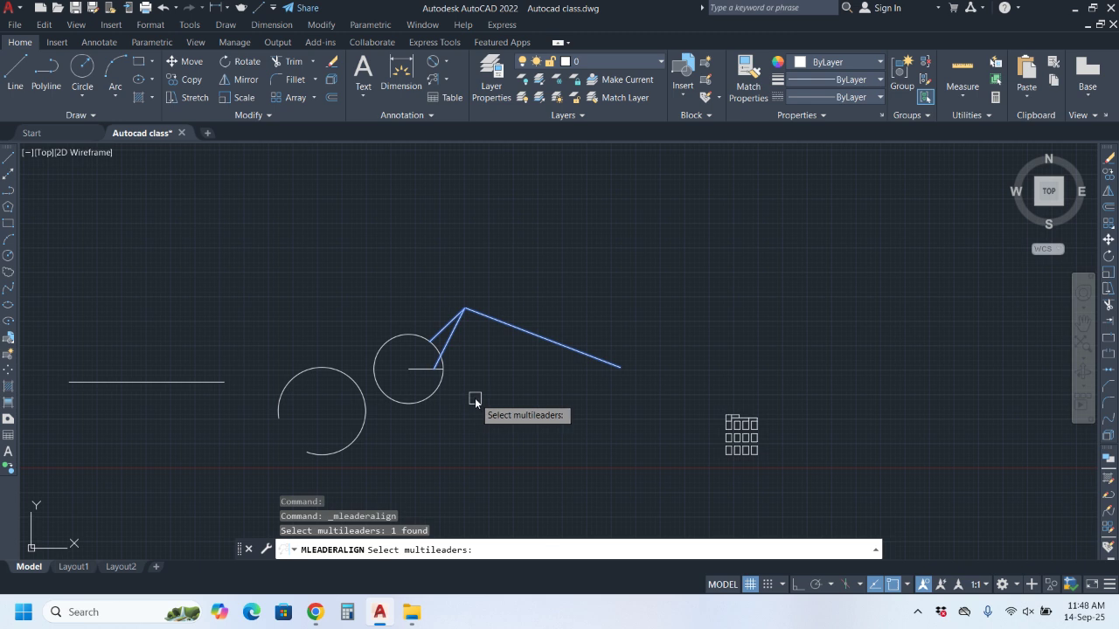
pyautogui.press('Return')
pyautogui.scroll(4, 463, 349)
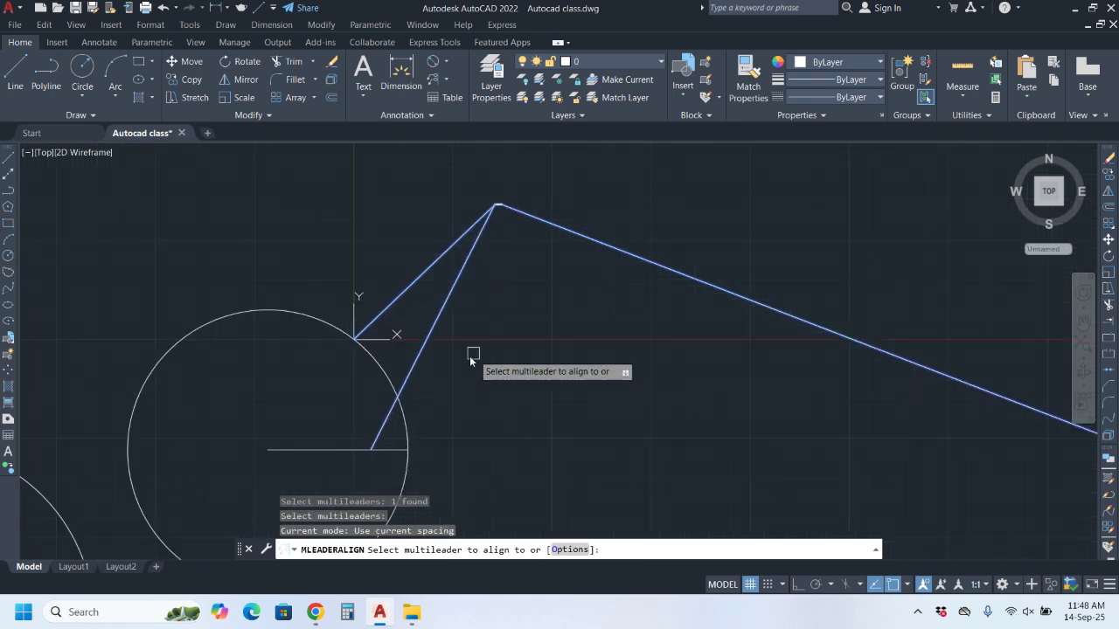
pyautogui.press('Escape')
pyautogui.scroll(3, 365, 342)
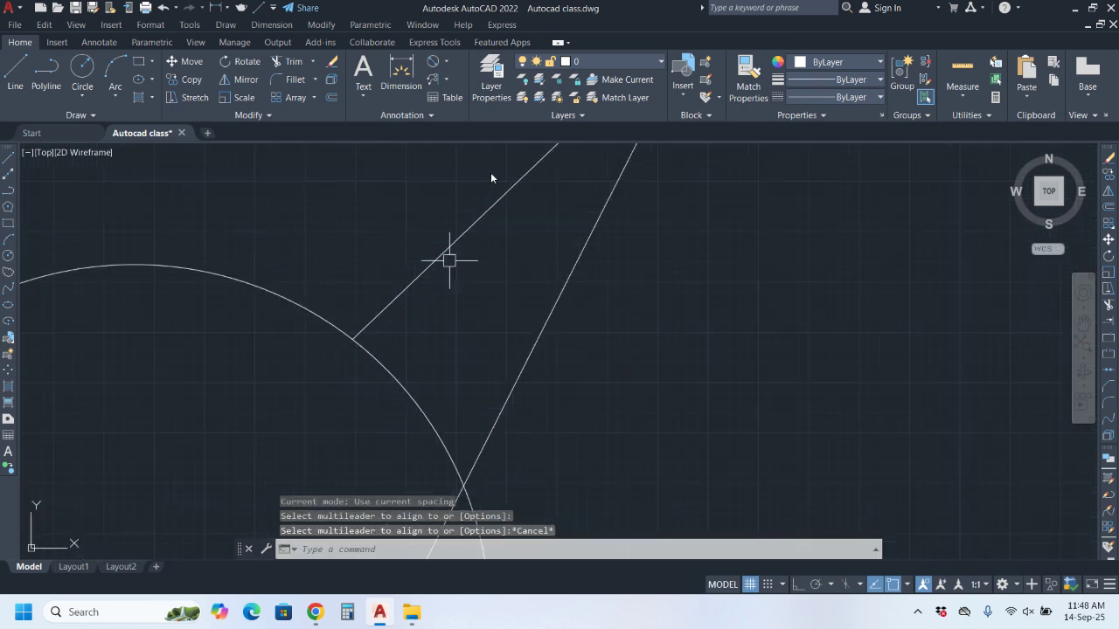
# Step: Try Multileader Align again by picking the circle's edge as the object to align
pyautogui.click(445, 81)
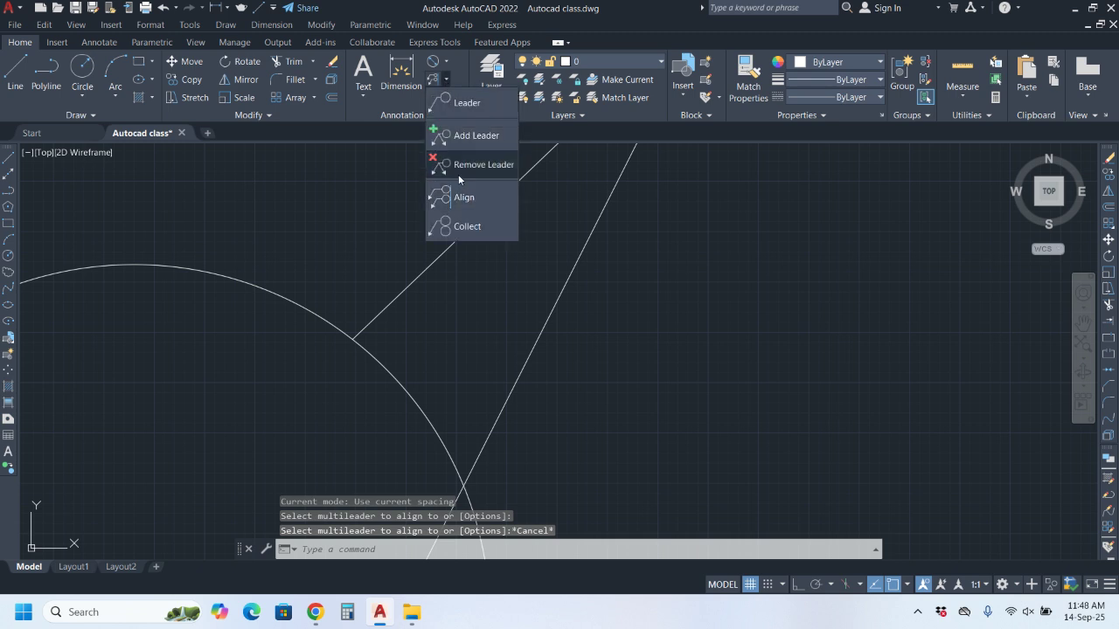
pyautogui.click(433, 79)
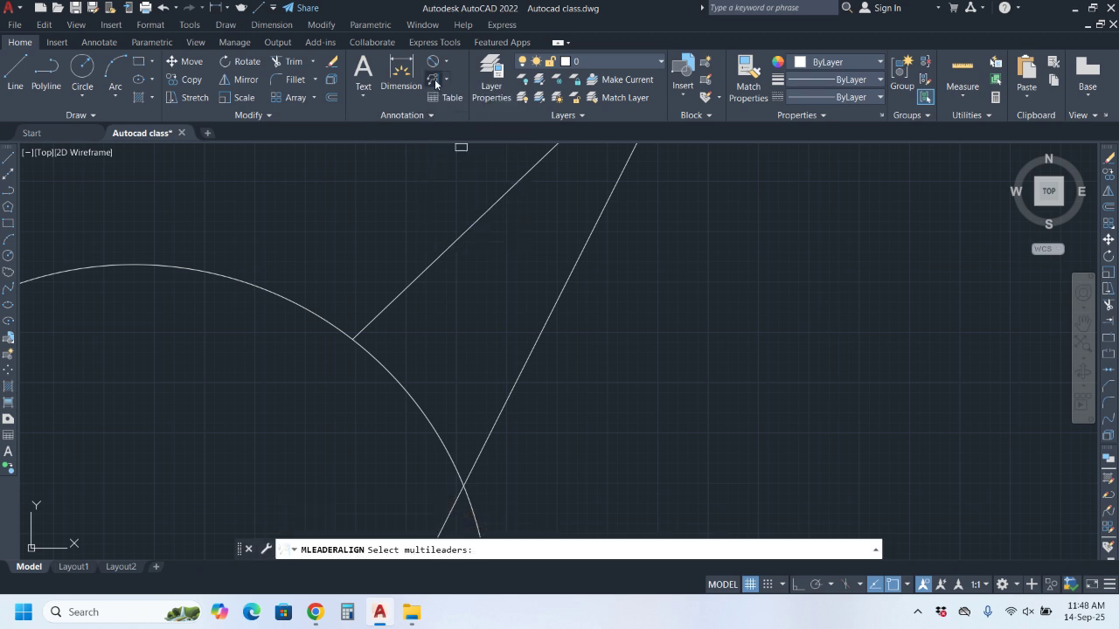
pyautogui.click(319, 313)
pyautogui.click(497, 301)
pyautogui.click(470, 342)
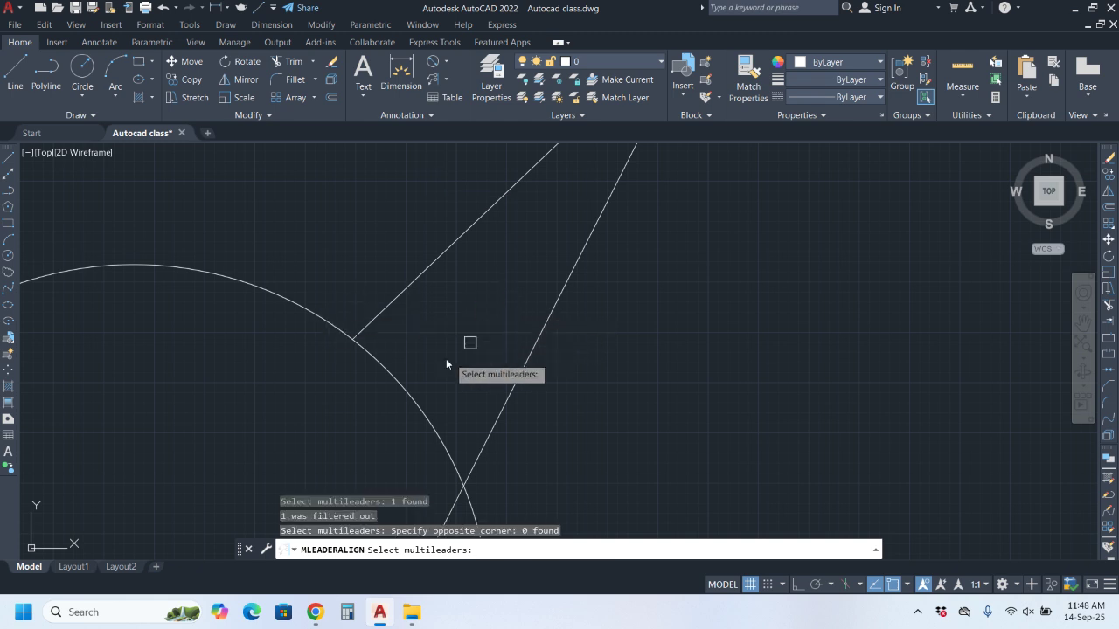
pyautogui.click(433, 78)
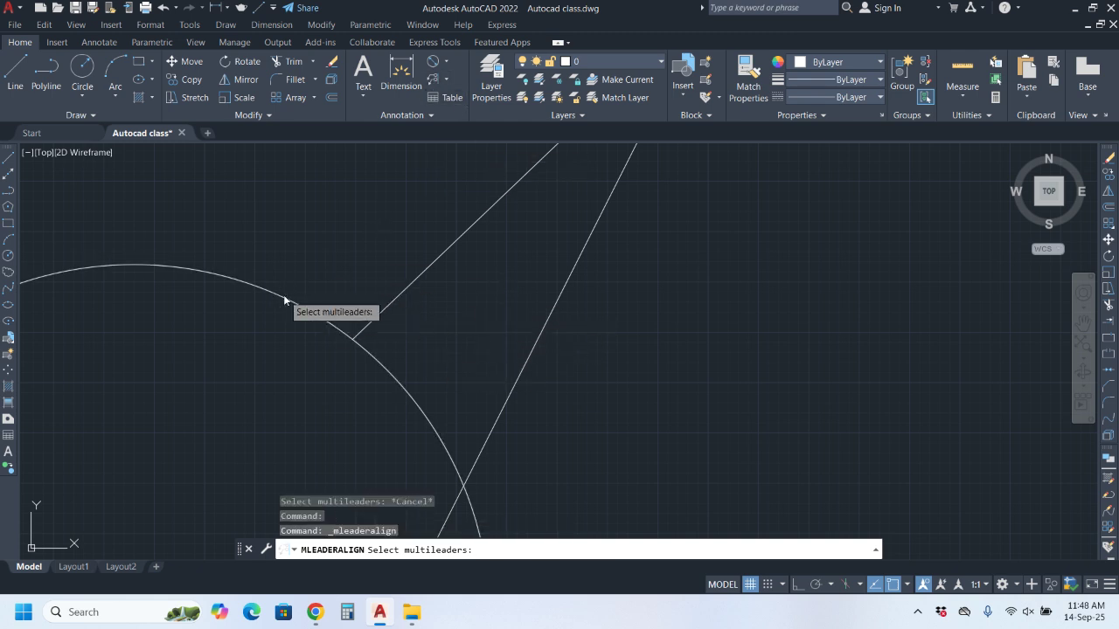
pyautogui.click(316, 305)
pyautogui.scroll(-5, 482, 327)
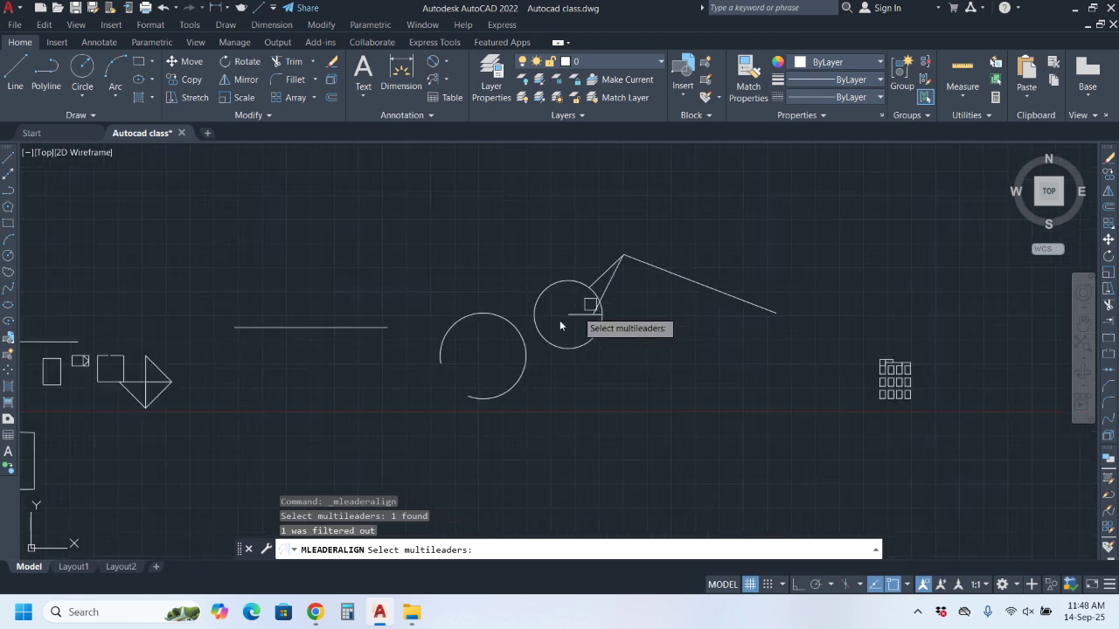
pyautogui.press('Escape')
# Step: Try Multileader Align on the small square between the L-shaped outline and the larger square
pyautogui.moveTo(312, 337); pyautogui.dragTo(473, 371, button='middle')
pyautogui.scroll(5, 292, 375)
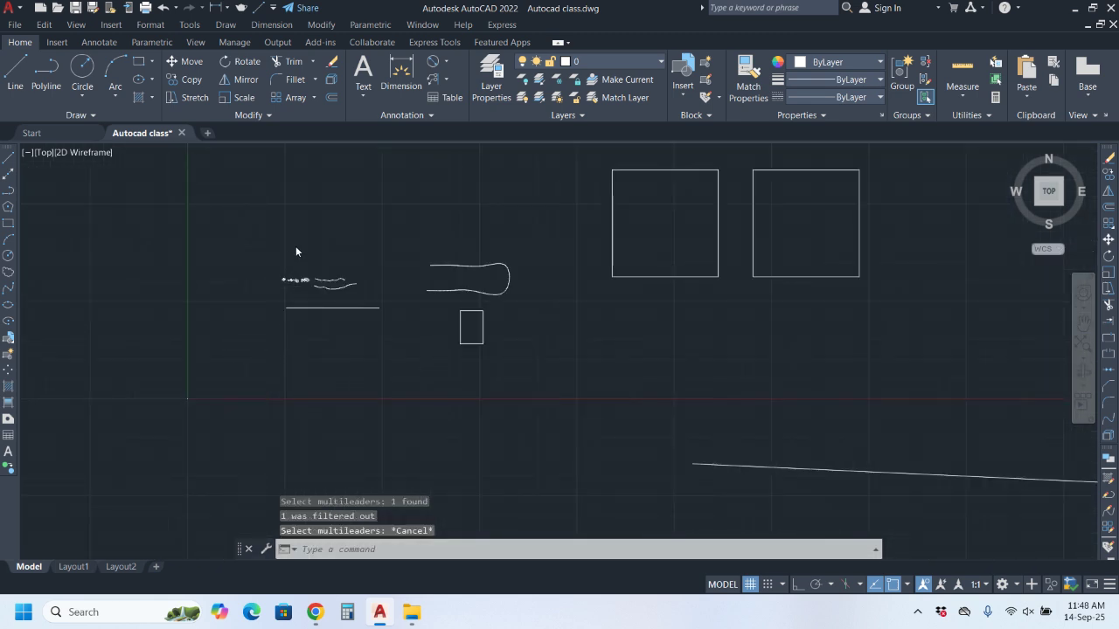
pyautogui.scroll(-8, 295, 246)
pyautogui.scroll(2, 288, 358)
pyautogui.moveTo(287, 357); pyautogui.dragTo(534, 181, button='middle')
pyautogui.scroll(6, 657, 263)
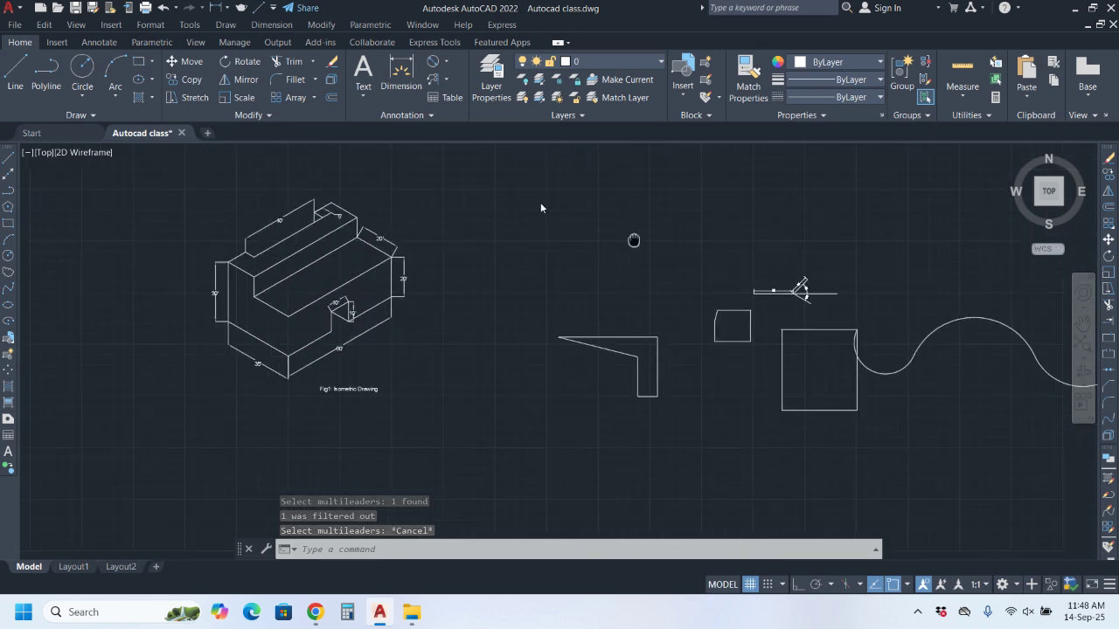
pyautogui.press('Return')
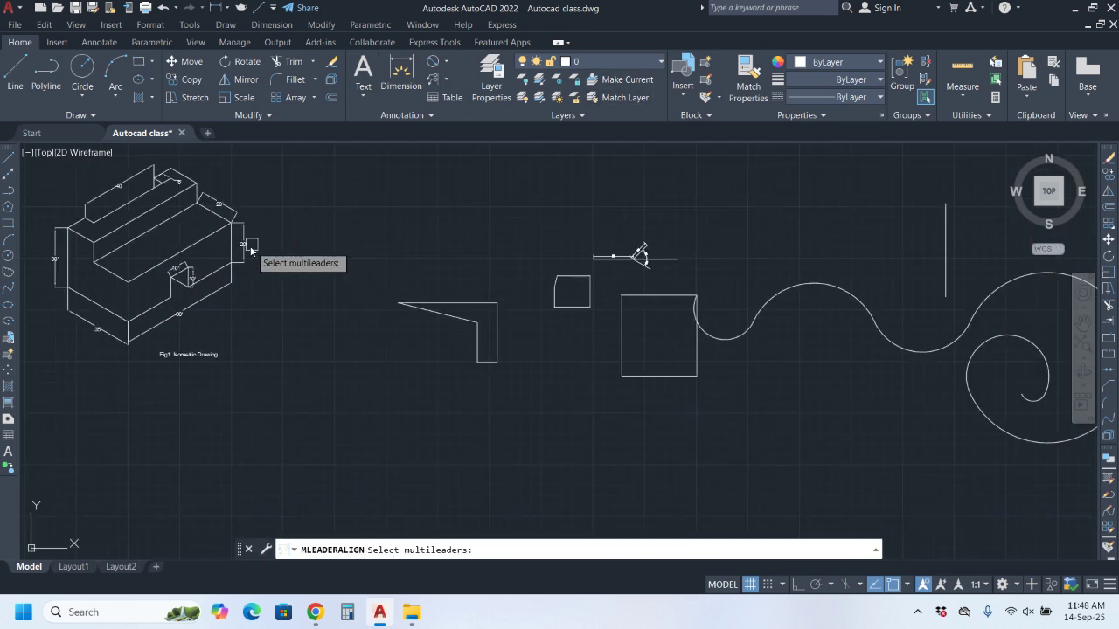
pyautogui.click(566, 285)
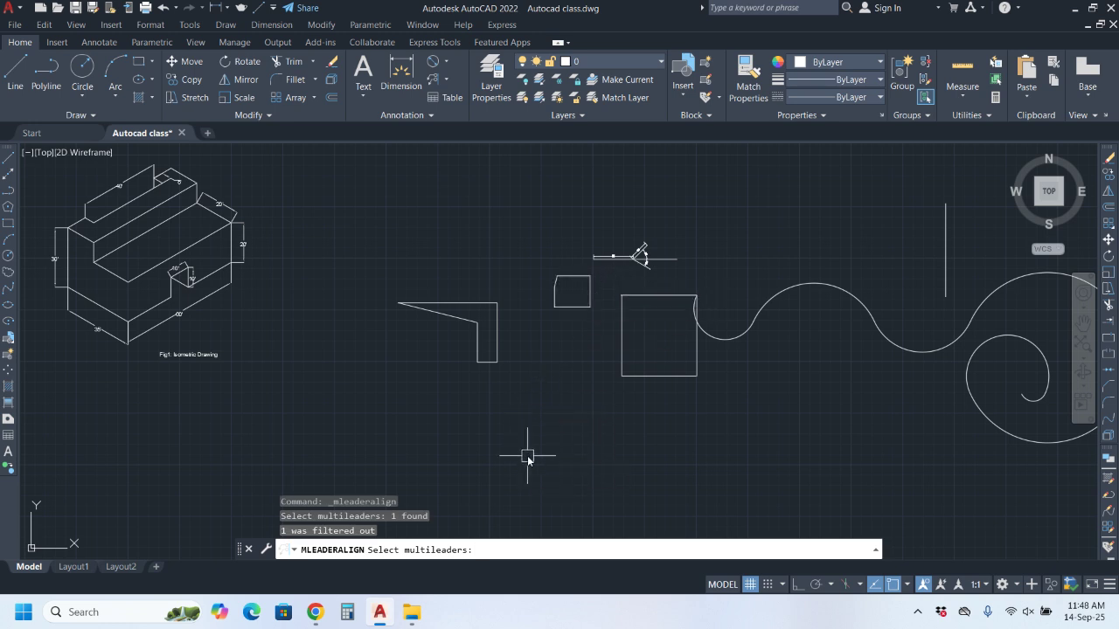
pyautogui.press('Return')
pyautogui.moveTo(582, 286); pyautogui.dragTo(479, 292, button='middle')
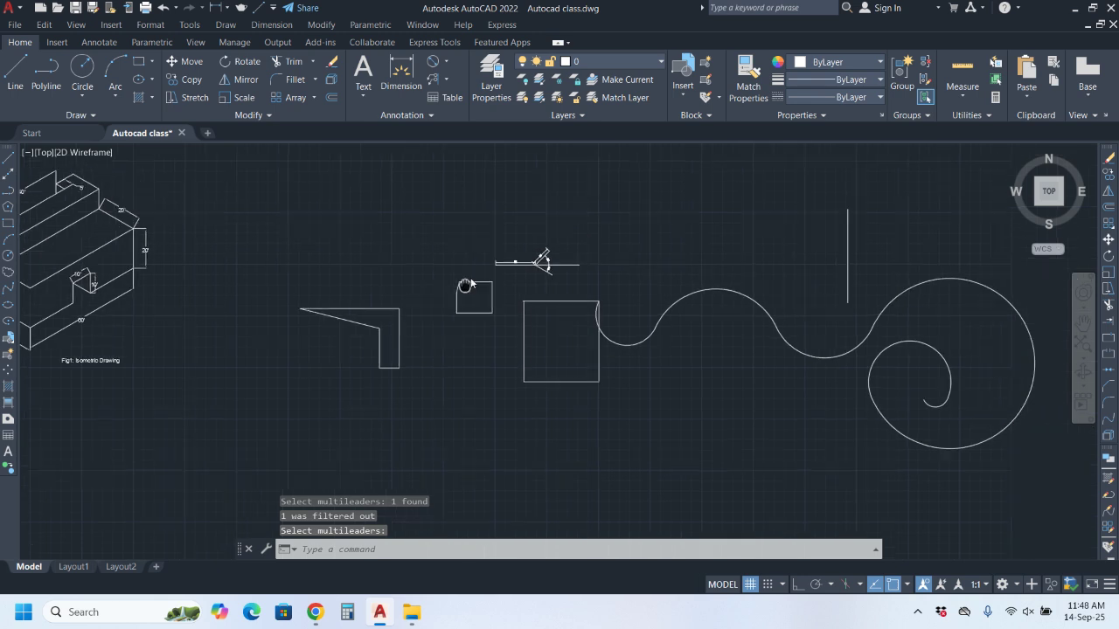
pyautogui.click(445, 81)
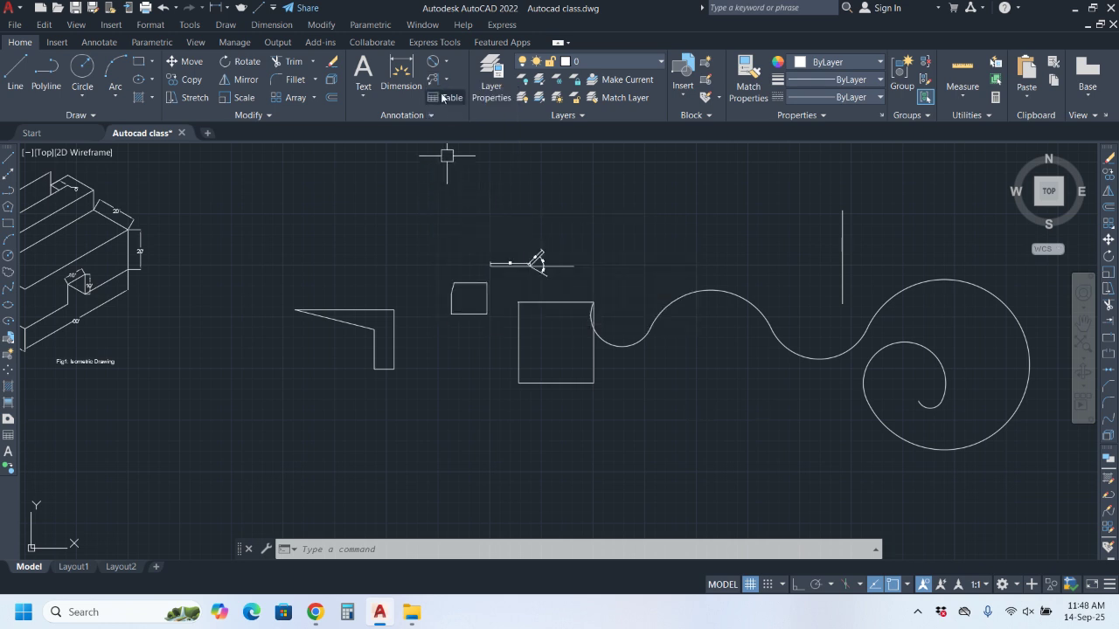
pyautogui.click(445, 82)
pyautogui.click(437, 160)
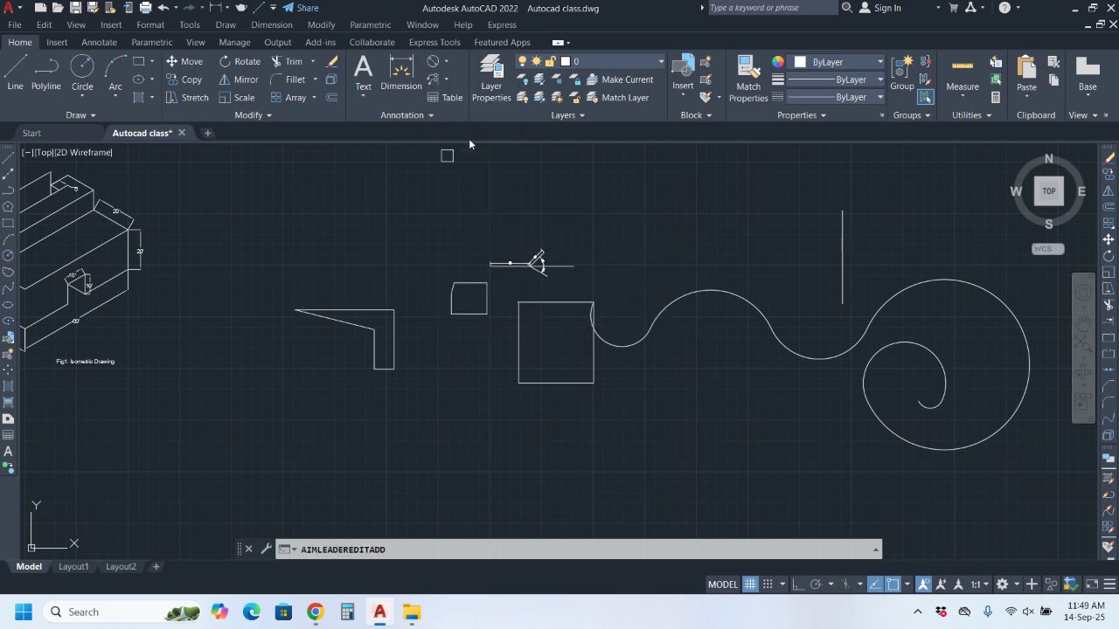
pyautogui.press('Escape')
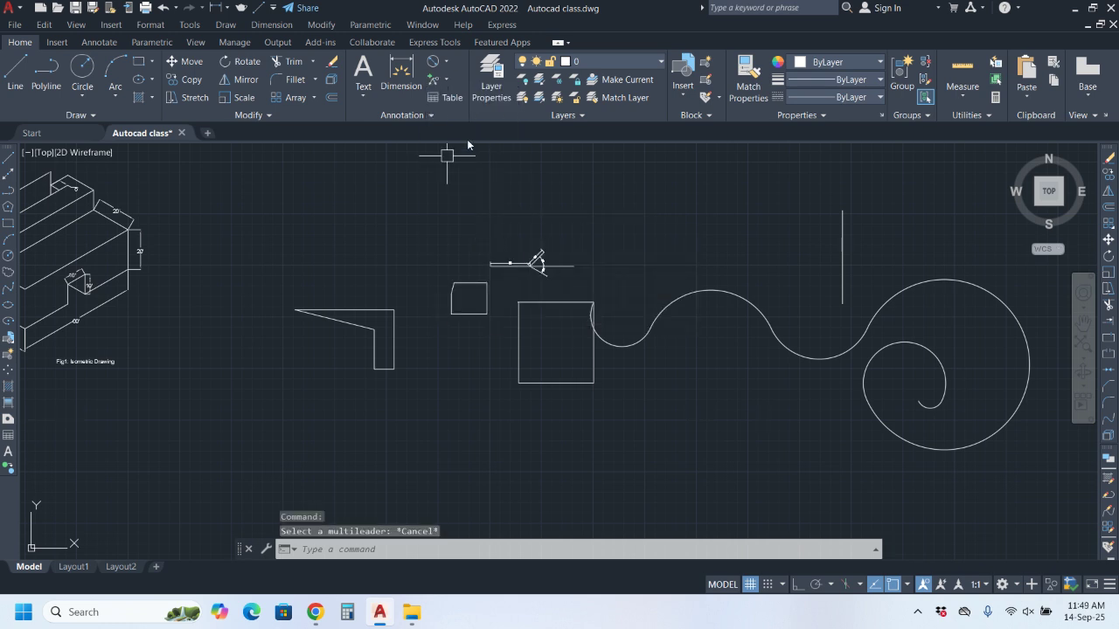
# Step: Insert an empty table with five columns and one data row in the open space above the L-shaped outline
pyautogui.click(448, 98)
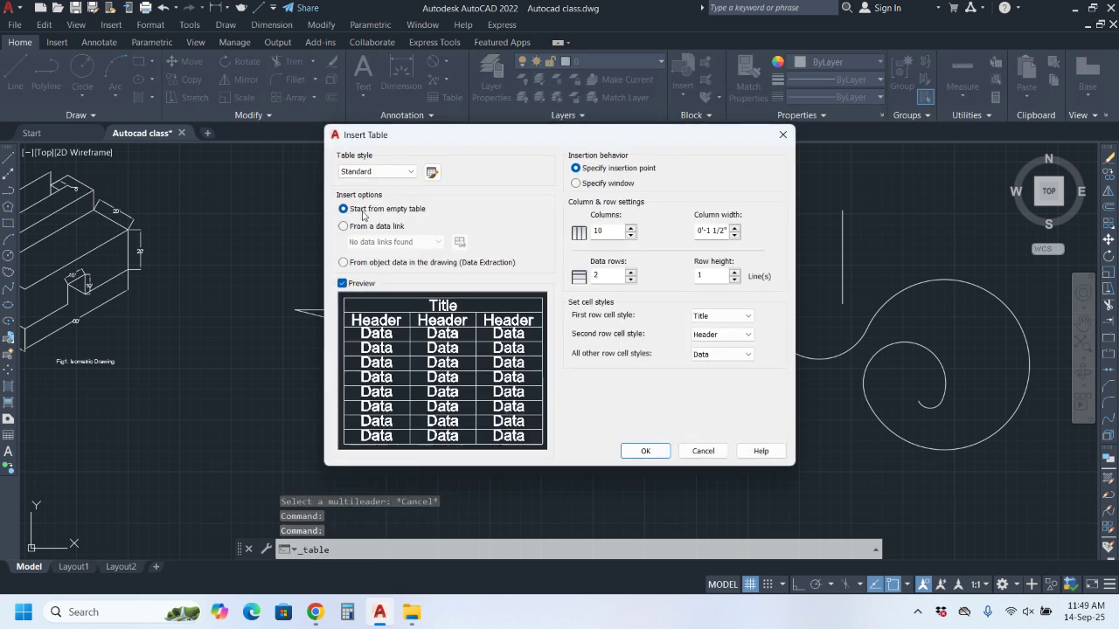
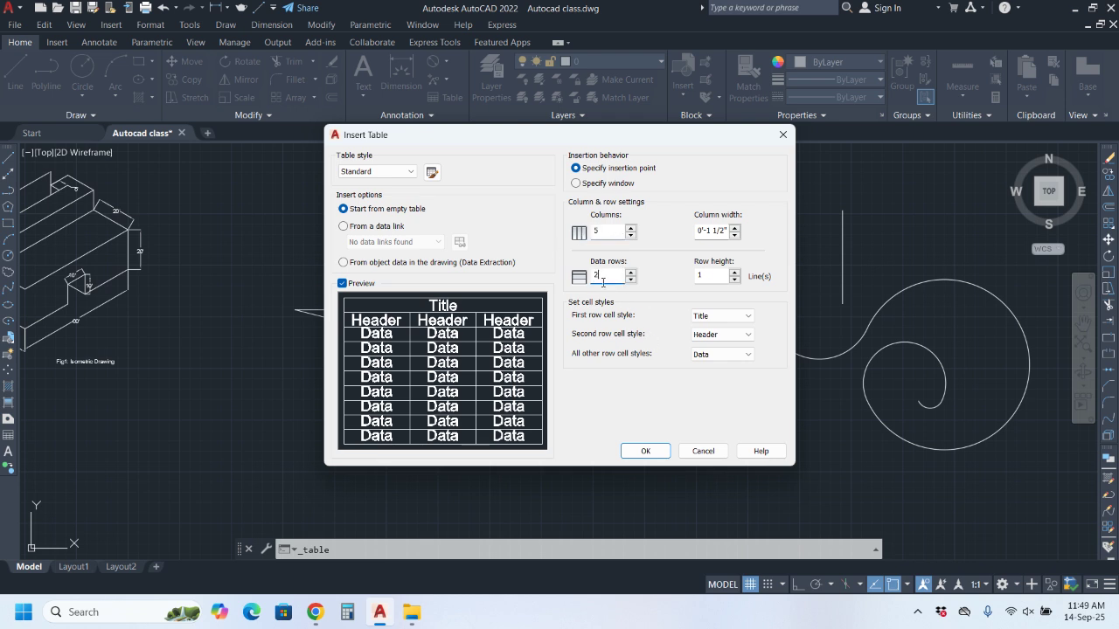
pyautogui.press('BackSpace')
pyautogui.click(649, 452)
pyautogui.click(411, 190)
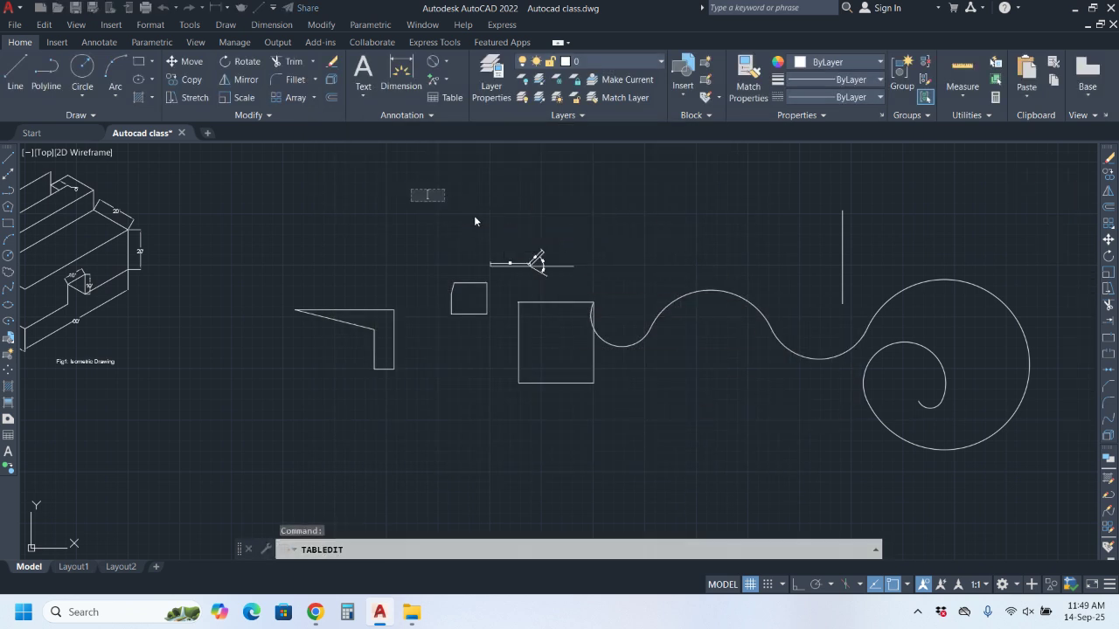
pyautogui.scroll(3, 418, 207)
pyautogui.click(489, 237)
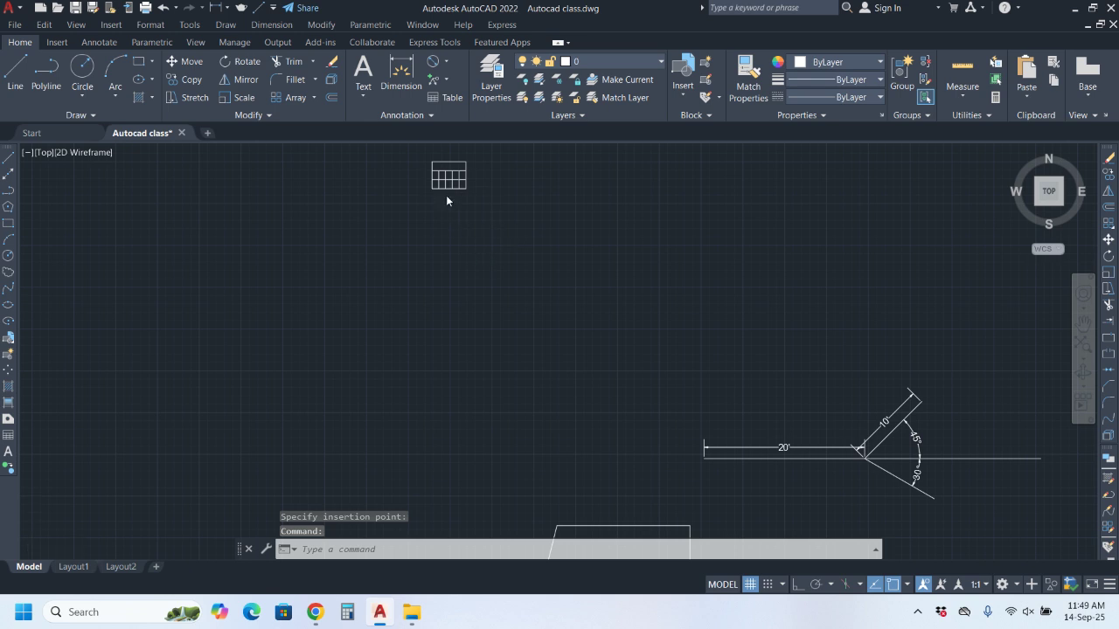
# Step: Enter "legend" as the text of the new table's title cell
pyautogui.scroll(2, 446, 195)
pyautogui.moveTo(457, 267); pyautogui.dragTo(465, 314, button='middle')
pyautogui.click(464, 231)
pyautogui.click(601, 283)
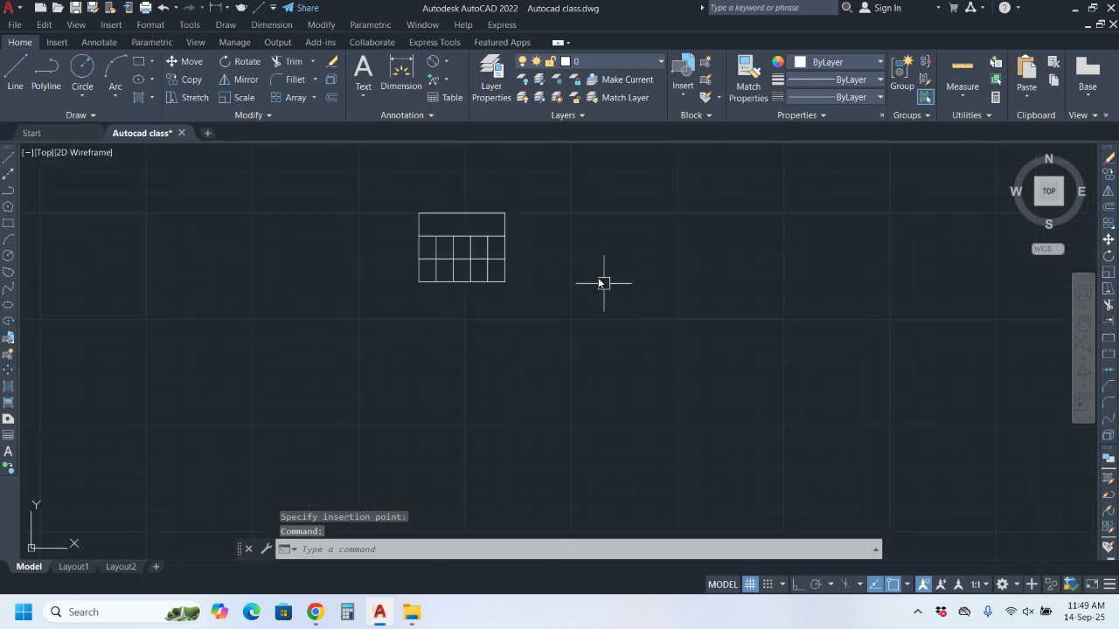
pyautogui.scroll(4, 479, 236)
pyautogui.click(472, 224)
pyautogui.click(472, 227)
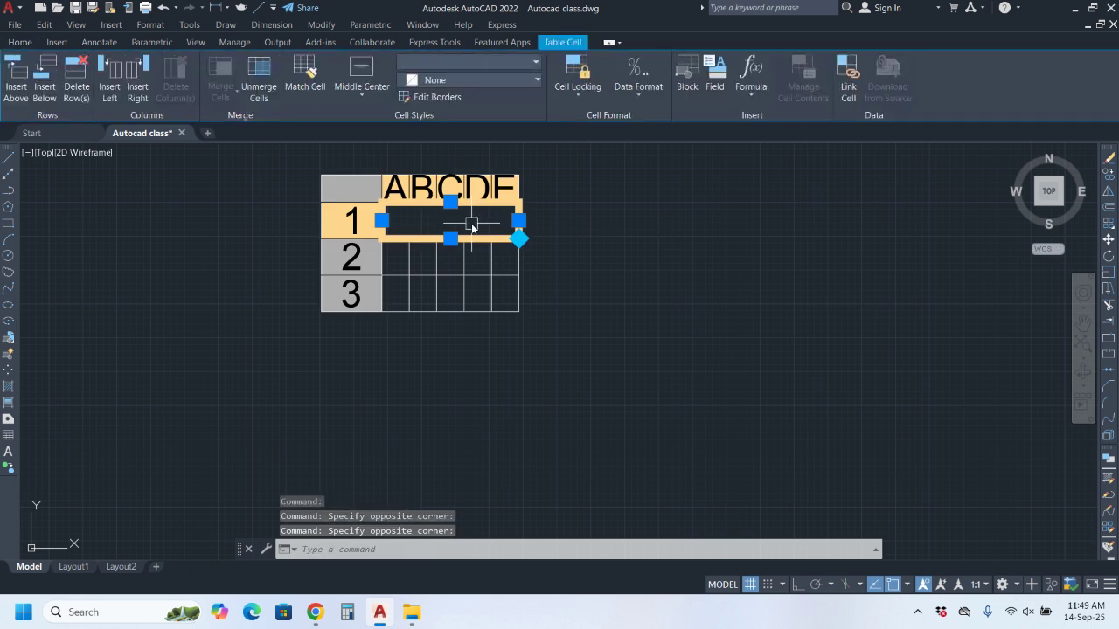
pyautogui.doubleClick(472, 224)
pyautogui.write('tit')
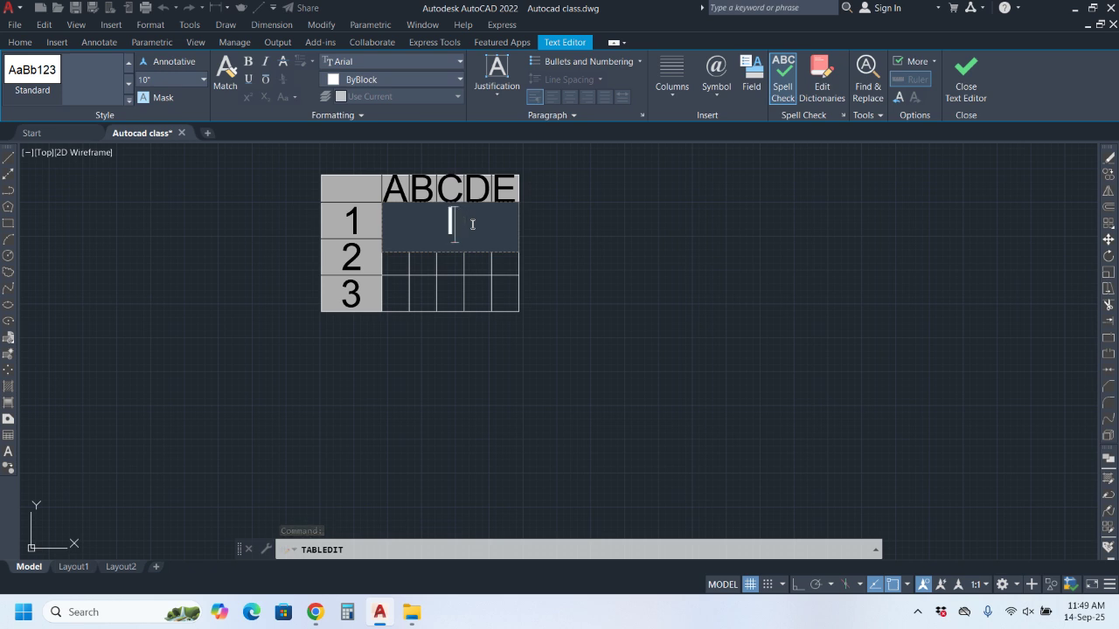
pyautogui.write('grnd')
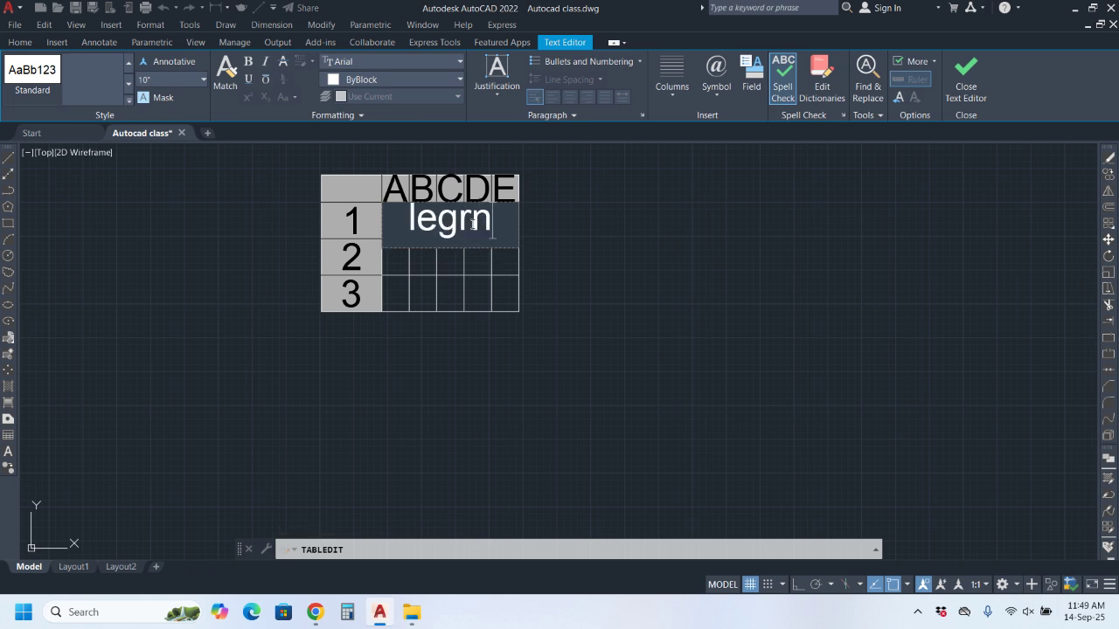
pyautogui.press('BackSpace')
pyautogui.press('BackSpace')
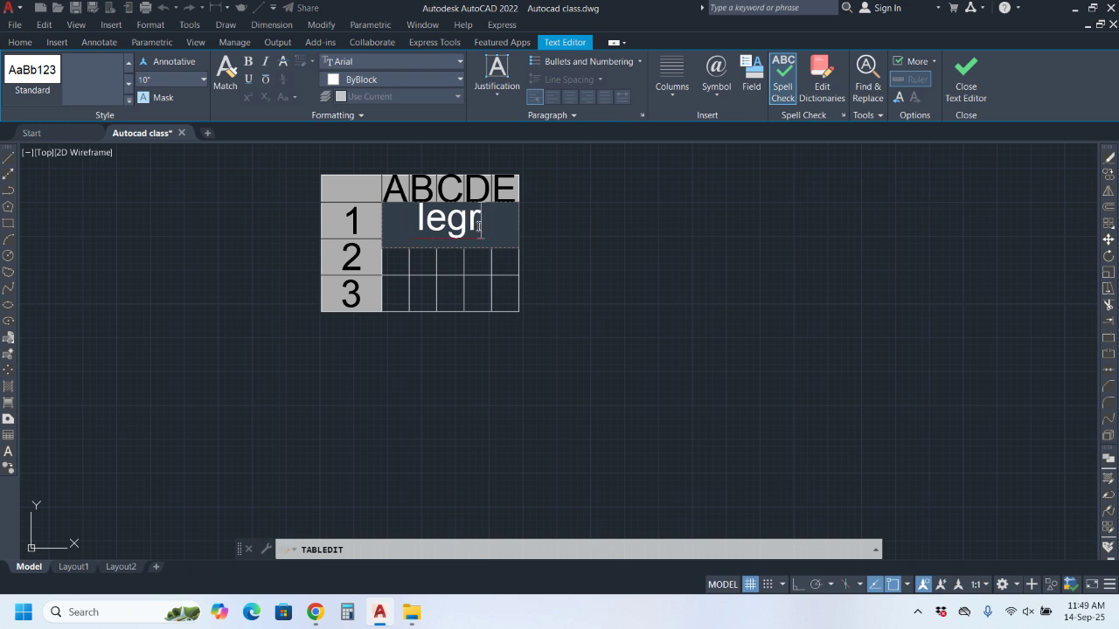
pyautogui.press('BackSpace')
pyautogui.write('e')
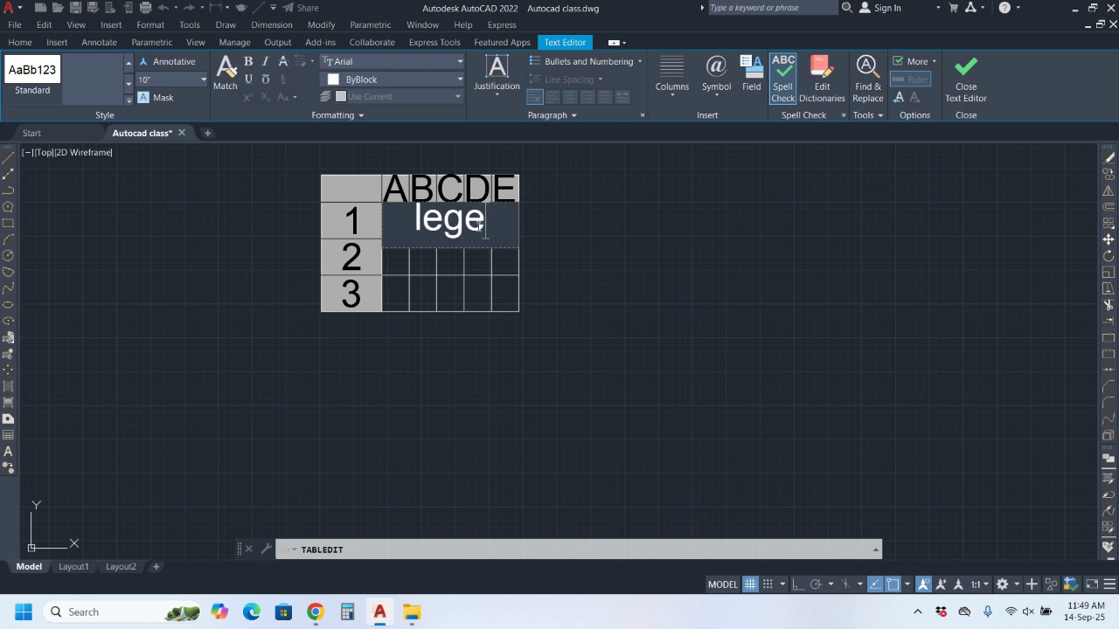
pyautogui.write('nd')
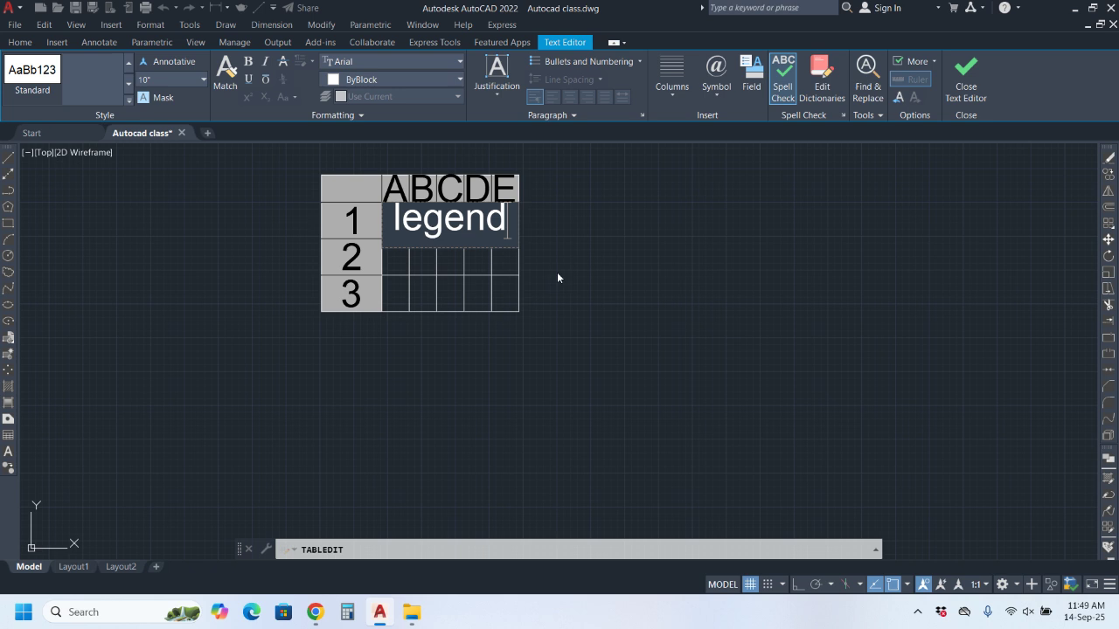
pyautogui.click(543, 259)
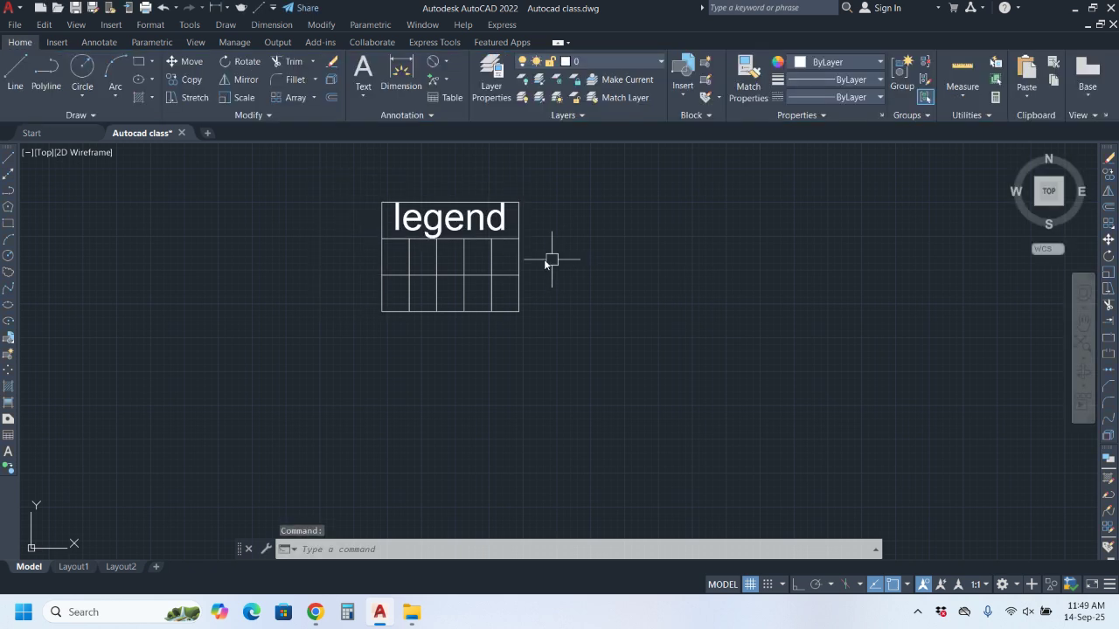
# Step: Enter 1 and 2 in the first two cells of the row below the table's title
pyautogui.click(395, 262)
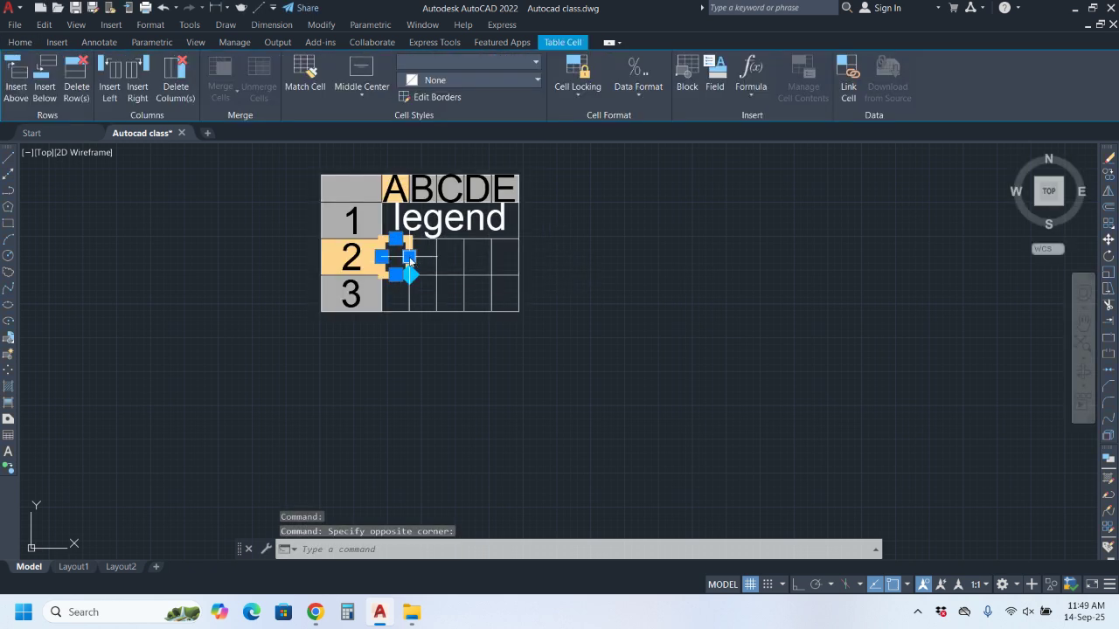
pyautogui.write('1')
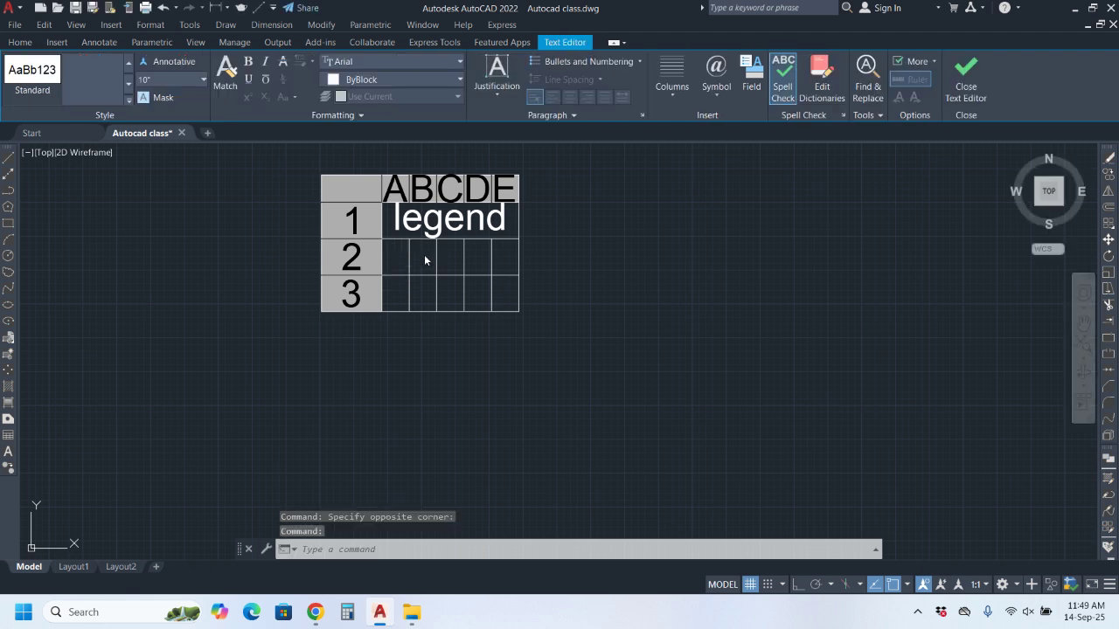
pyautogui.press('Escape')
pyautogui.click(425, 257)
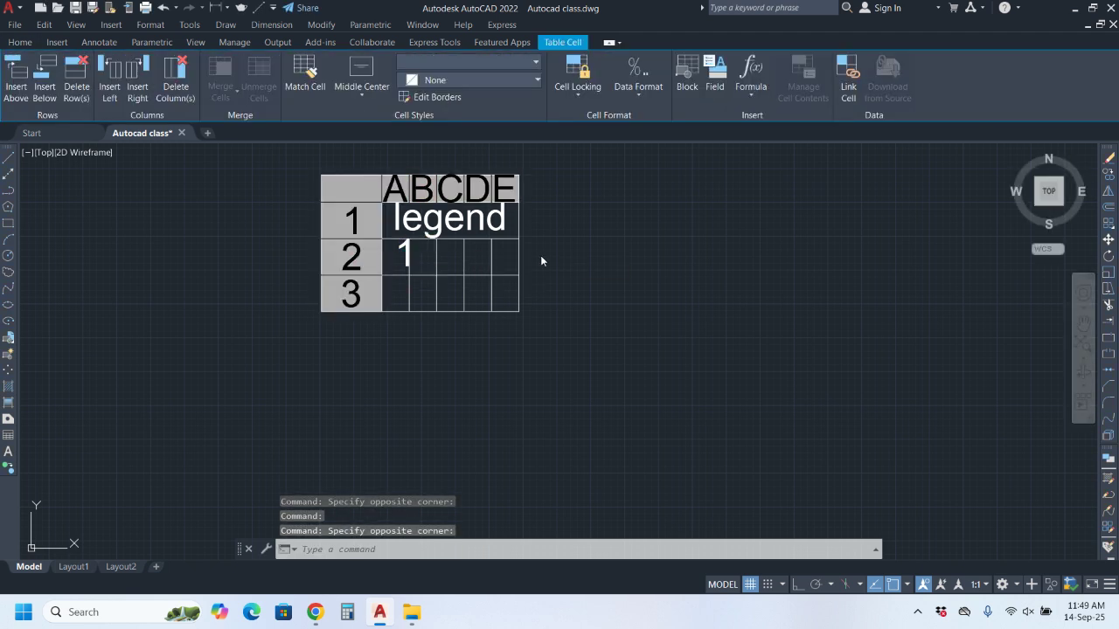
pyautogui.write('2')
pyautogui.press('Escape')
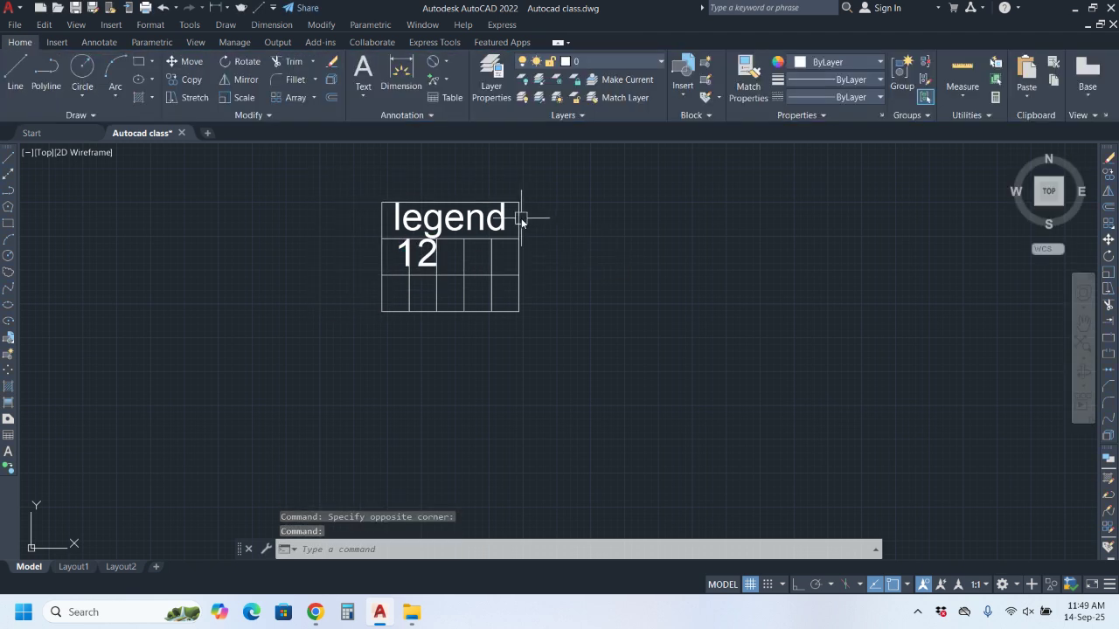
# Step: Stretch the legend table to nearly twice its width and shrink it uniformly back to its original width
pyautogui.click(521, 218)
pyautogui.click(521, 203)
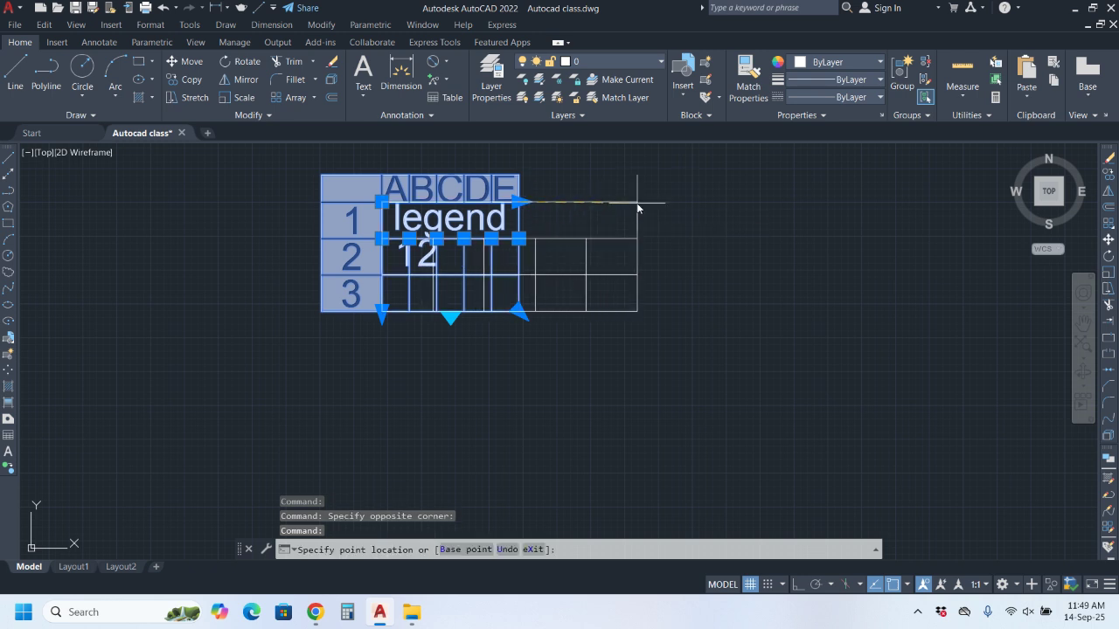
pyautogui.click(638, 210)
pyautogui.click(511, 315)
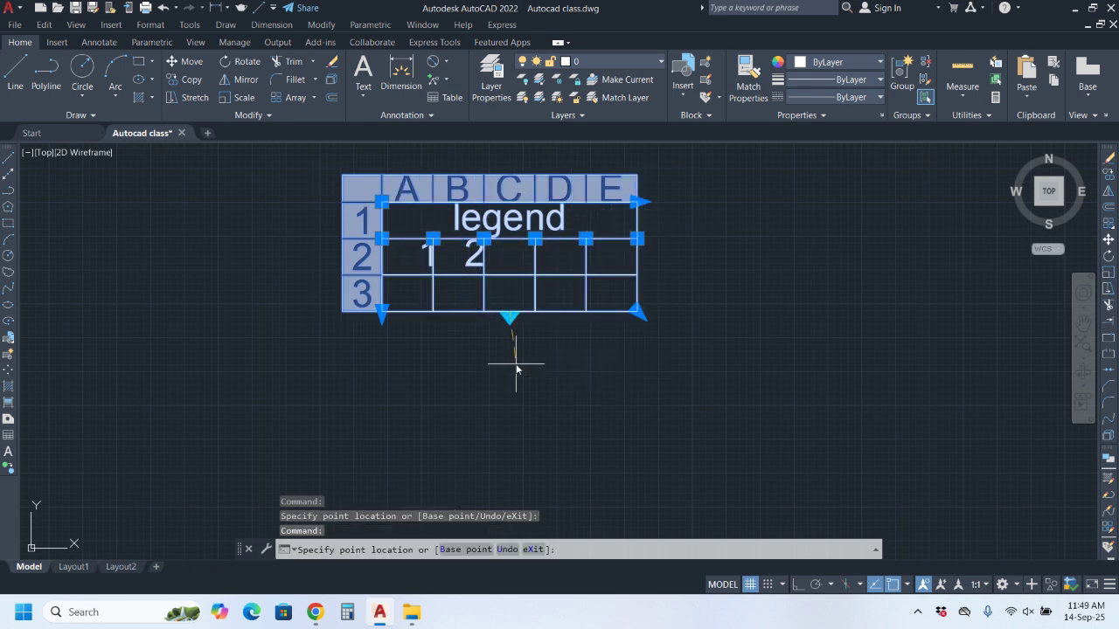
pyautogui.click(521, 363)
pyautogui.click(636, 313)
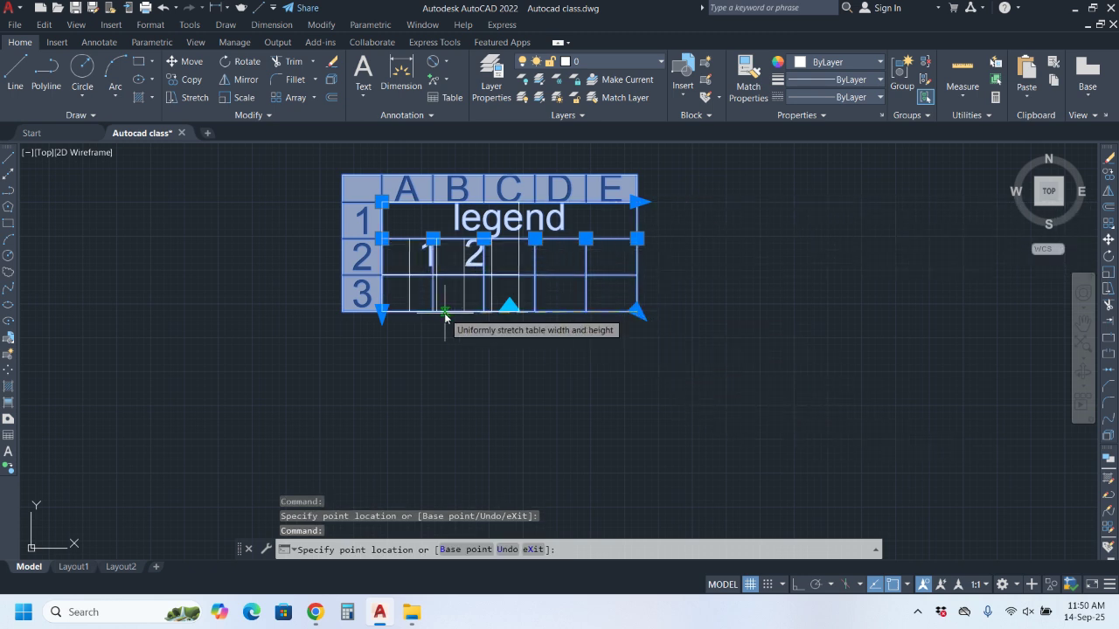
pyautogui.press('Escape')
pyautogui.press('Escape')
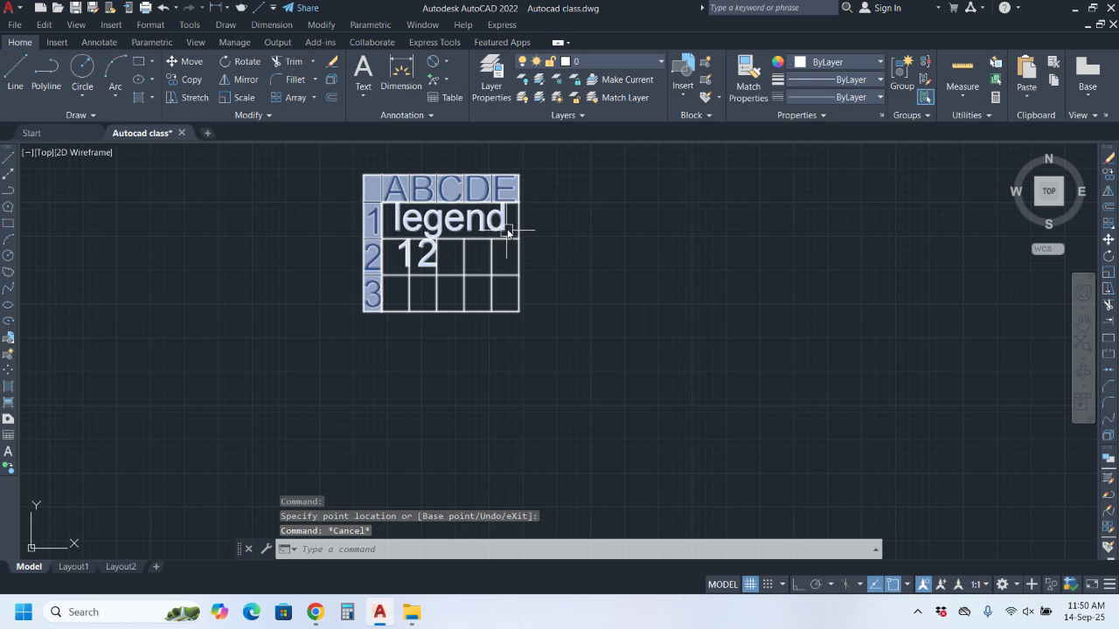
# Step: Look over the annotation style settings and the Standard style in the Dimension Style Manager
pyautogui.click(424, 115)
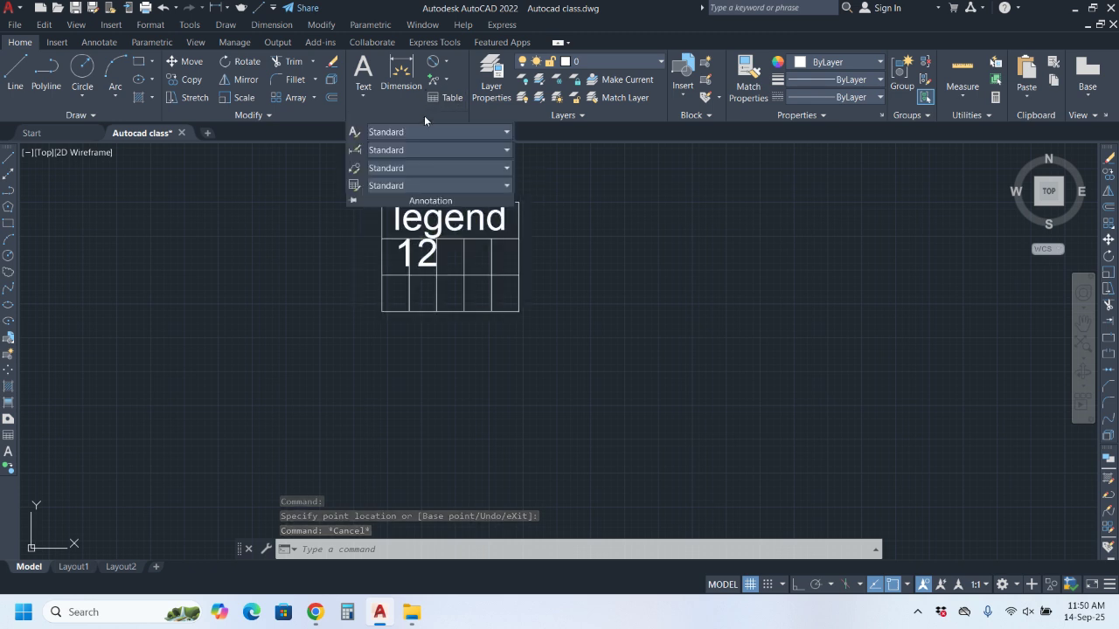
pyautogui.click(380, 134)
pyautogui.click(381, 134)
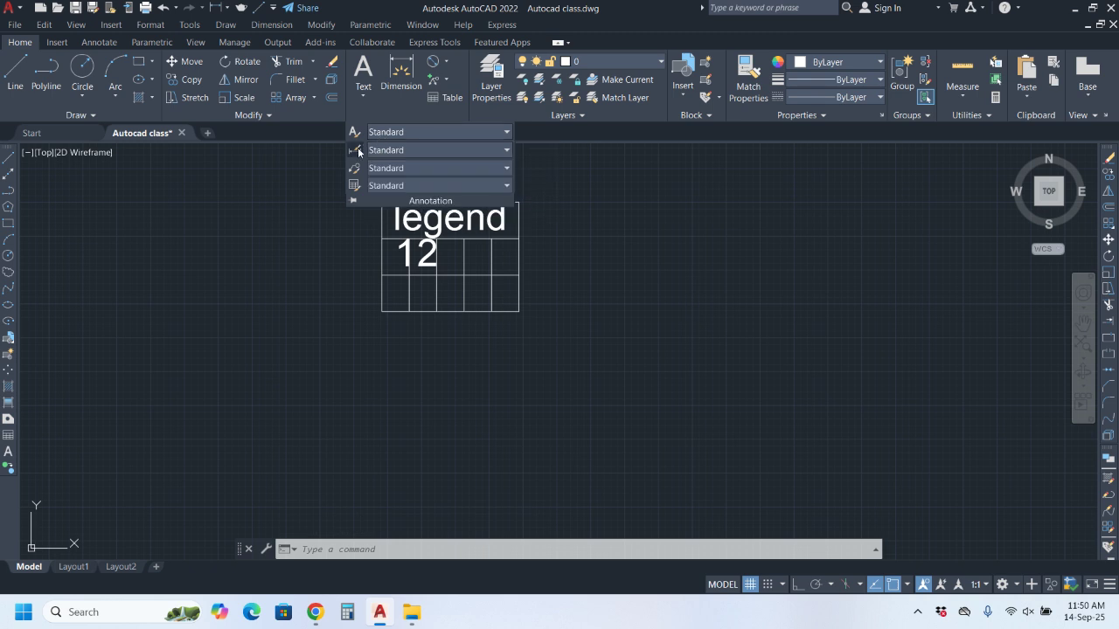
pyautogui.click(356, 152)
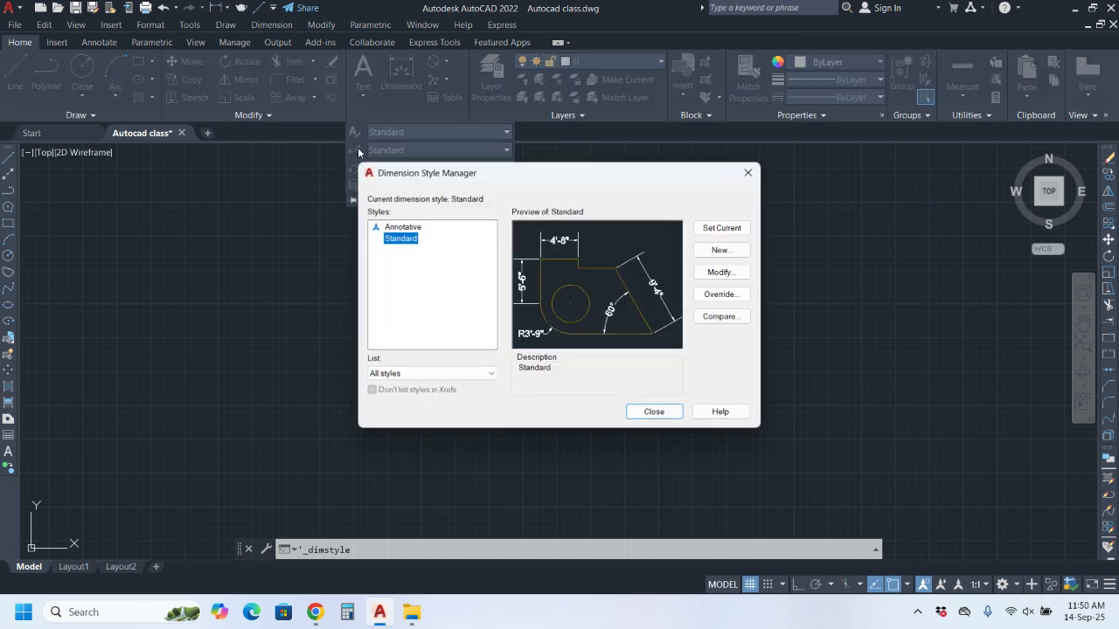
pyautogui.click(750, 179)
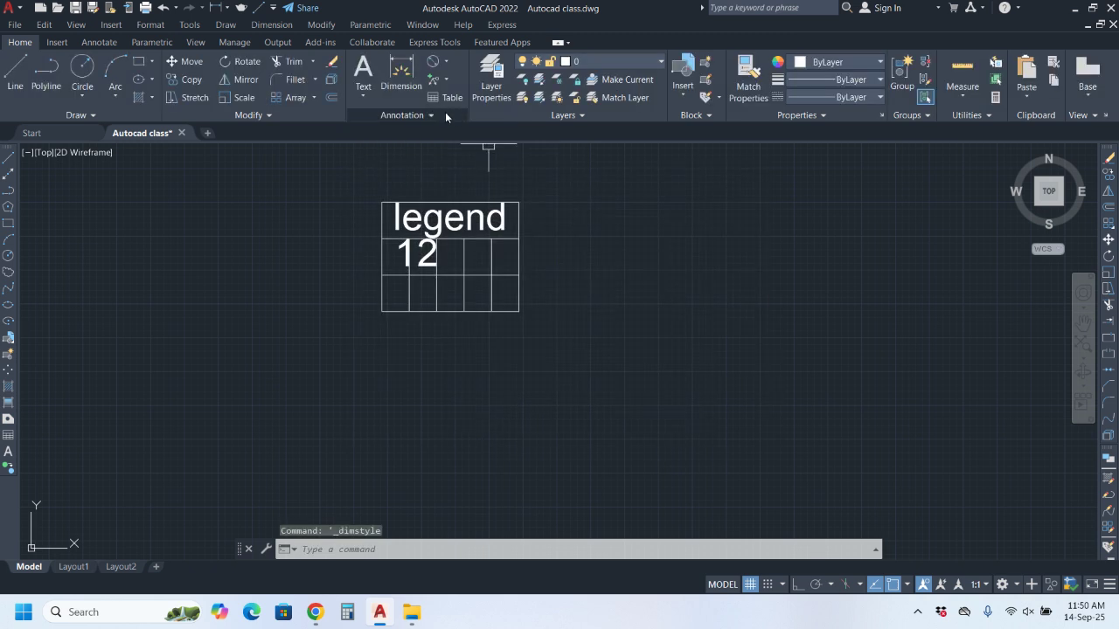
# Step: Examine the Standard multileader style's leader format settings and its available arrowhead symbols
pyautogui.click(432, 113)
pyautogui.click(357, 174)
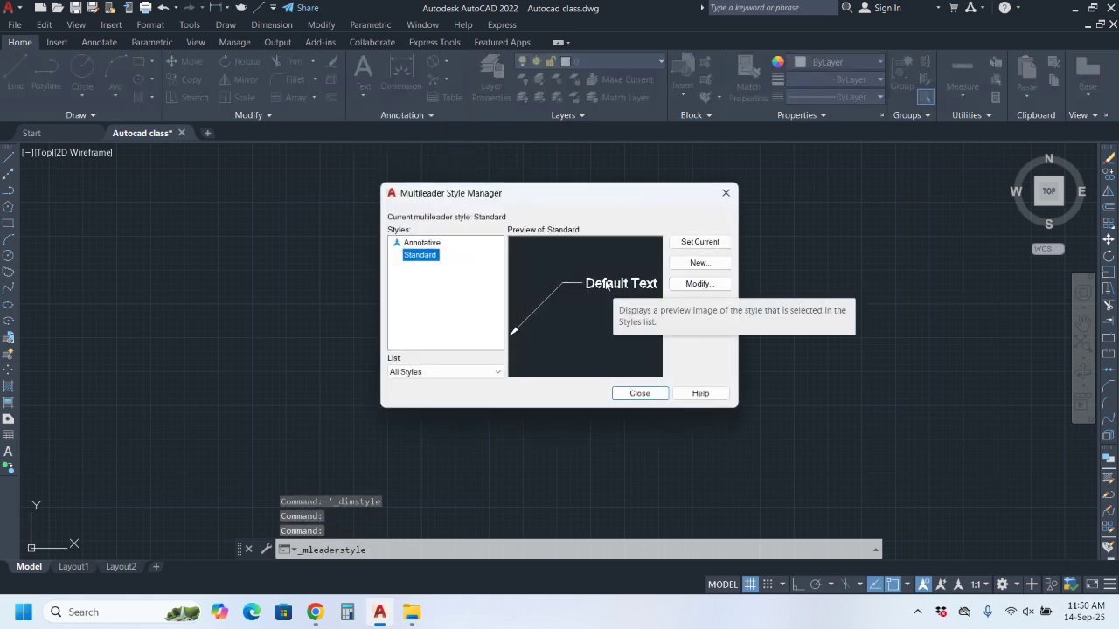
pyautogui.click(700, 284)
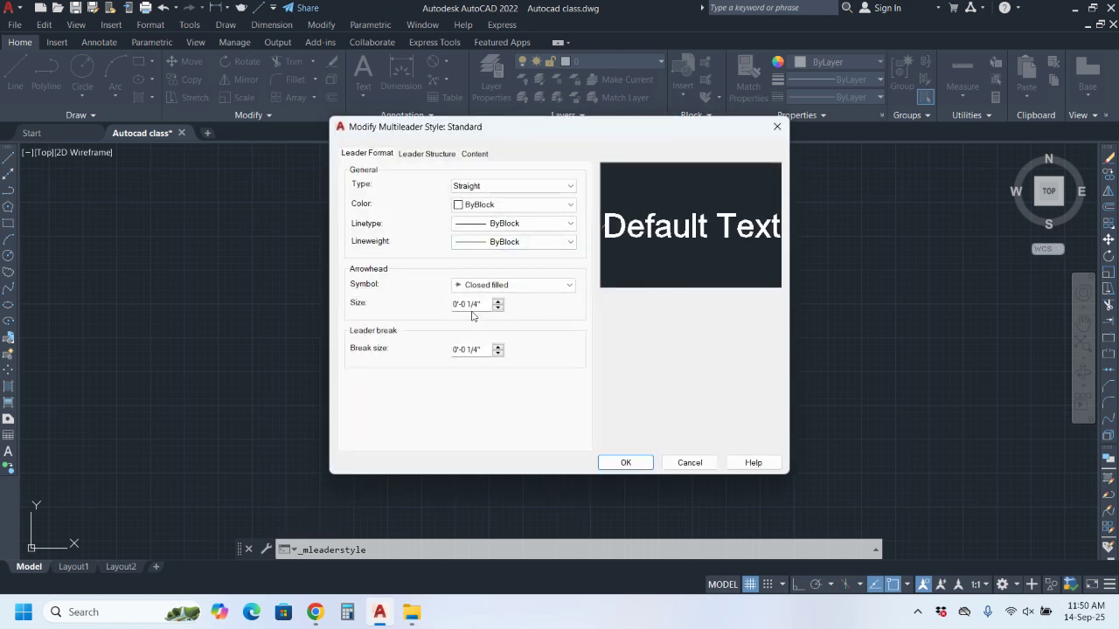
pyautogui.click(516, 285)
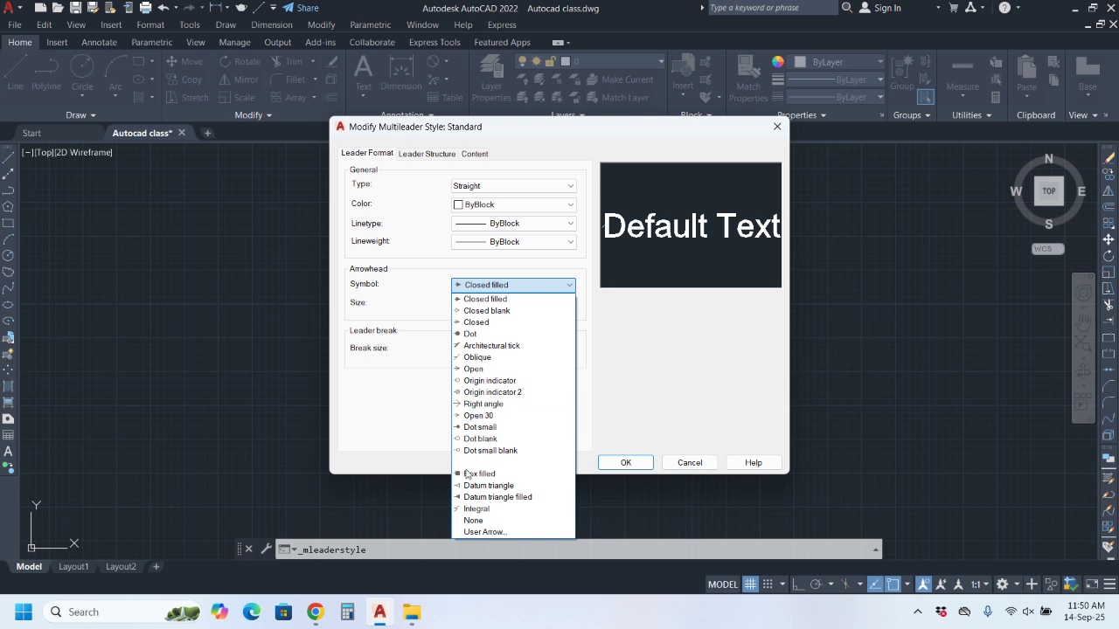
pyautogui.click(626, 465)
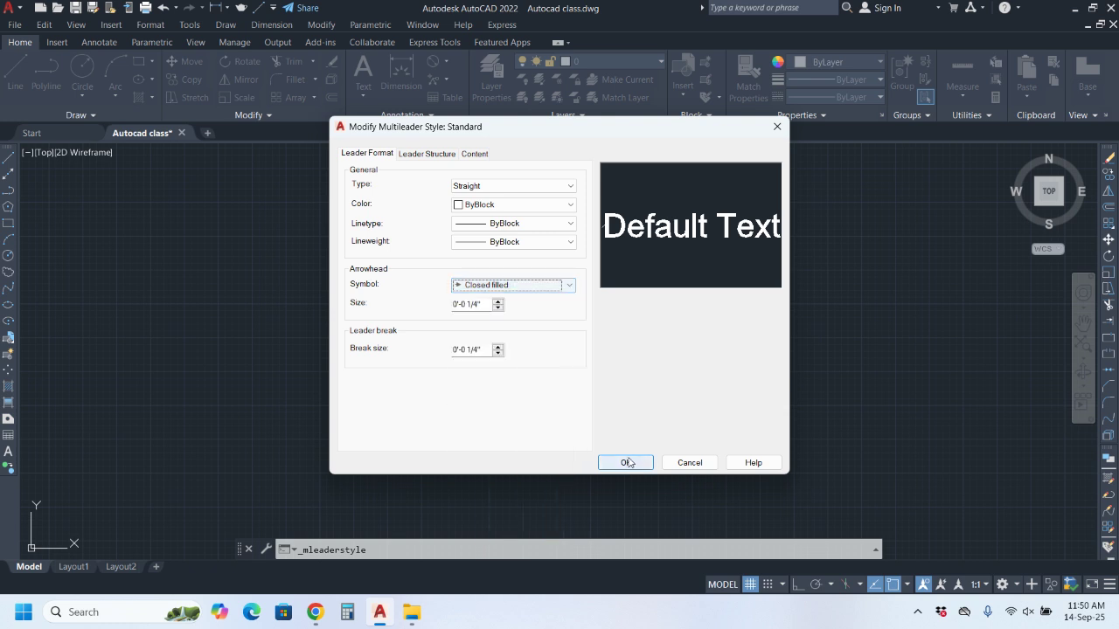
pyautogui.click(776, 127)
pyautogui.click(725, 193)
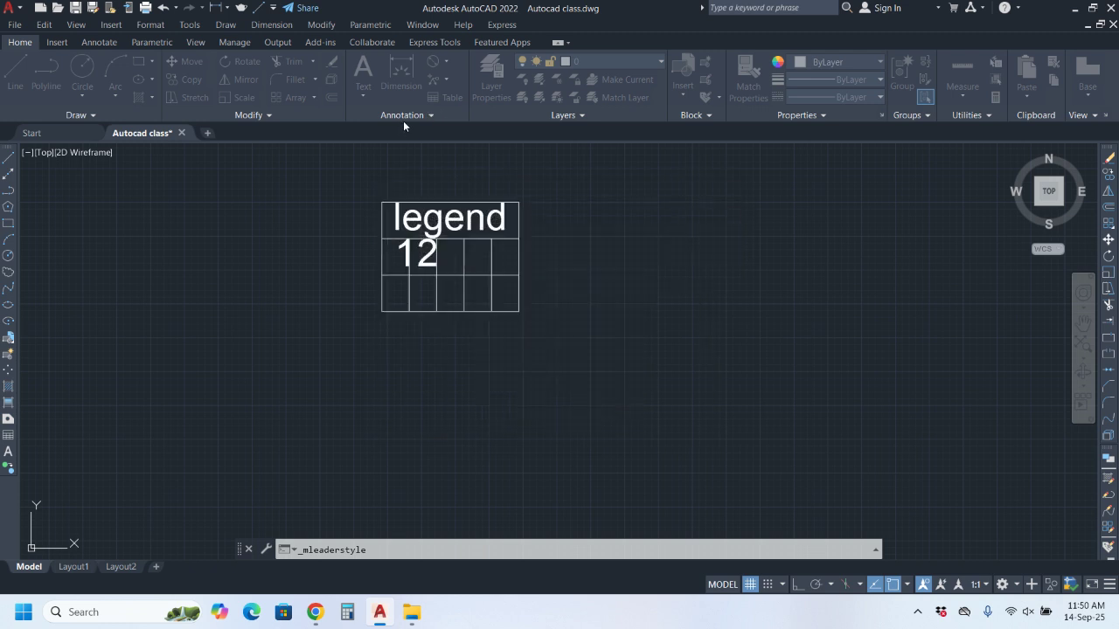
# Step: Examine the general properties and margins of the Data, Header and Title cell styles in the Standard table style
pyautogui.click(422, 116)
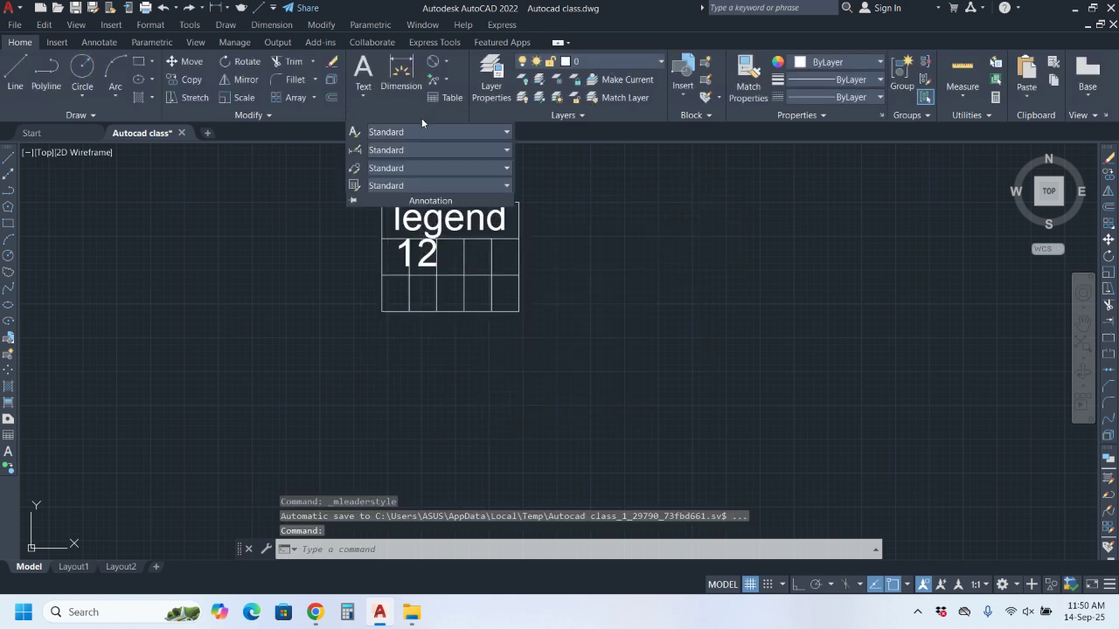
pyautogui.click(355, 187)
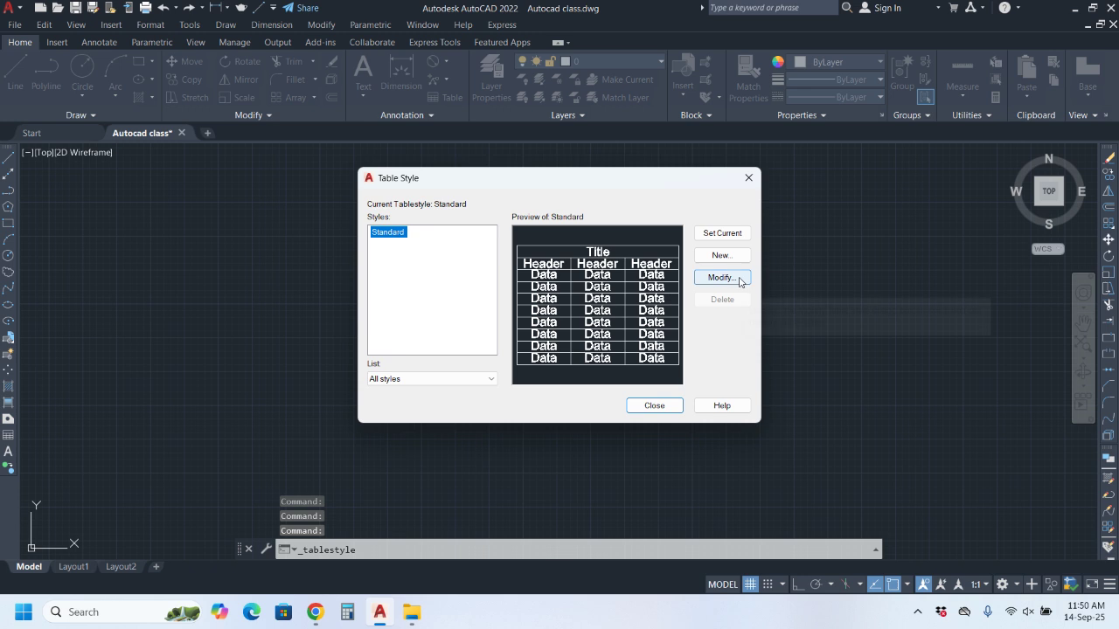
pyautogui.click(723, 277)
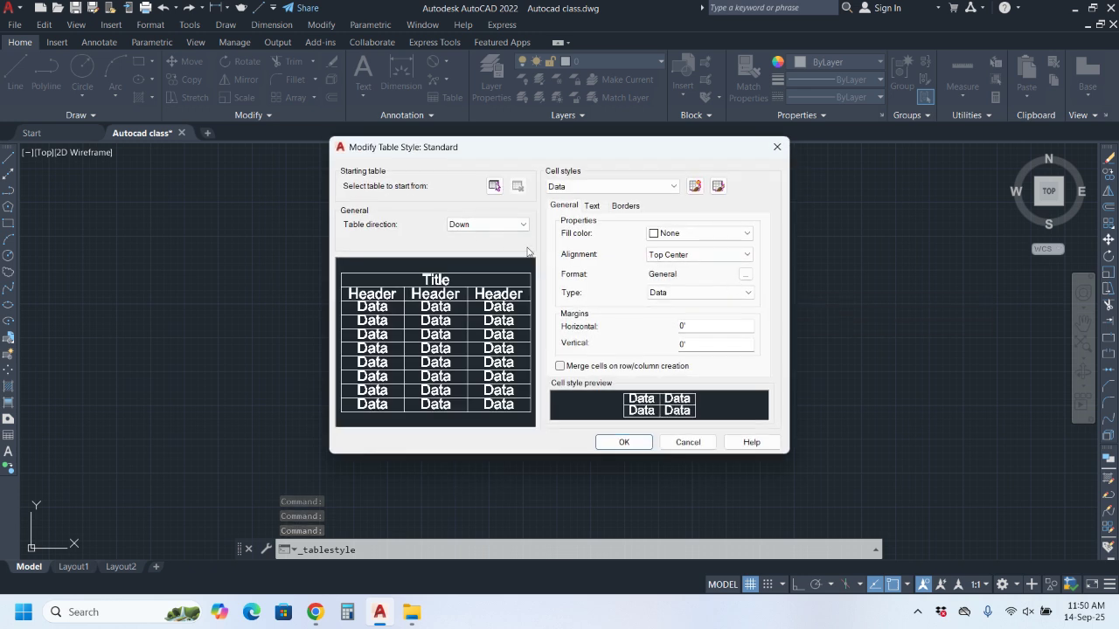
pyautogui.click(625, 188)
pyautogui.click(625, 212)
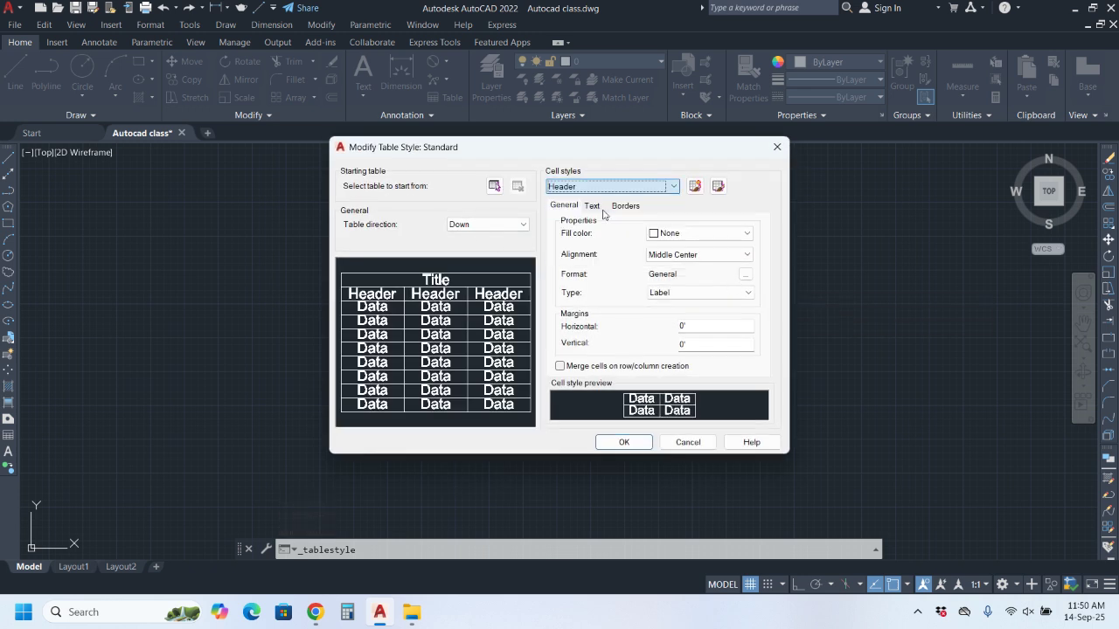
pyautogui.click(625, 187)
pyautogui.click(586, 225)
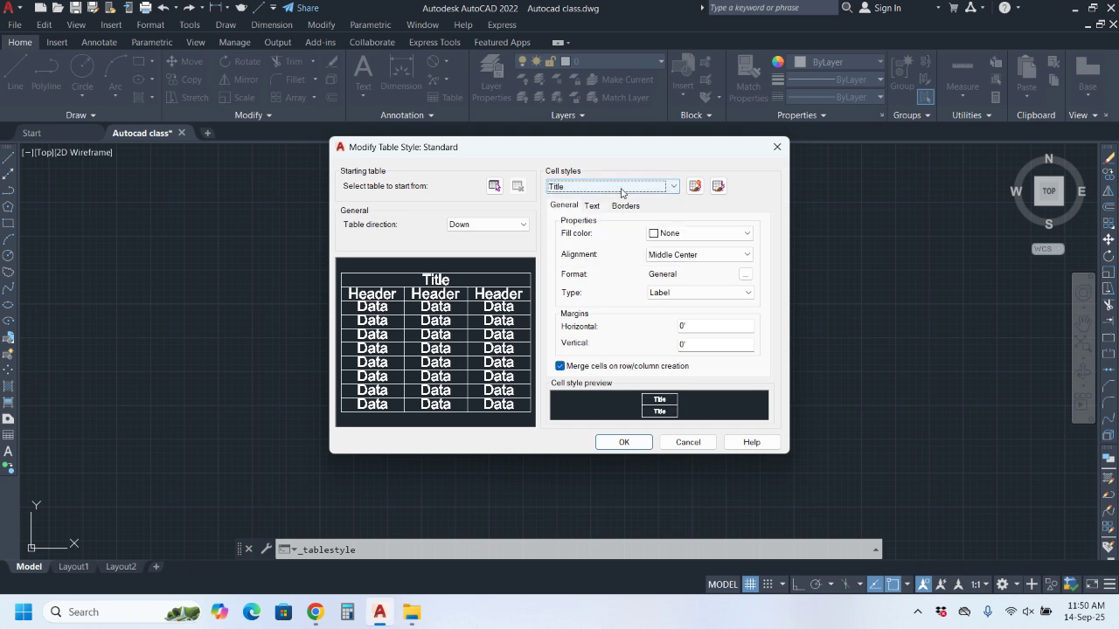
pyautogui.click(622, 188)
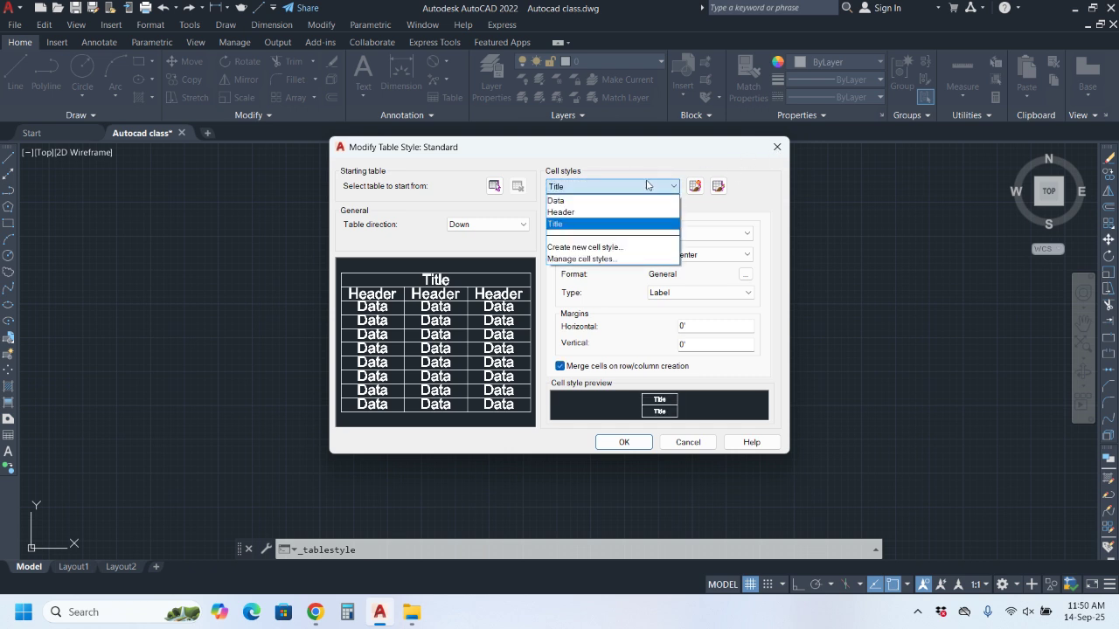
pyautogui.click(577, 200)
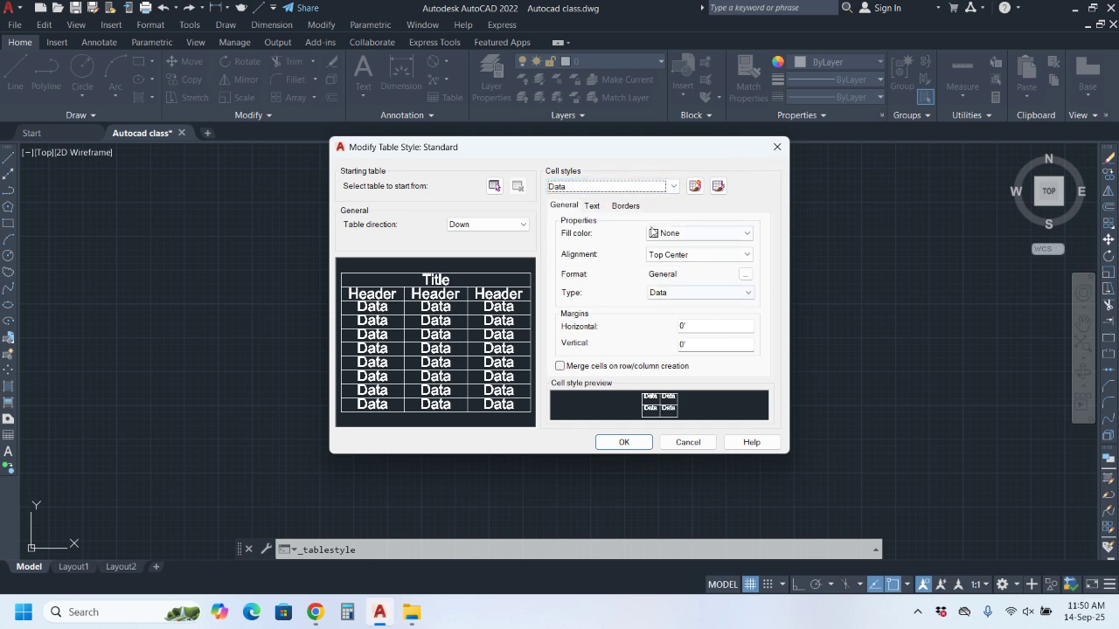
pyautogui.click(623, 191)
pyautogui.click(604, 212)
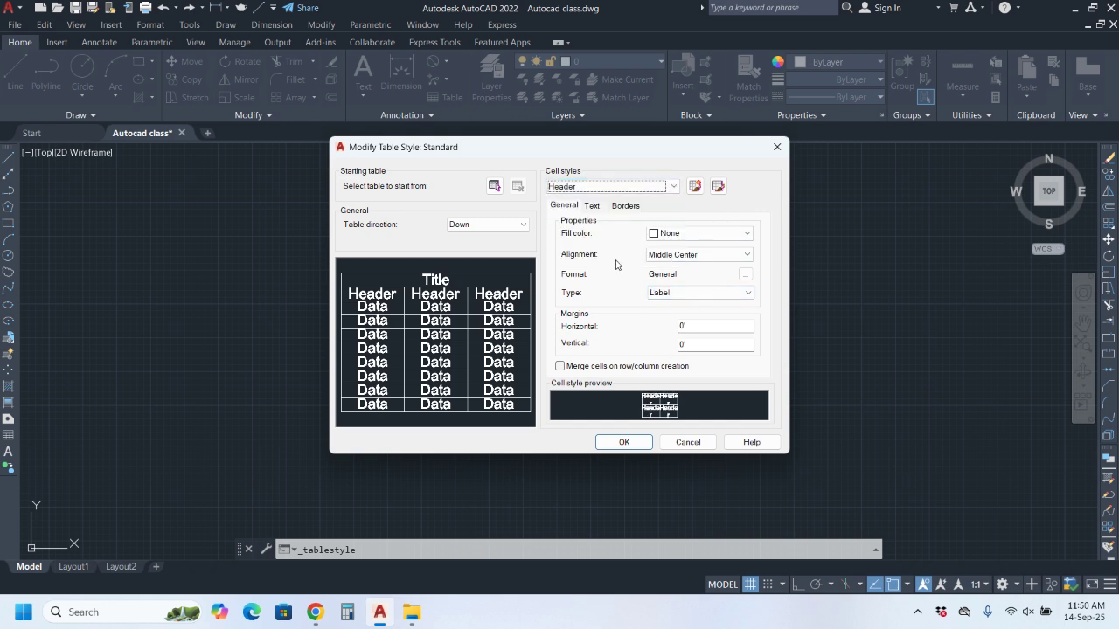
pyautogui.click(584, 191)
pyautogui.click(580, 224)
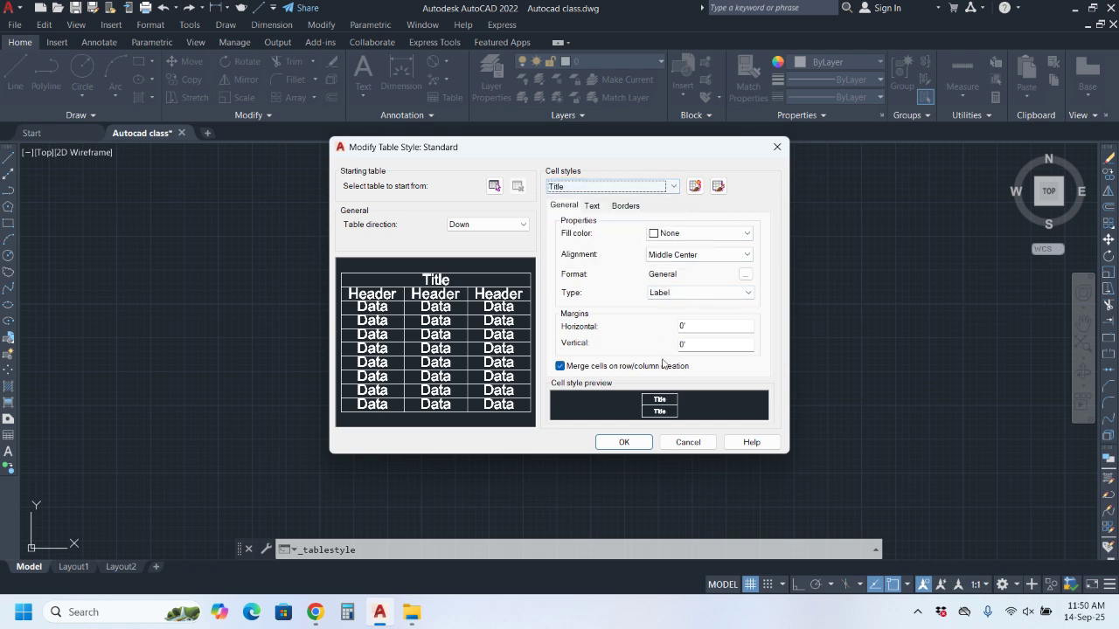
pyautogui.click(623, 187)
pyautogui.click(579, 200)
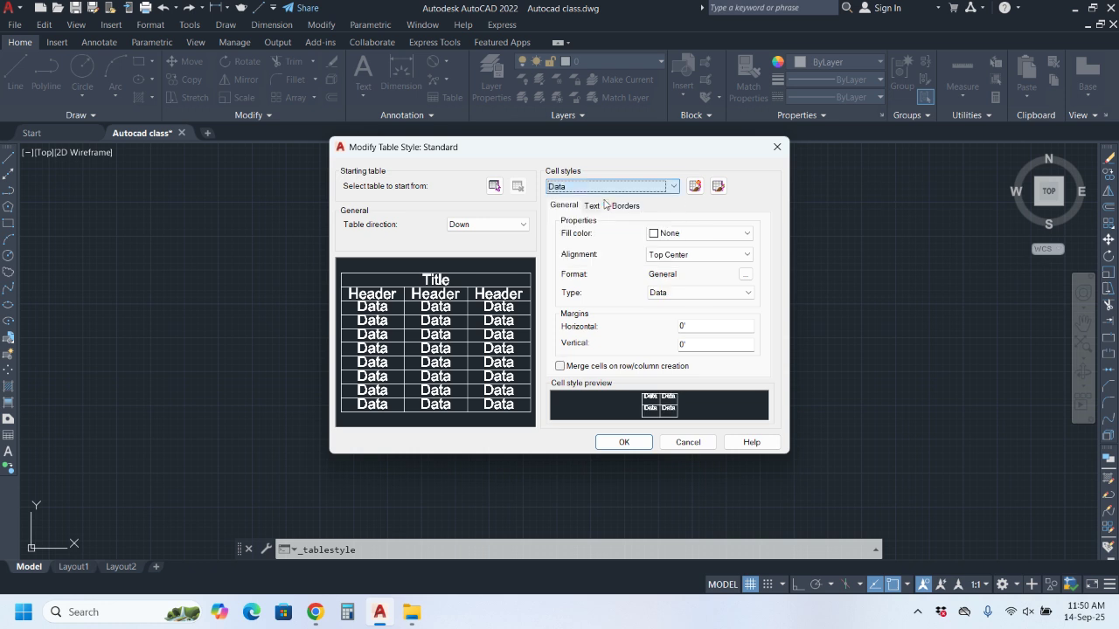
pyautogui.click(786, 149)
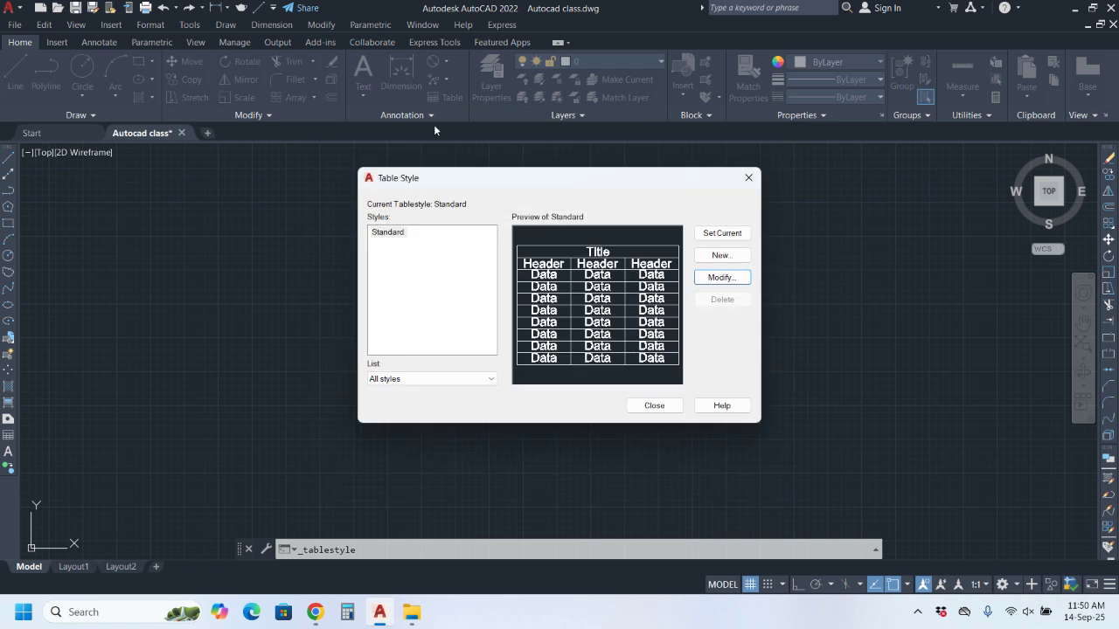
pyautogui.click(749, 178)
pyautogui.click(435, 113)
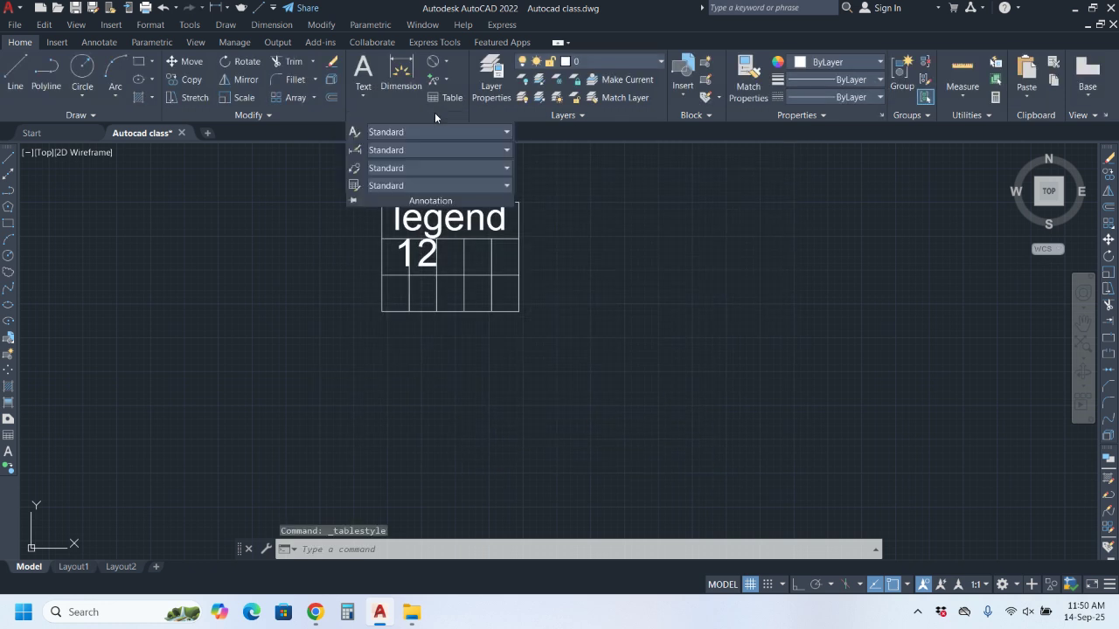
pyautogui.click(572, 187)
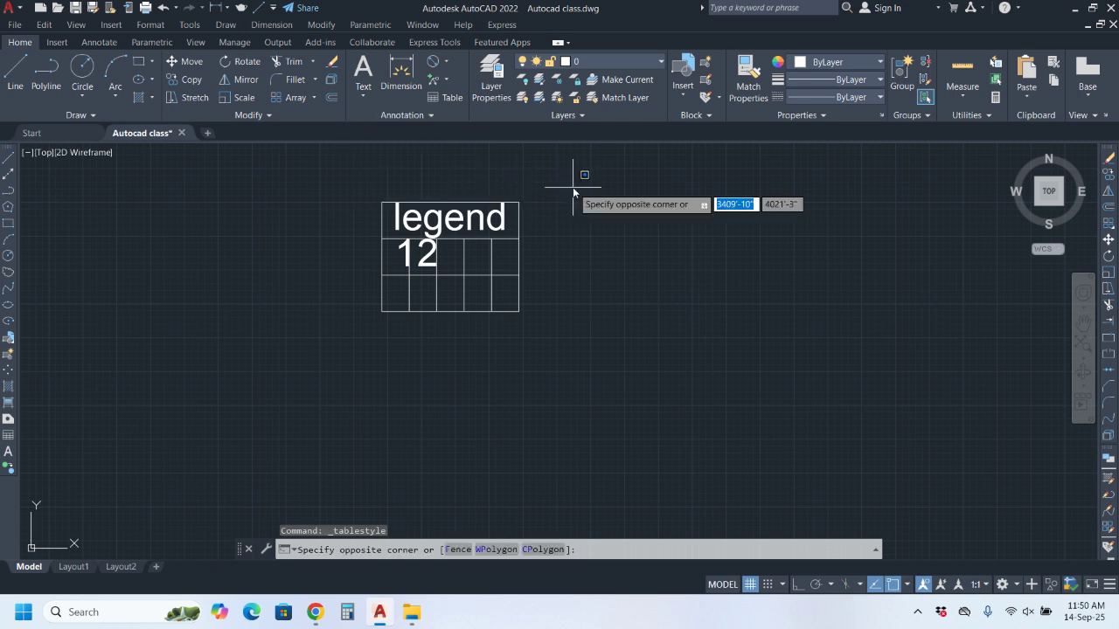
pyautogui.click(584, 426)
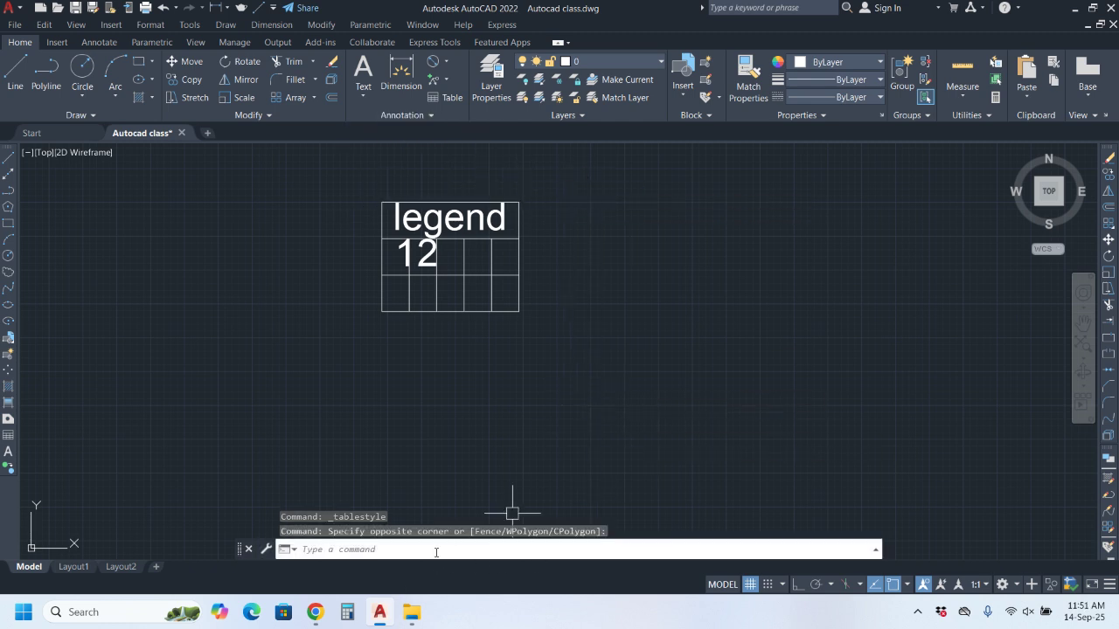
pyautogui.click(379, 612)
pyautogui.moveTo(422, 621)
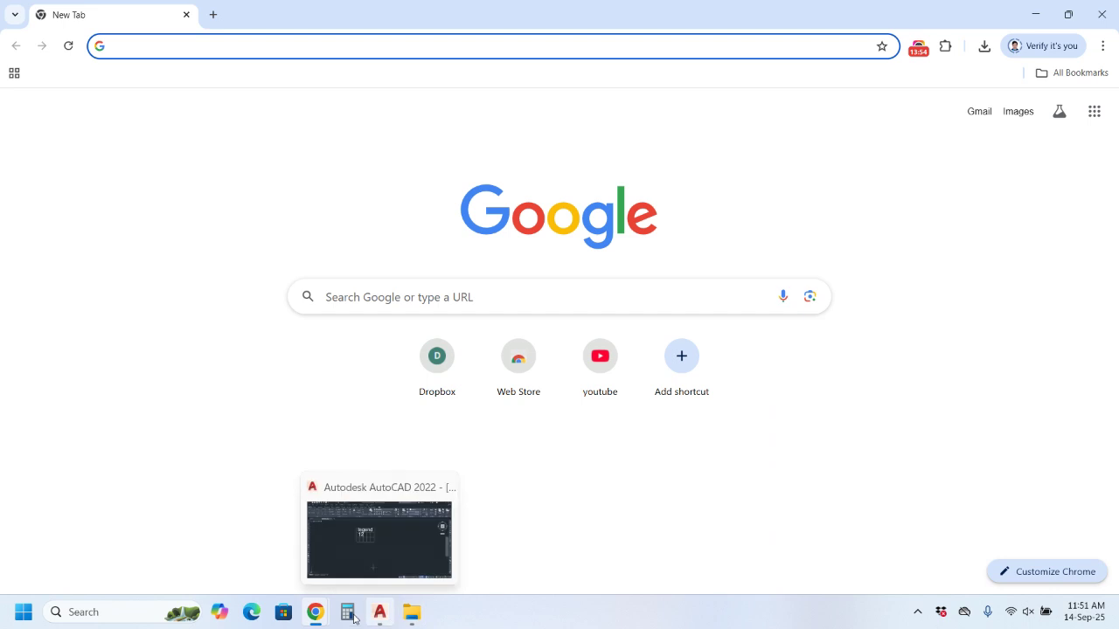
pyautogui.moveTo(317, 614)
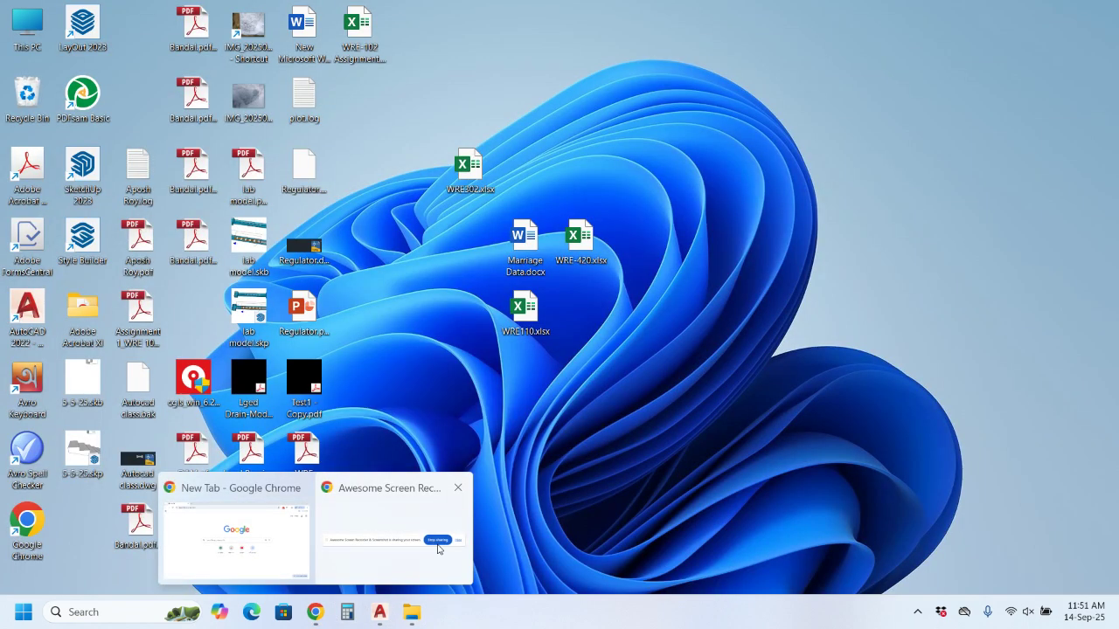
pyautogui.click(439, 549)
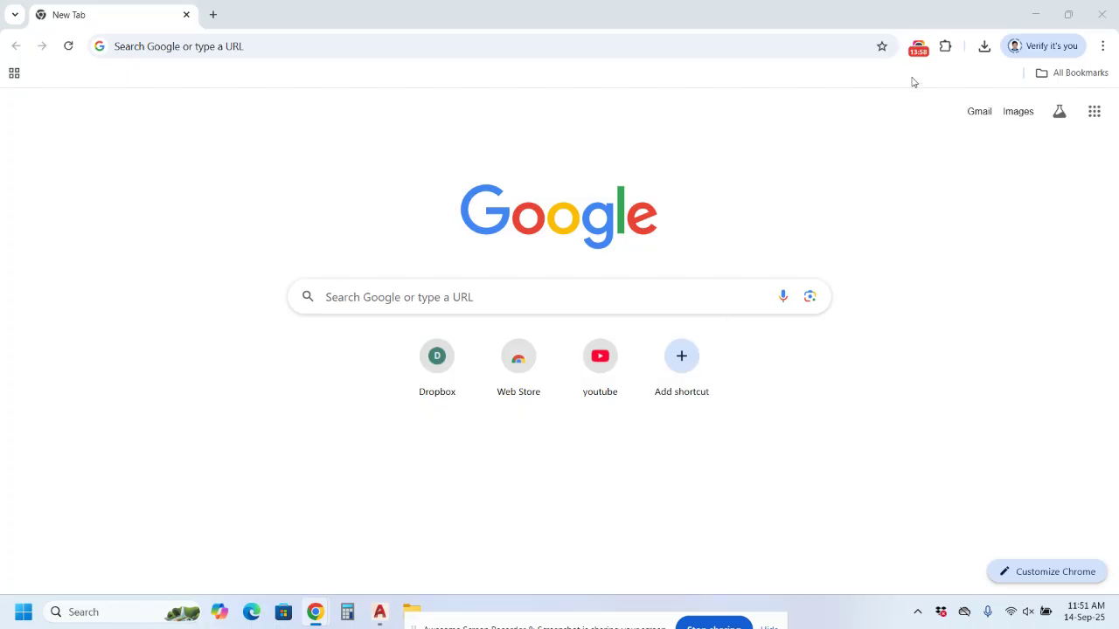